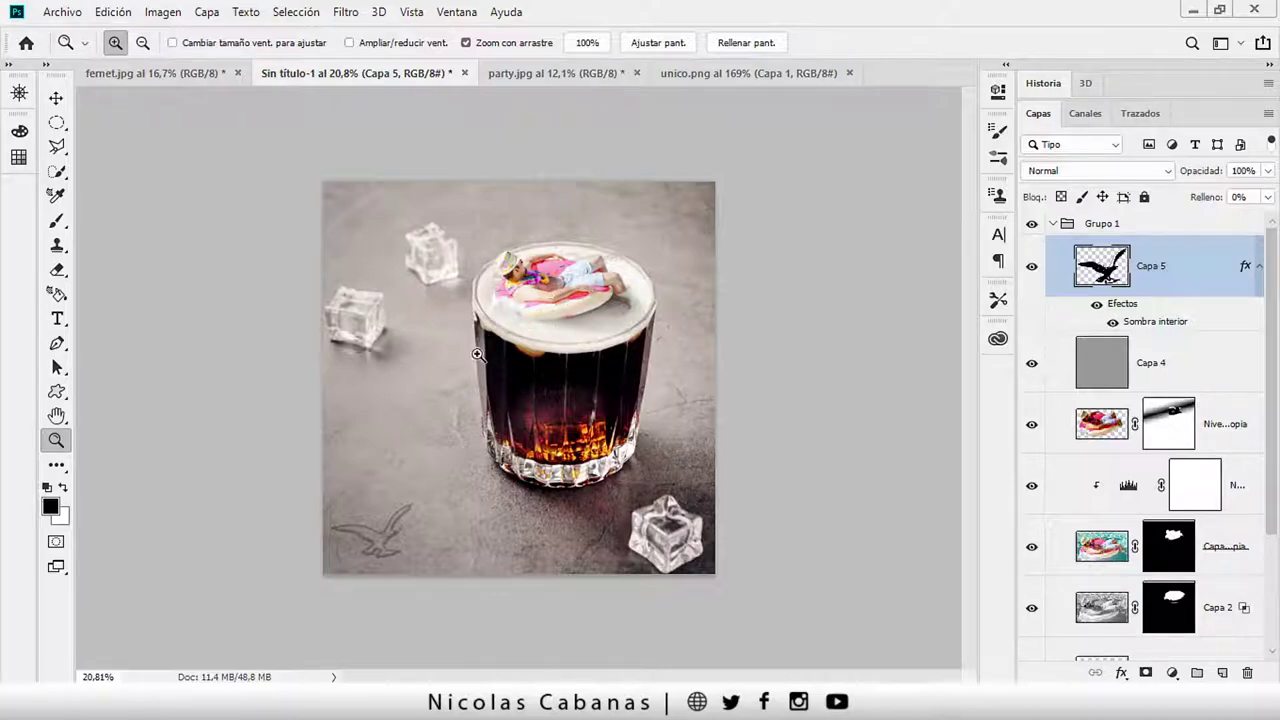
# Zoom in and out on the finished fernet-glass composite to inspect the man on the float
pyautogui.moveTo(488, 362); pyautogui.dragTo(490, 365)
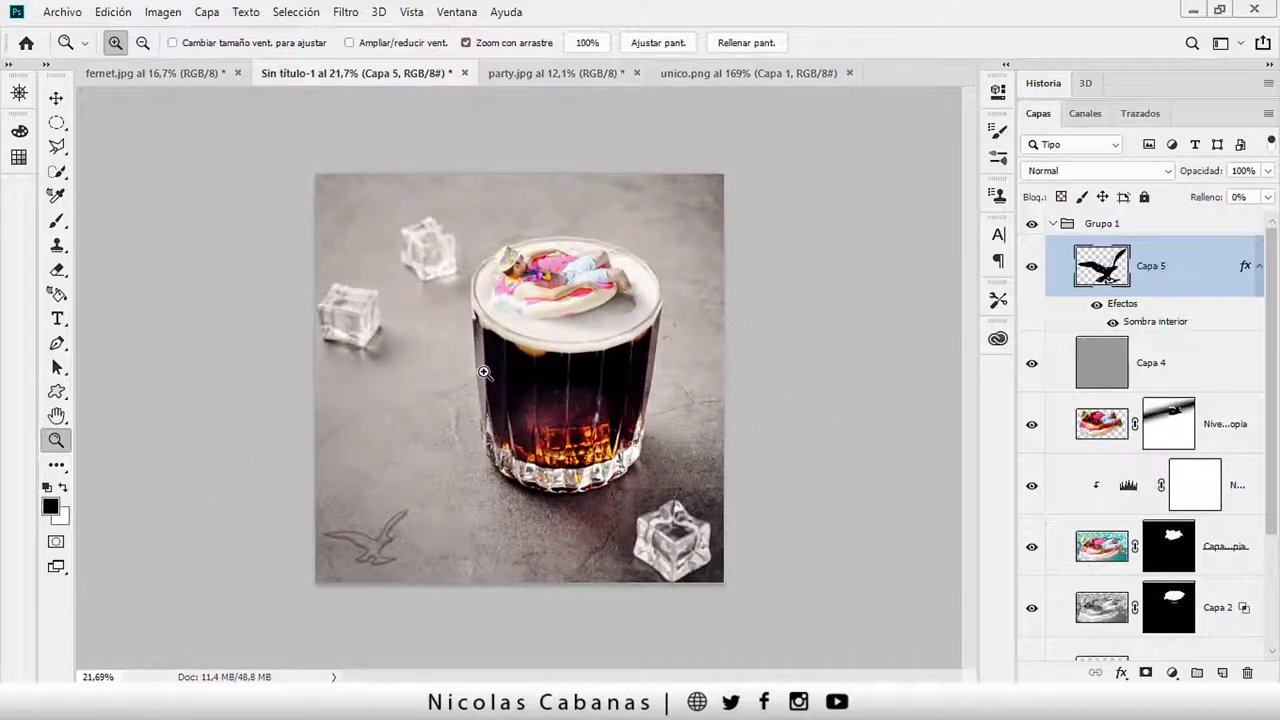
pyautogui.moveTo(489, 386); pyautogui.dragTo(496, 402)
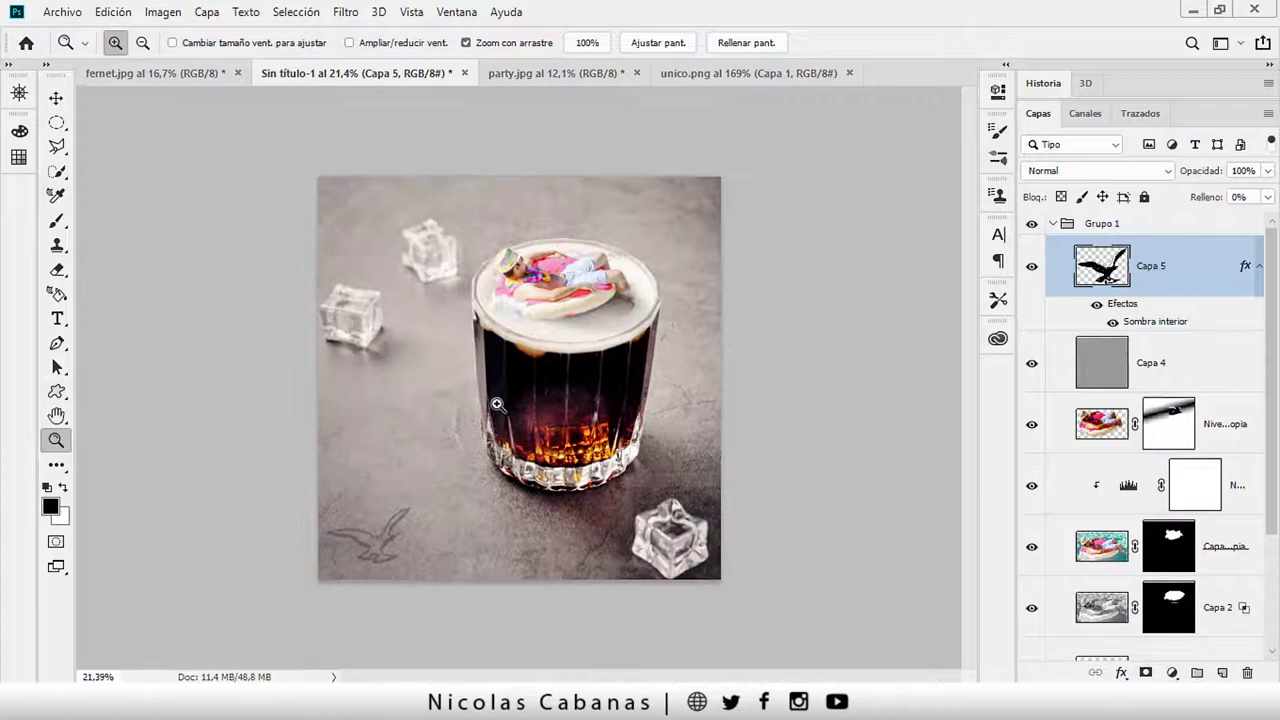
pyautogui.moveTo(374, 369); pyautogui.dragTo(455, 410)
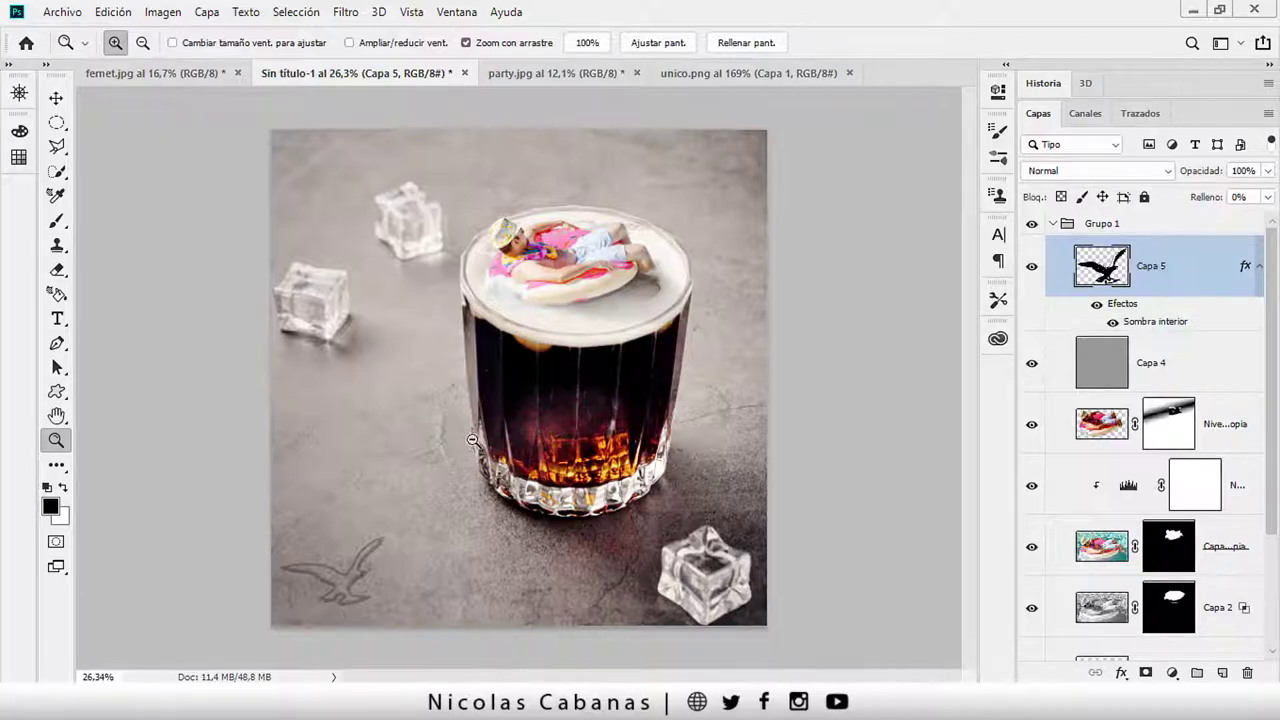
pyautogui.moveTo(474, 441); pyautogui.dragTo(457, 443)
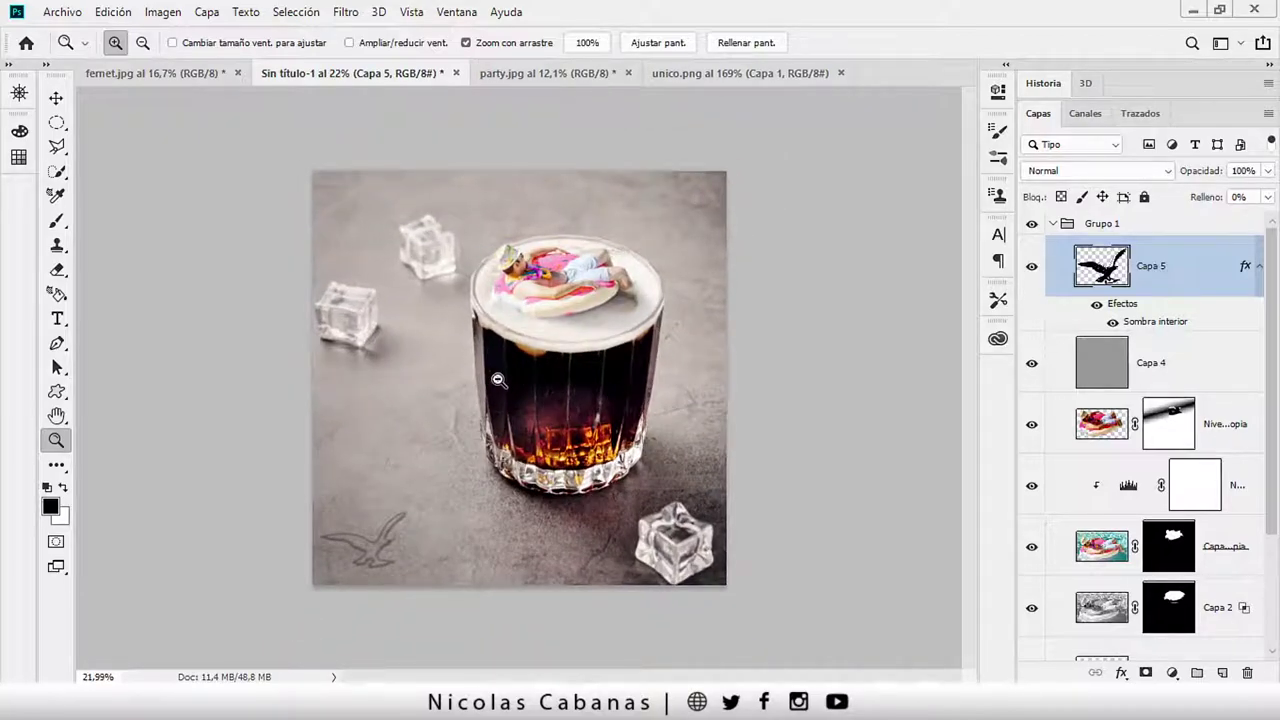
pyautogui.moveTo(480, 381); pyautogui.dragTo(500, 383)
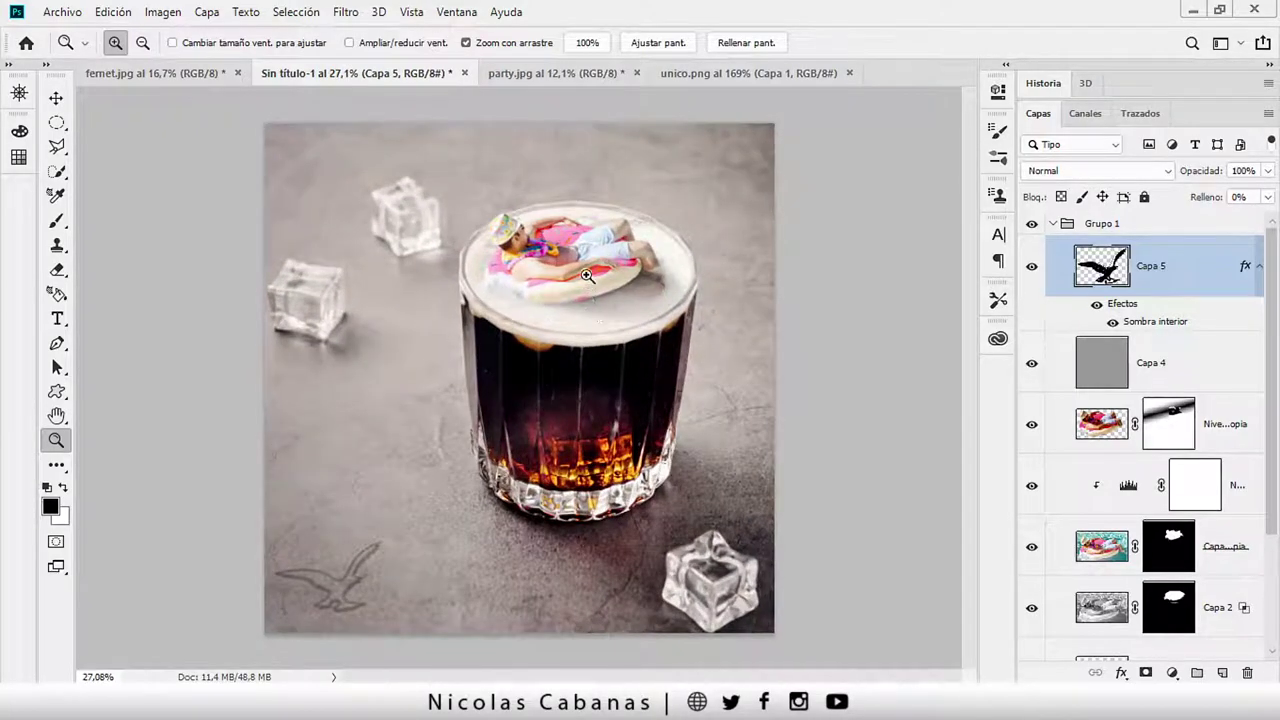
pyautogui.moveTo(548, 243); pyautogui.dragTo(528, 236)
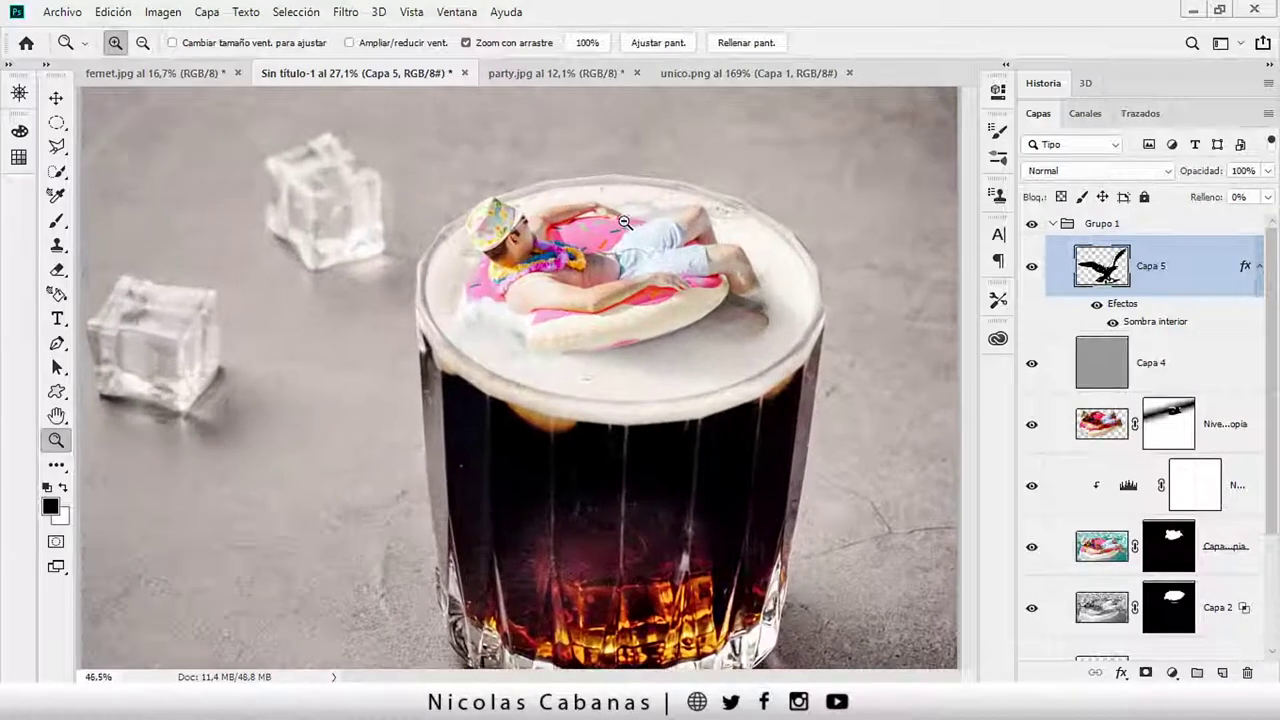
pyautogui.moveTo(555, 323); pyautogui.dragTo(436, 337)
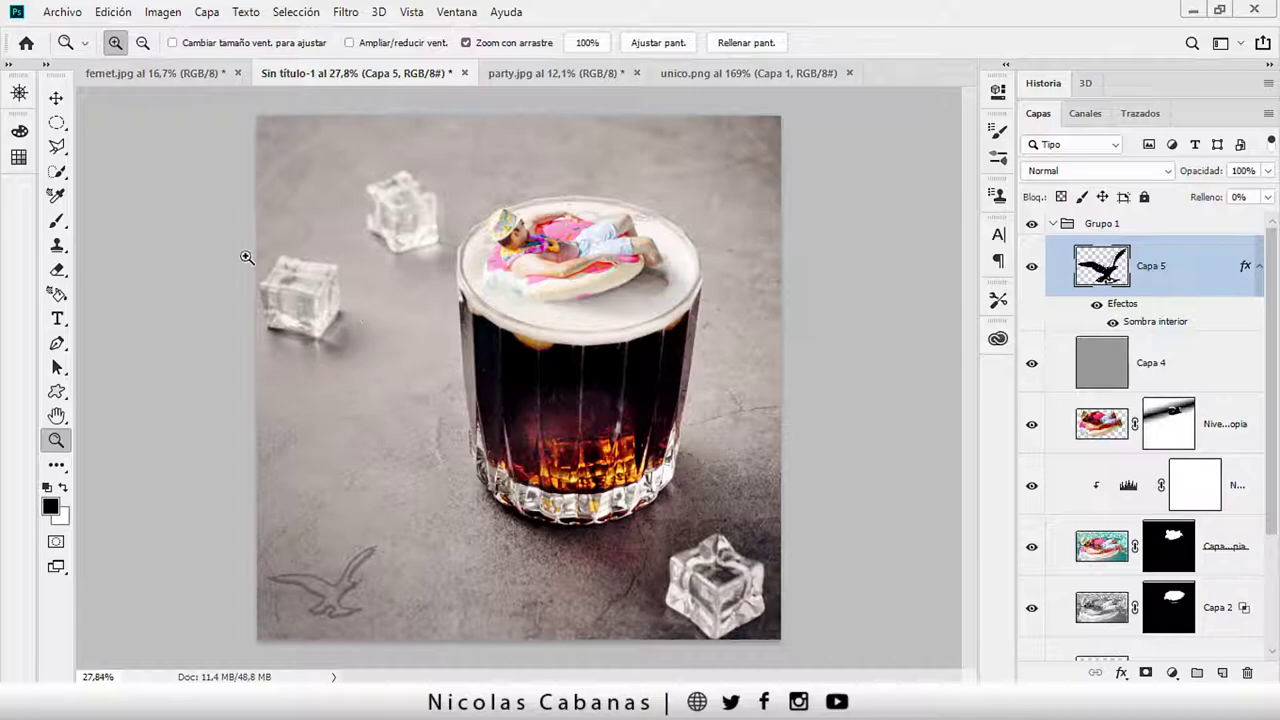
pyautogui.click(56, 97)
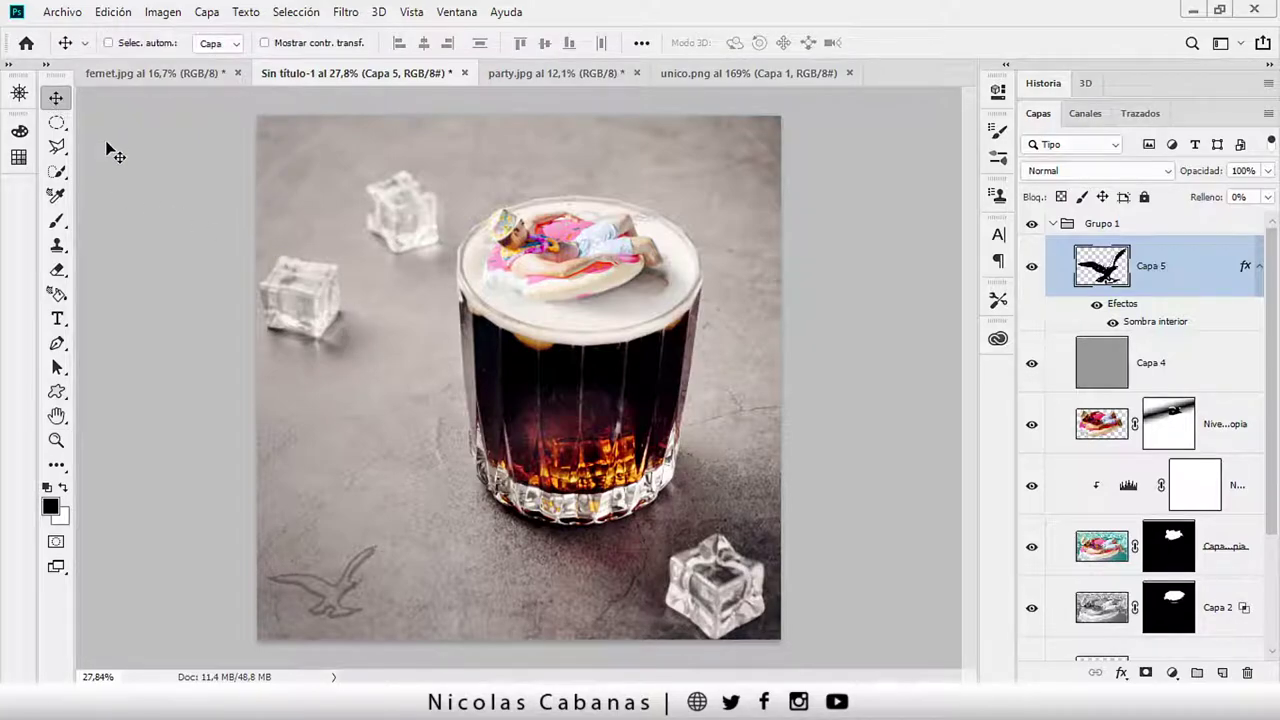
# Create a new white 2000 × 2000 px document at 300 ppi
pyautogui.press('ctrl')
pyautogui.hotkey('ctrl', 'n')
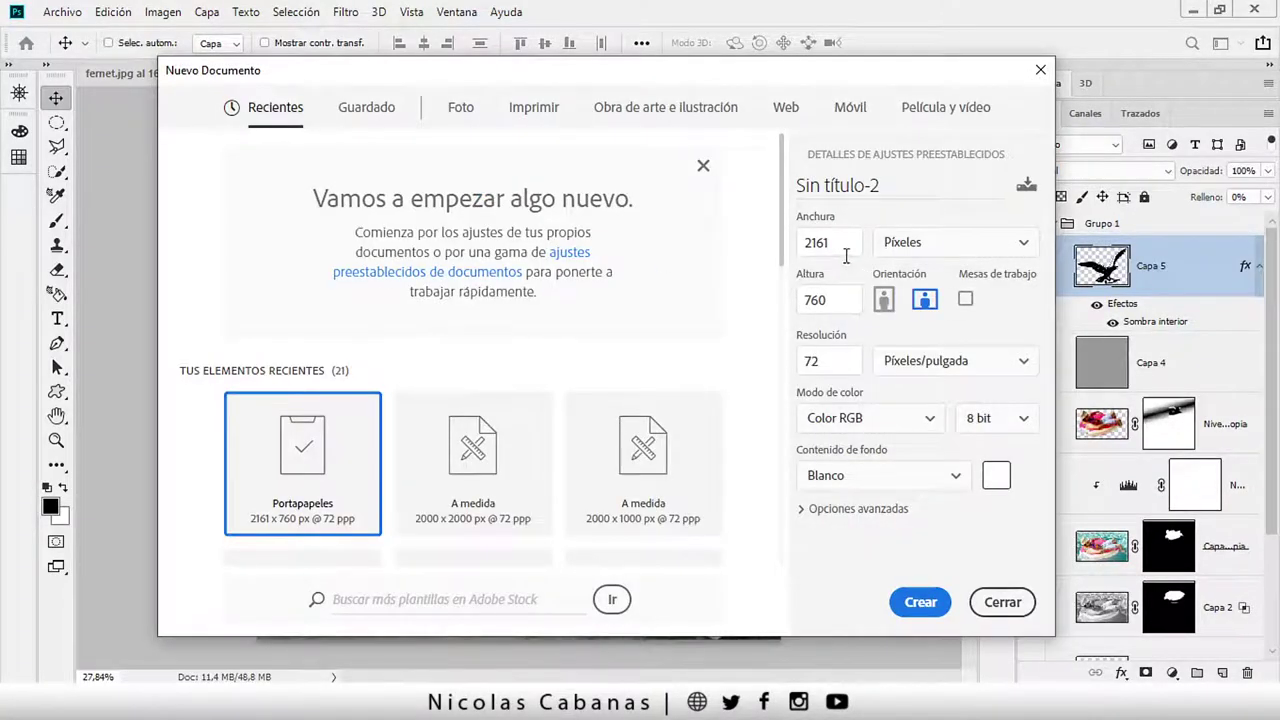
pyautogui.doubleClick(845, 250)
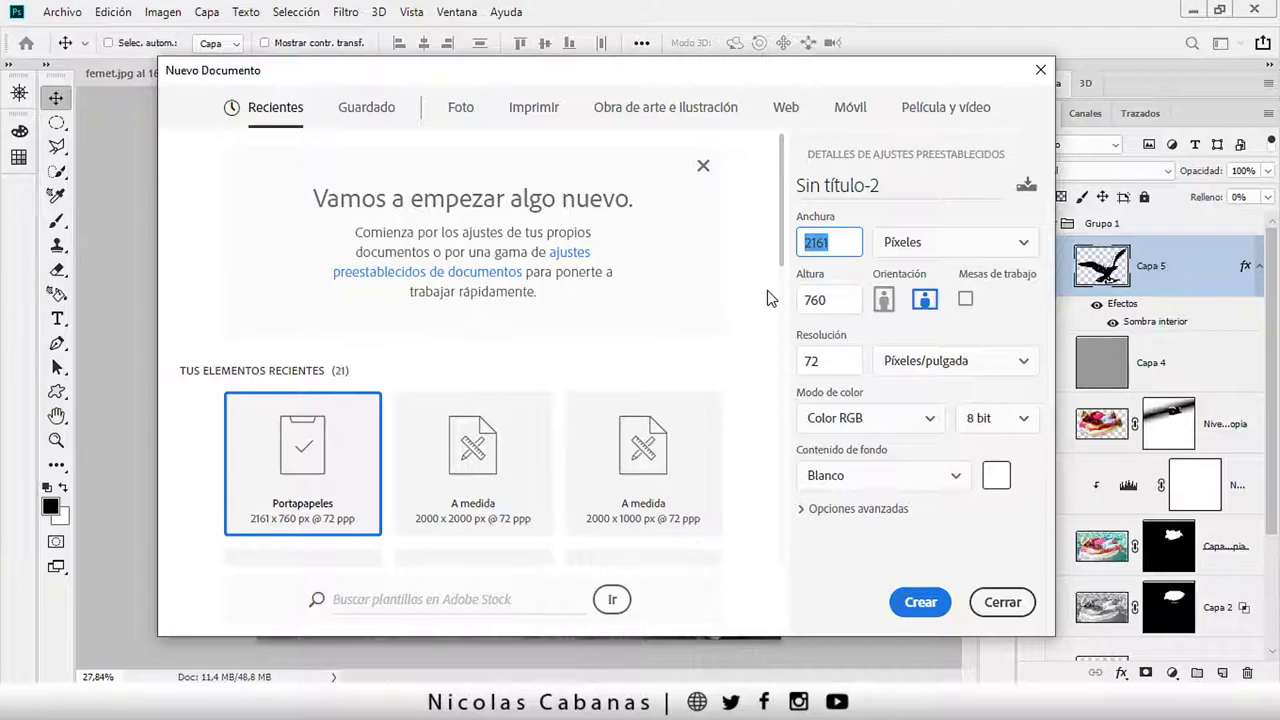
pyautogui.write('2000')
pyautogui.press('Tab')
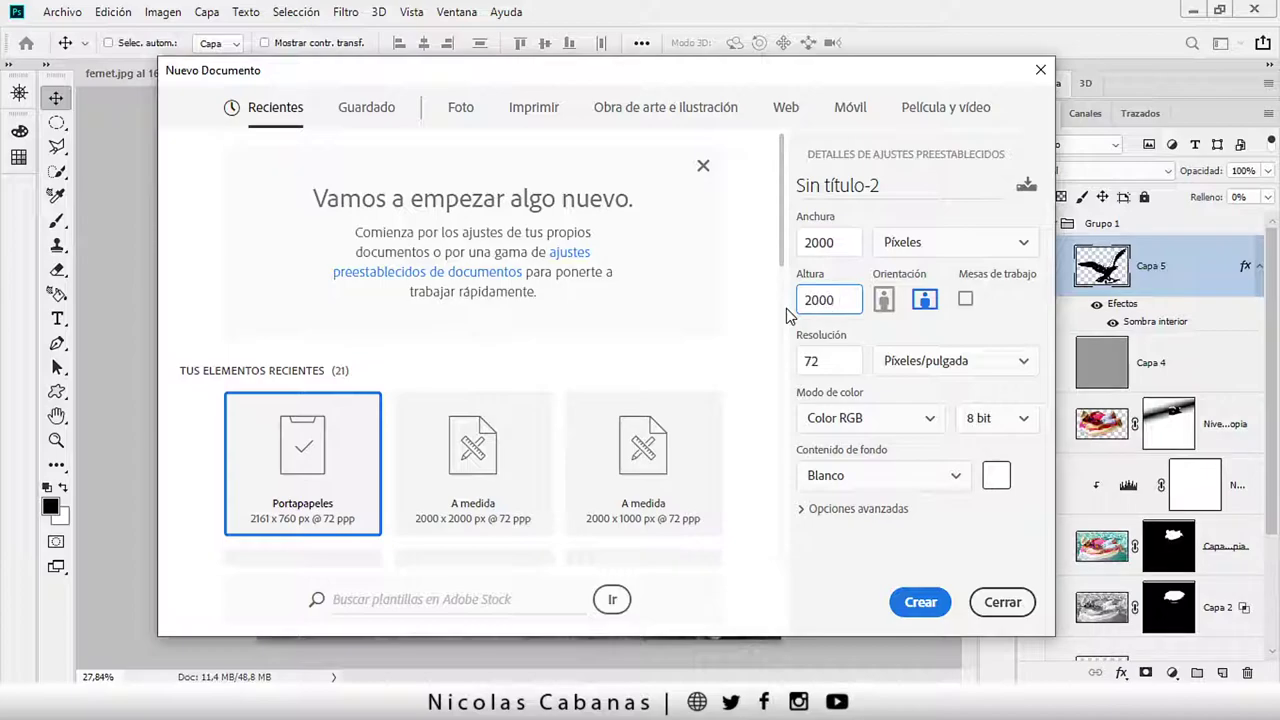
pyautogui.press('Tab')
pyautogui.write('300')
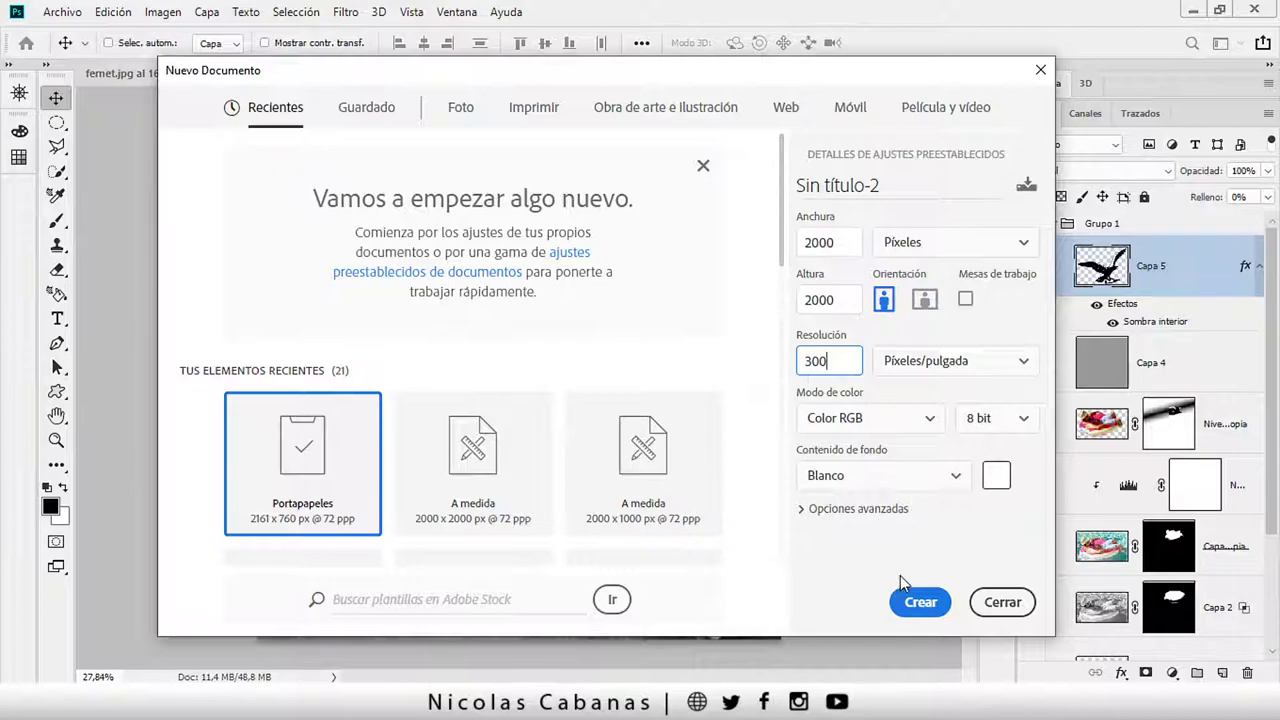
pyautogui.click(920, 602)
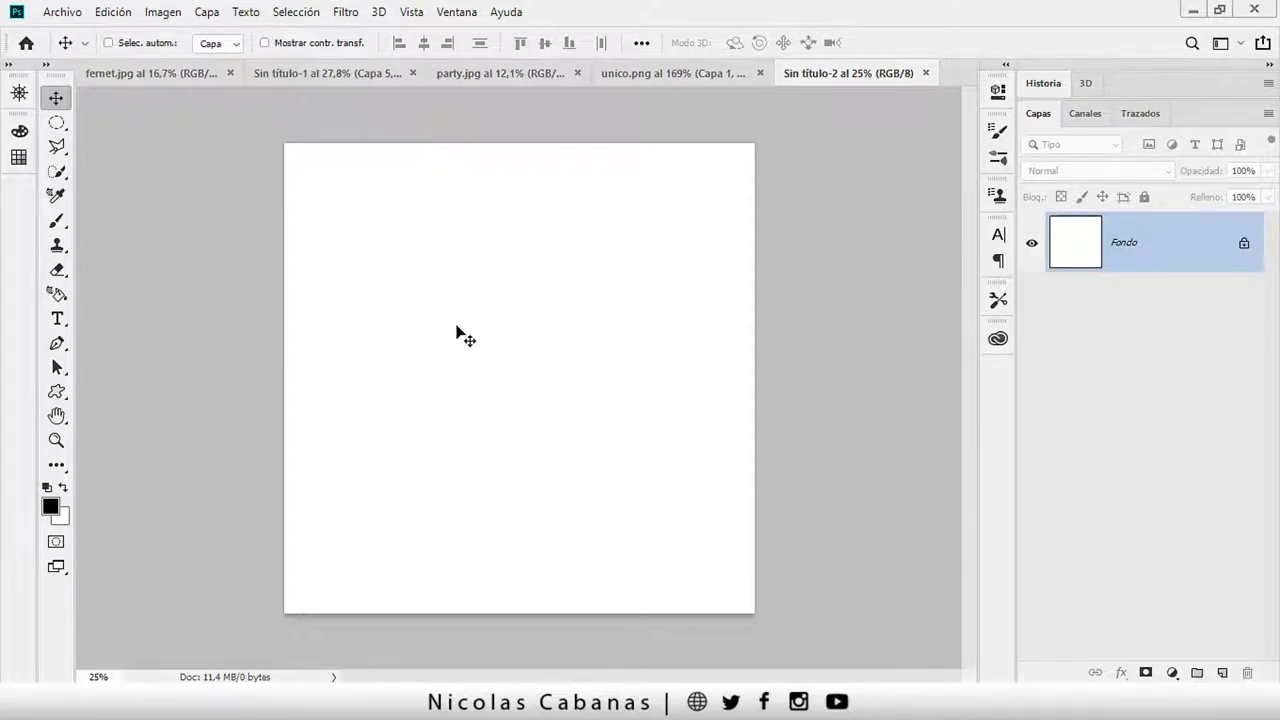
# Drag the fernet.jpg glass photo into Sin título-2 as Capa 1 and shift it upward
pyautogui.click(181, 77)
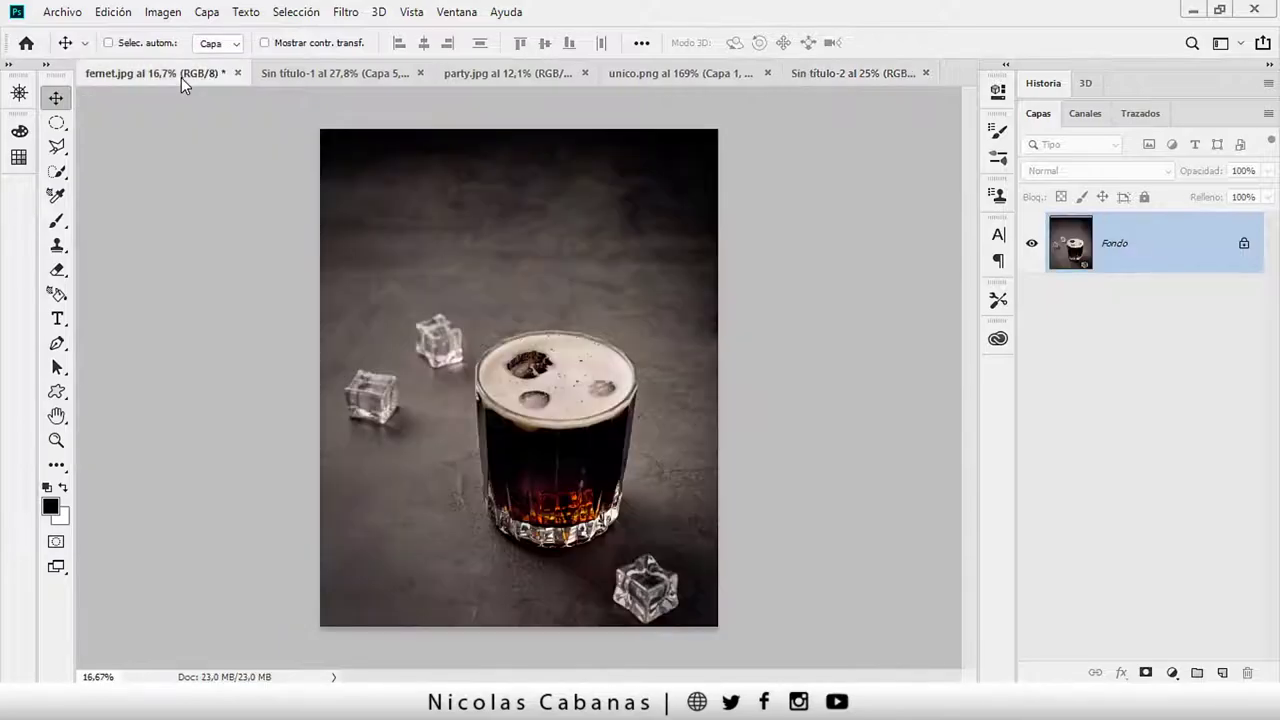
pyautogui.moveTo(531, 366); pyautogui.dragTo(856, 76)
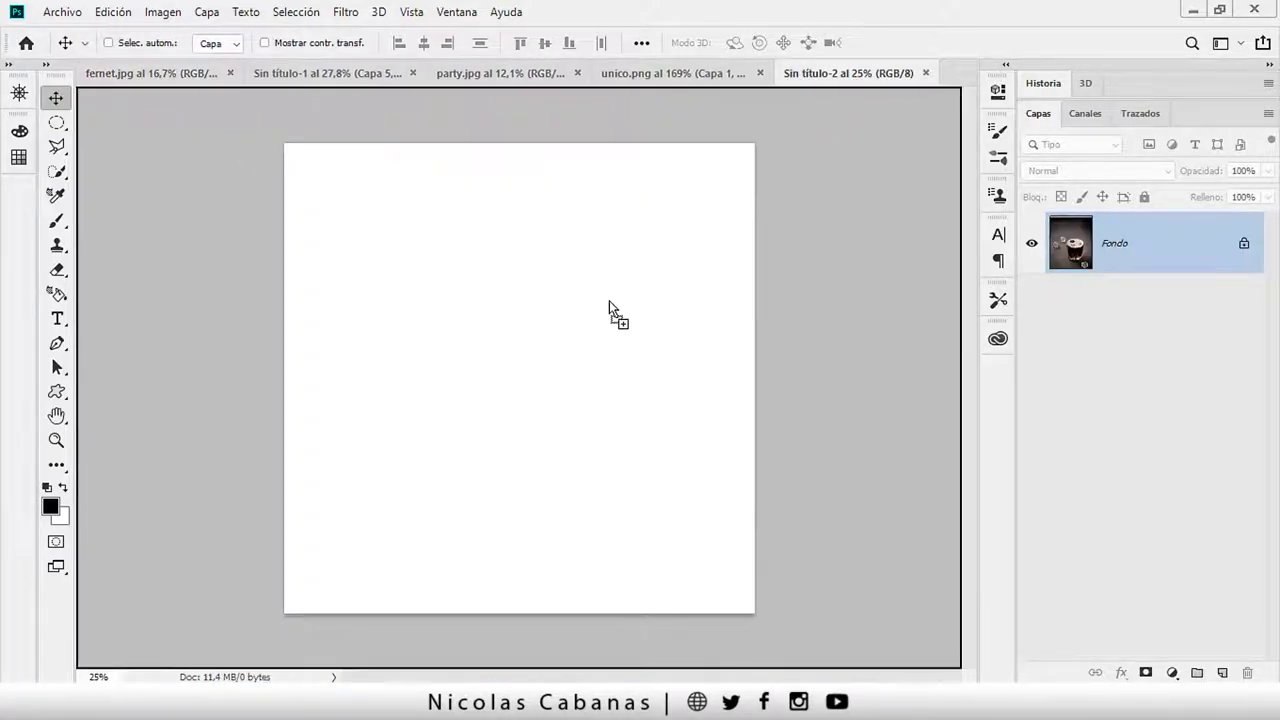
pyautogui.moveTo(856, 76); pyautogui.dragTo(588, 349)
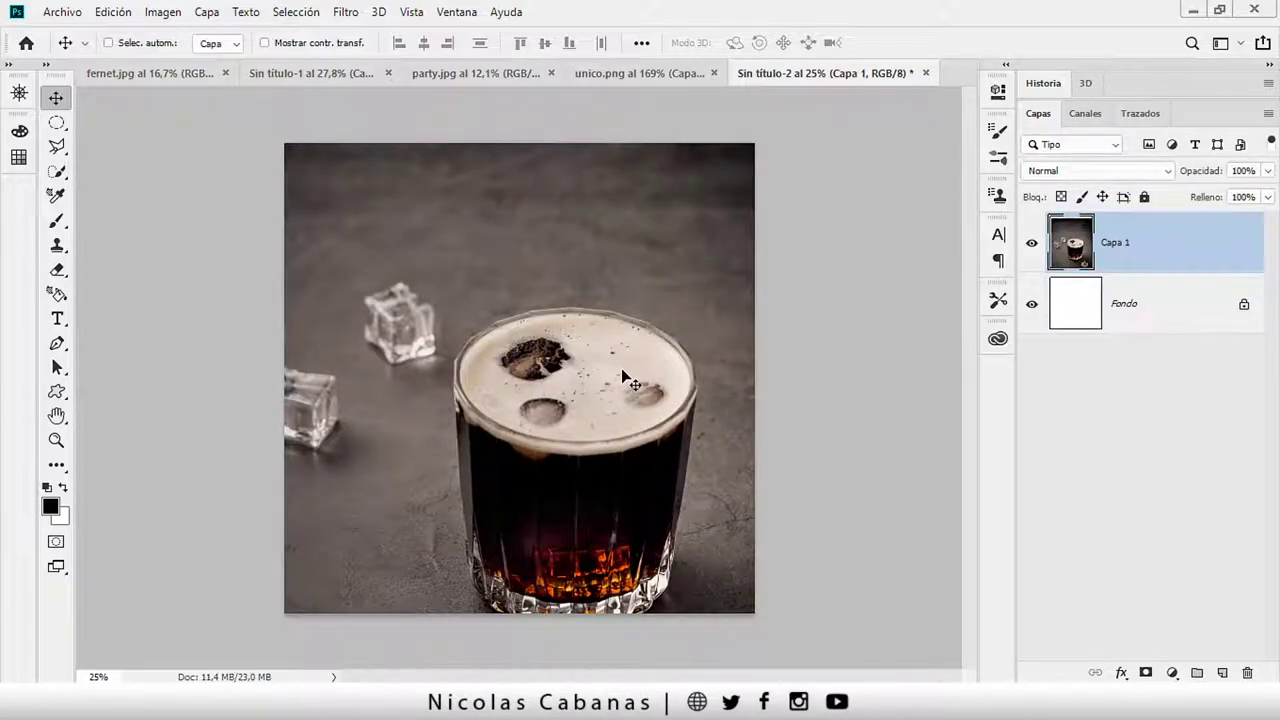
pyautogui.moveTo(571, 445); pyautogui.dragTo(556, 304)
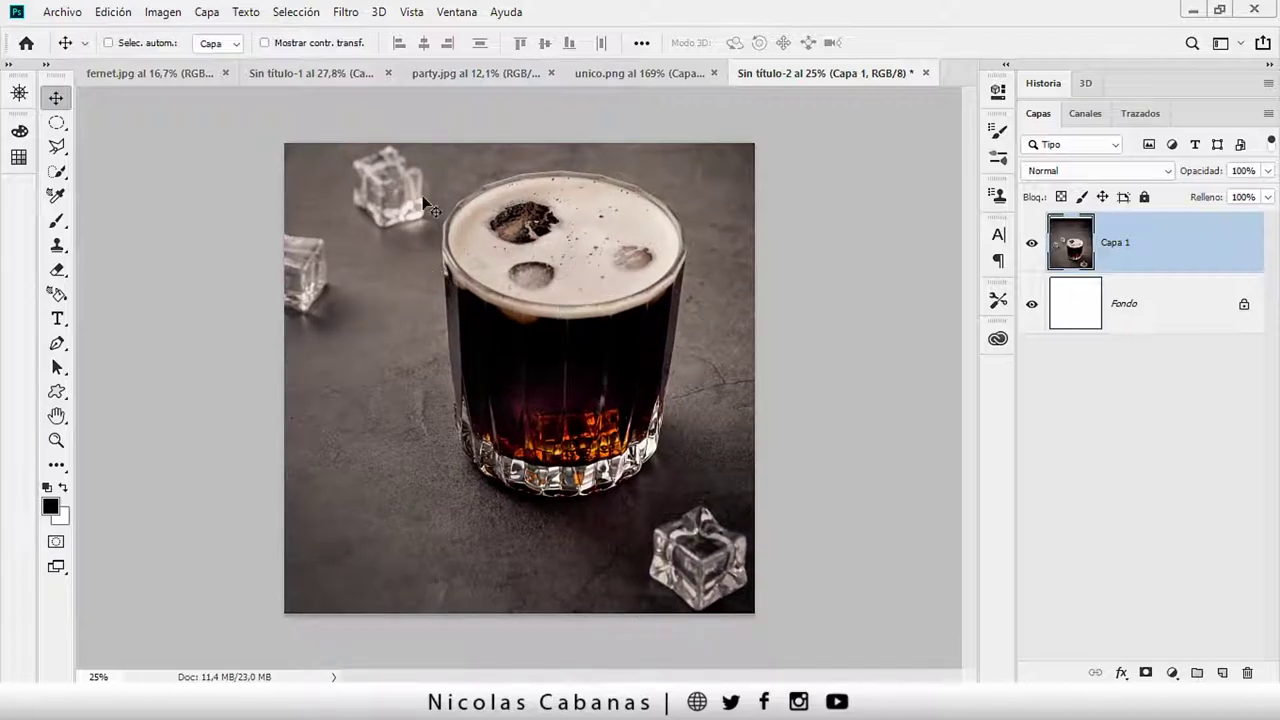
pyautogui.moveTo(500, 210); pyautogui.dragTo(500, 226)
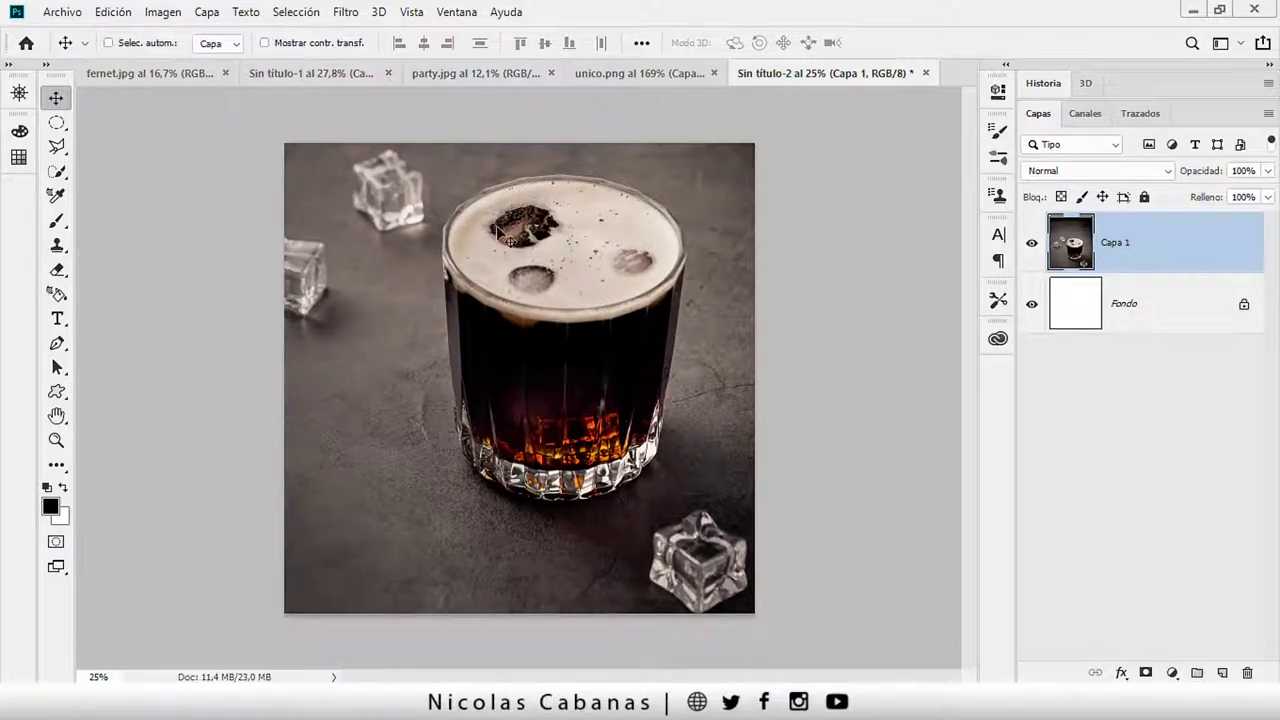
pyautogui.hotkey('ctrl', 't')
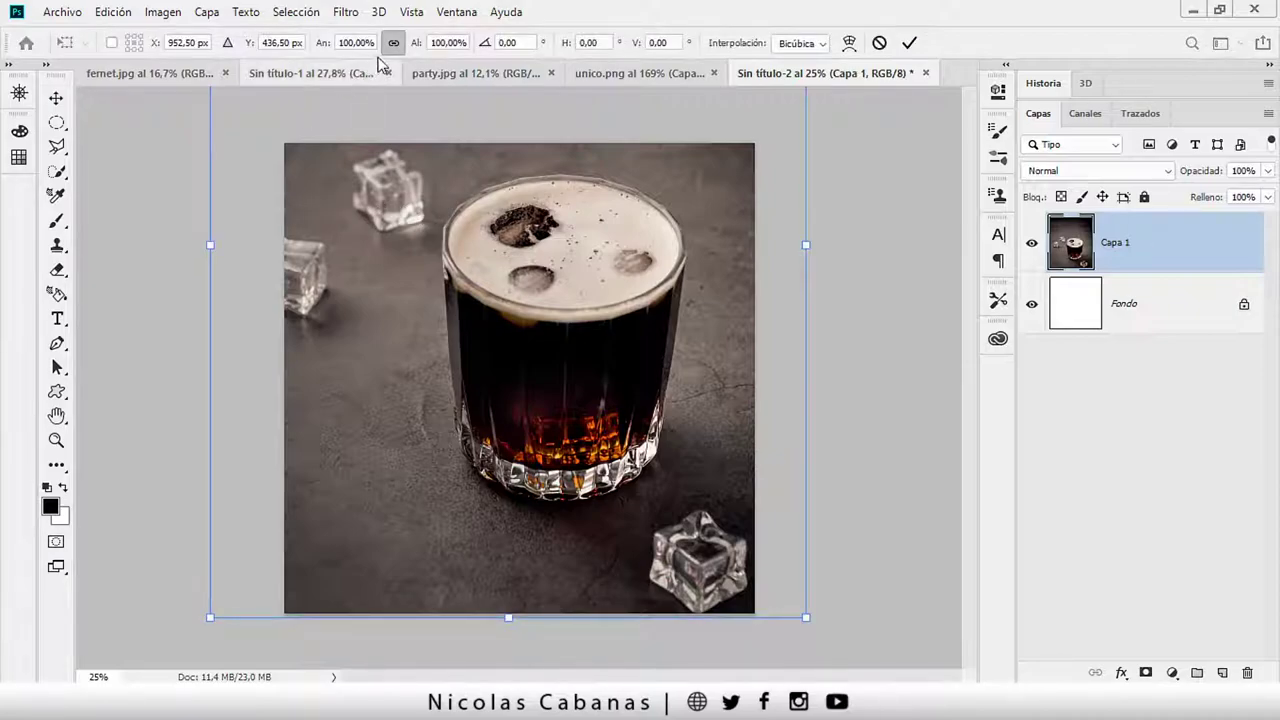
# Scale the fernet photo to 83%, position it to fill the square canvas, and commit
pyautogui.moveTo(414, 43); pyautogui.dragTo(408, 47)
pyautogui.moveTo(778, 244); pyautogui.dragTo(769, 237)
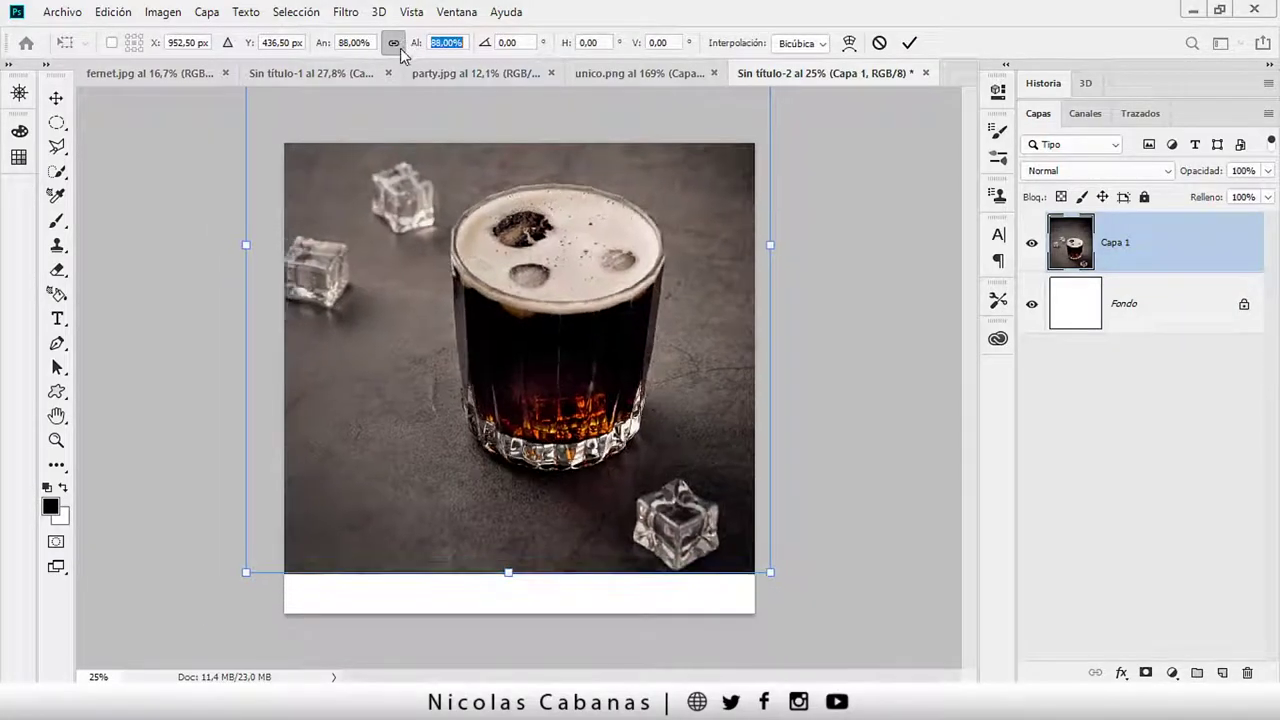
pyautogui.moveTo(410, 150); pyautogui.dragTo(417, 197)
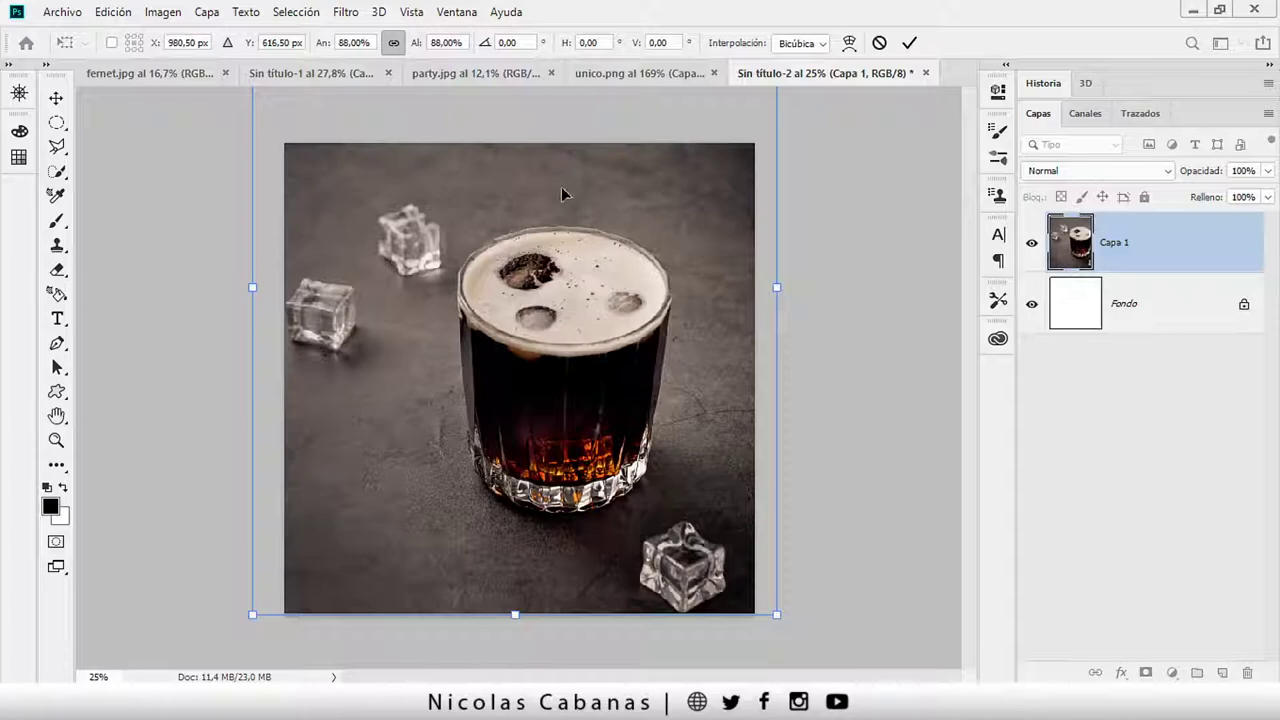
pyautogui.moveTo(414, 43); pyautogui.dragTo(412, 47)
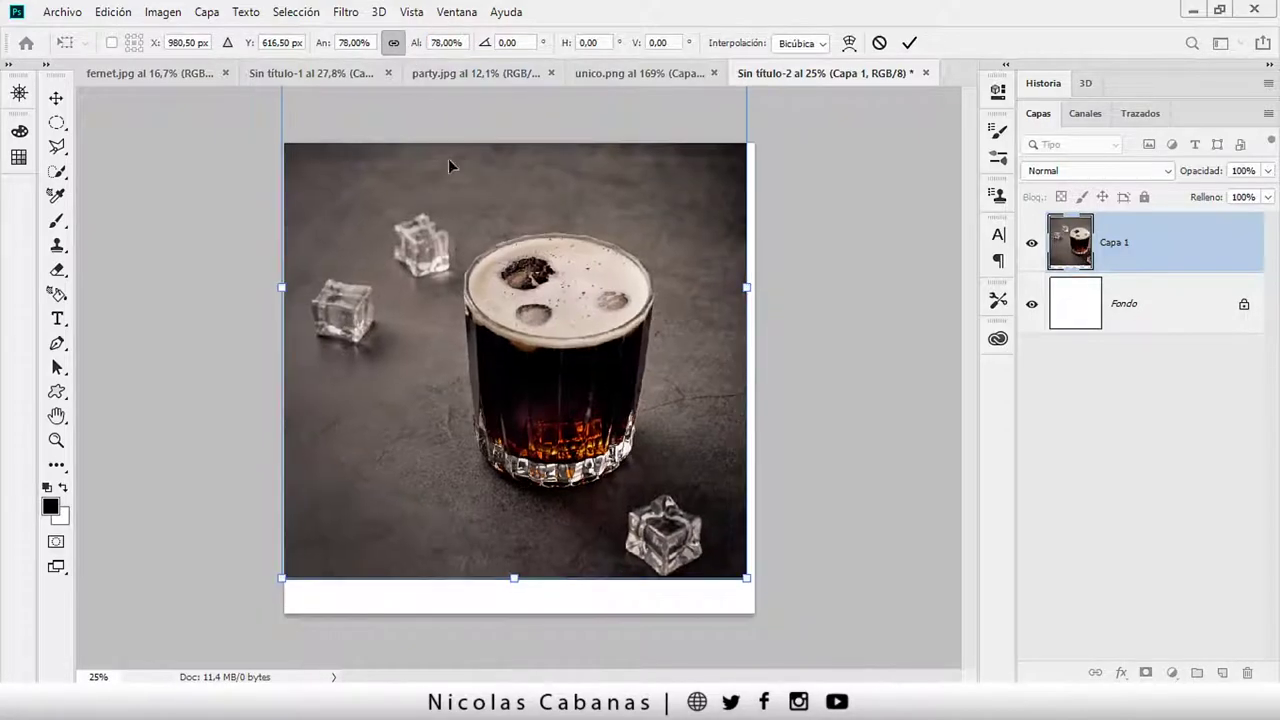
pyautogui.moveTo(448, 158); pyautogui.dragTo(470, 222)
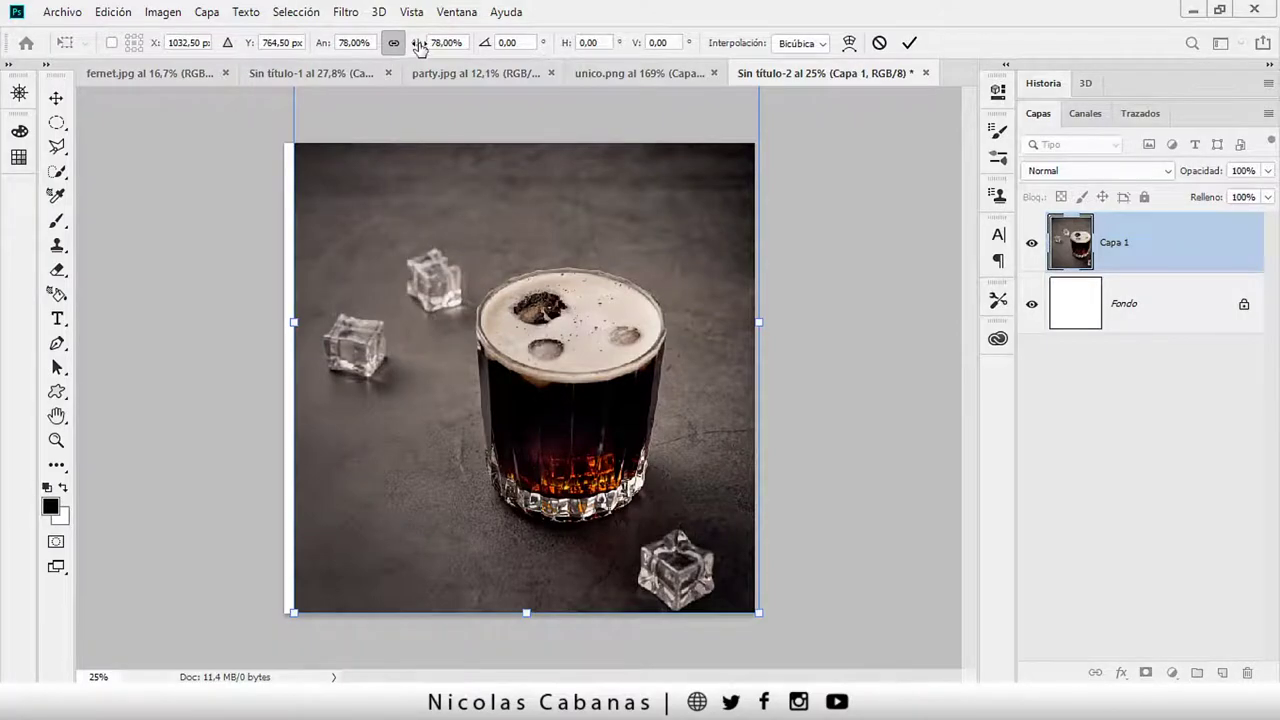
pyautogui.moveTo(414, 45); pyautogui.dragTo(420, 68)
pyautogui.moveTo(420, 201); pyautogui.dragTo(426, 177)
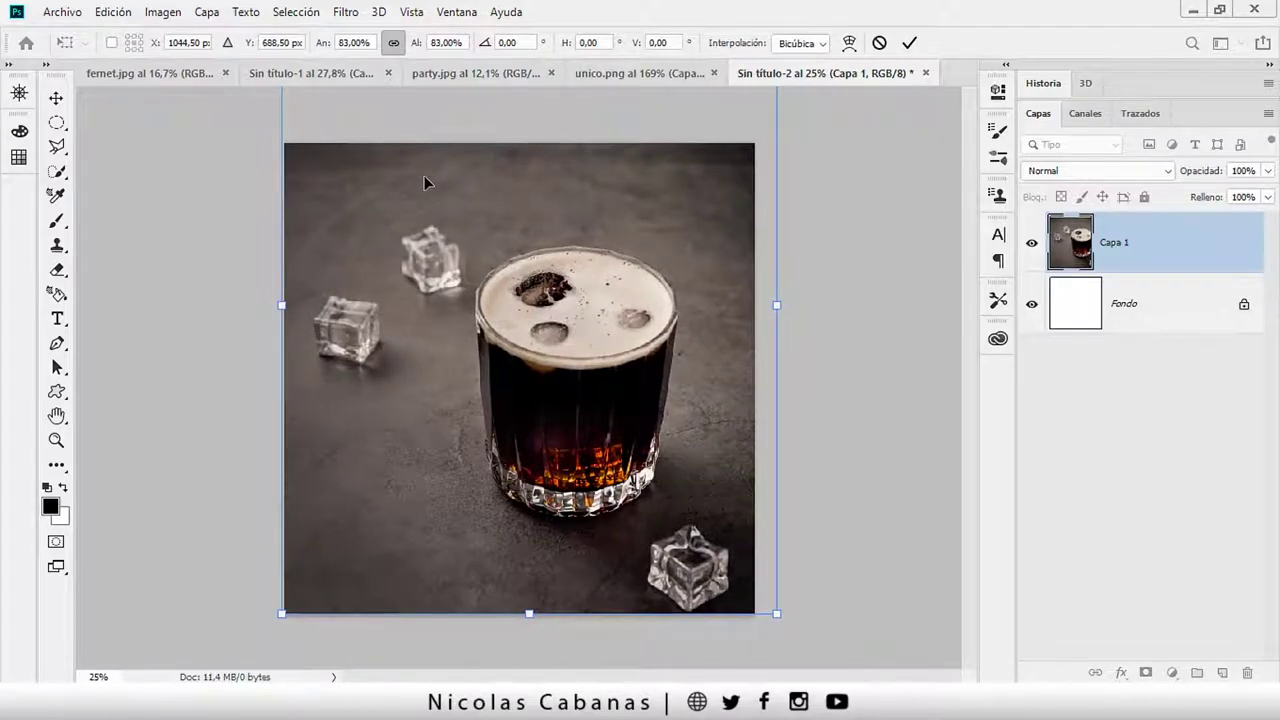
pyautogui.click(909, 43)
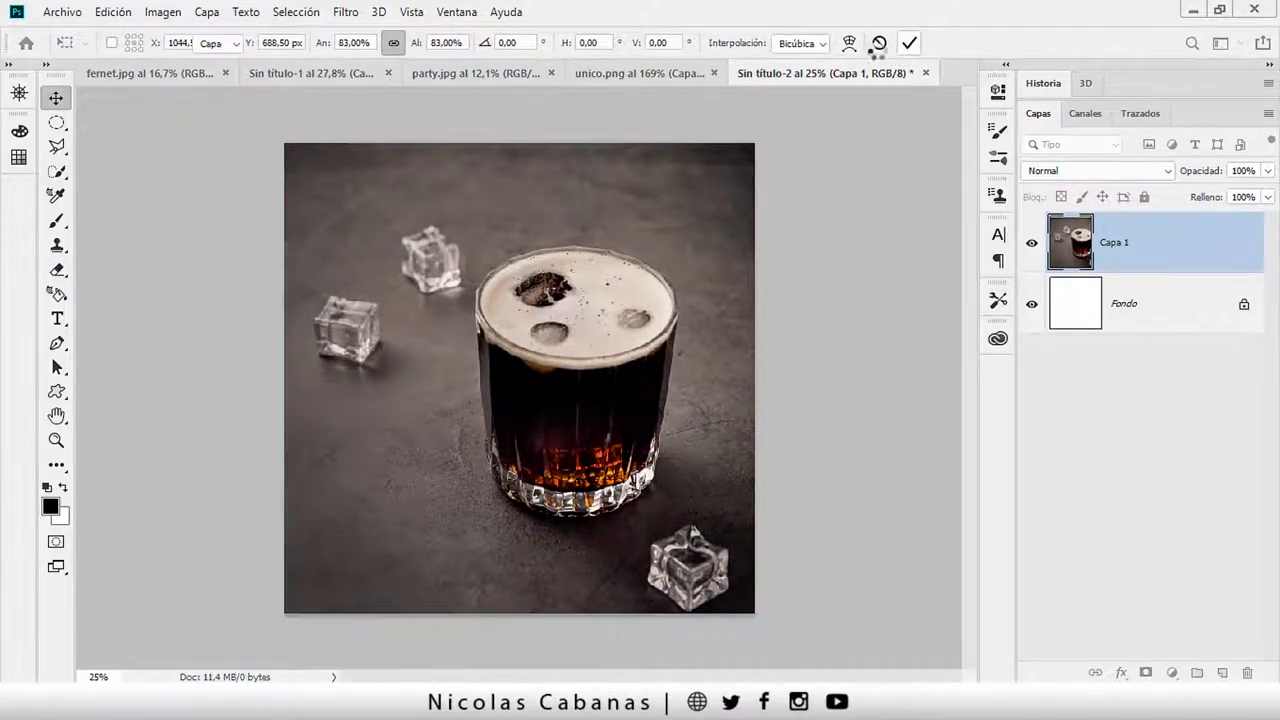
pyautogui.click(56, 440)
pyautogui.moveTo(546, 220); pyautogui.dragTo(588, 250)
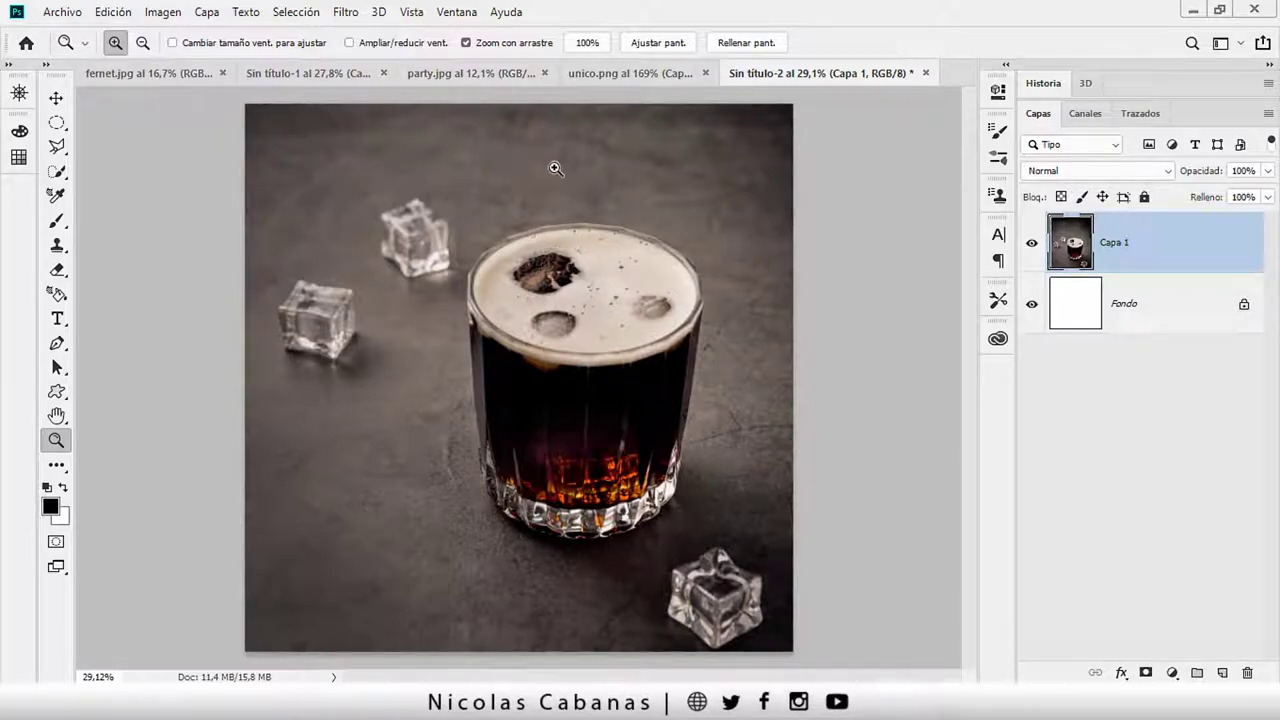
# In party.jpg, use Select Subject to select the man and his pink donut float
pyautogui.click(478, 71)
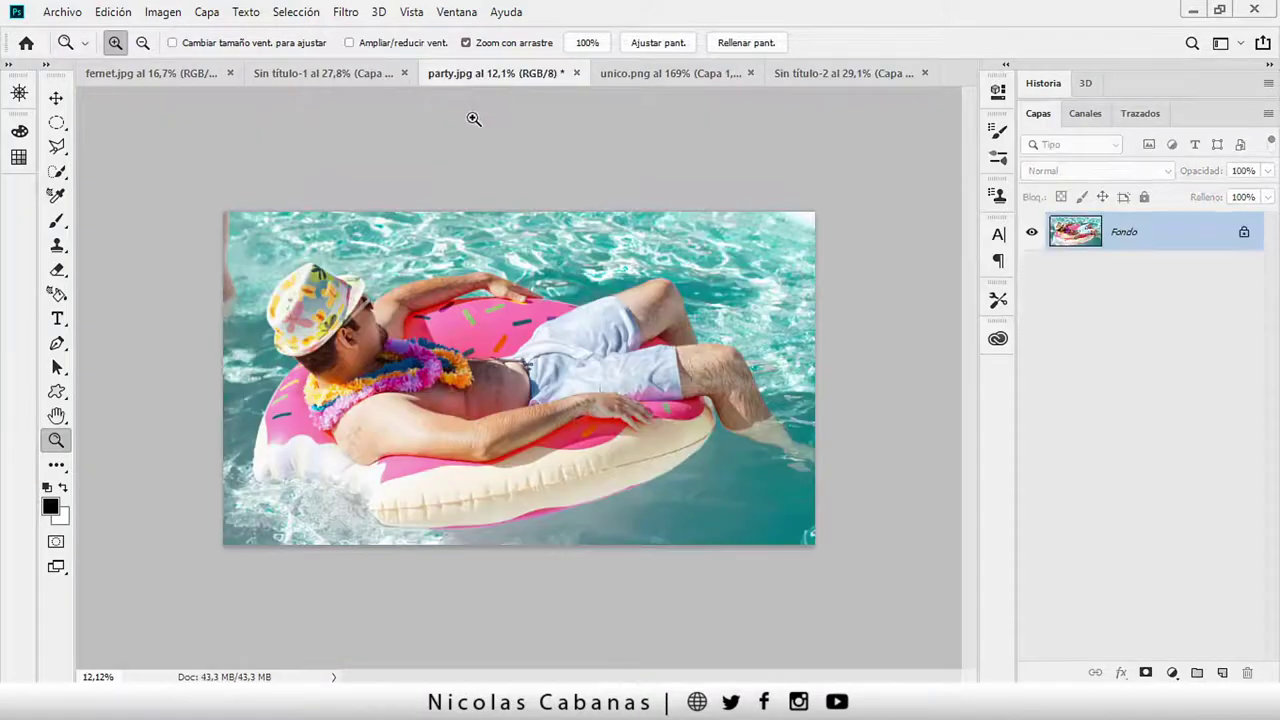
pyautogui.moveTo(392, 366)
pyautogui.mouseDown()
pyautogui.moveTo(441, 357)
pyautogui.moveTo(430, 363)
pyautogui.mouseUp()
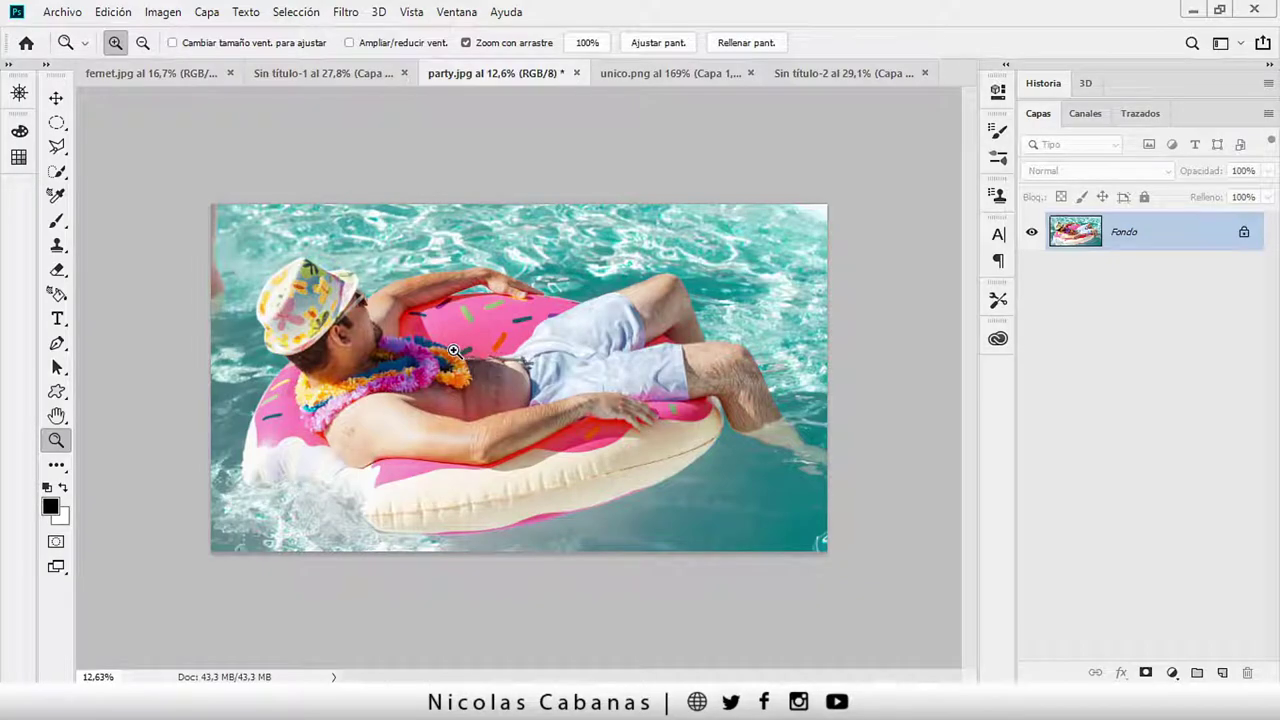
pyautogui.press('w')
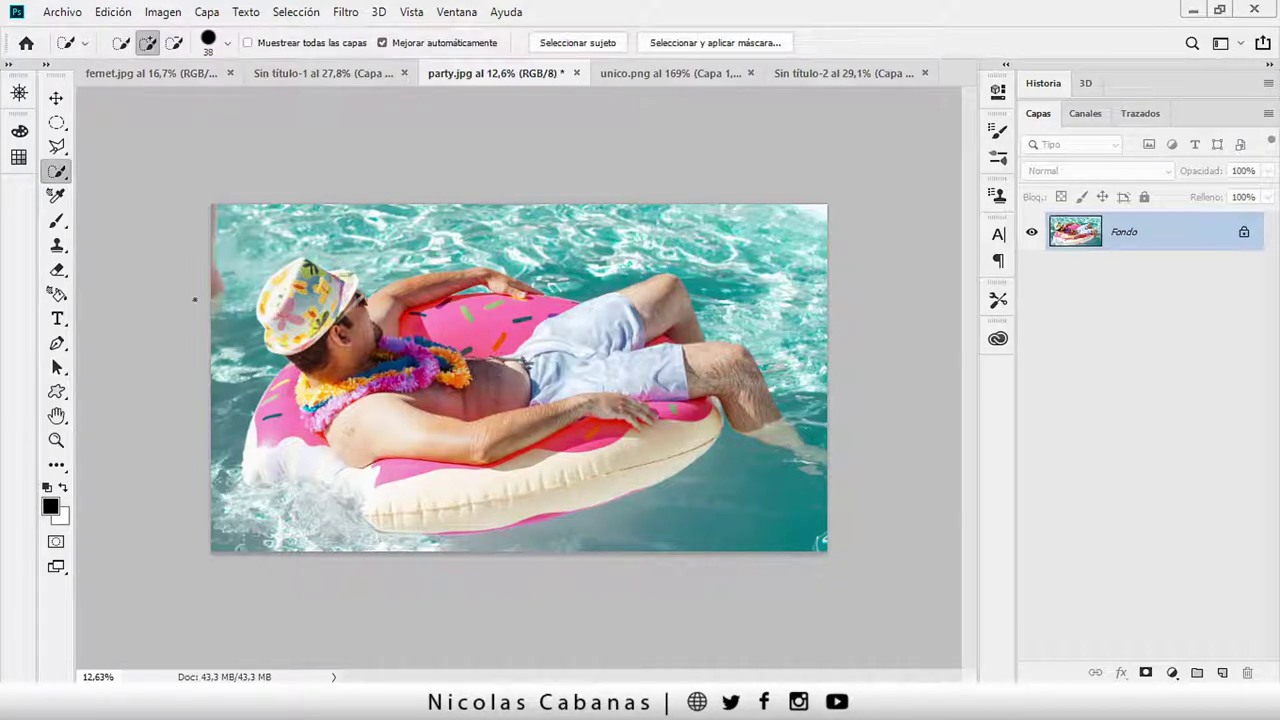
pyautogui.rightClick(57, 175)
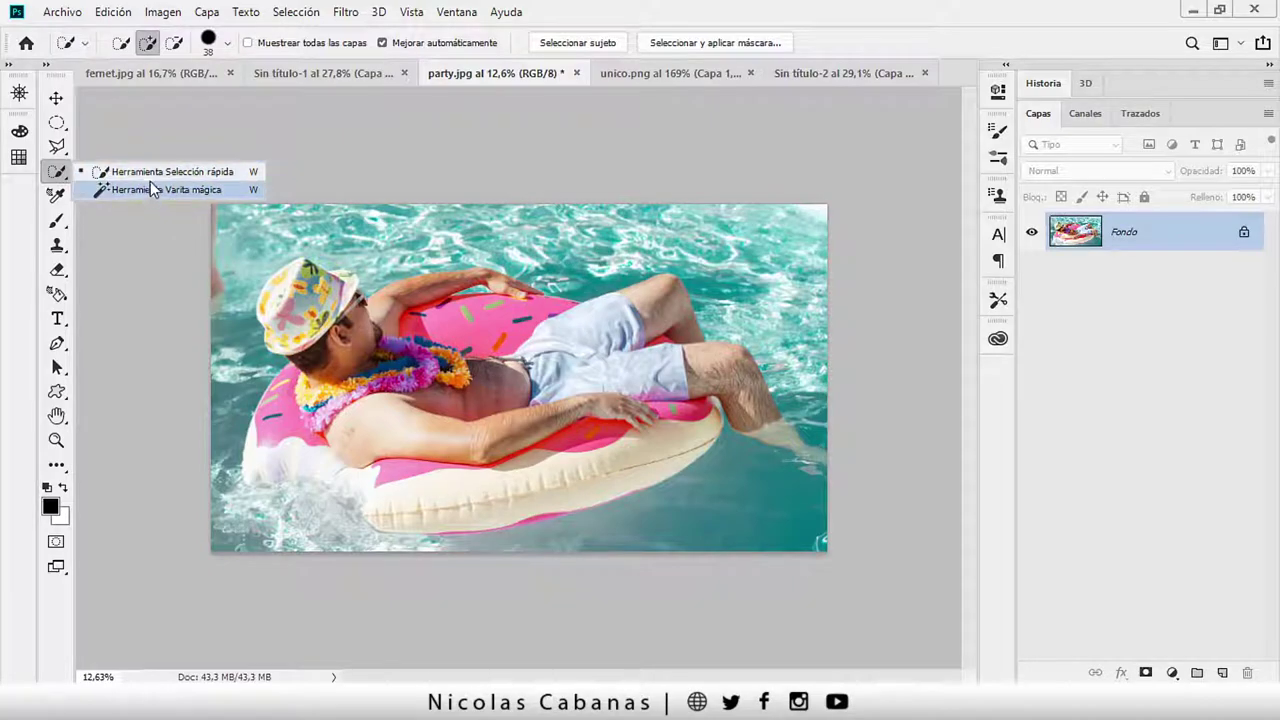
pyautogui.click(186, 190)
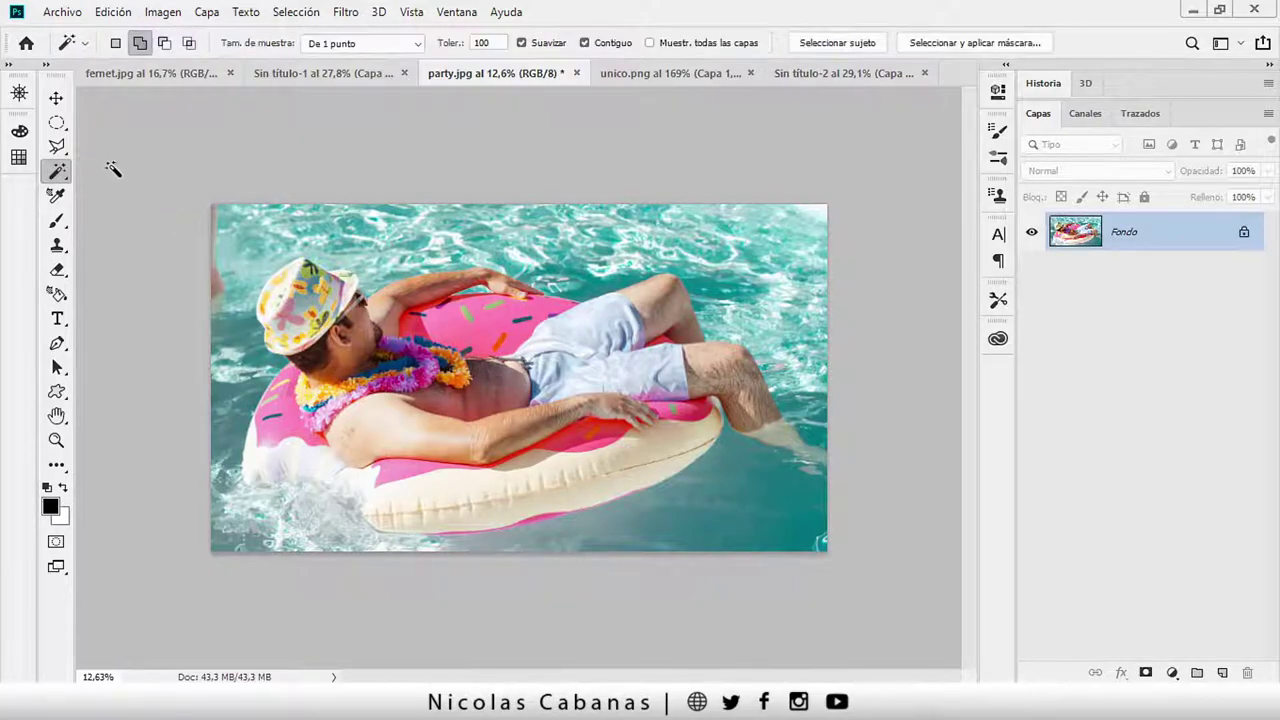
pyautogui.click(833, 45)
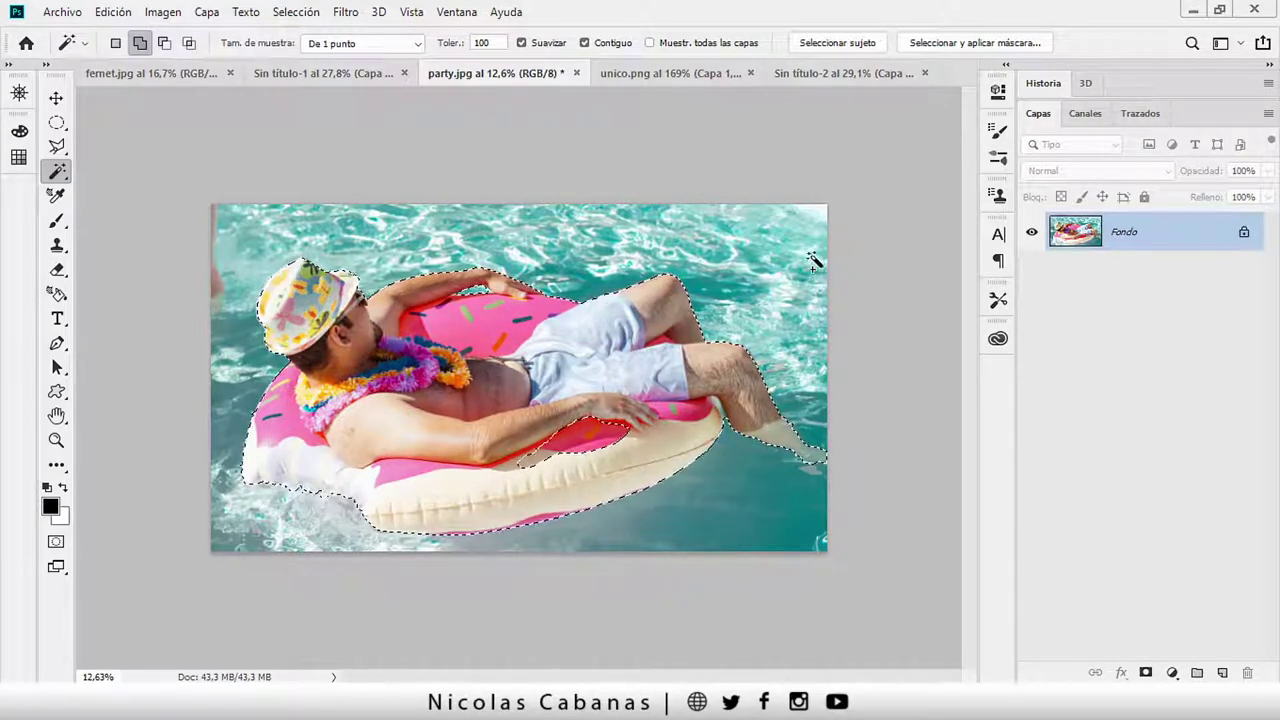
pyautogui.click(56, 440)
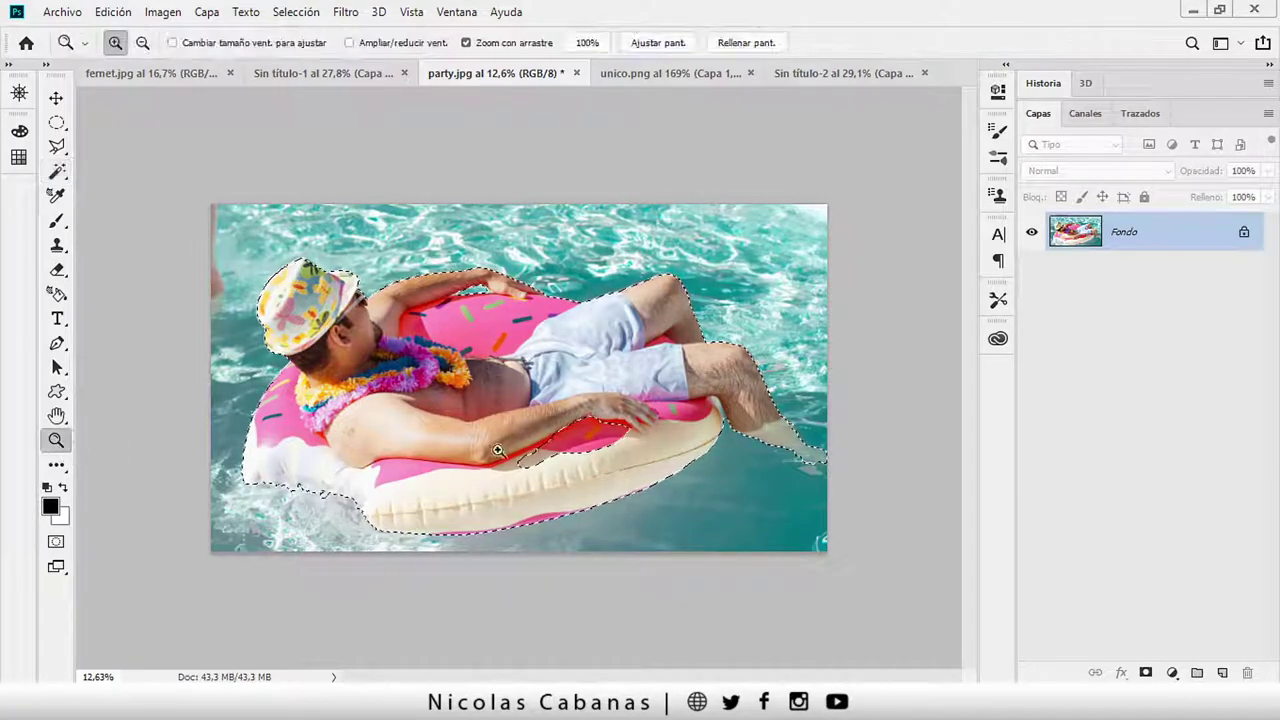
pyautogui.moveTo(497, 450); pyautogui.dragTo(600, 449)
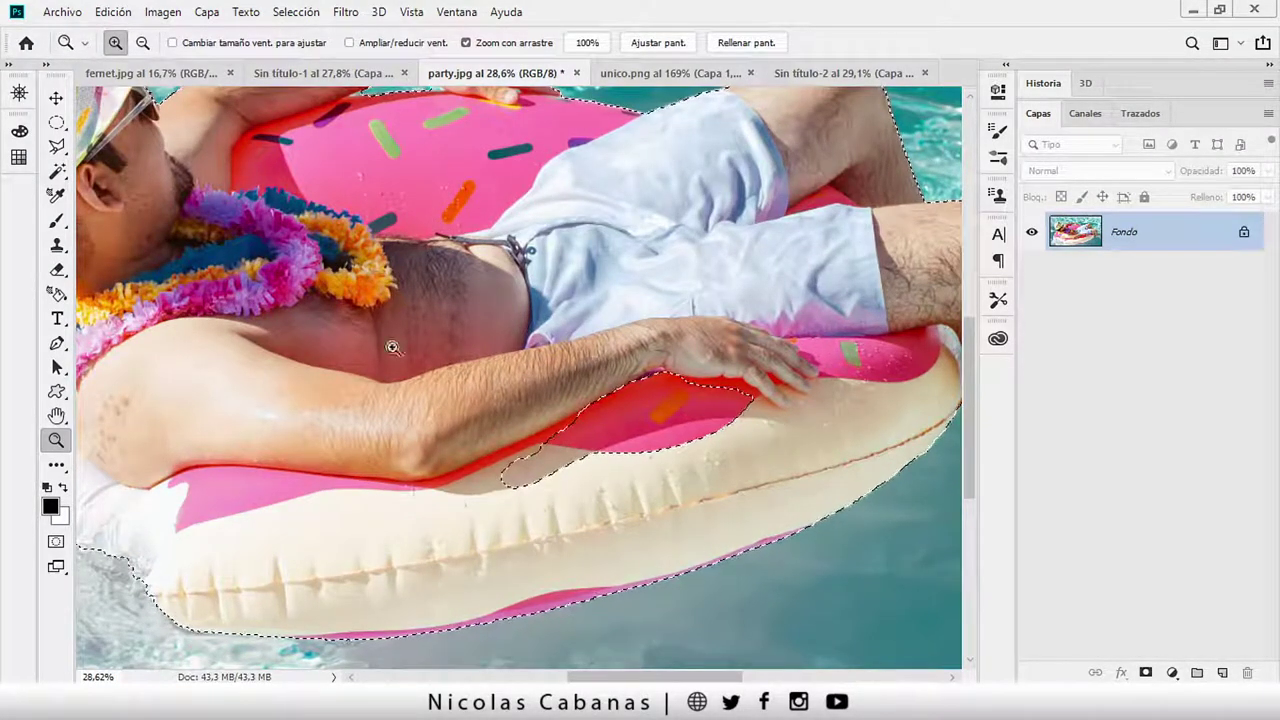
# Change the Quick Mask overlay colour to green and re-enter Quick Mask
pyautogui.click(56, 543)
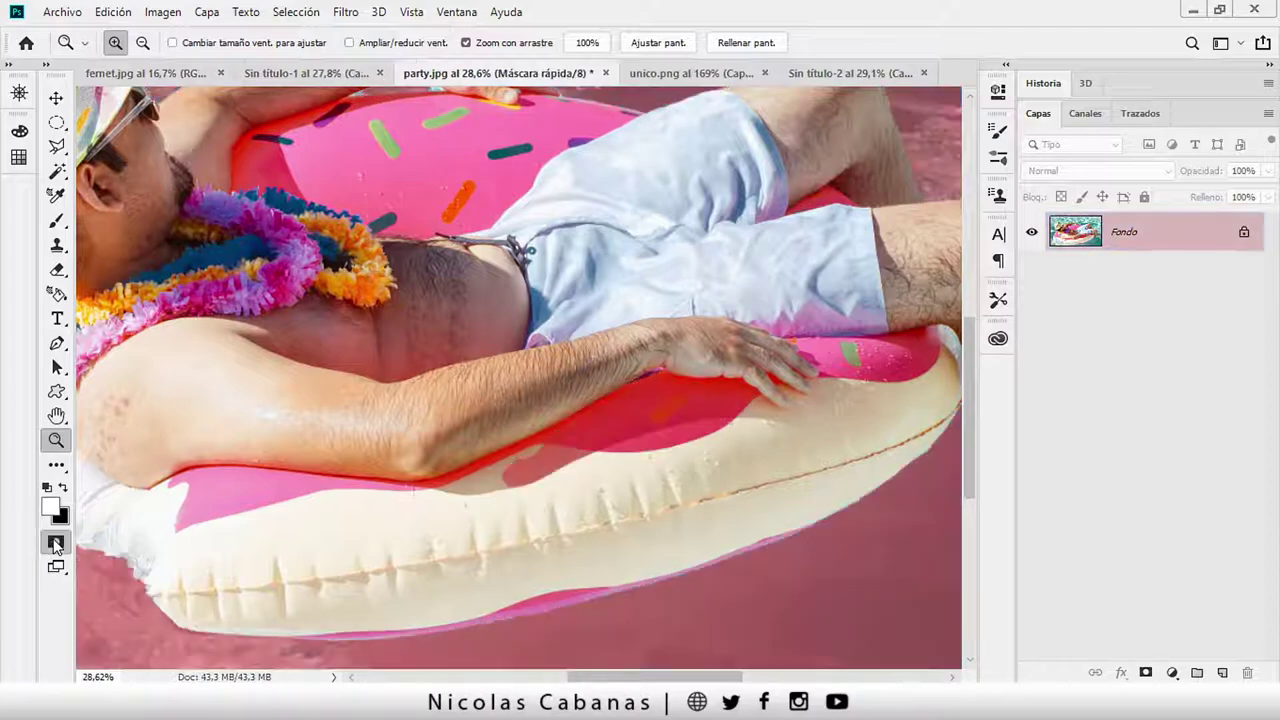
pyautogui.moveTo(790, 396); pyautogui.dragTo(655, 413)
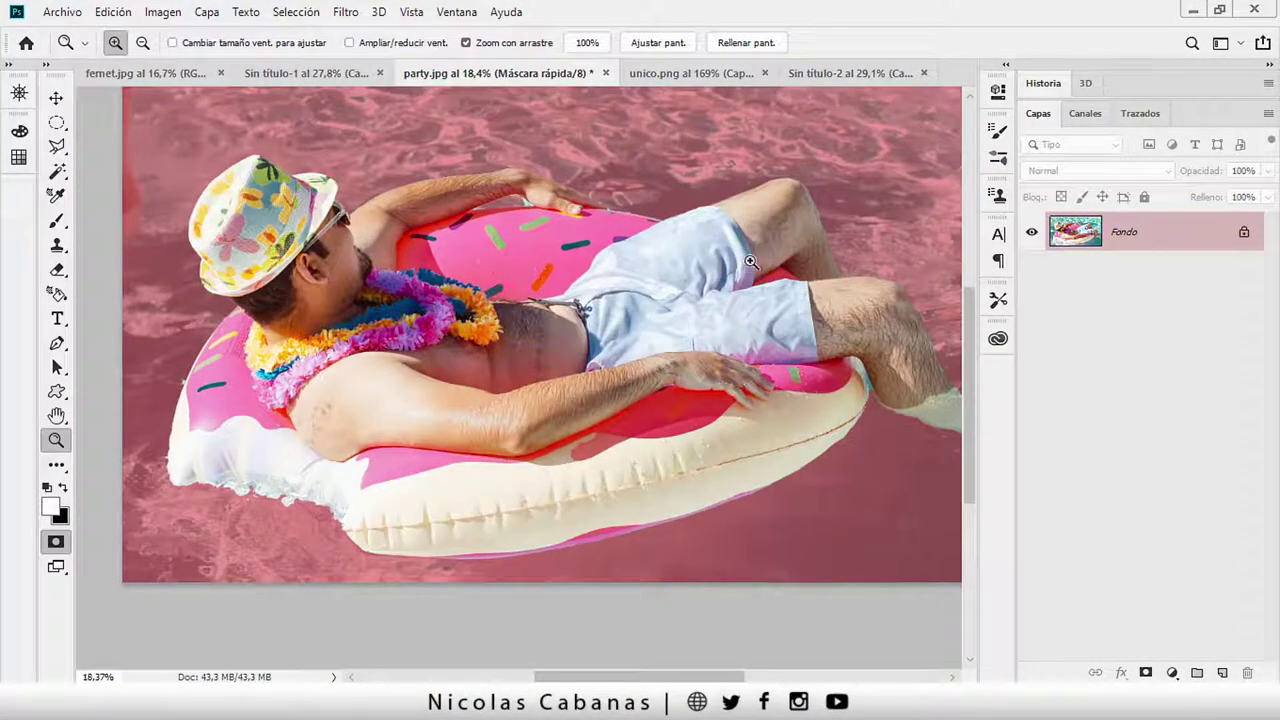
pyautogui.moveTo(763, 208); pyautogui.dragTo(670, 245)
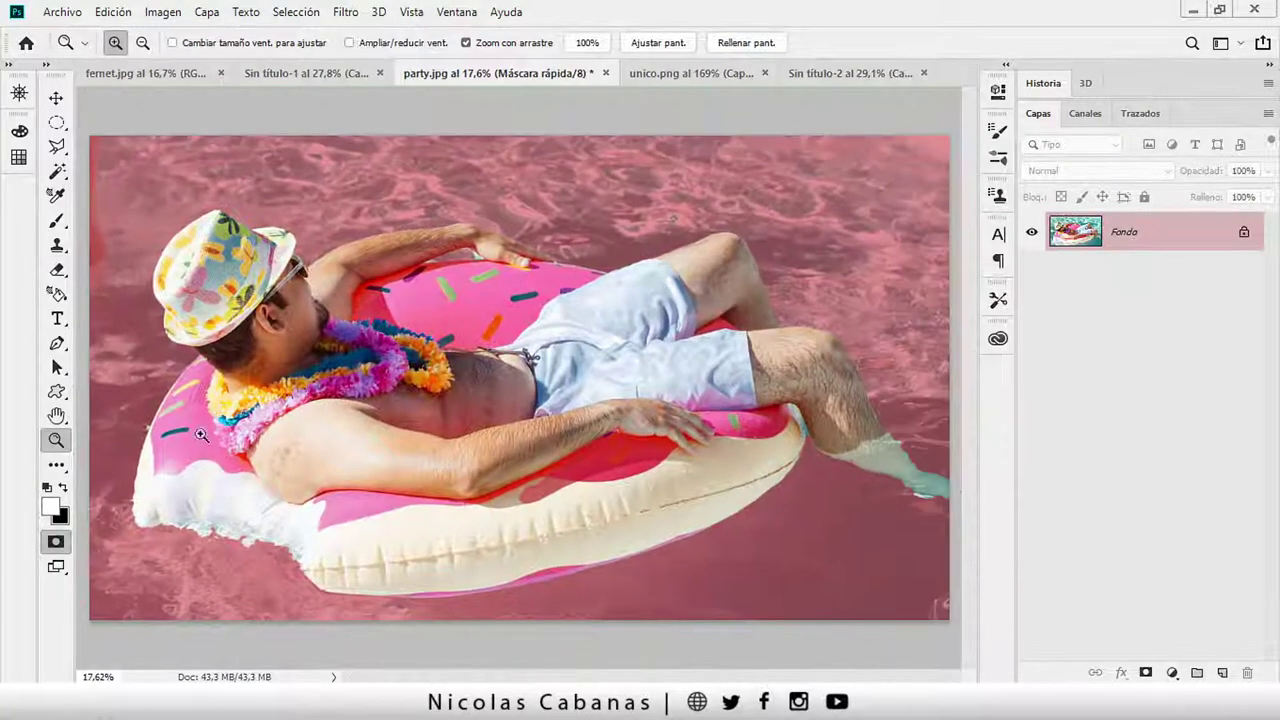
pyautogui.click(57, 542)
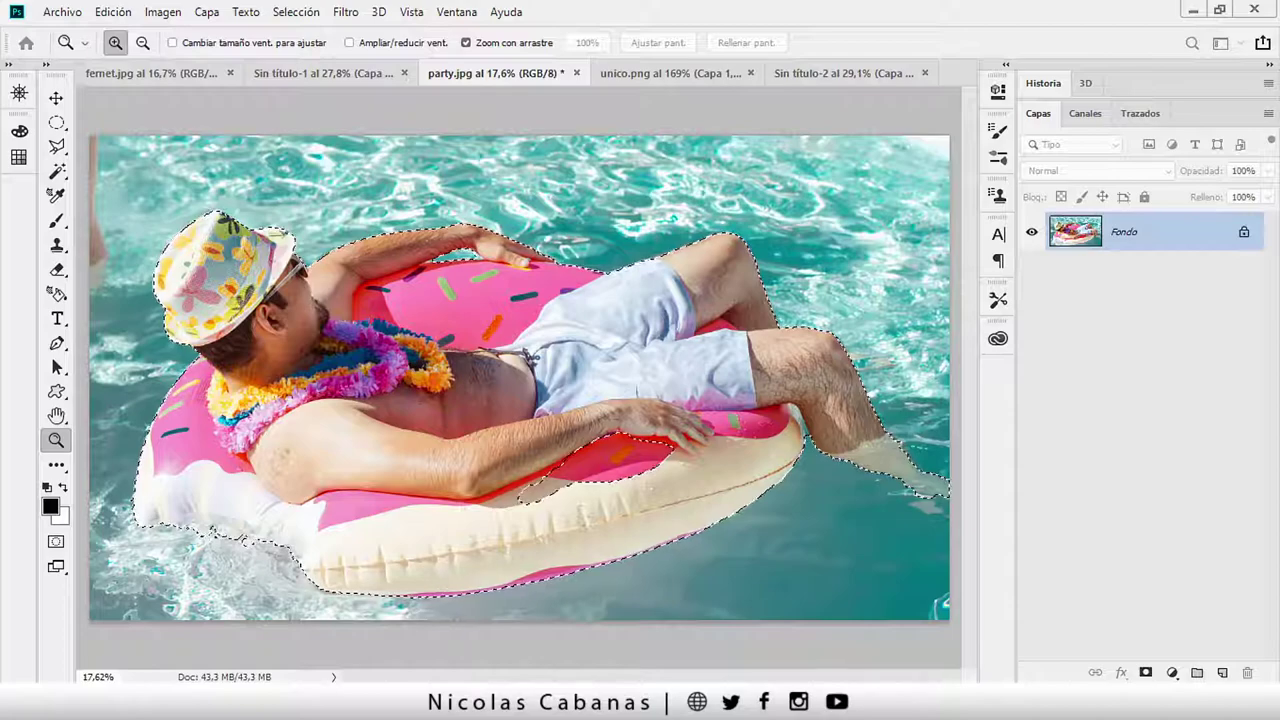
pyautogui.doubleClick(57, 542)
pyautogui.moveTo(805, 163); pyautogui.dragTo(586, 139)
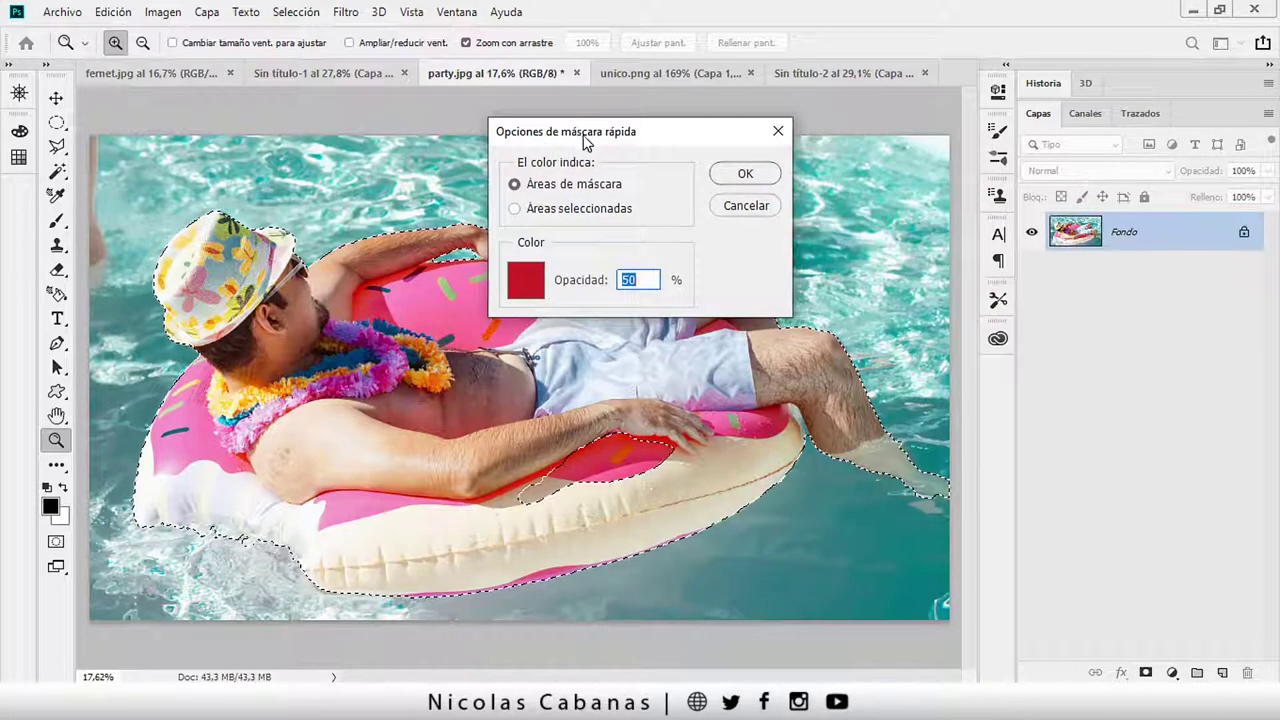
pyautogui.click(525, 289)
pyautogui.click(1015, 518)
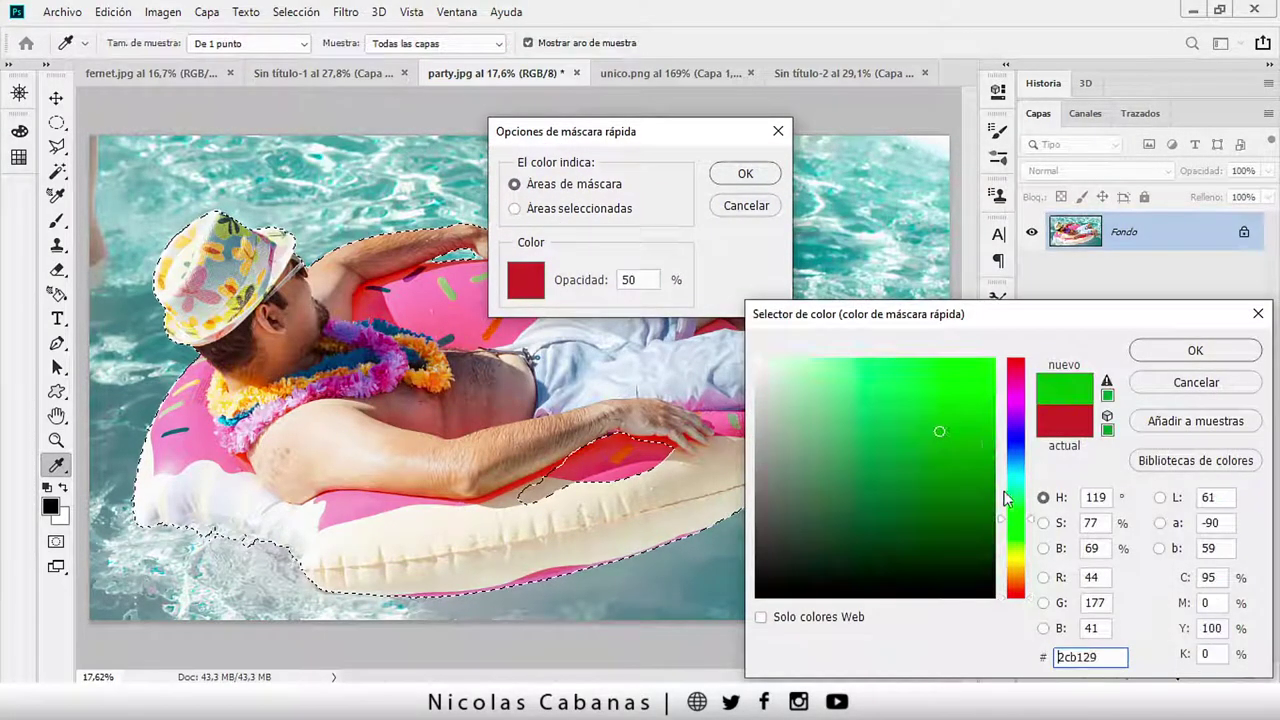
pyautogui.click(1145, 349)
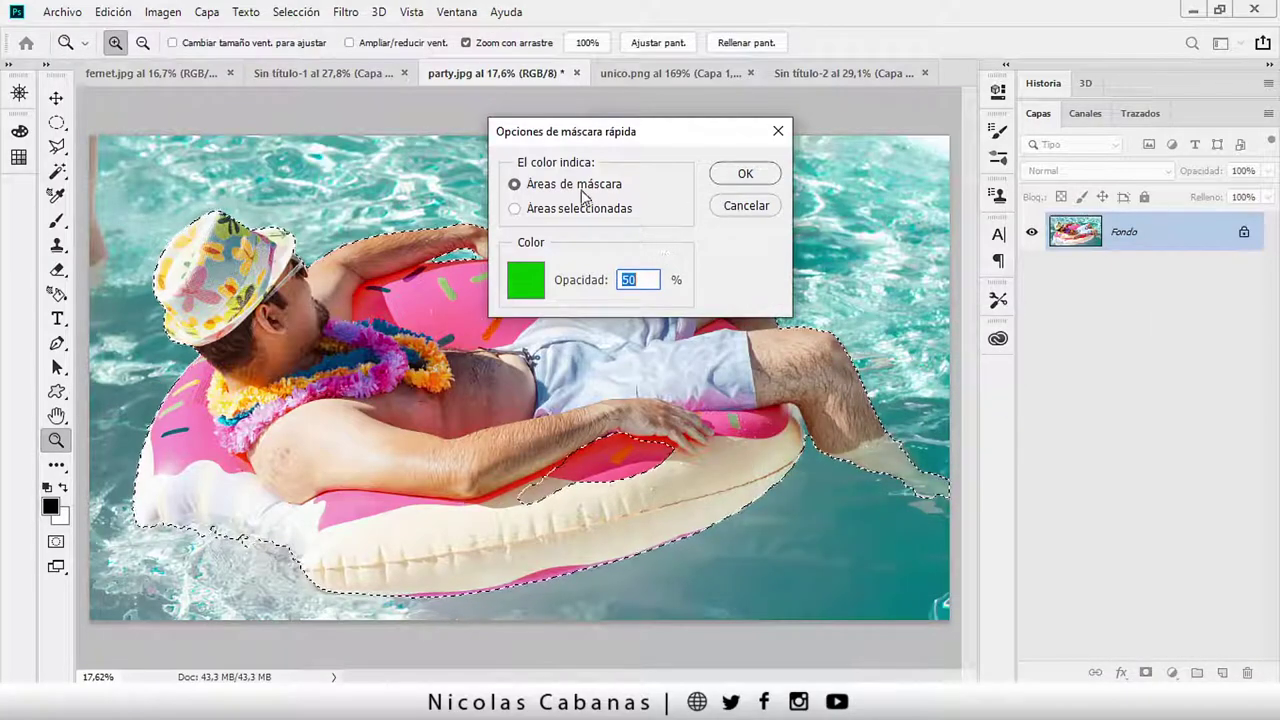
pyautogui.click(760, 174)
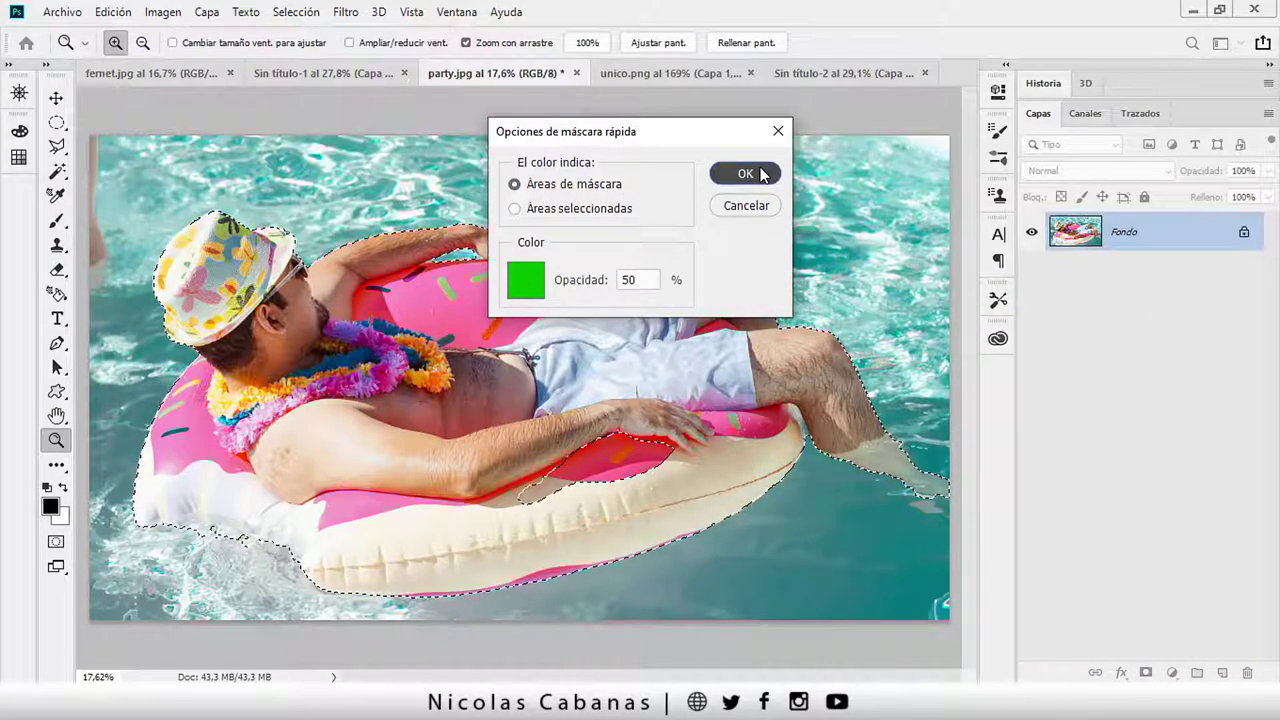
pyautogui.click(757, 174)
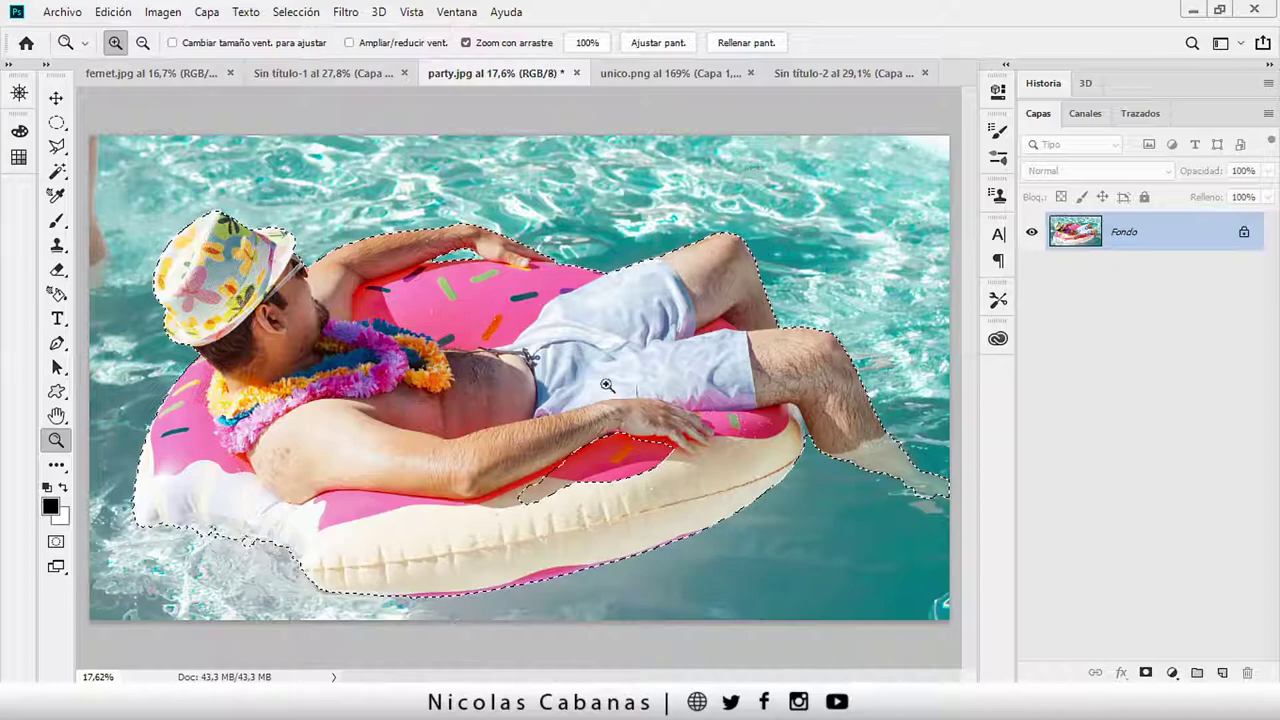
pyautogui.click(57, 543)
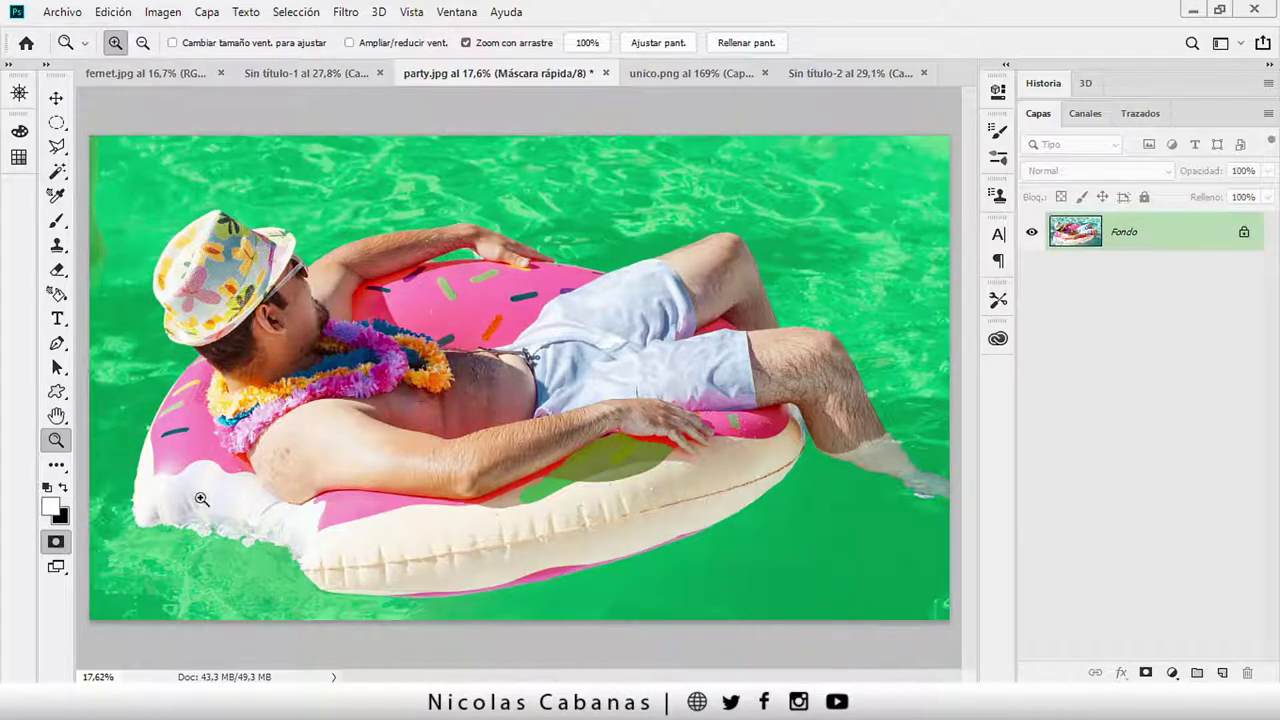
# Paint the missed float area under the man's arm into the selection with a white brush
pyautogui.moveTo(627, 489); pyautogui.dragTo(646, 480)
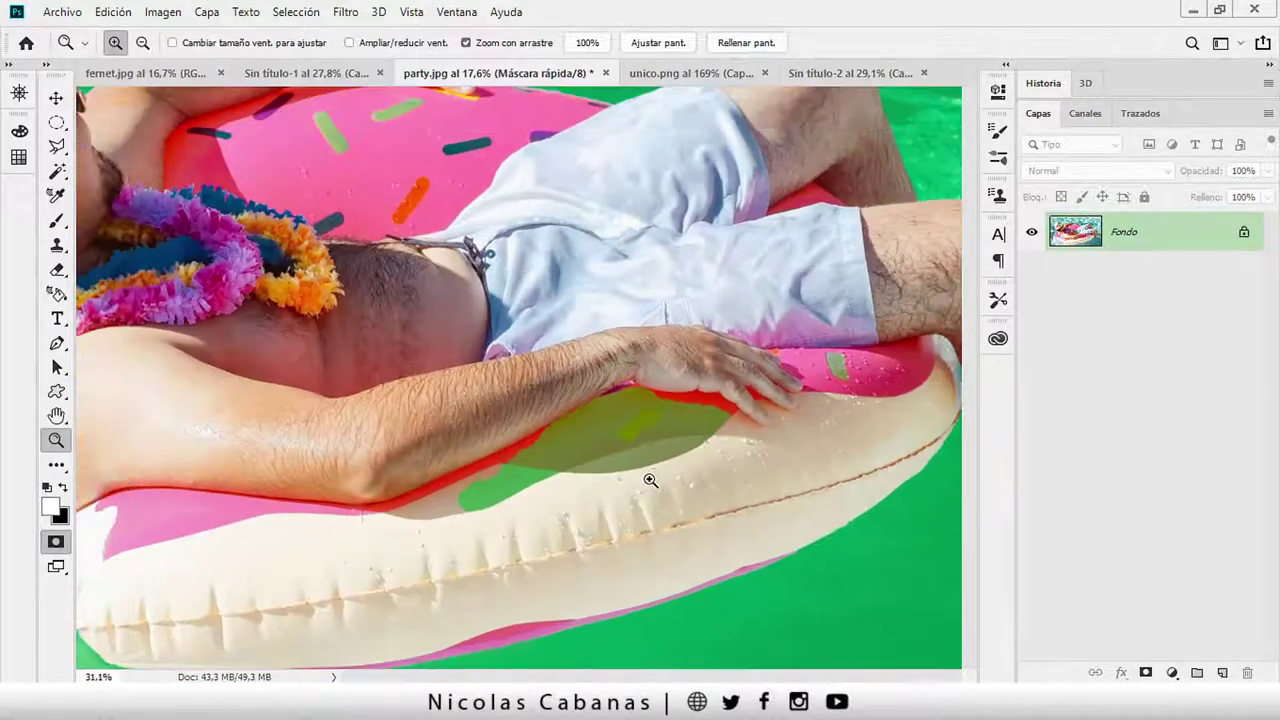
pyautogui.rightClick(56, 220)
pyautogui.click(186, 220)
pyautogui.moveTo(490, 470); pyautogui.dragTo(463, 452)
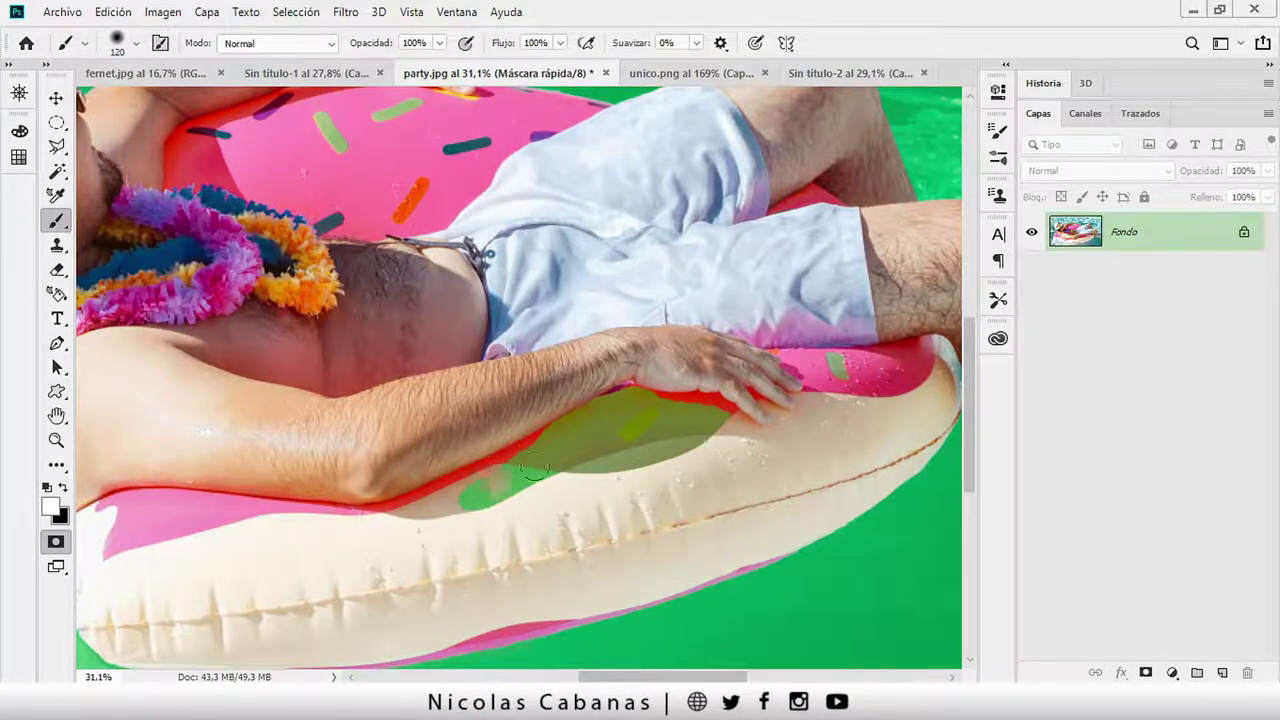
pyautogui.rightClick(463, 452)
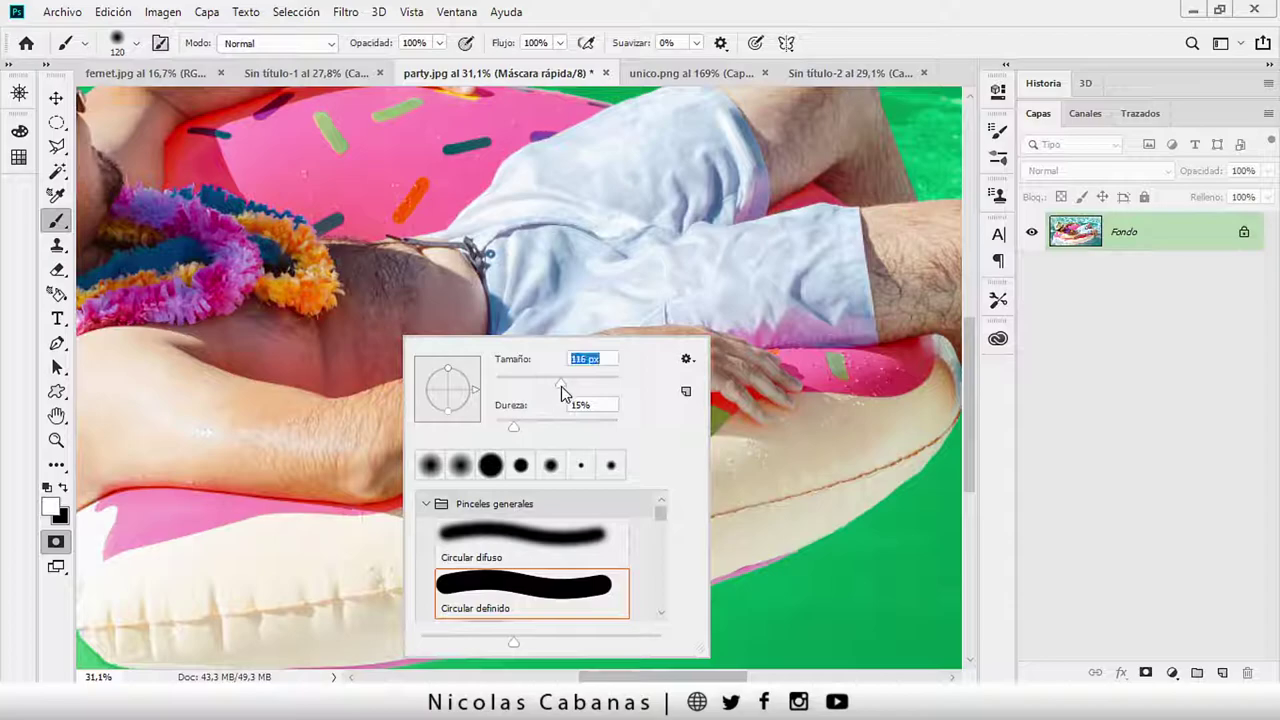
pyautogui.press('Tab')
pyautogui.press('Return')
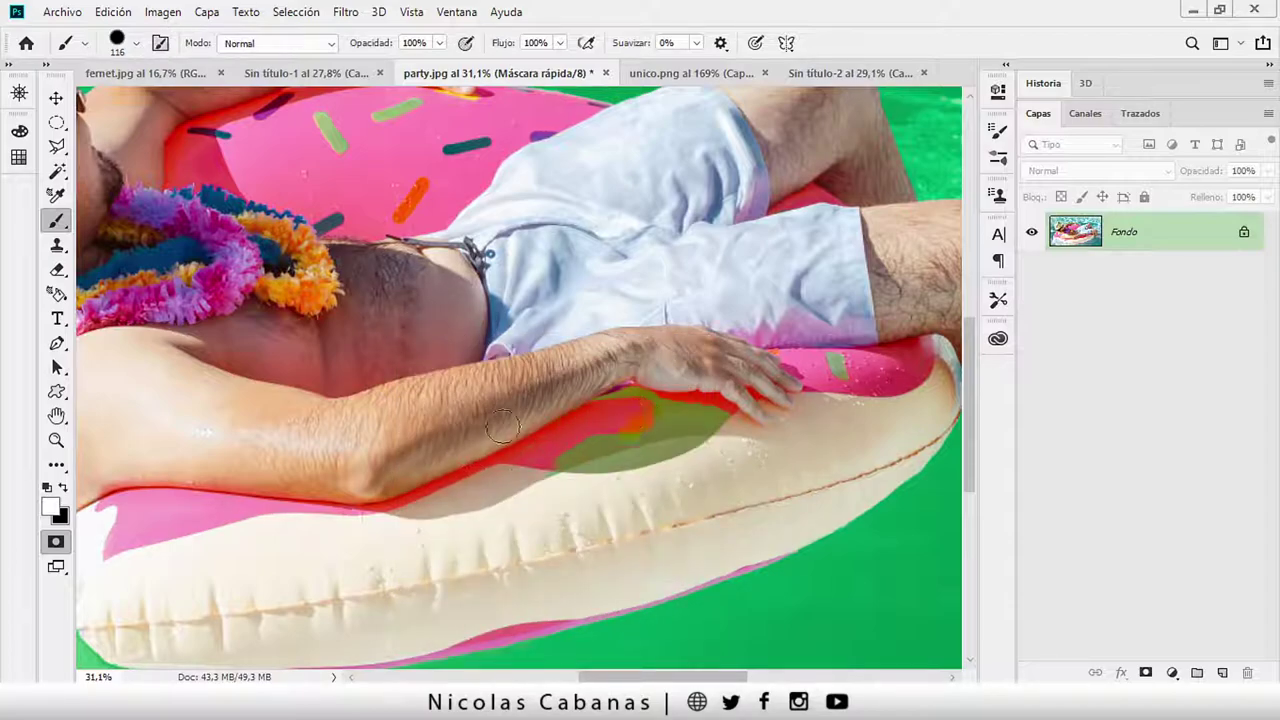
pyautogui.moveTo(648, 380)
pyautogui.mouseDown()
pyautogui.moveTo(700, 440)
pyautogui.moveTo(710, 430)
pyautogui.moveTo(457, 493)
pyautogui.mouseUp()
pyautogui.press('z')
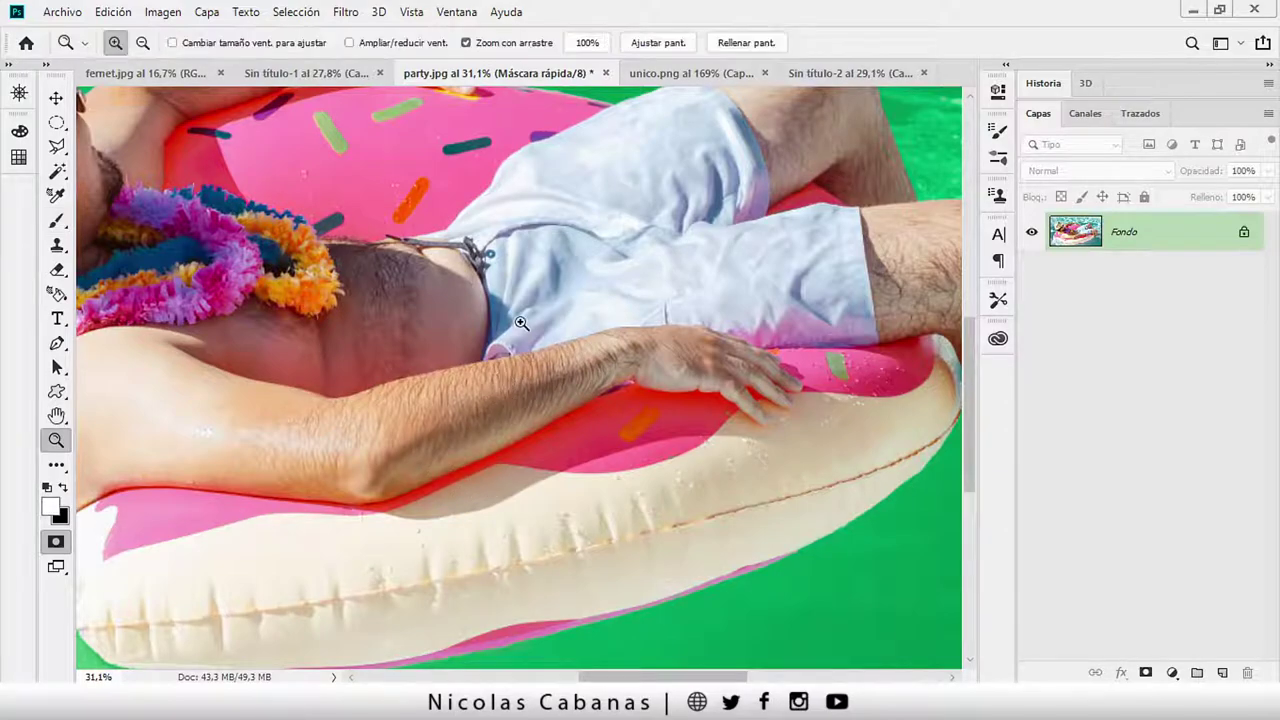
pyautogui.moveTo(495, 390); pyautogui.dragTo(453, 332)
pyautogui.moveTo(397, 297); pyautogui.dragTo(437, 310)
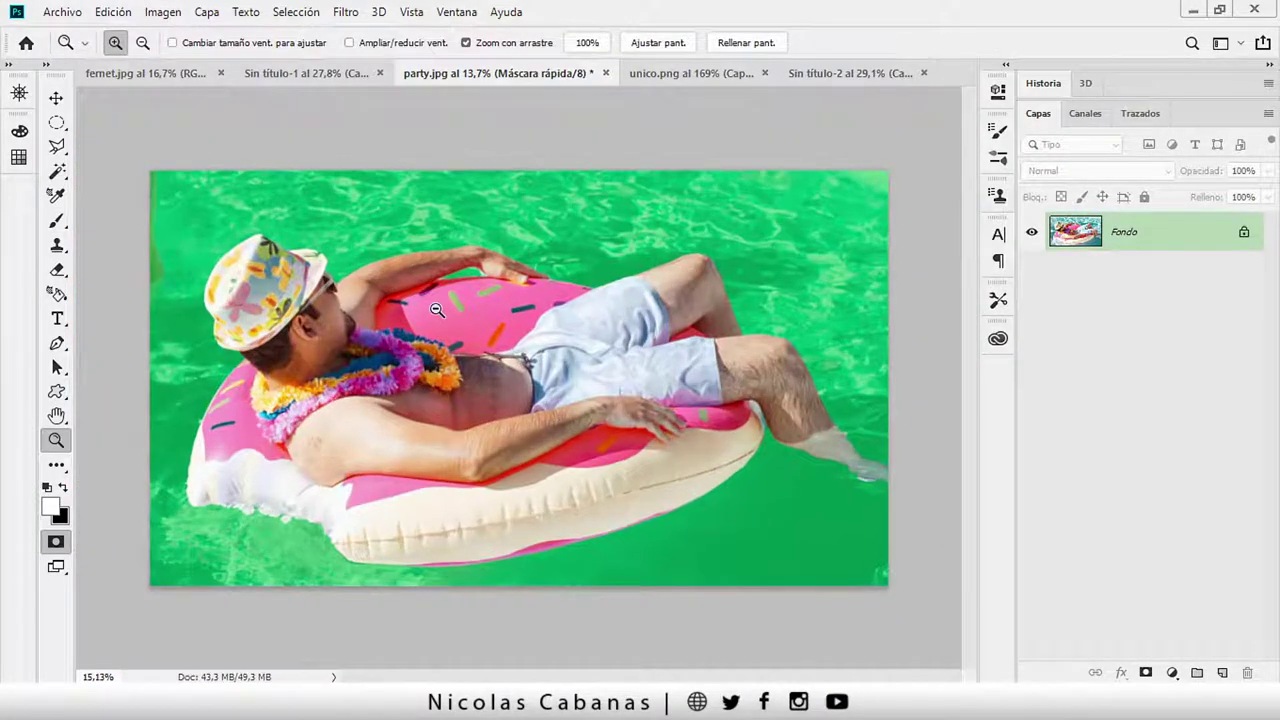
pyautogui.moveTo(790, 288); pyautogui.dragTo(810, 242)
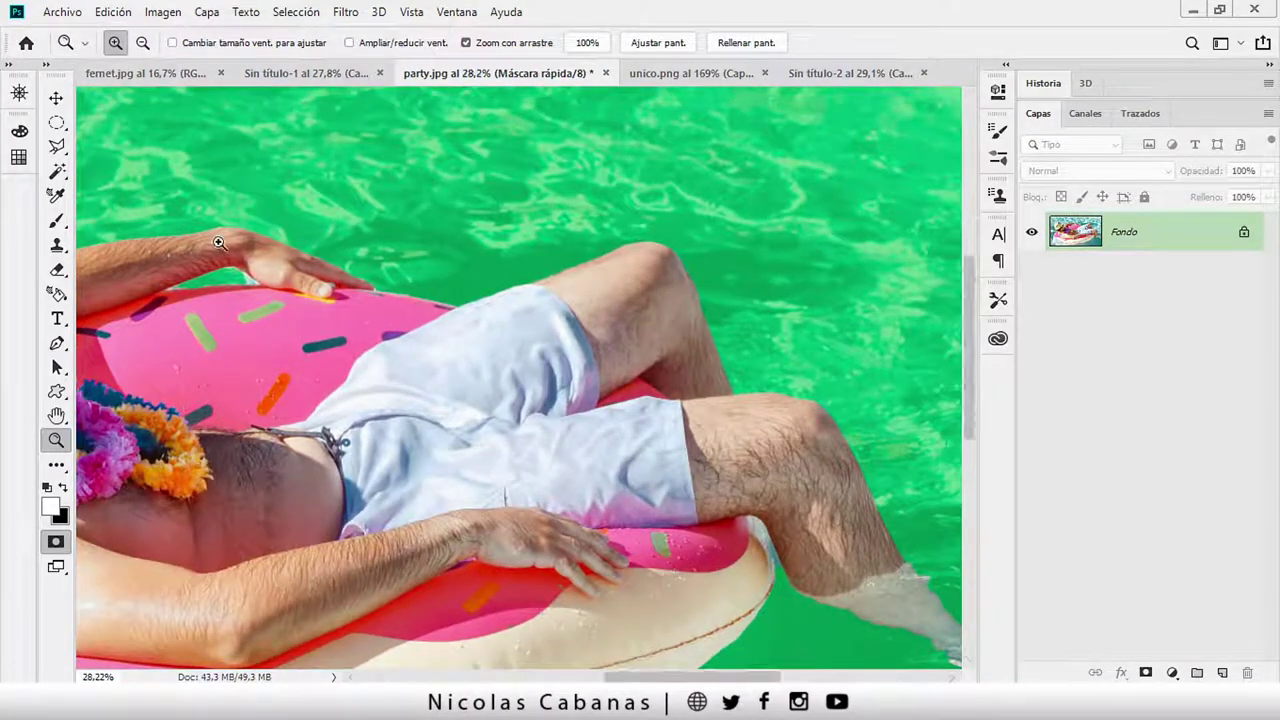
pyautogui.moveTo(216, 244); pyautogui.dragTo(316, 320)
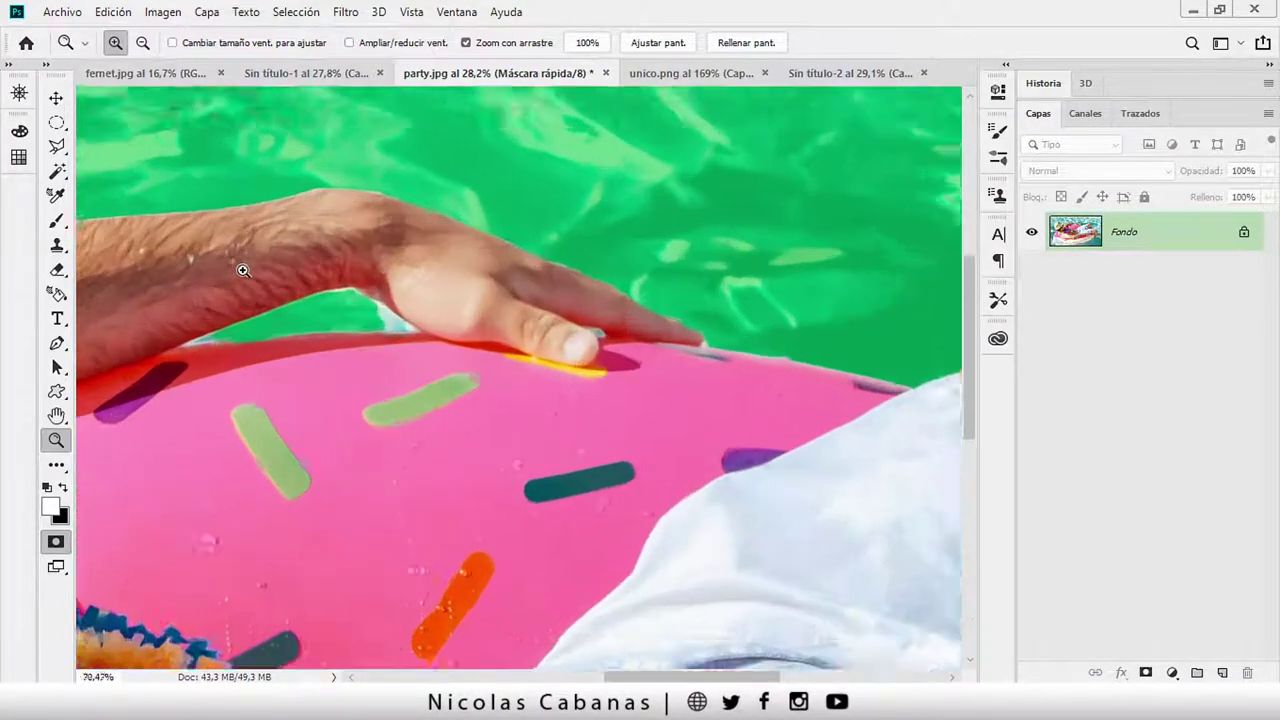
# Shrink the brush to about 8 px and mask out the water gap between hand and float
pyautogui.press('b')
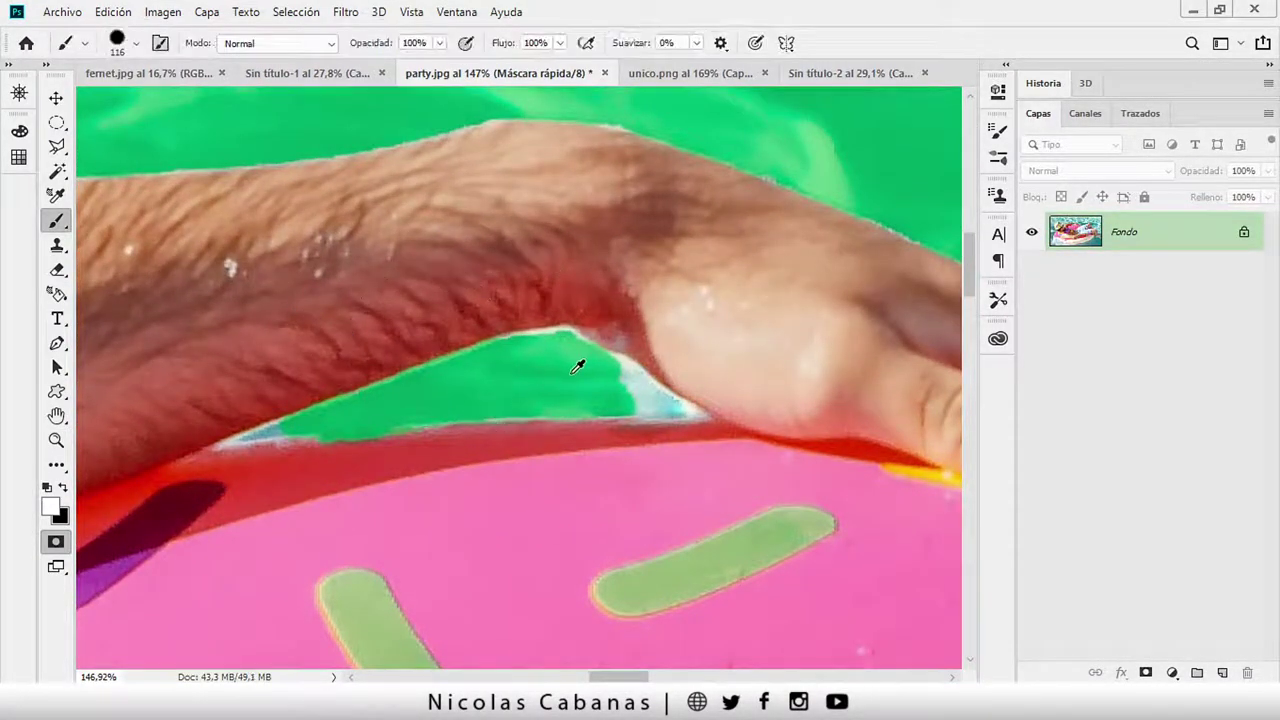
pyautogui.moveTo(565, 371); pyautogui.dragTo(505, 381)
pyautogui.click(500, 350)
pyautogui.press('x')
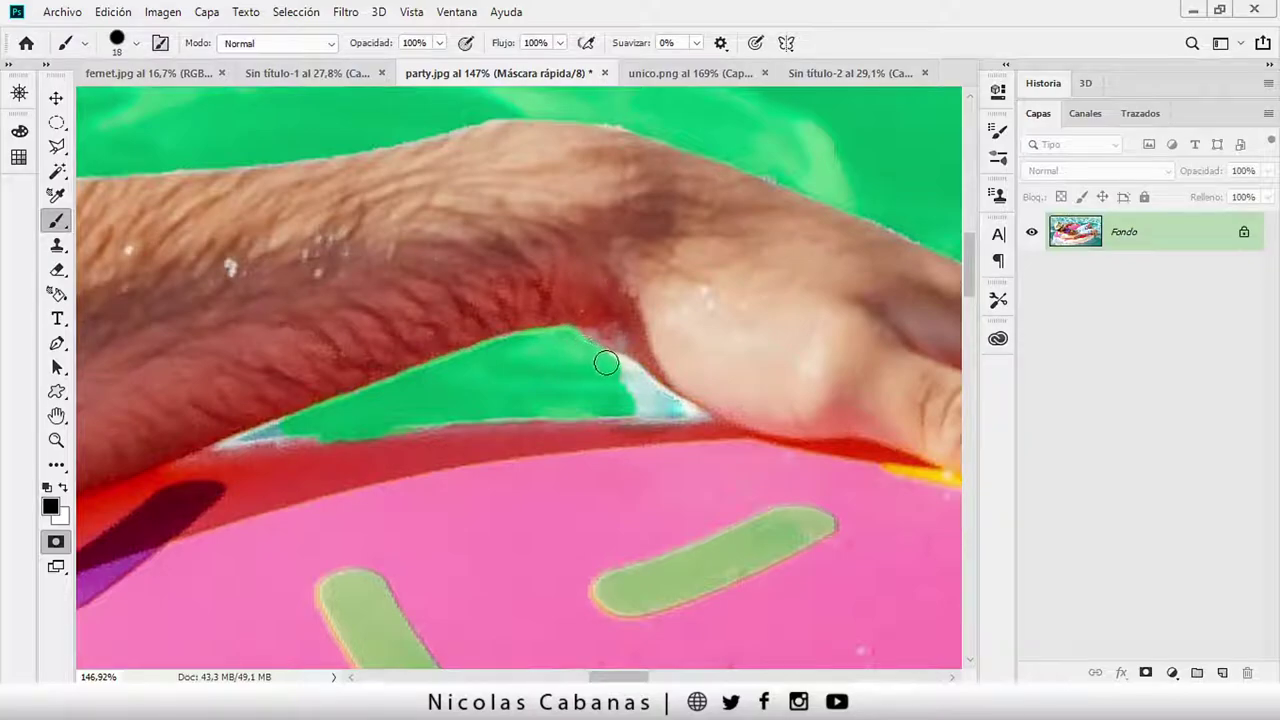
pyautogui.moveTo(628, 375)
pyautogui.mouseDown()
pyautogui.moveTo(651, 391)
pyautogui.moveTo(640, 389)
pyautogui.mouseUp()
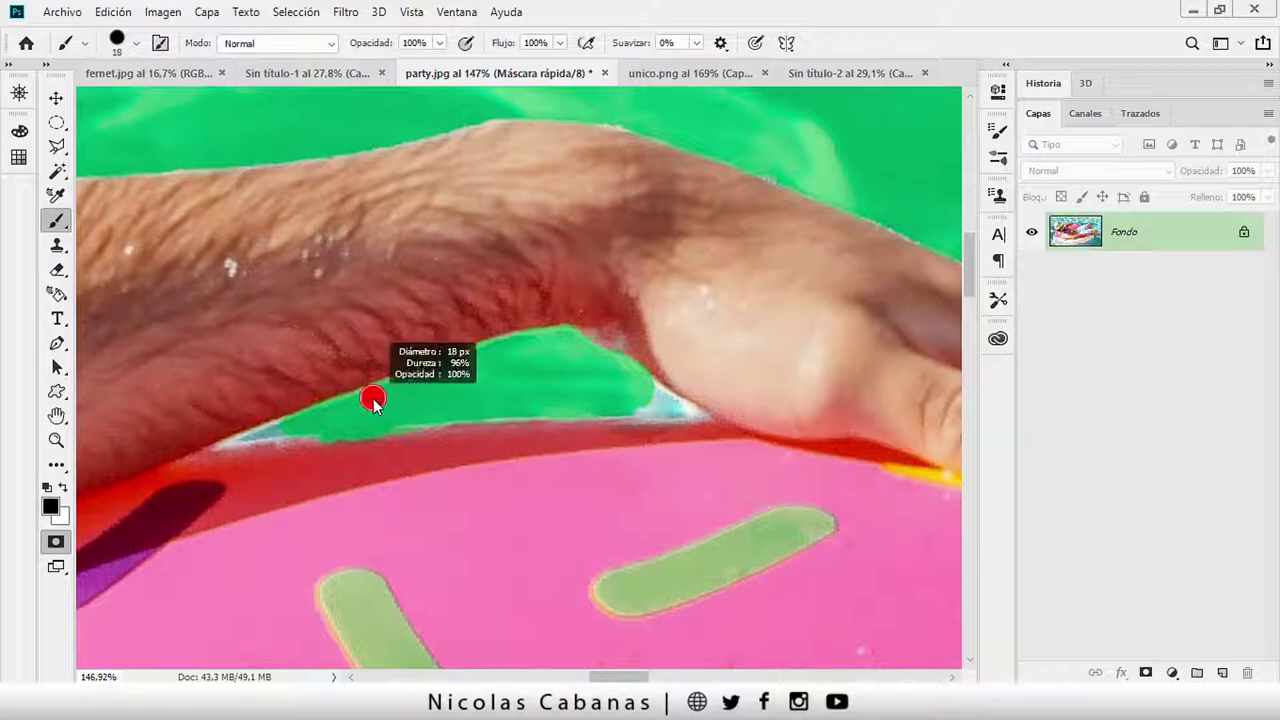
pyautogui.press('[')
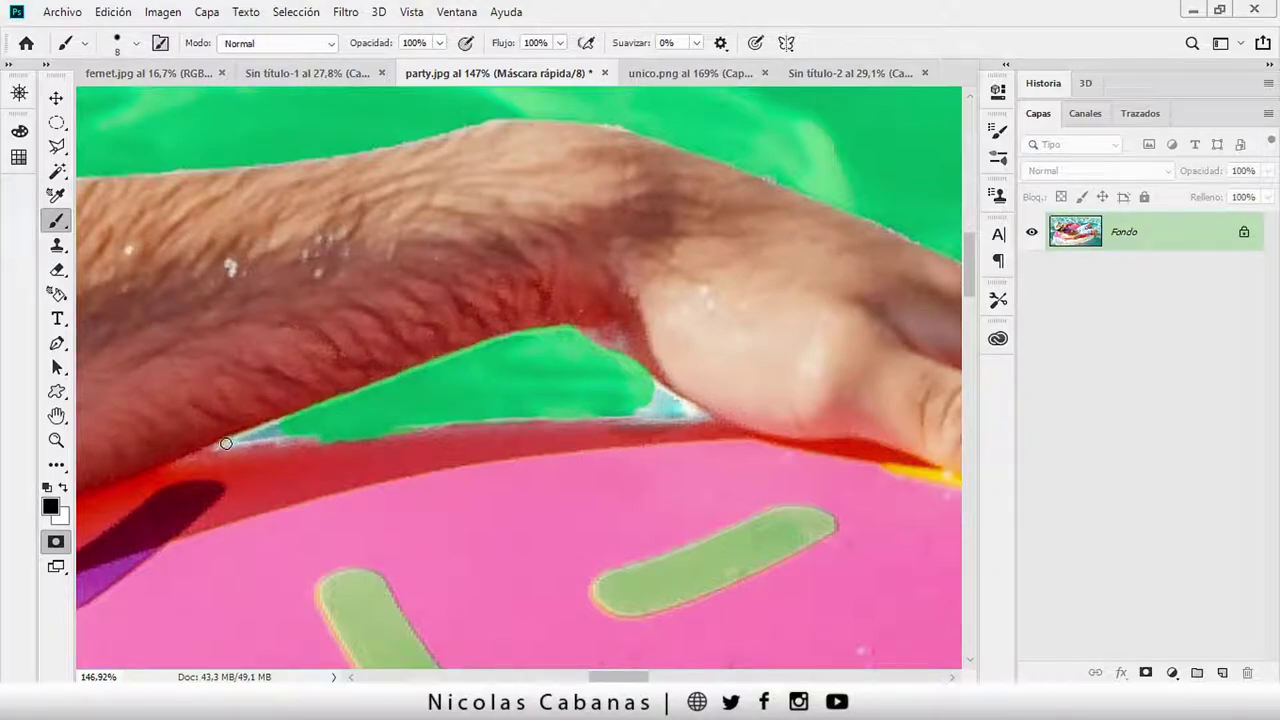
pyautogui.moveTo(226, 443); pyautogui.dragTo(218, 444)
# Mask the remaining water near the hand and clean up the float edge
pyautogui.press('x')
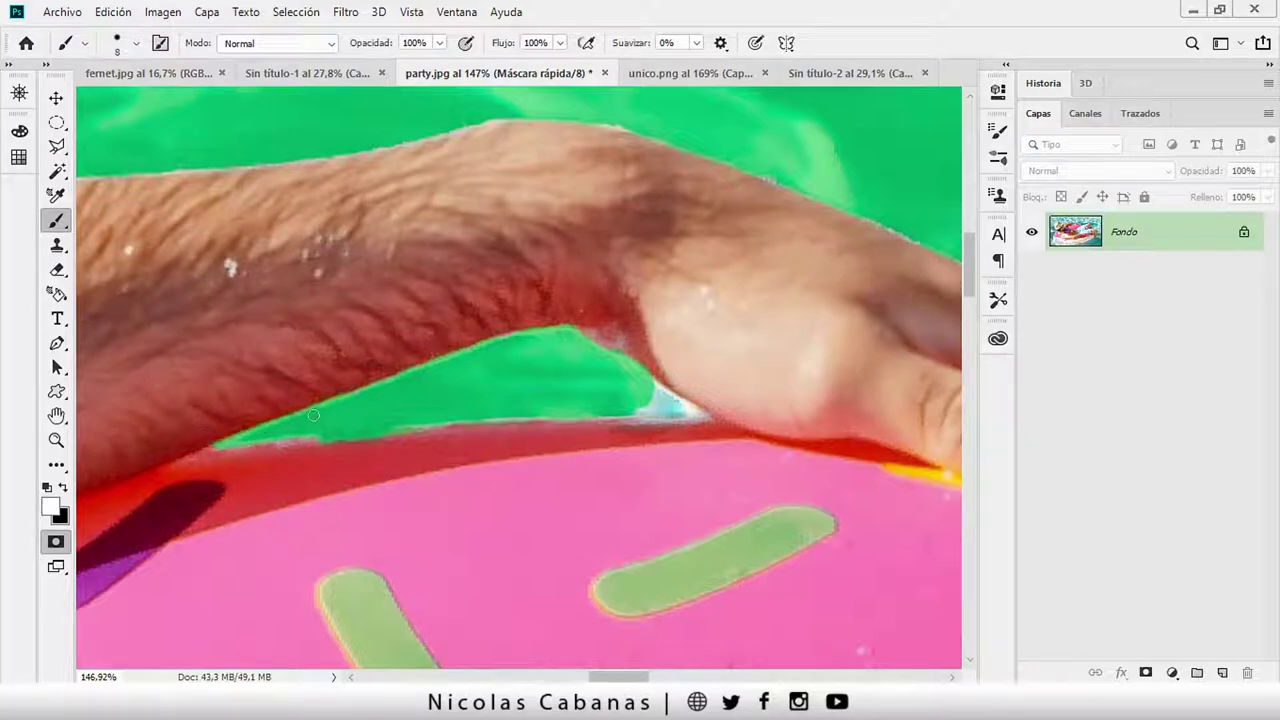
pyautogui.press('x')
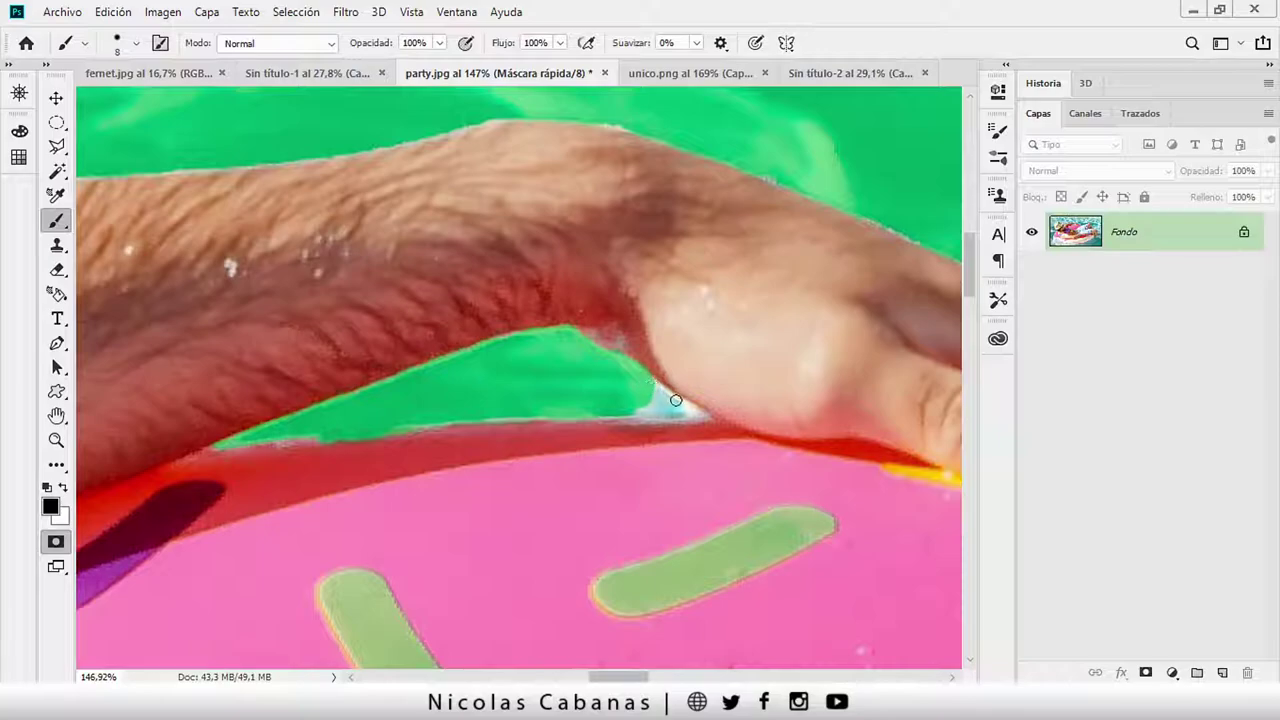
pyautogui.moveTo(681, 403); pyautogui.dragTo(696, 410)
pyautogui.moveTo(584, 412); pyautogui.dragTo(630, 407)
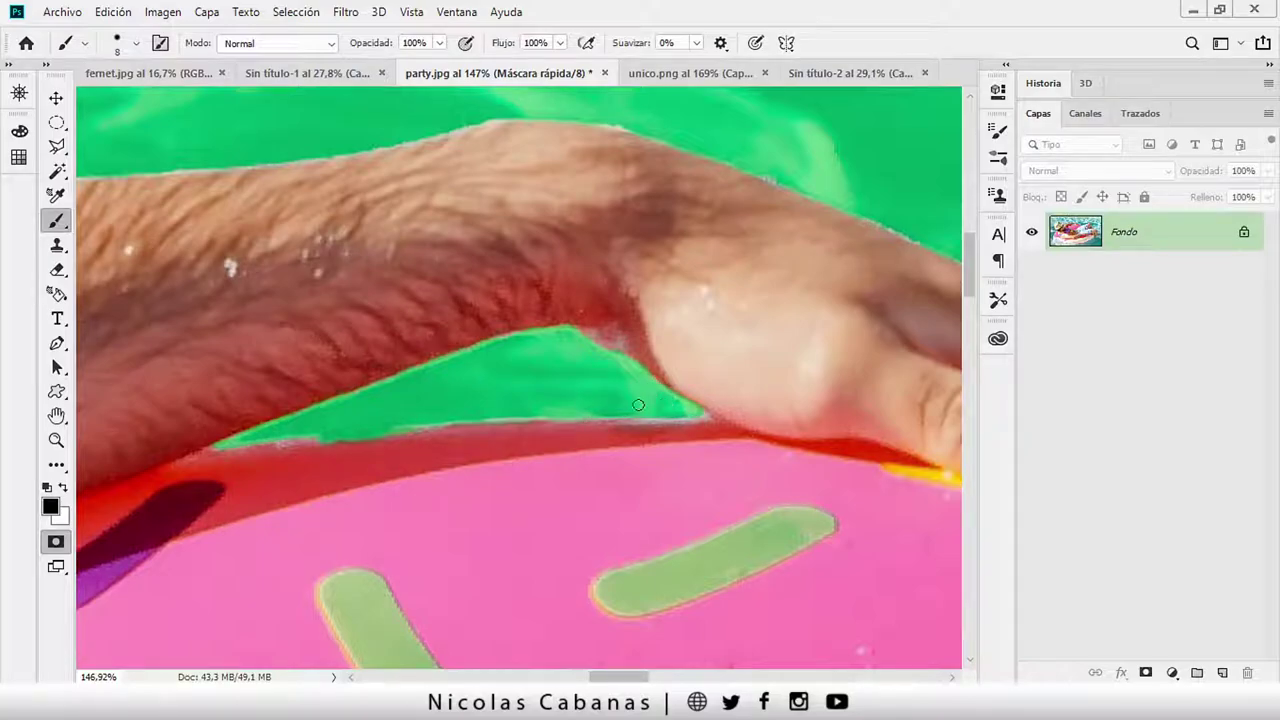
pyautogui.press('x')
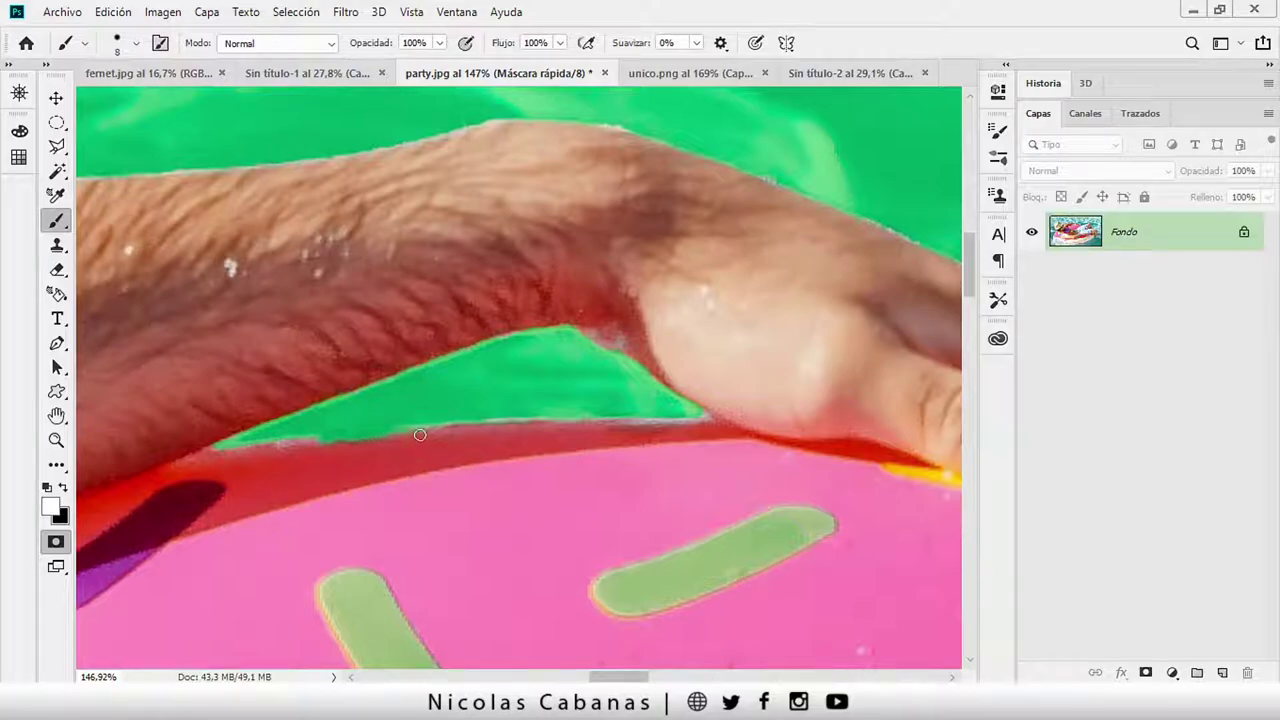
pyautogui.moveTo(335, 440); pyautogui.dragTo(307, 443)
pyautogui.press('z')
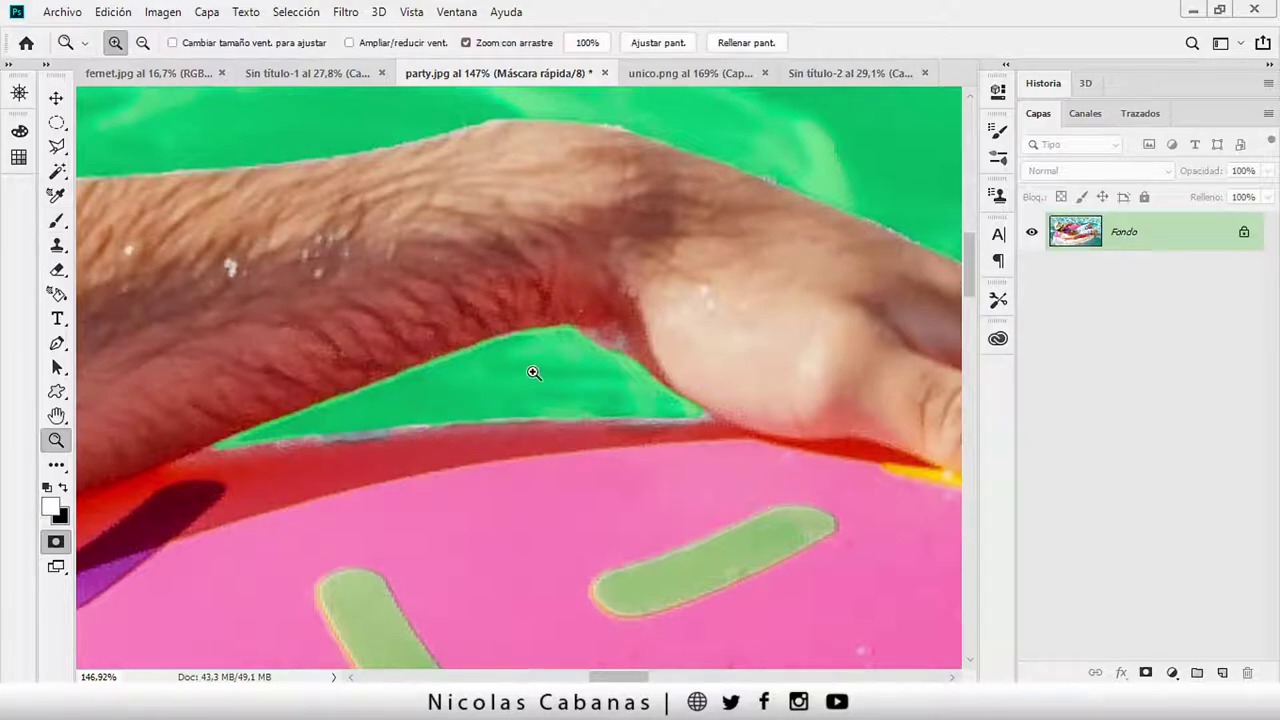
pyautogui.moveTo(531, 369)
pyautogui.mouseDown()
pyautogui.moveTo(437, 371)
pyautogui.moveTo(851, 425)
pyautogui.moveTo(782, 457)
pyautogui.mouseUp()
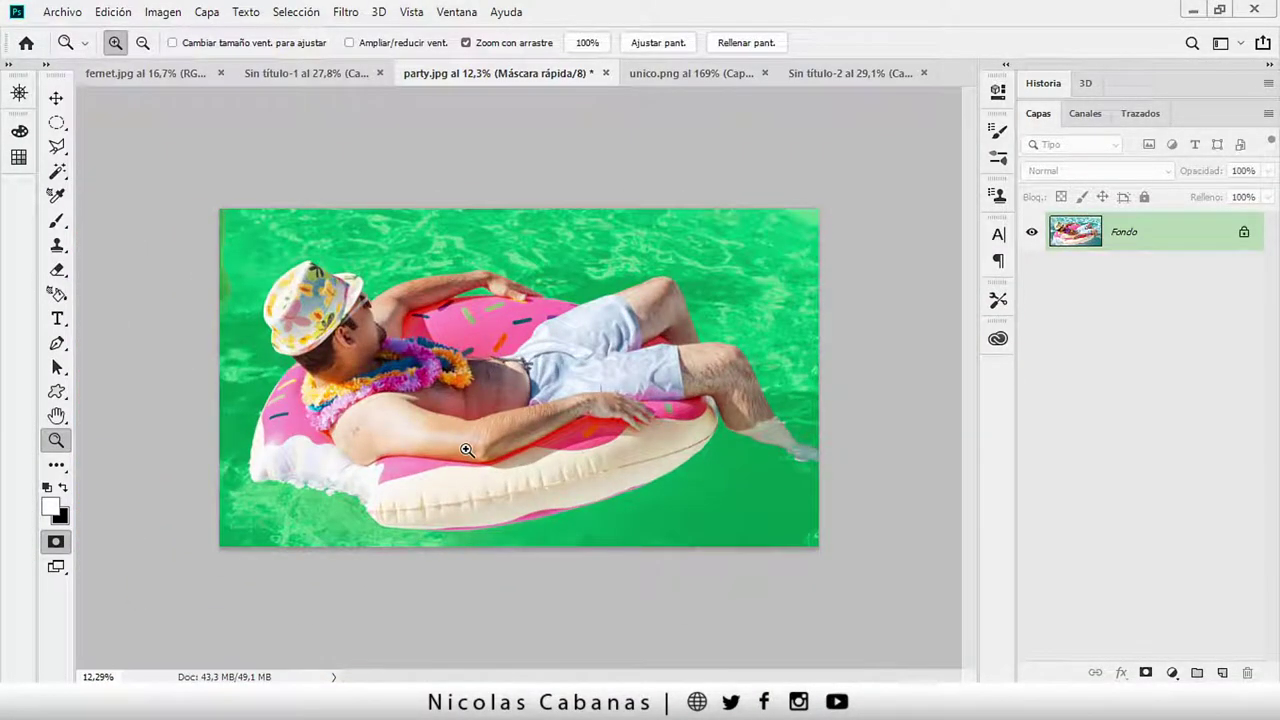
# Add a layer mask hiding the pool and drag the man-and-float layer into Sin título-2 as Capa 2
pyautogui.press('v')
pyautogui.click(62, 541)
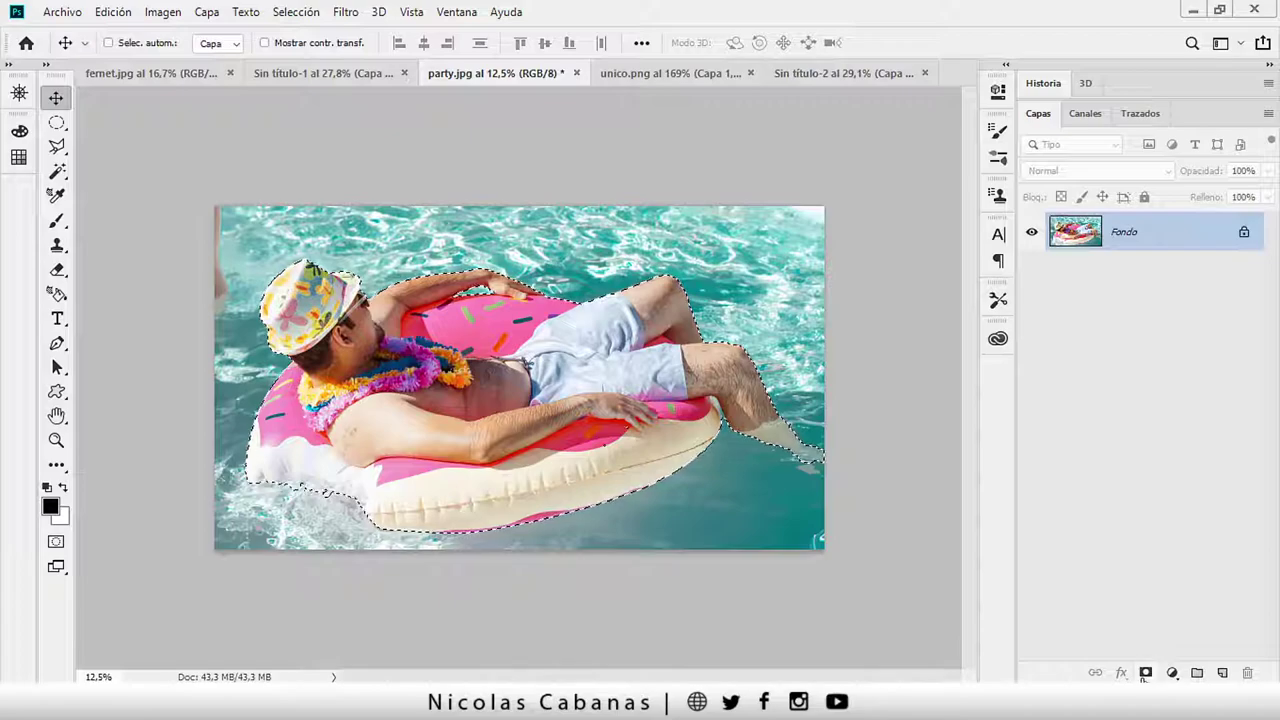
pyautogui.click(1146, 672)
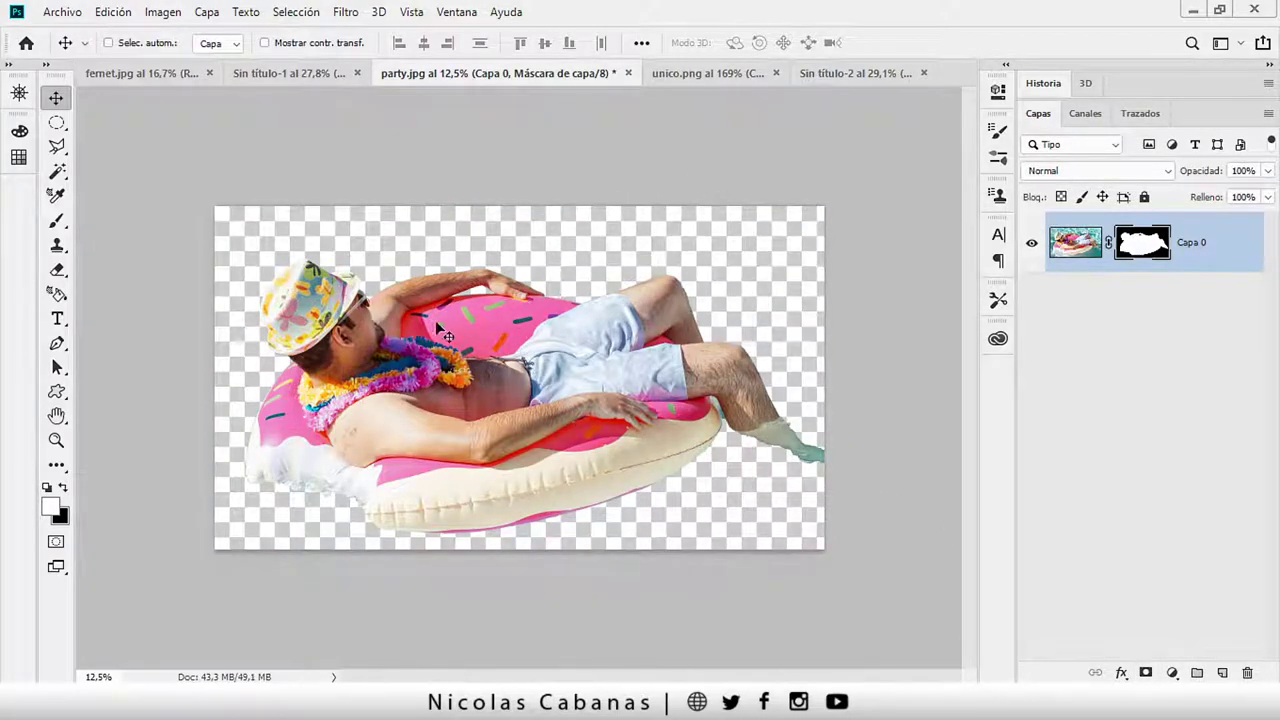
pyautogui.moveTo(283, 275)
pyautogui.mouseDown()
pyautogui.moveTo(851, 73)
pyautogui.moveTo(614, 412)
pyautogui.mouseUp()
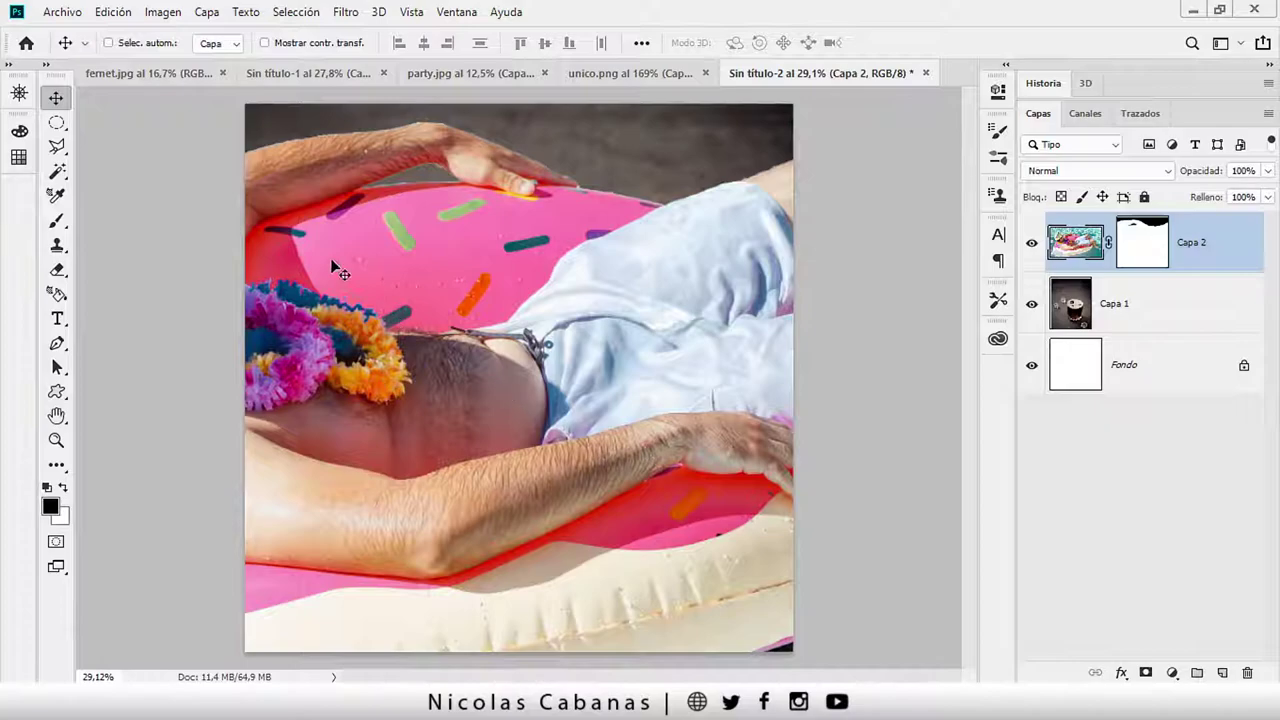
# Use Edición > Transformar > Escala to shrink the float layer to about half size over the glass
pyautogui.click(113, 12)
pyautogui.moveTo(187, 438)
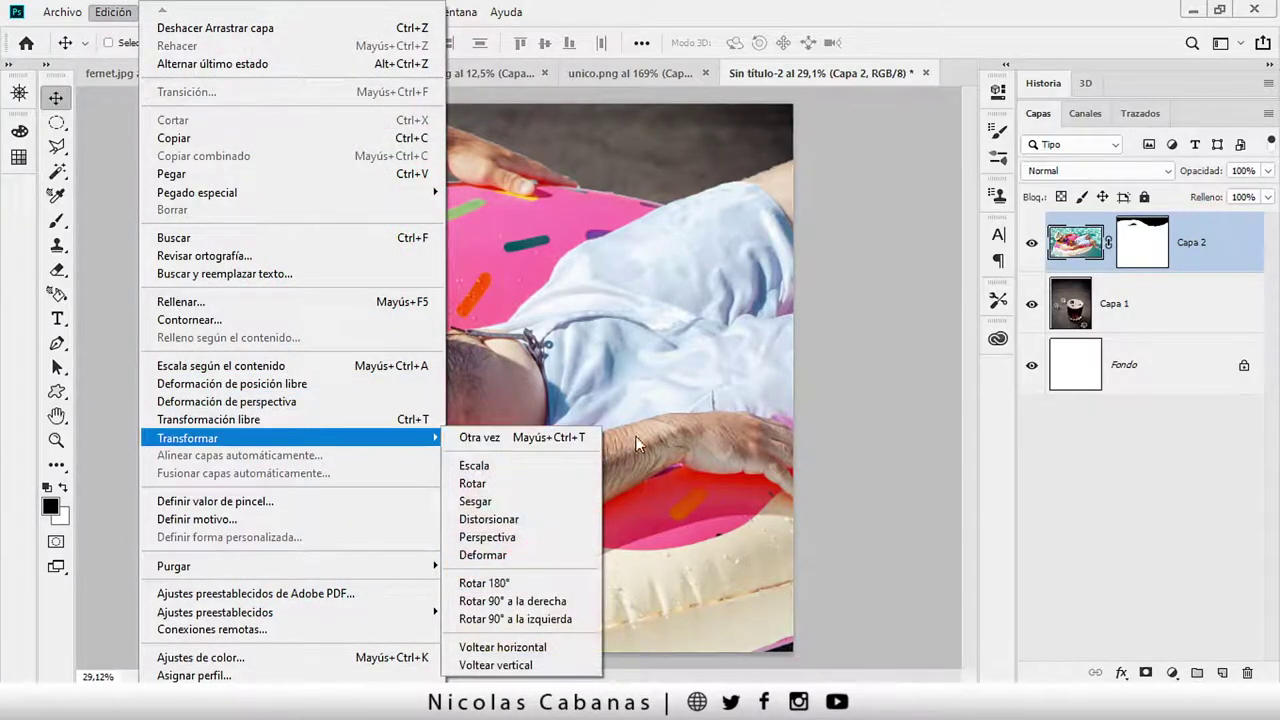
pyautogui.click(557, 468)
pyautogui.moveTo(470, 277); pyautogui.dragTo(768, 320)
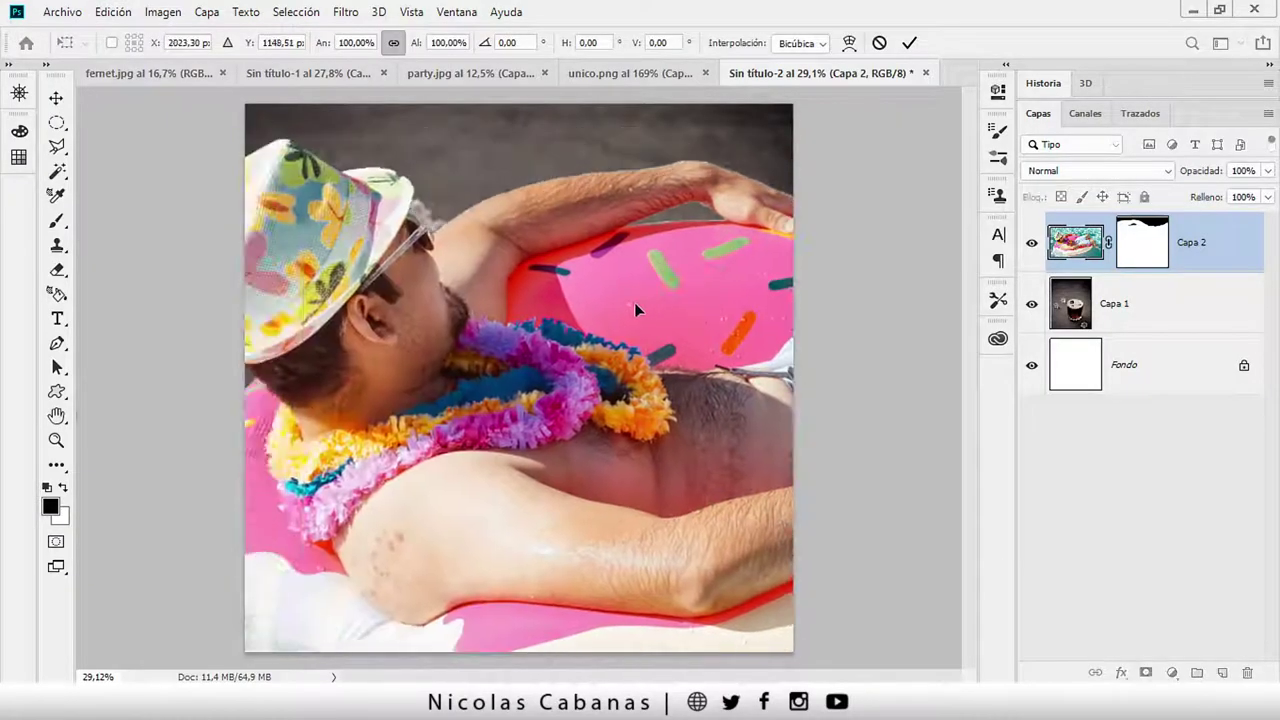
pyautogui.scroll(-3, 518, 377)
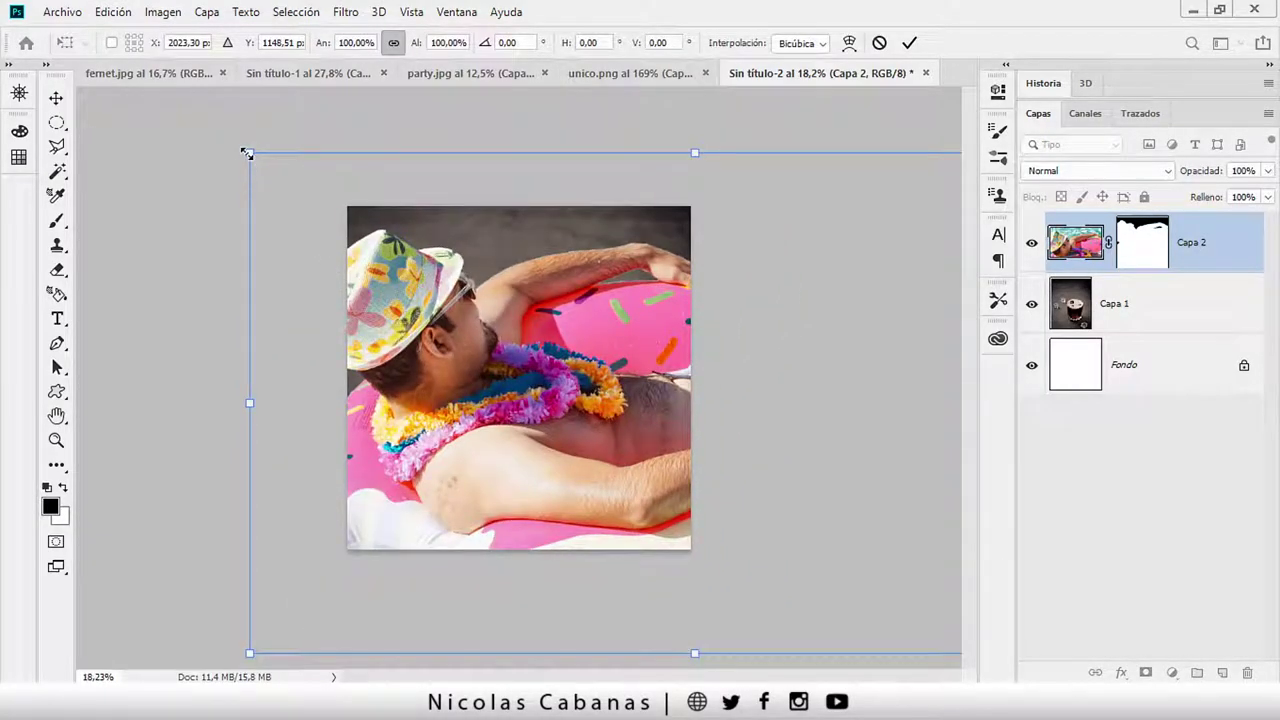
pyautogui.moveTo(250, 160); pyautogui.dragTo(651, 371)
pyautogui.moveTo(786, 537); pyautogui.dragTo(445, 333)
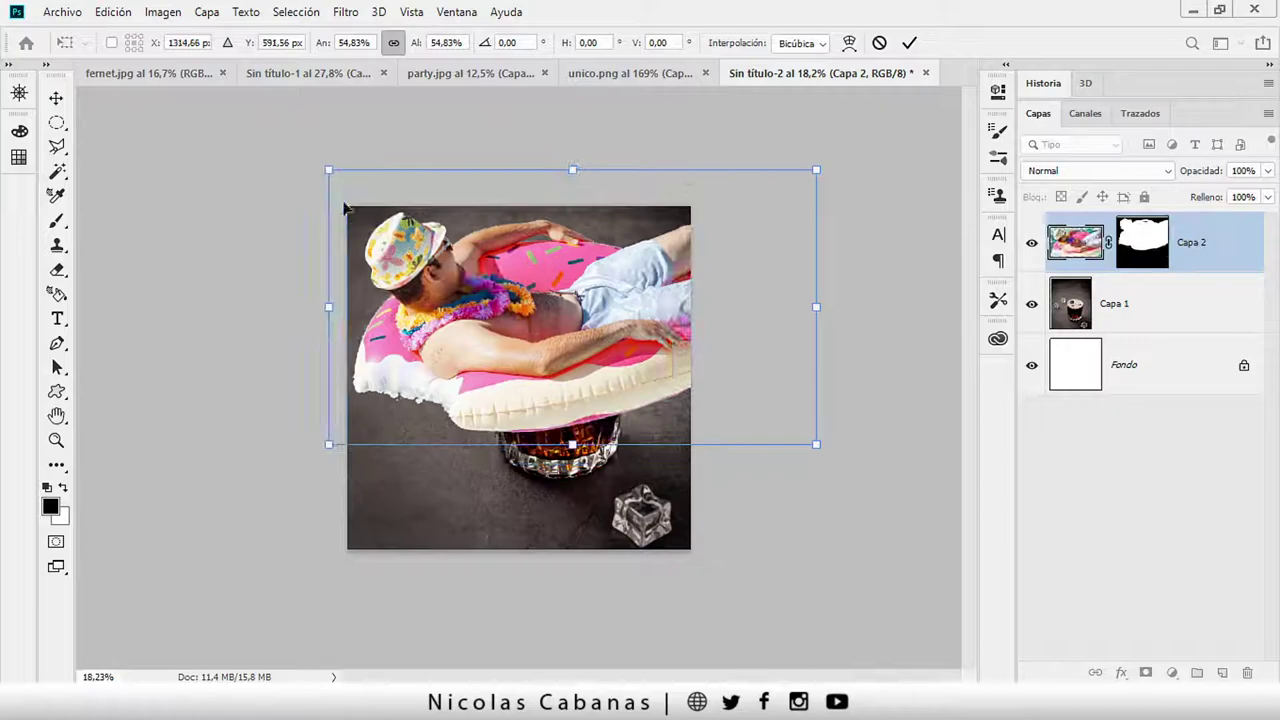
pyautogui.moveTo(323, 172)
pyautogui.mouseDown()
pyautogui.moveTo(677, 415)
pyautogui.moveTo(538, 316)
pyautogui.mouseUp()
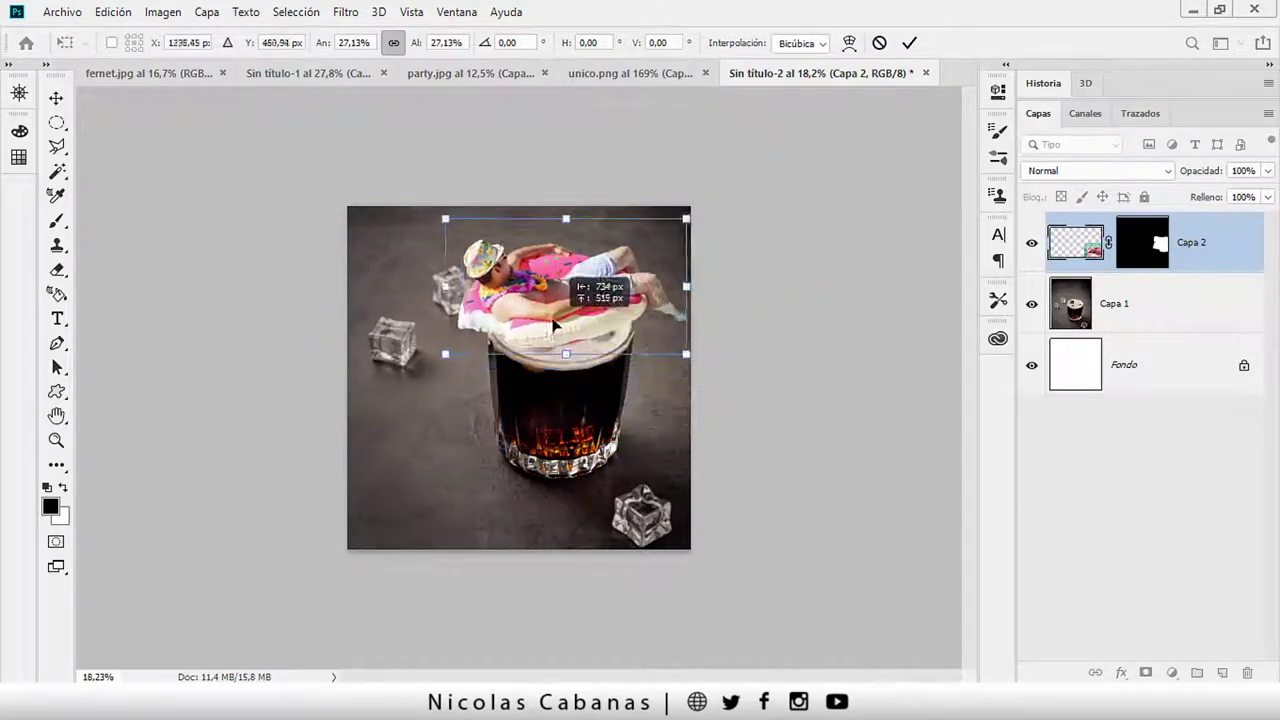
pyautogui.scroll(3, 538, 316)
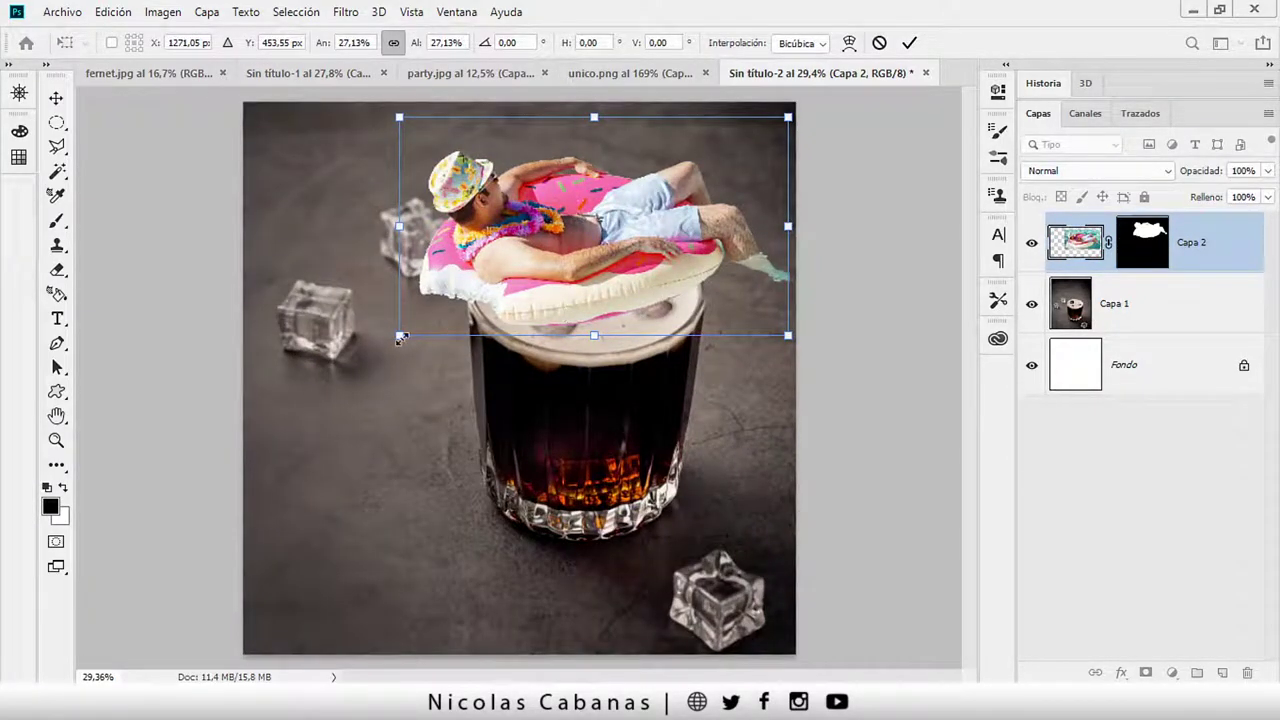
# Scale the figure to about 14.89%, settle it on the fernet foam, and commit
pyautogui.moveTo(400, 337); pyautogui.dragTo(543, 257)
pyautogui.moveTo(660, 230); pyautogui.dragTo(637, 315)
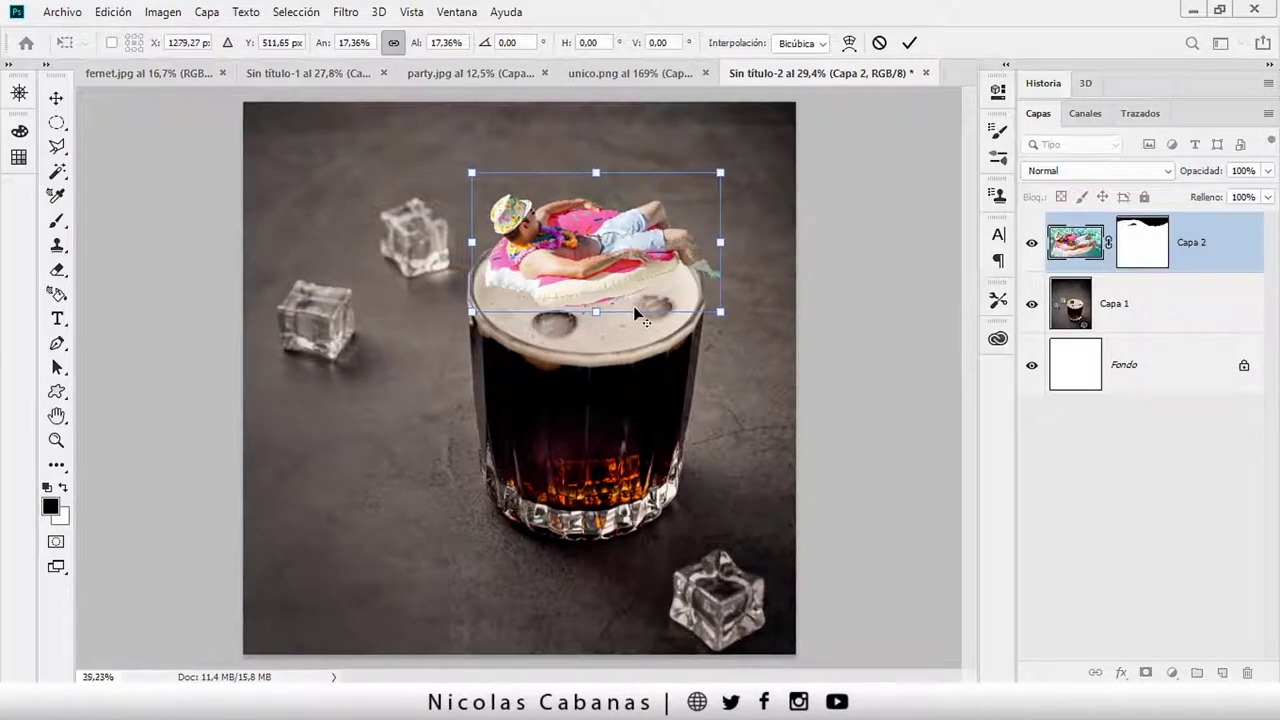
pyautogui.scroll(2, 637, 315)
pyautogui.moveTo(620, 265); pyautogui.dragTo(618, 289)
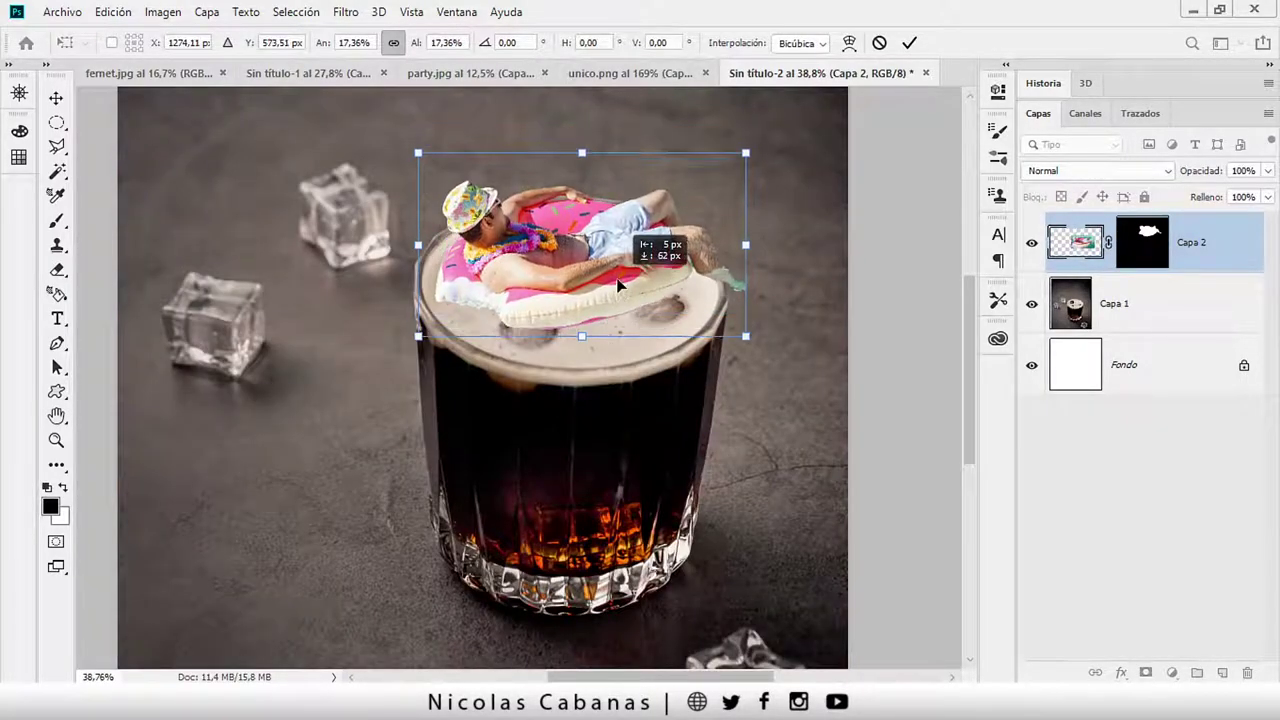
pyautogui.scroll(2, 667, 289)
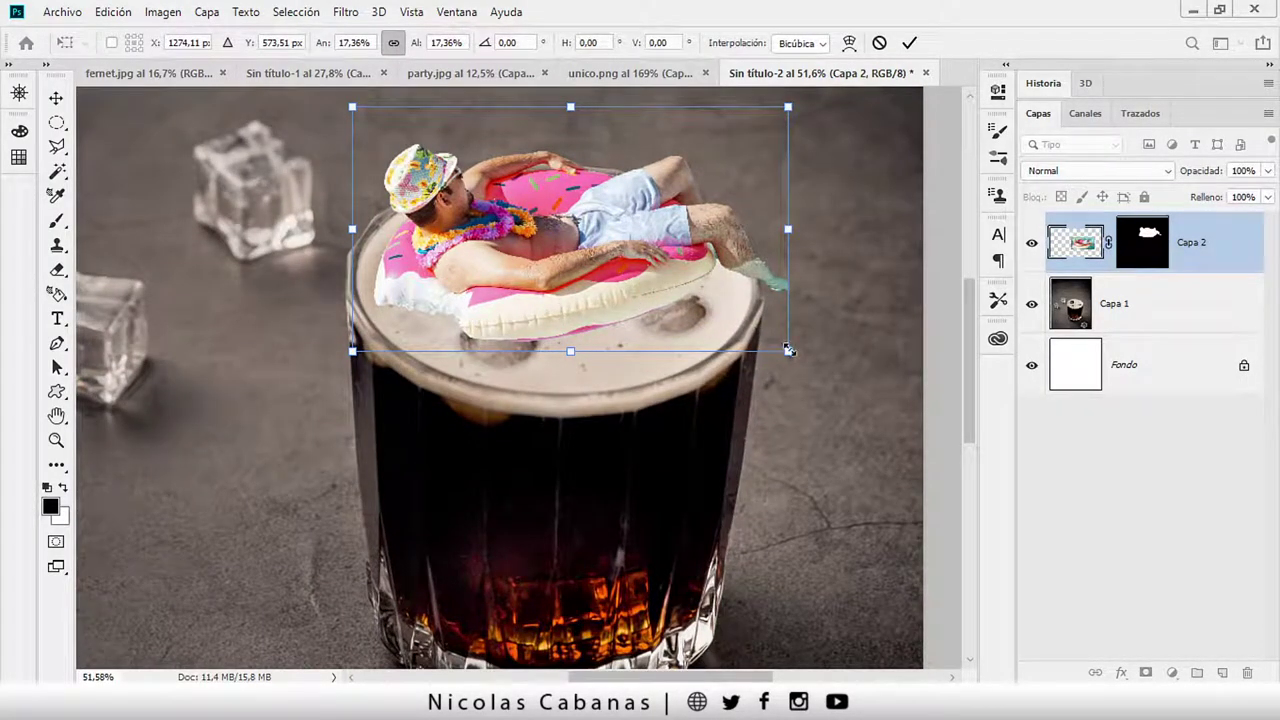
pyautogui.moveTo(789, 350); pyautogui.dragTo(724, 313)
pyautogui.moveTo(658, 247)
pyautogui.mouseDown()
pyautogui.moveTo(673, 267)
pyautogui.moveTo(661, 271)
pyautogui.mouseUp()
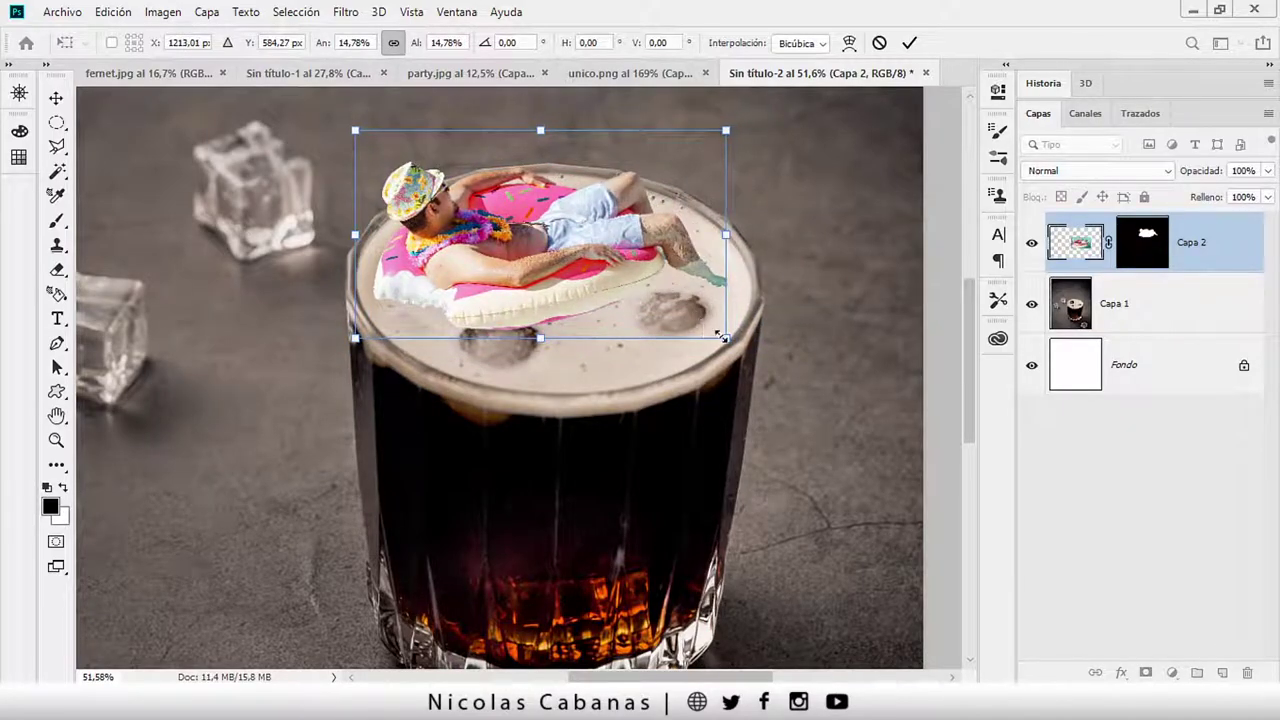
pyautogui.moveTo(724, 337); pyautogui.dragTo(731, 341)
pyautogui.moveTo(626, 293); pyautogui.dragTo(636, 305)
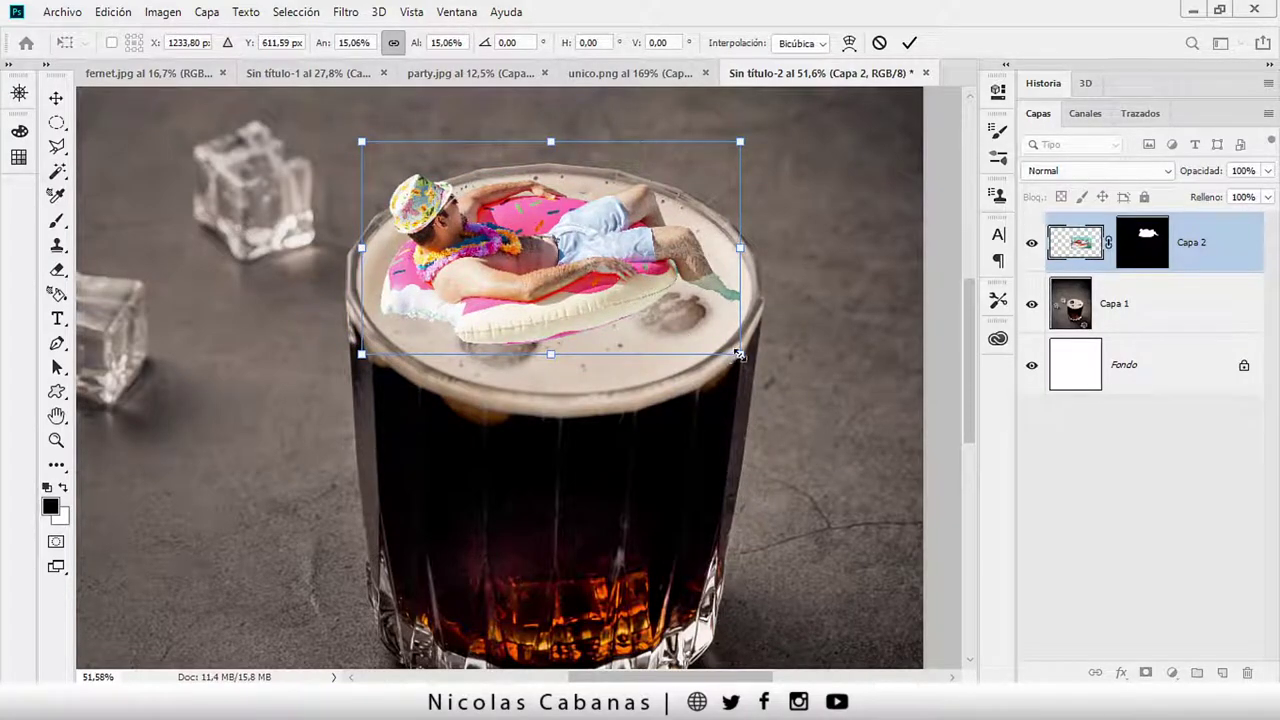
pyautogui.moveTo(738, 354); pyautogui.dragTo(735, 350)
pyautogui.moveTo(672, 307); pyautogui.dragTo(681, 308)
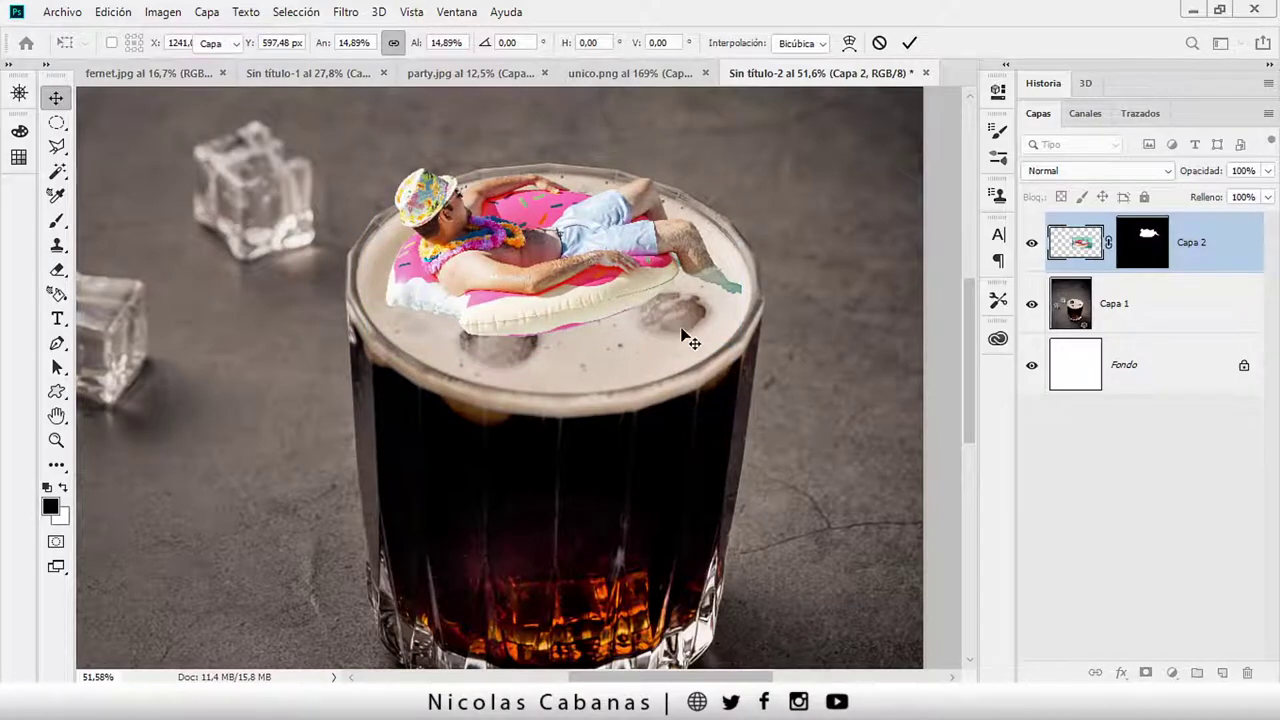
pyautogui.press('Return')
# Zoom around the composite to check the glass bottom, ice cubes and image edges
pyautogui.press('z')
pyautogui.moveTo(700, 350); pyautogui.dragTo(619, 456)
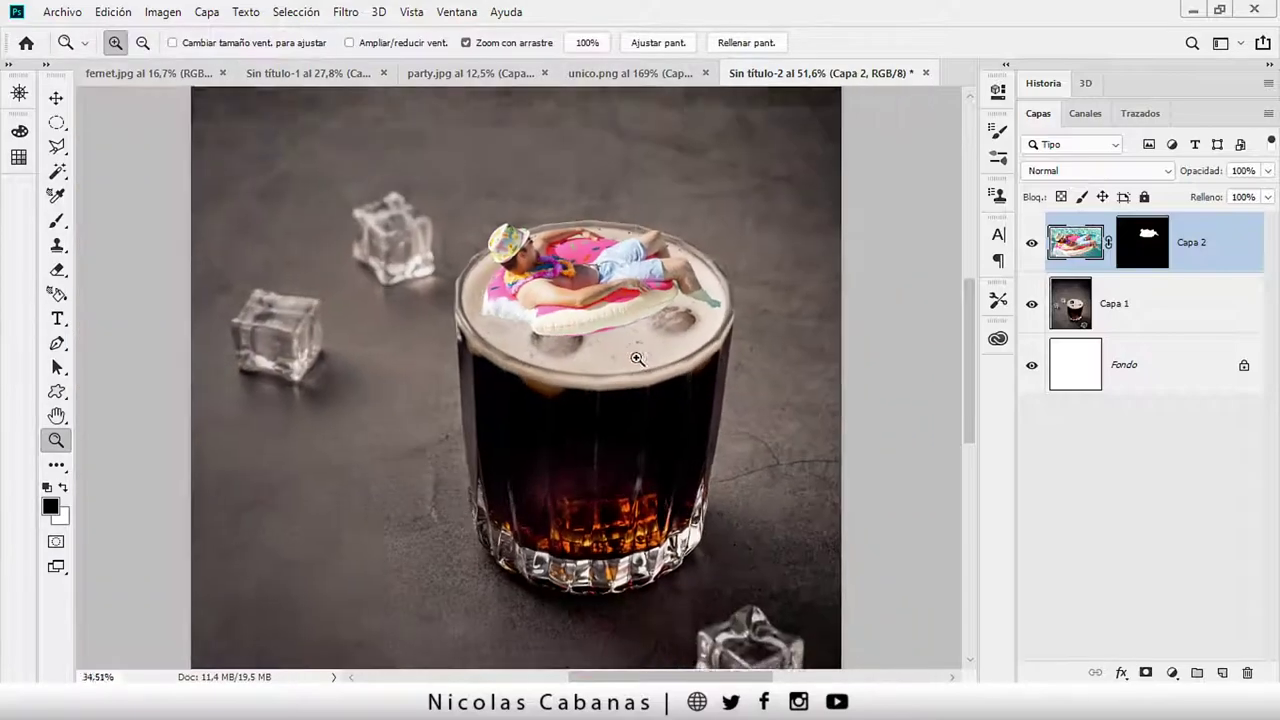
pyautogui.moveTo(670, 332); pyautogui.dragTo(500, 375)
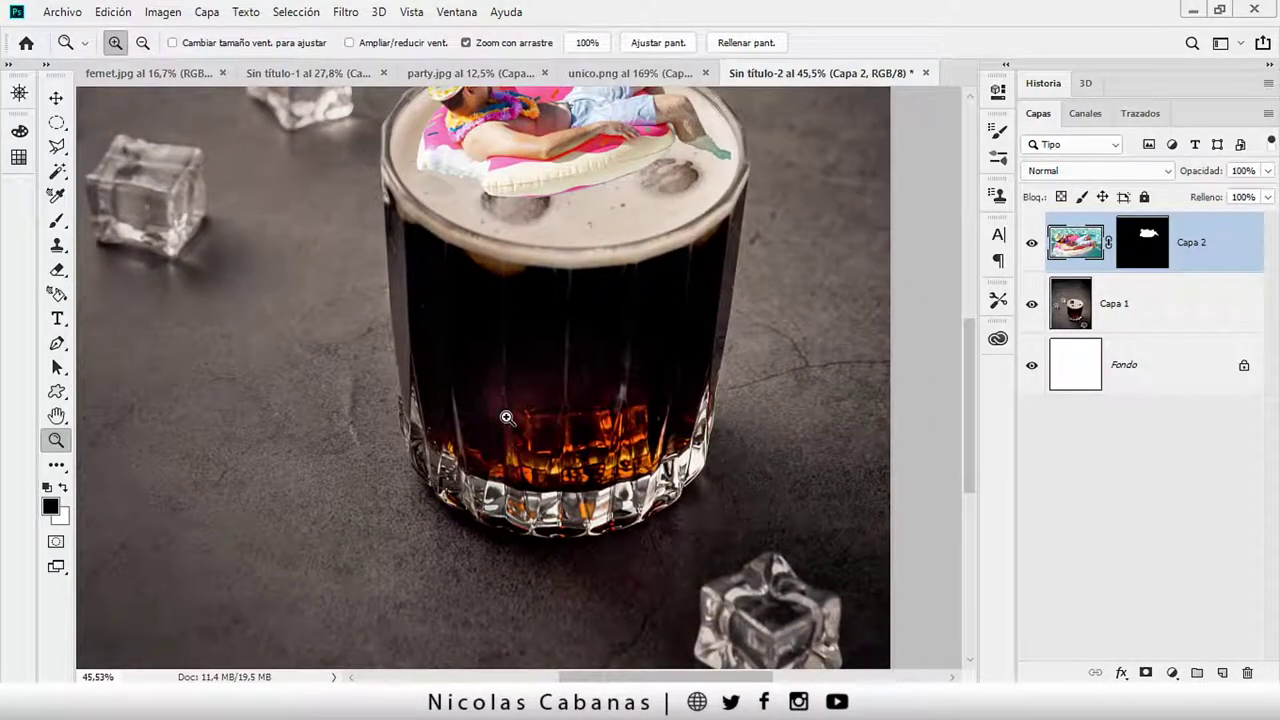
pyautogui.moveTo(507, 418); pyautogui.dragTo(497, 532)
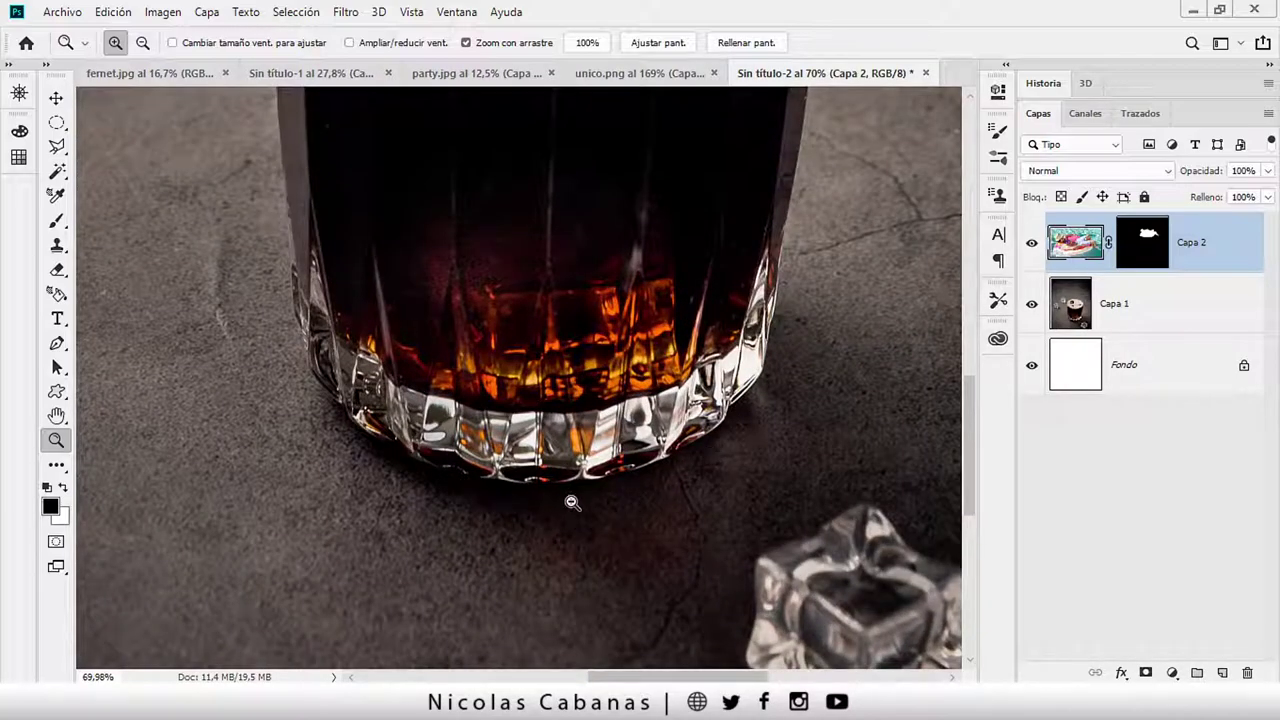
pyautogui.moveTo(572, 503); pyautogui.dragTo(300, 400)
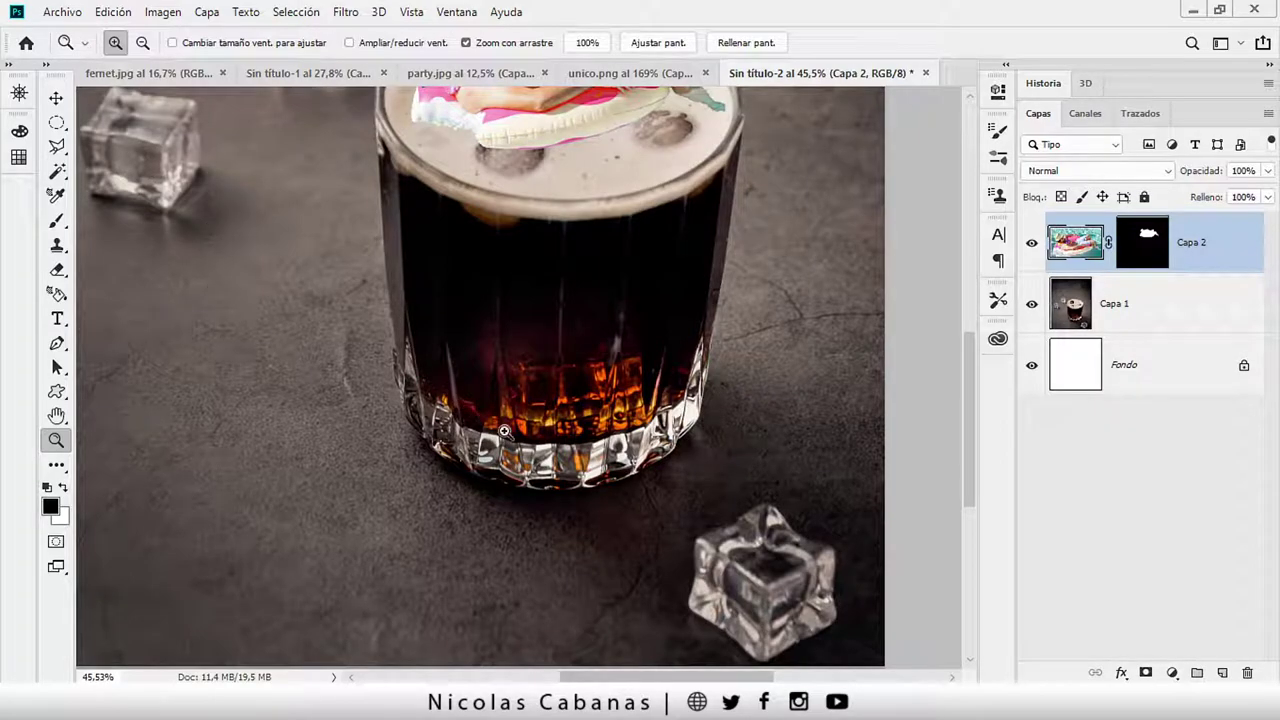
pyautogui.scroll(-1, 596, 475)
pyautogui.moveTo(453, 364); pyautogui.dragTo(610, 459)
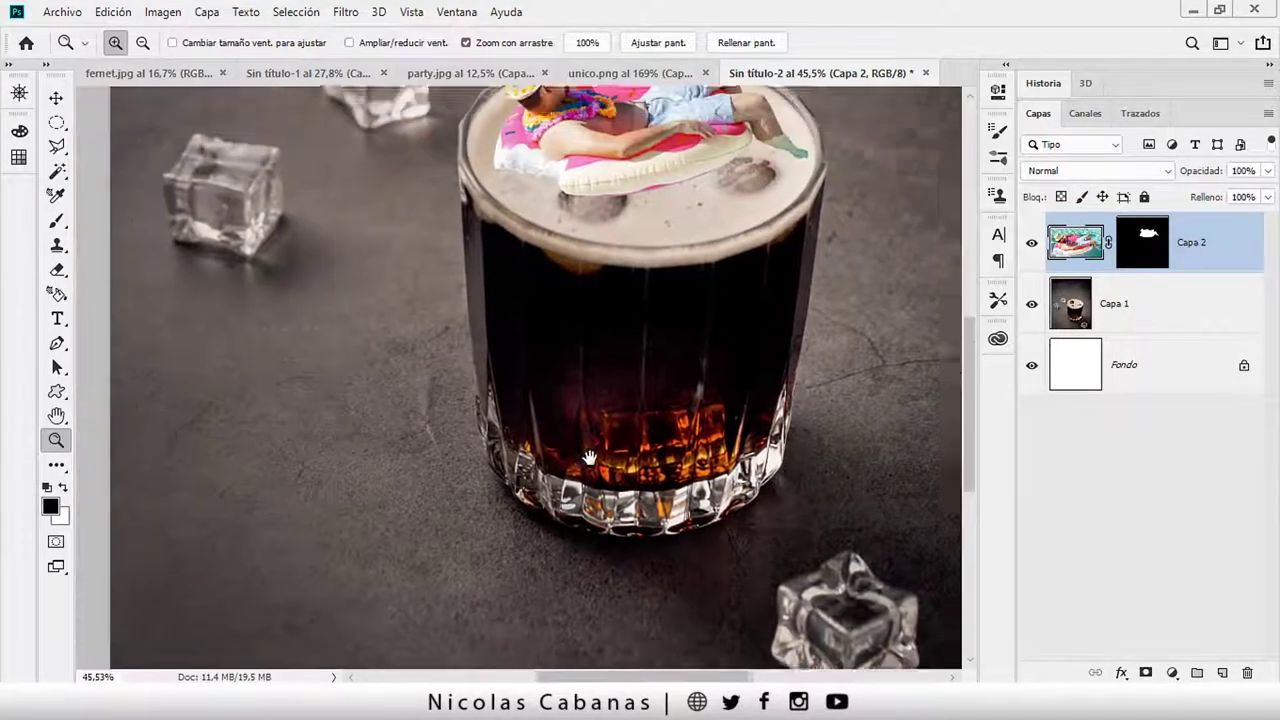
pyautogui.moveTo(218, 241); pyautogui.dragTo(388, 317)
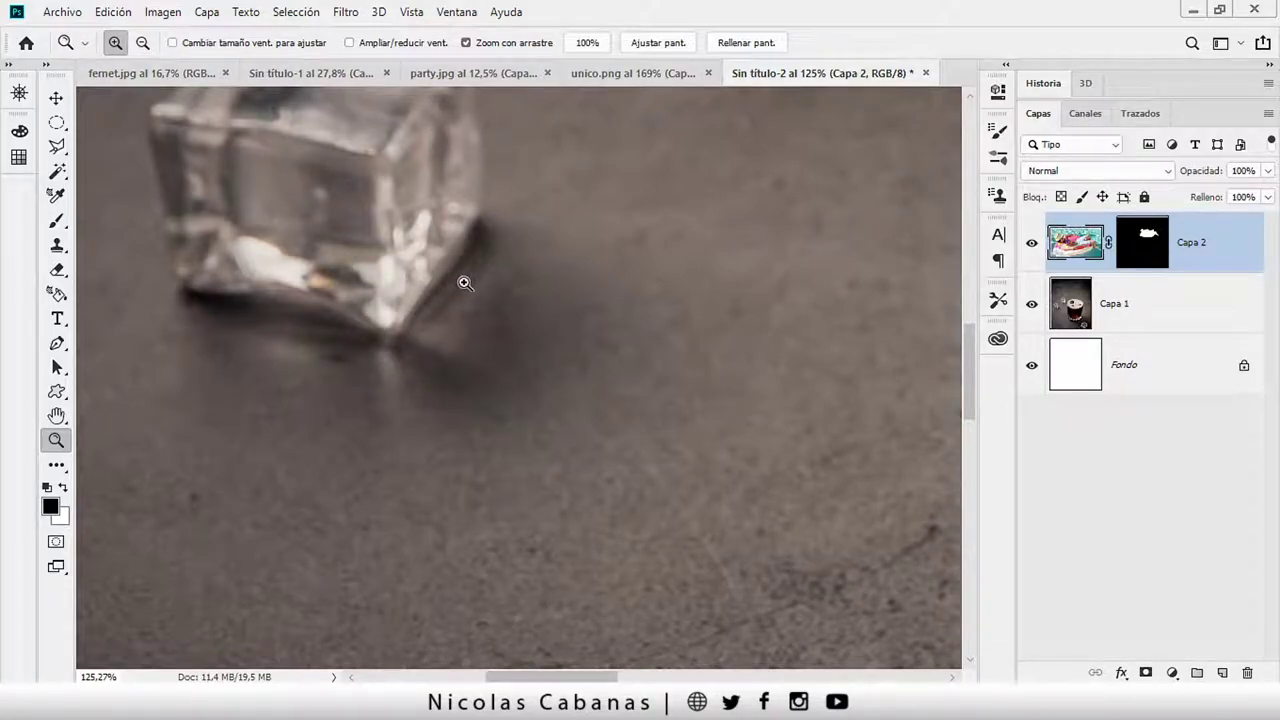
pyautogui.moveTo(464, 283)
pyautogui.mouseDown()
pyautogui.moveTo(434, 289)
pyautogui.moveTo(457, 301)
pyautogui.mouseUp()
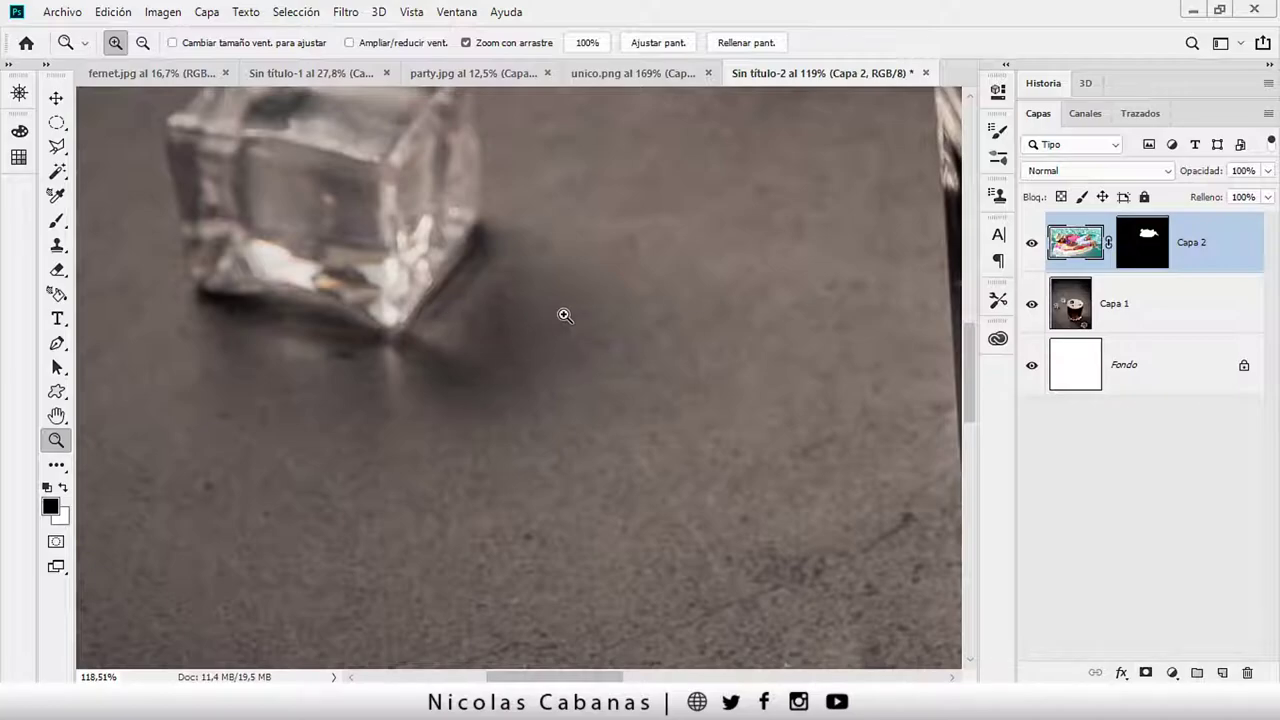
pyautogui.moveTo(564, 315)
pyautogui.mouseDown()
pyautogui.moveTo(543, 320)
pyautogui.moveTo(453, 274)
pyautogui.moveTo(347, 352)
pyautogui.mouseUp()
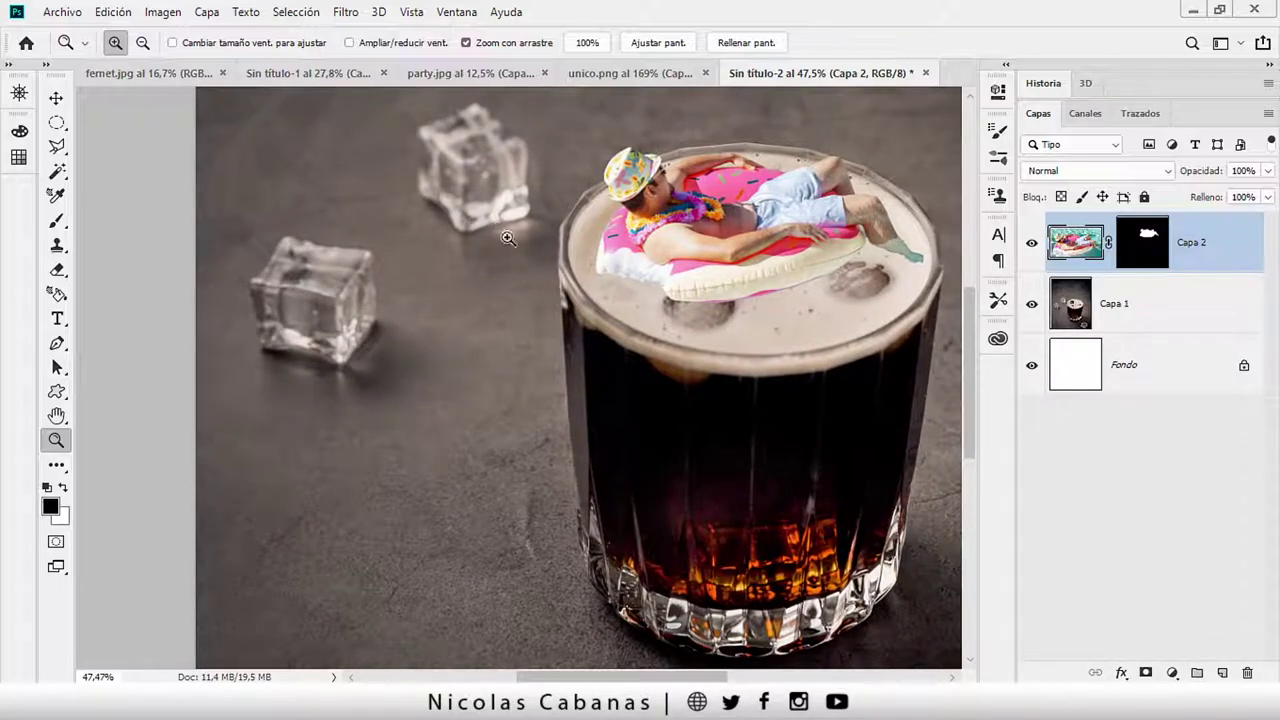
pyautogui.moveTo(509, 234); pyautogui.dragTo(359, 80)
pyautogui.moveTo(778, 551)
pyautogui.mouseDown()
pyautogui.moveTo(630, 360)
pyautogui.moveTo(573, 464)
pyautogui.moveTo(587, 518)
pyautogui.mouseUp()
pyautogui.moveTo(486, 463)
pyautogui.mouseDown()
pyautogui.moveTo(509, 303)
pyautogui.moveTo(436, 439)
pyautogui.mouseUp()
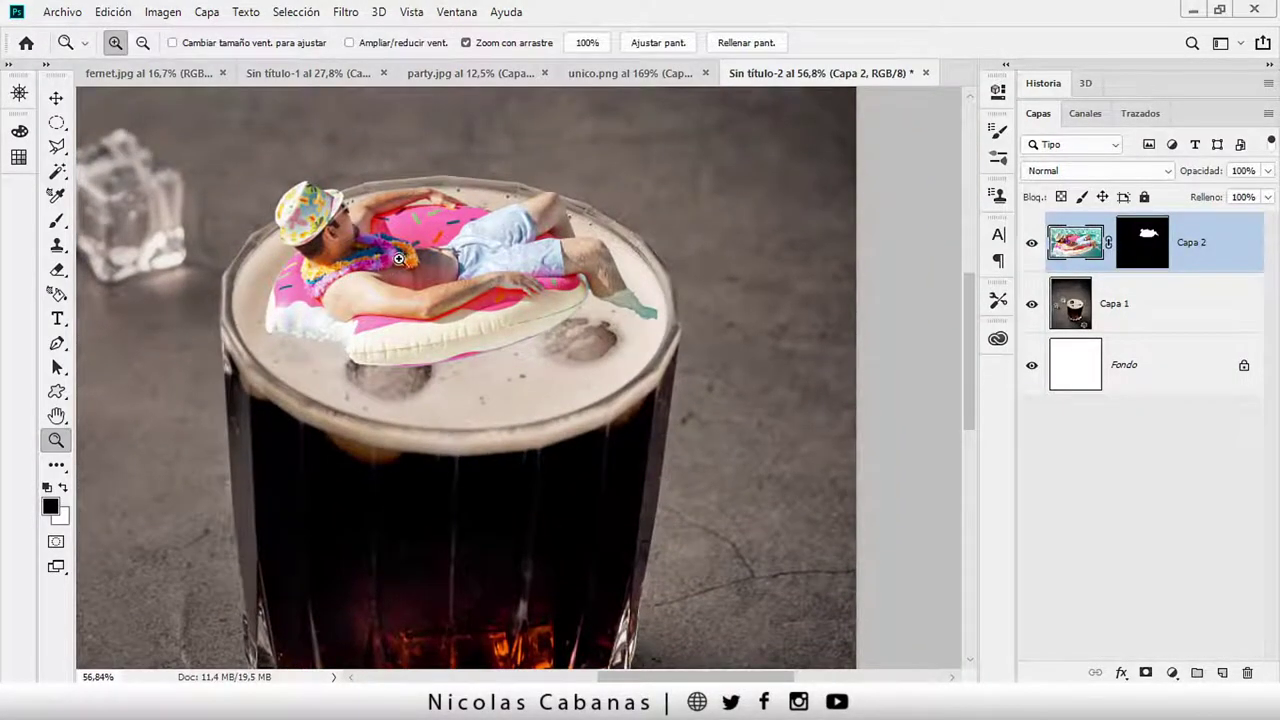
# Zoom in closely on the man and float to check how they sit on the foam
pyautogui.moveTo(390, 265); pyautogui.dragTo(525, 305)
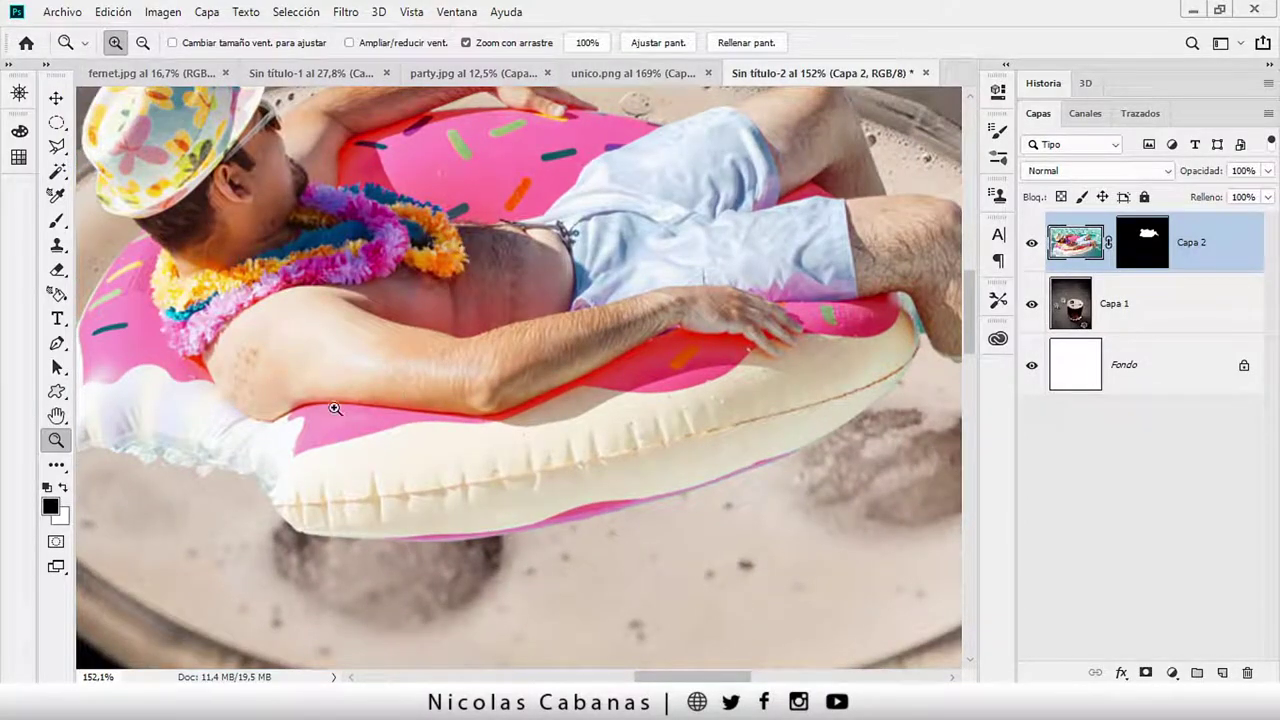
pyautogui.moveTo(707, 346); pyautogui.dragTo(663, 351)
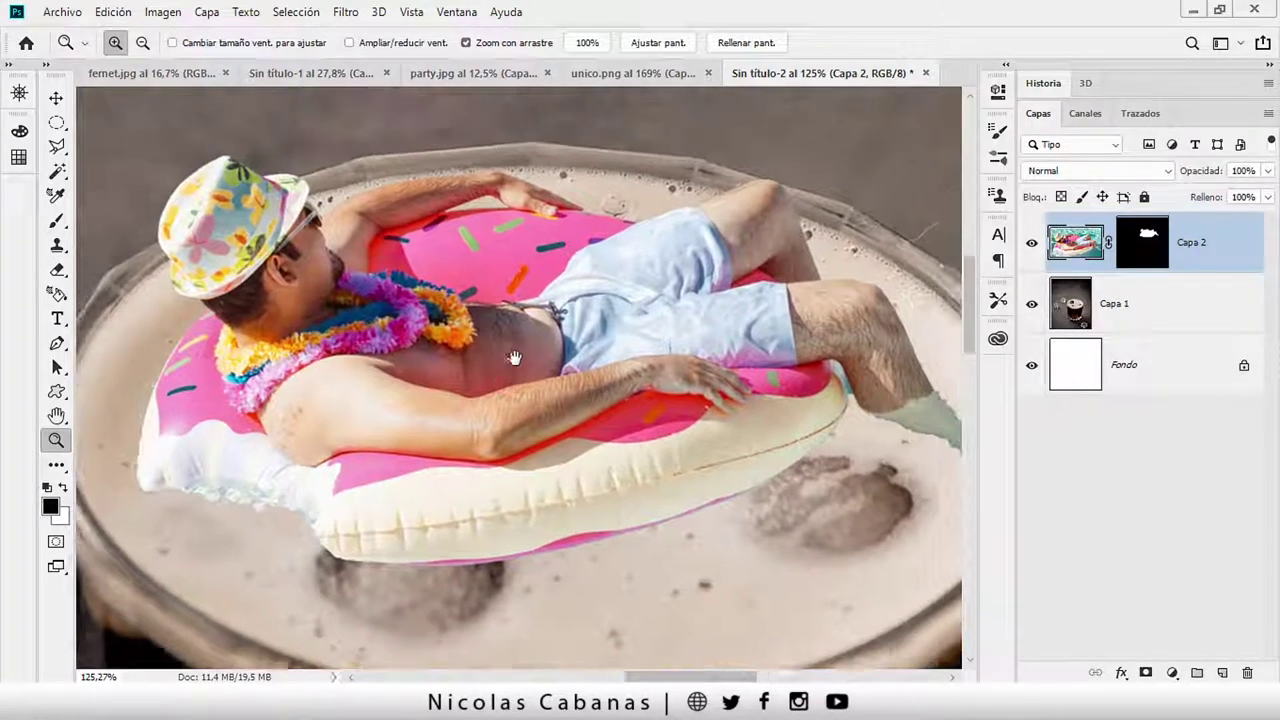
pyautogui.moveTo(534, 299)
pyautogui.mouseDown()
pyautogui.moveTo(396, 258)
pyautogui.moveTo(397, 296)
pyautogui.mouseUp()
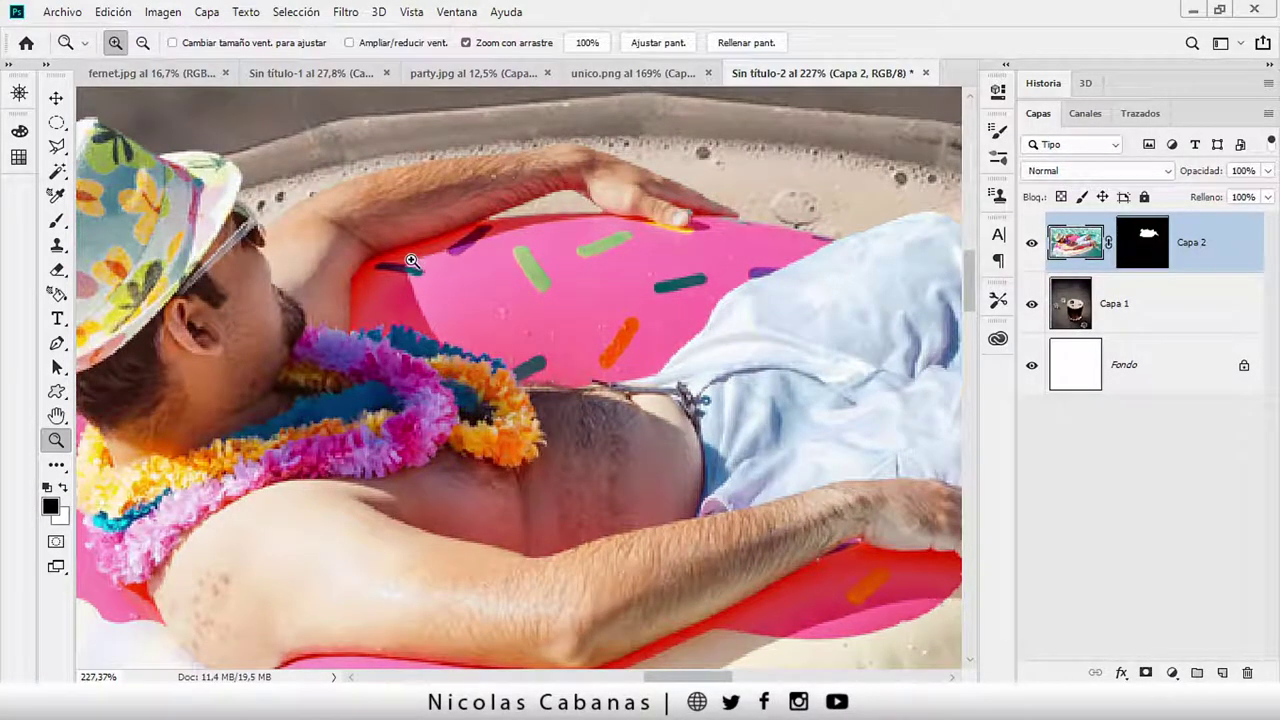
pyautogui.moveTo(407, 277)
pyautogui.mouseDown()
pyautogui.moveTo(500, 327)
pyautogui.moveTo(483, 302)
pyautogui.mouseUp()
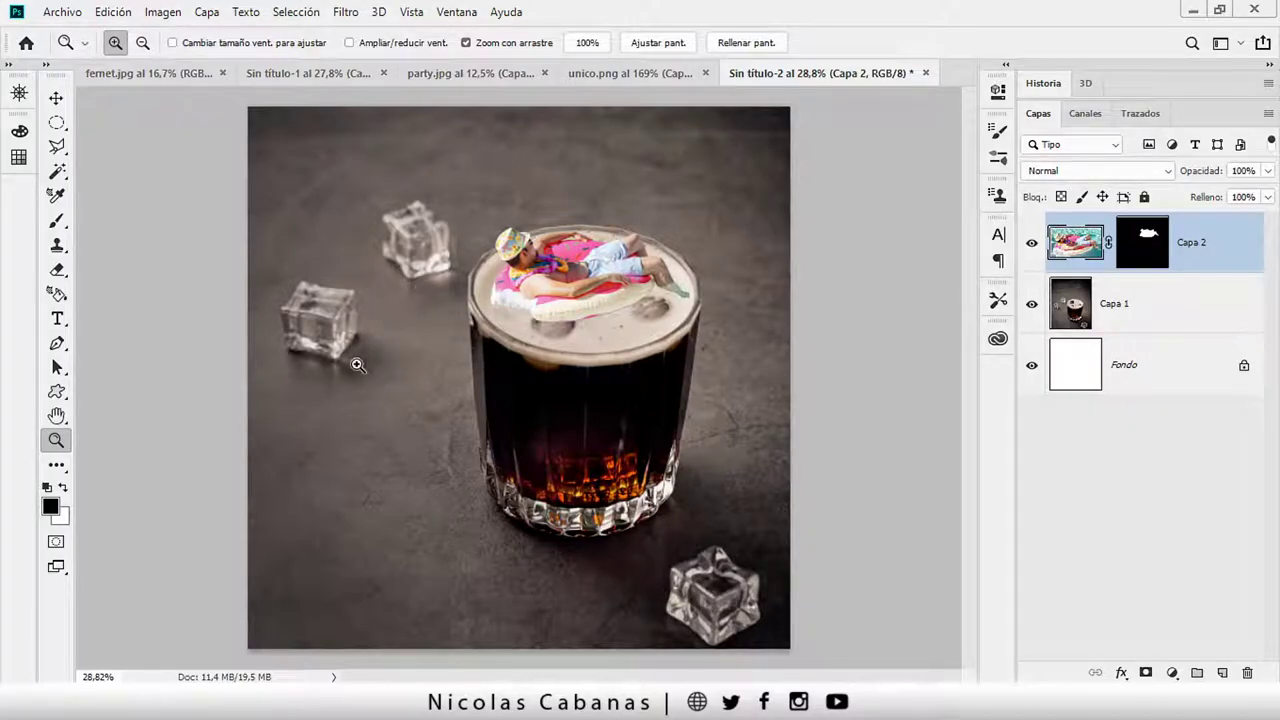
pyautogui.moveTo(362, 366); pyautogui.dragTo(392, 366)
pyautogui.moveTo(612, 203); pyautogui.dragTo(696, 216)
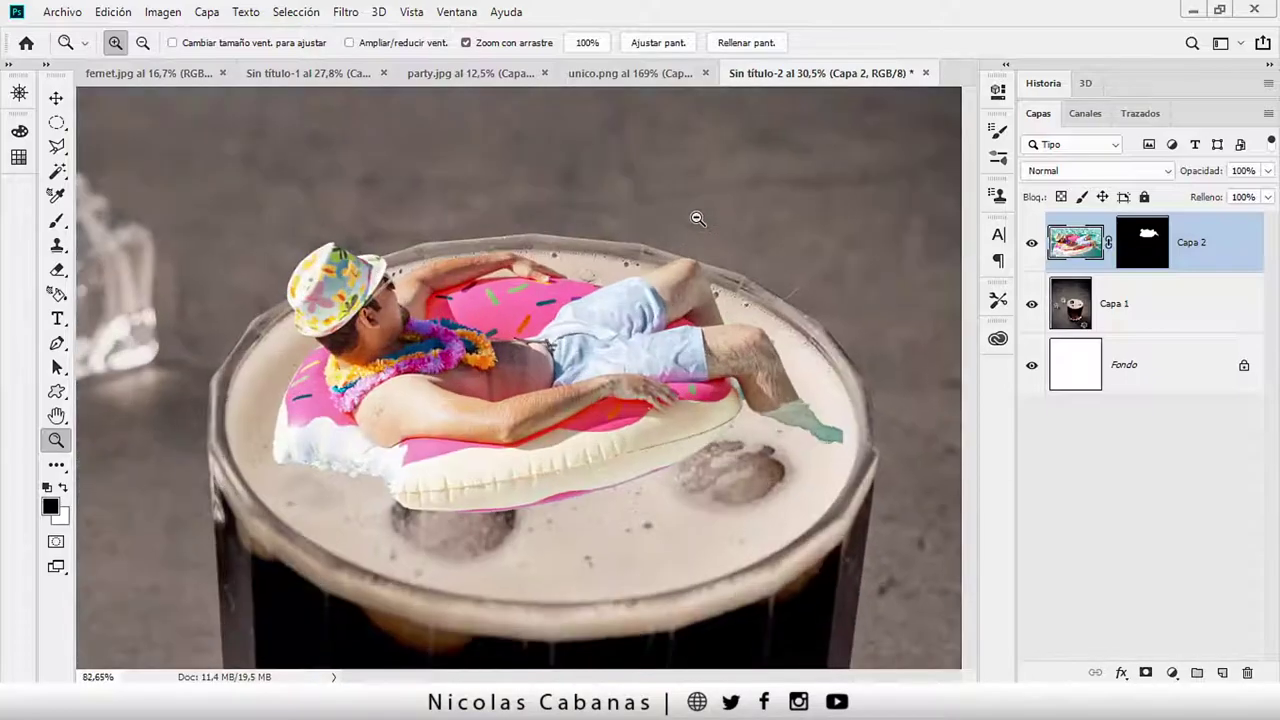
pyautogui.moveTo(488, 345); pyautogui.dragTo(525, 346)
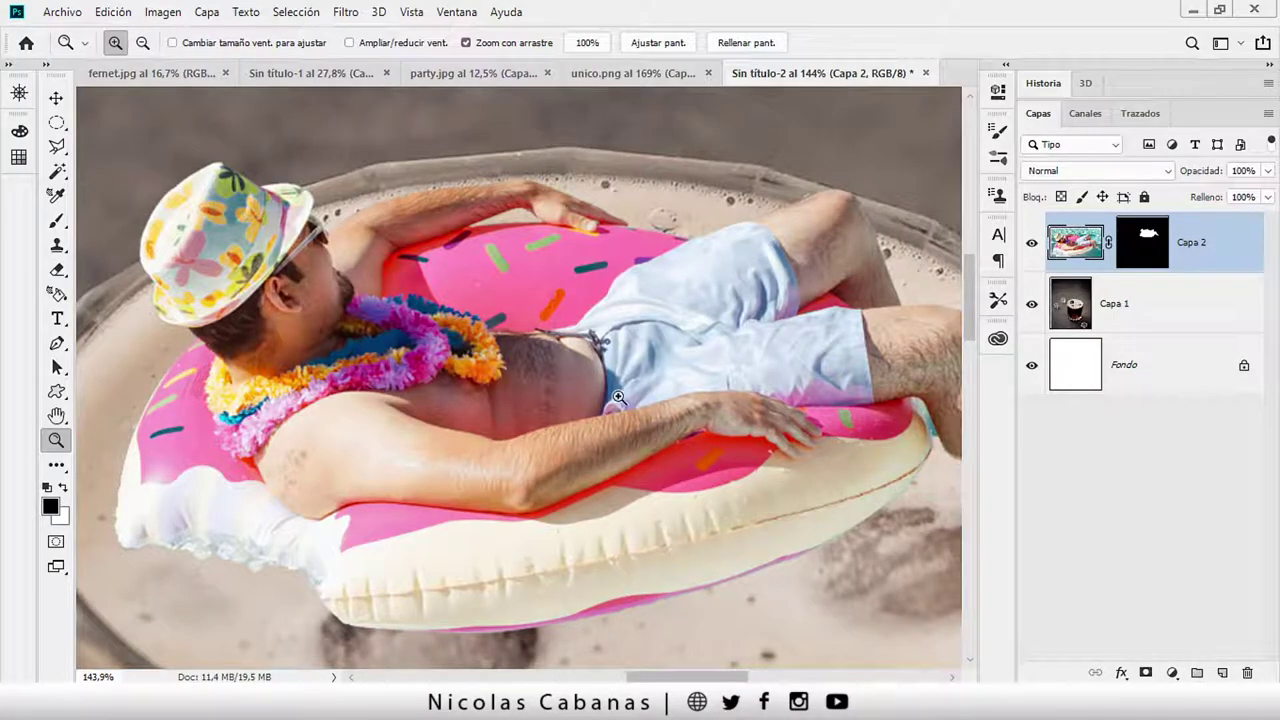
pyautogui.moveTo(378, 267); pyautogui.dragTo(400, 262)
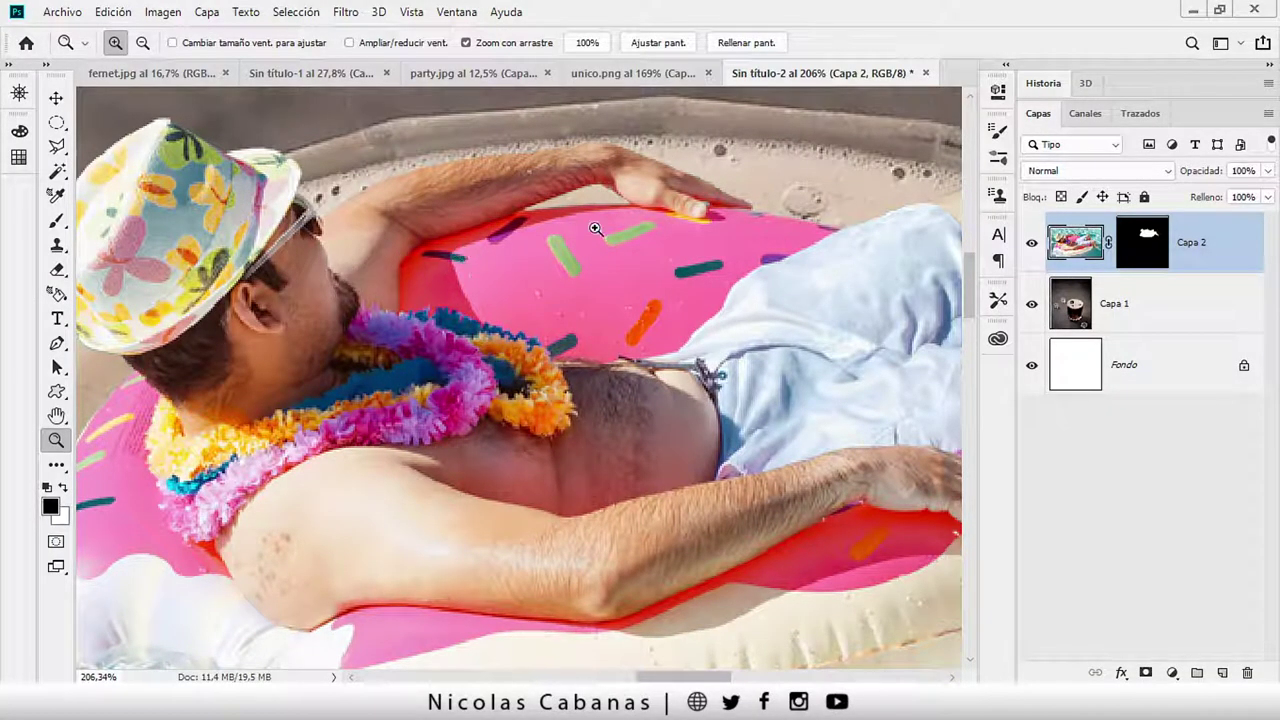
pyautogui.moveTo(487, 286); pyautogui.dragTo(512, 328)
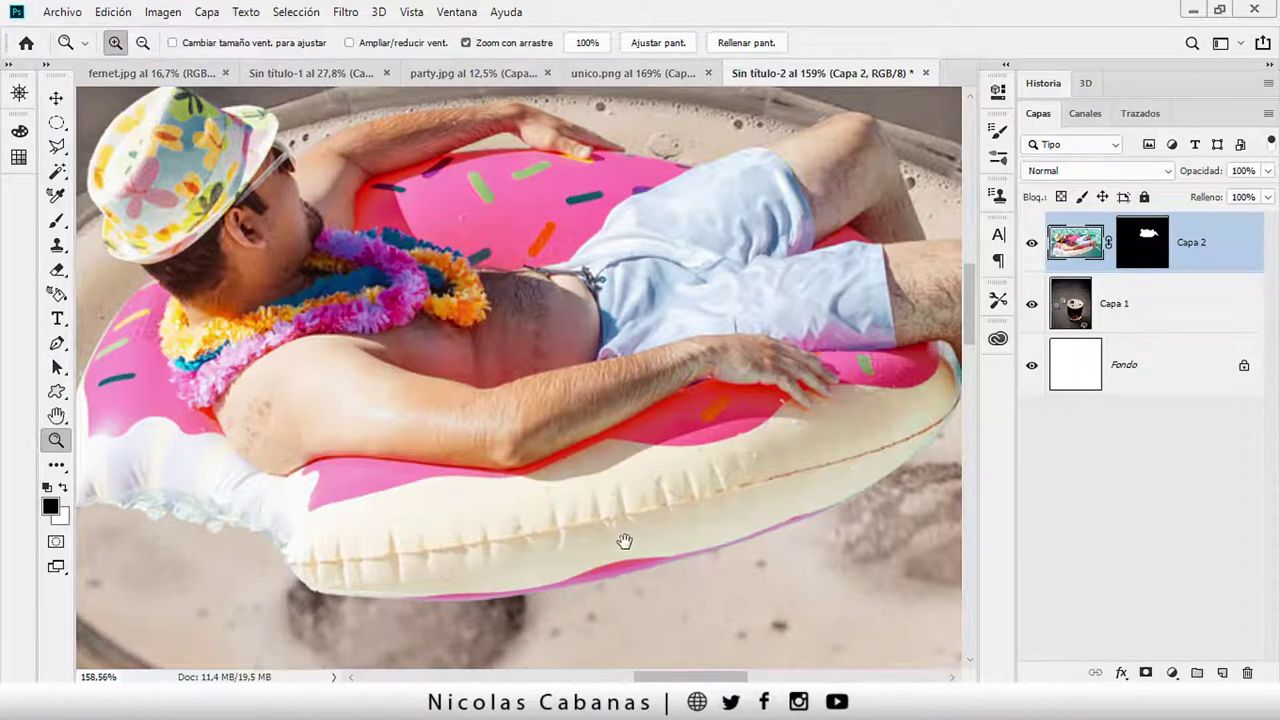
pyautogui.moveTo(624, 541)
pyautogui.mouseDown()
pyautogui.moveTo(580, 449)
pyautogui.moveTo(614, 420)
pyautogui.moveTo(585, 418)
pyautogui.mouseUp()
pyautogui.press('v')
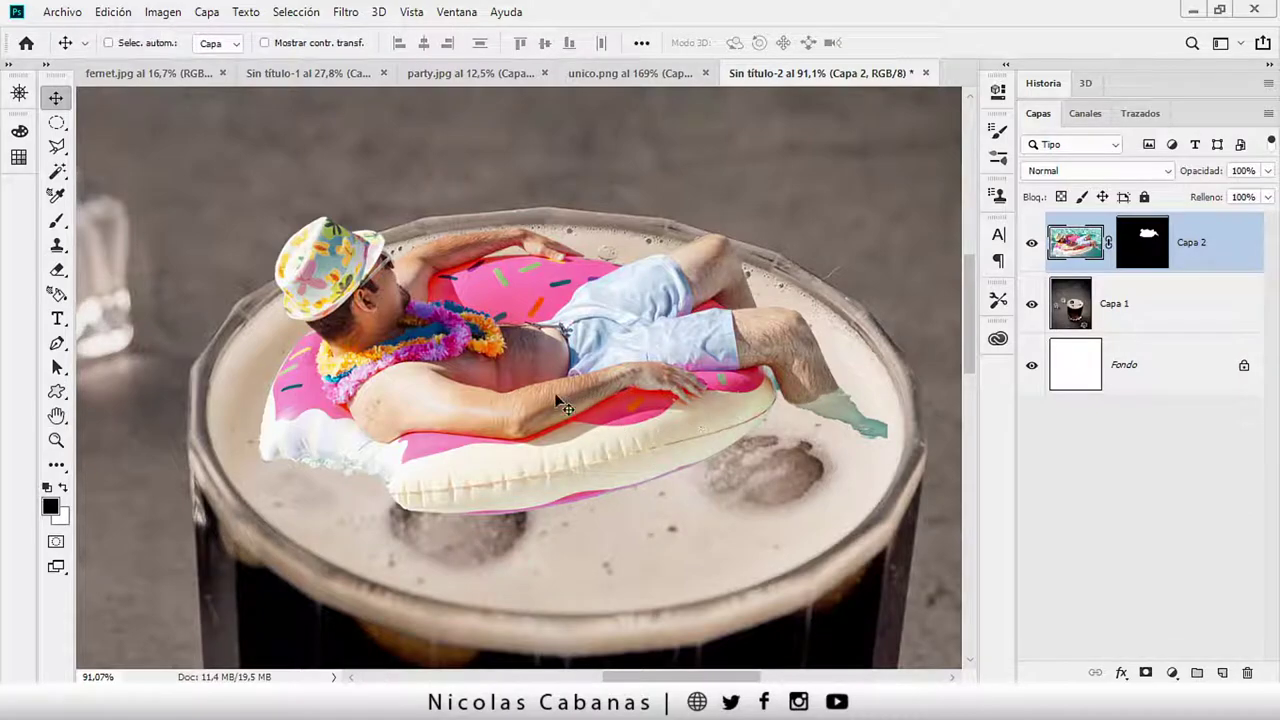
pyautogui.press('z')
pyautogui.moveTo(562, 405); pyautogui.dragTo(520, 362)
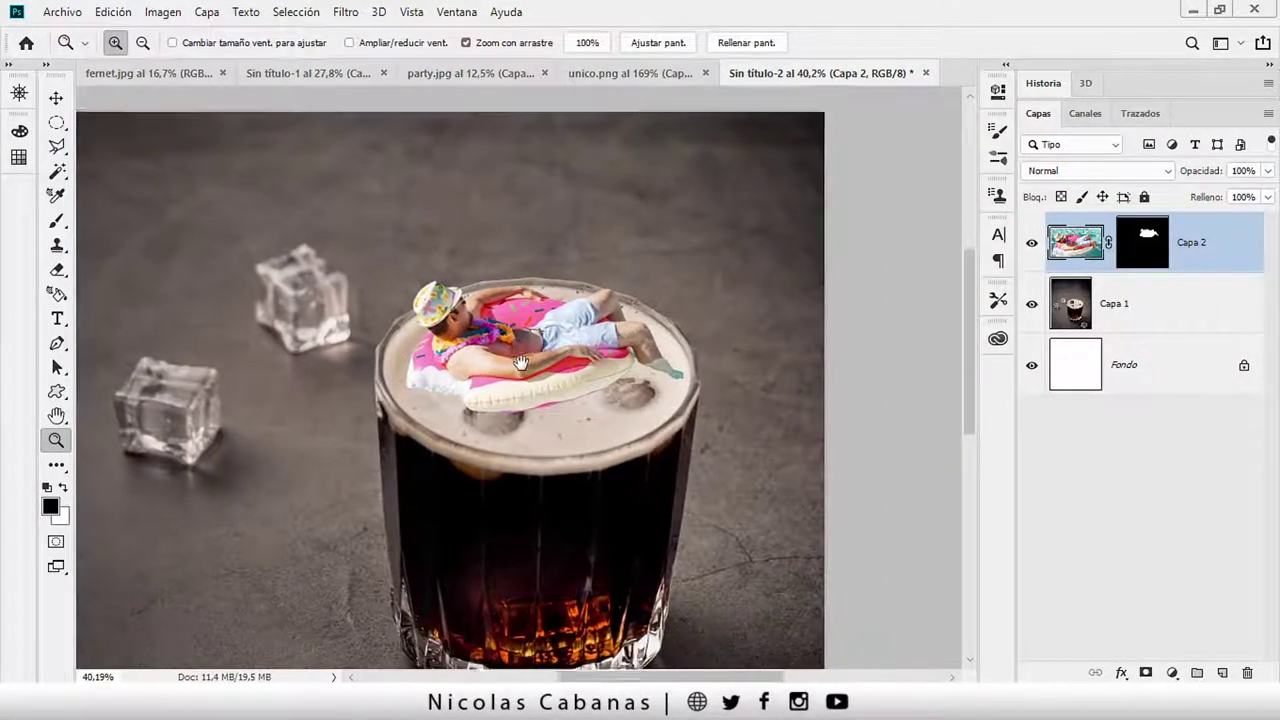
pyautogui.moveTo(554, 367); pyautogui.dragTo(868, 338)
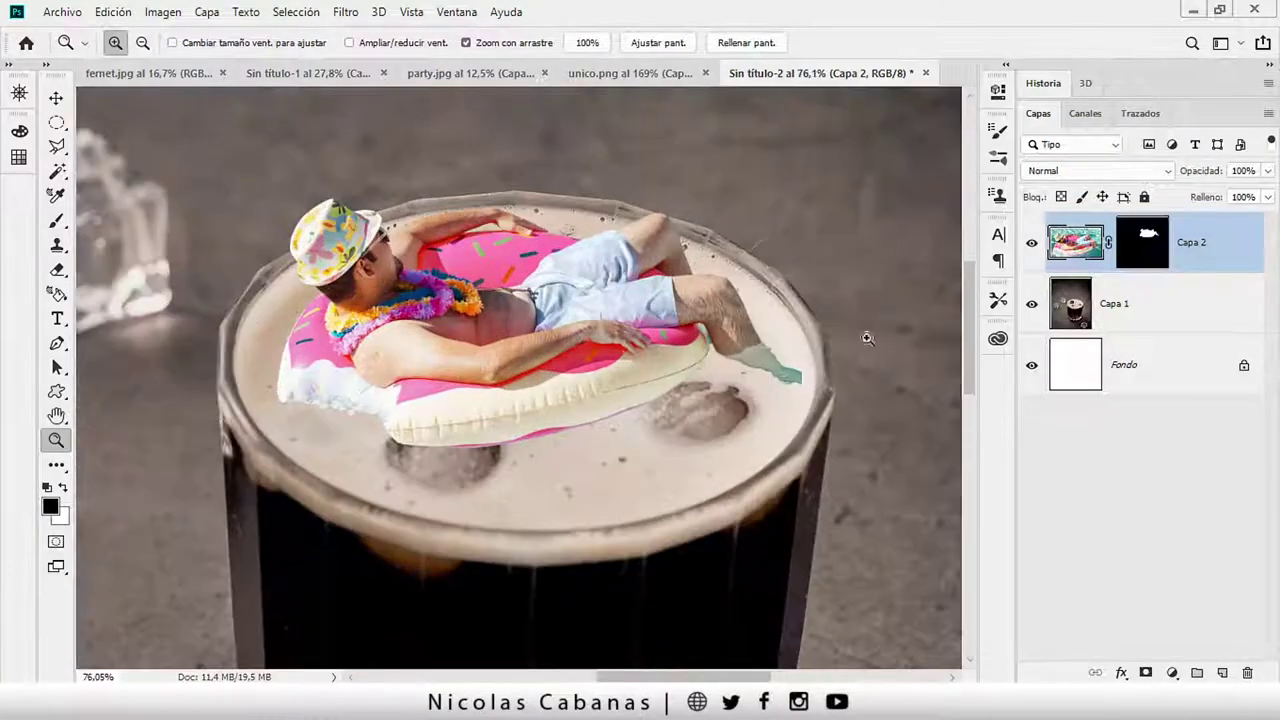
# Nudge the float layer (Capa 2) slightly left on the foam
pyautogui.click(1032, 242)
pyautogui.click(1085, 333)
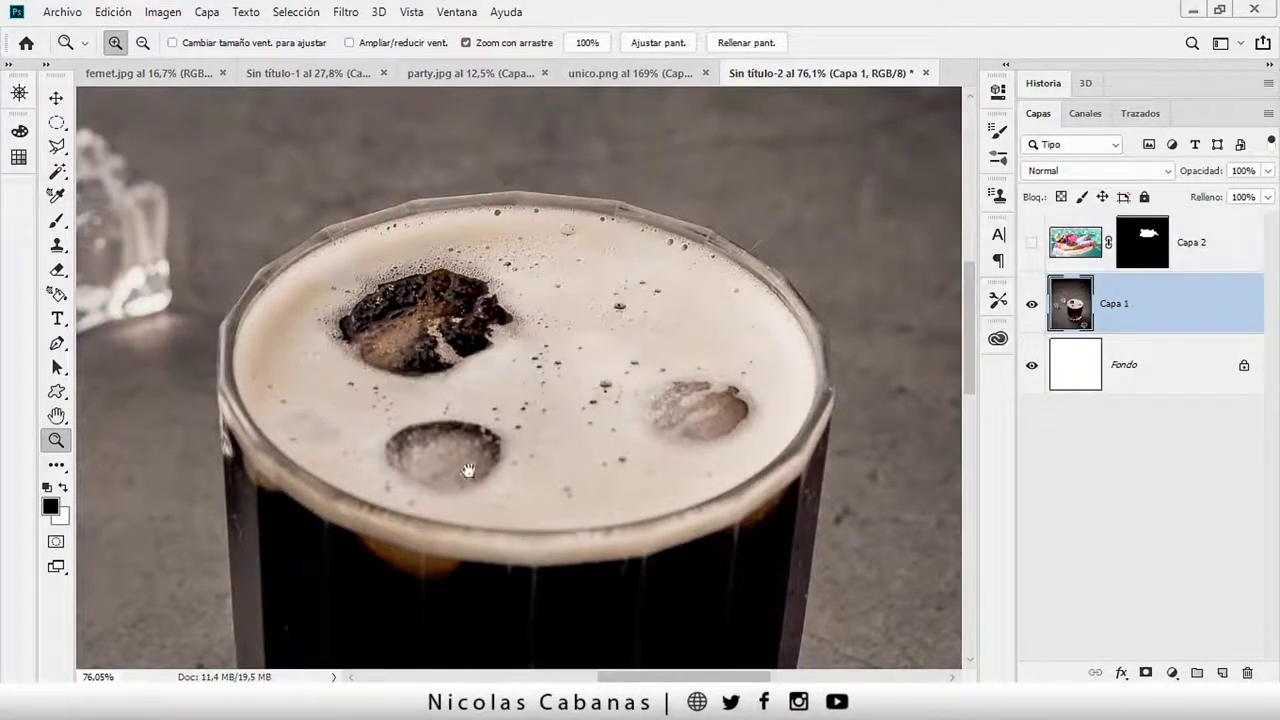
pyautogui.moveTo(468, 470); pyautogui.dragTo(503, 395)
pyautogui.click(1032, 244)
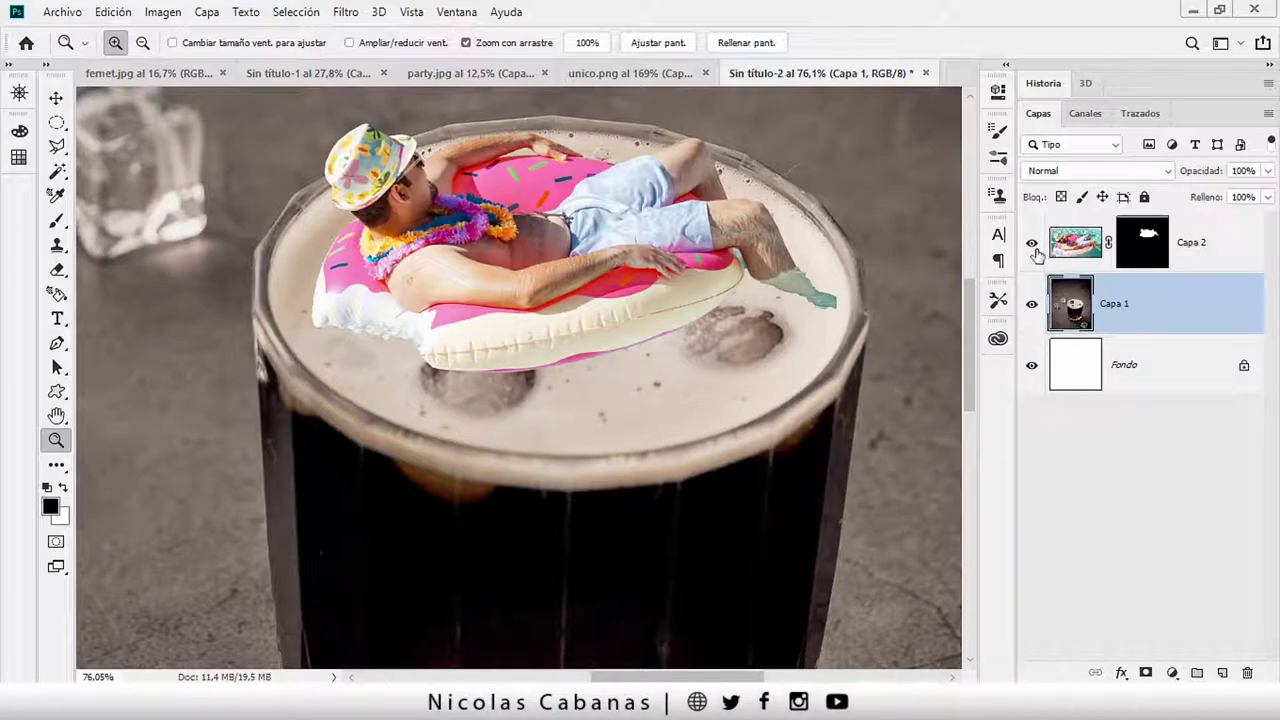
pyautogui.click(1180, 255)
pyautogui.press('v')
pyautogui.moveTo(805, 396); pyautogui.dragTo(784, 400)
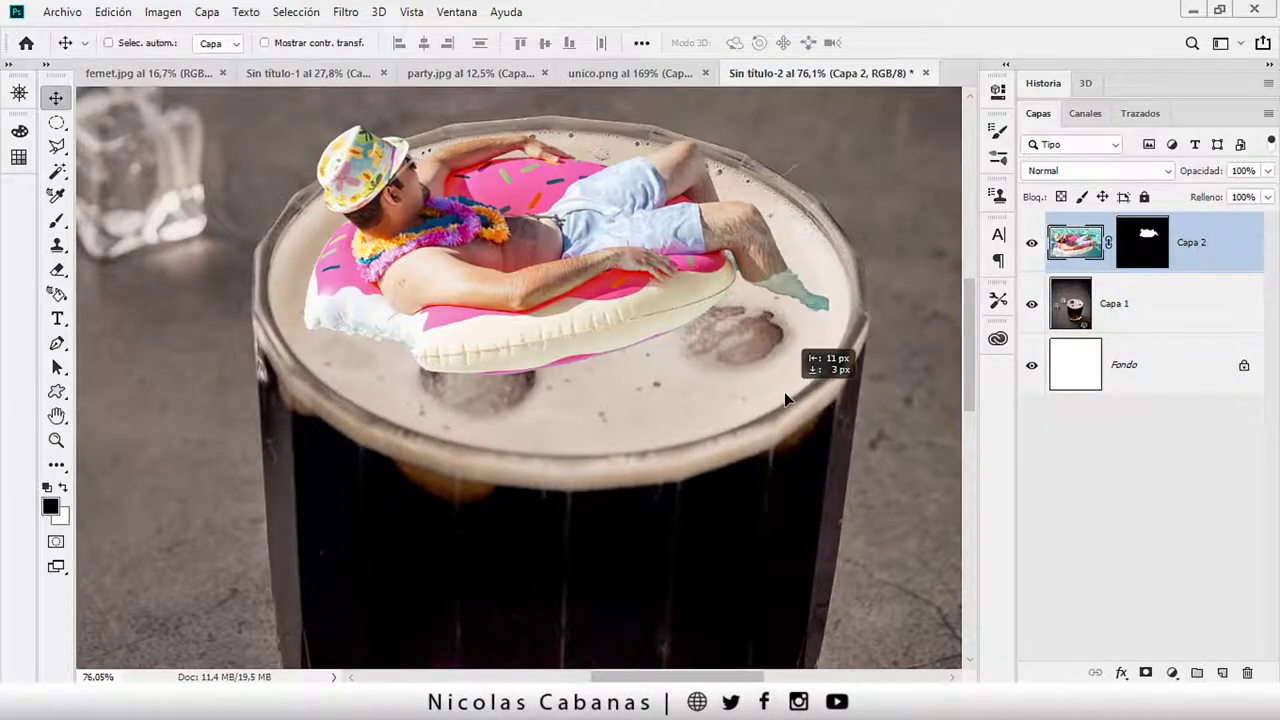
# With Capa 2 hidden, zoom in on Capa 1 and patch a dark foam spot with clean foam
pyautogui.click(1138, 318)
pyautogui.click(1032, 243)
pyautogui.press('z')
pyautogui.moveTo(486, 371); pyautogui.dragTo(500, 367)
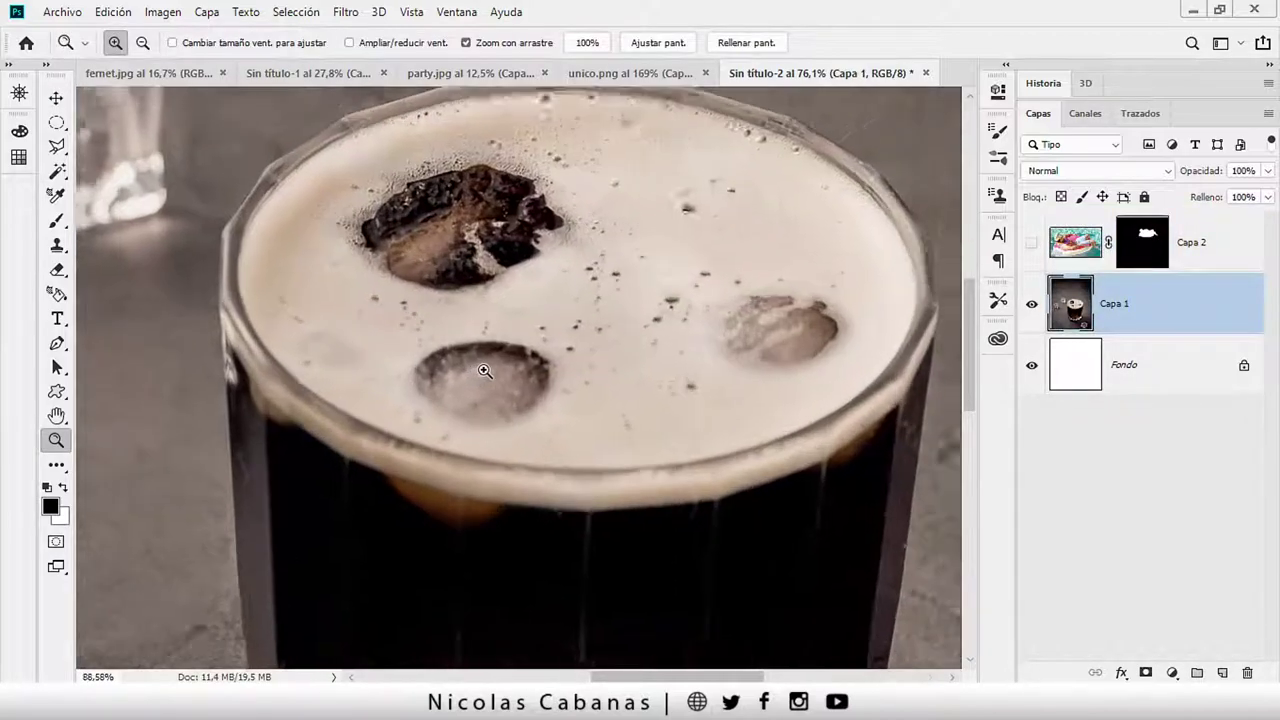
pyautogui.press('j')
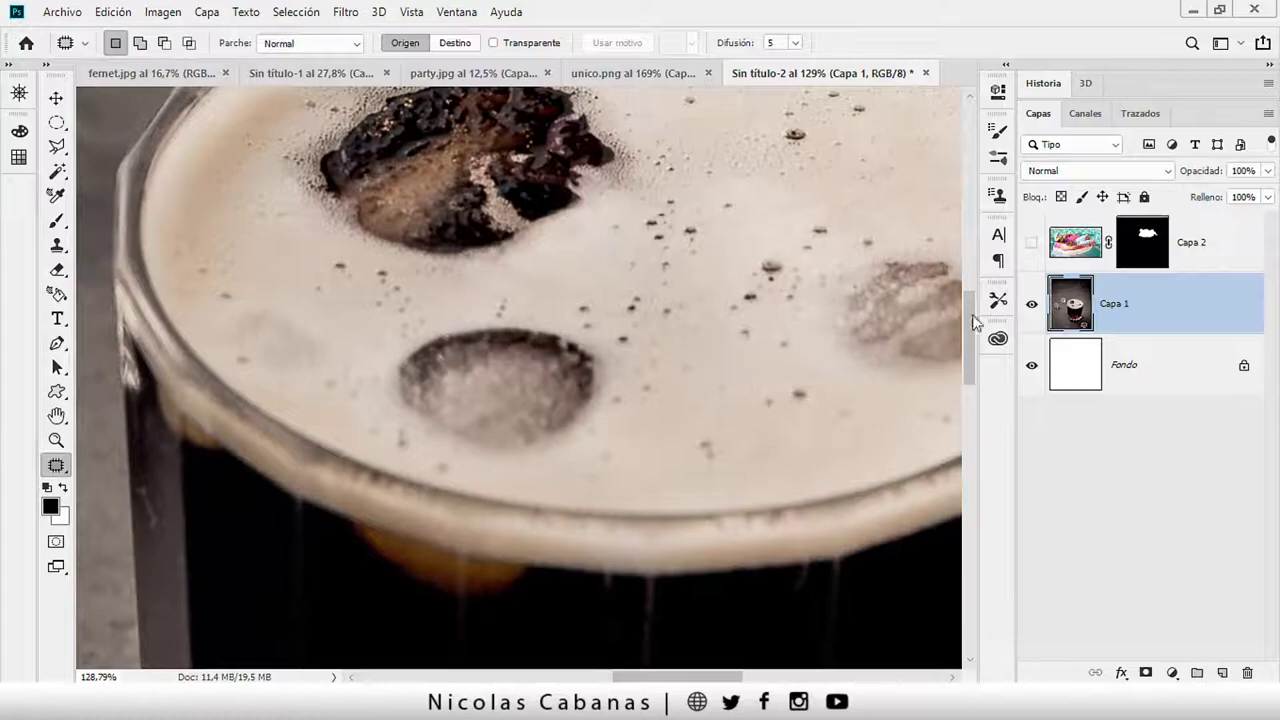
pyautogui.click(1032, 243)
pyautogui.click(1032, 243)
pyautogui.click(52, 467)
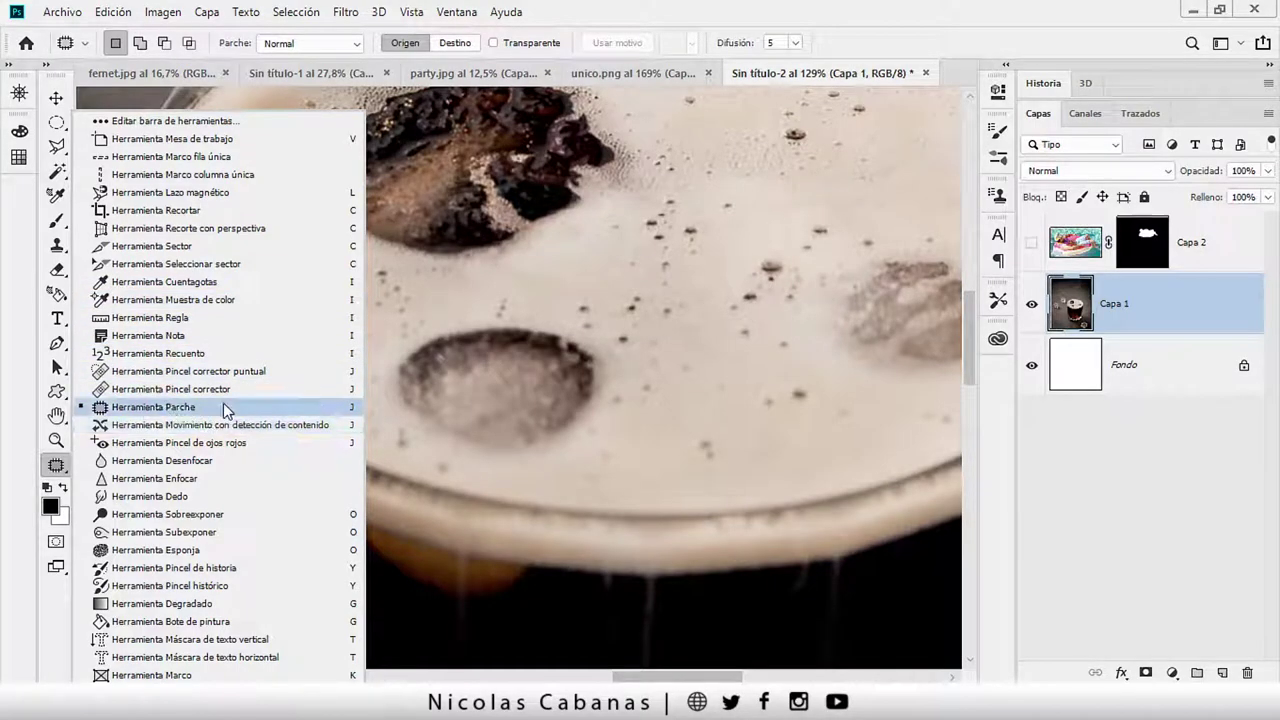
pyautogui.click(160, 407)
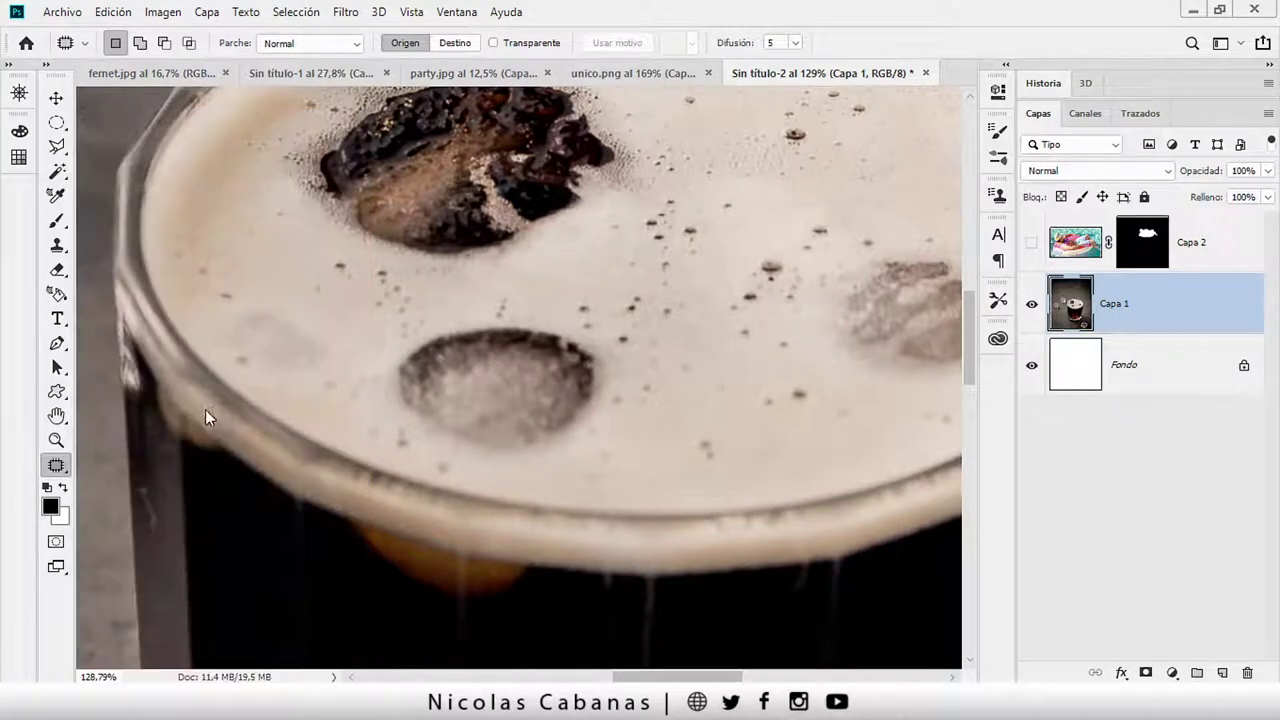
pyautogui.moveTo(411, 441)
pyautogui.mouseDown()
pyautogui.moveTo(526, 466)
pyautogui.moveTo(605, 391)
pyautogui.mouseUp()
pyautogui.moveTo(555, 327); pyautogui.dragTo(409, 334)
# Patch the lower foam spot with clean texture, deselect, and show the float layer again
pyautogui.hscroll(2, 420, 470)
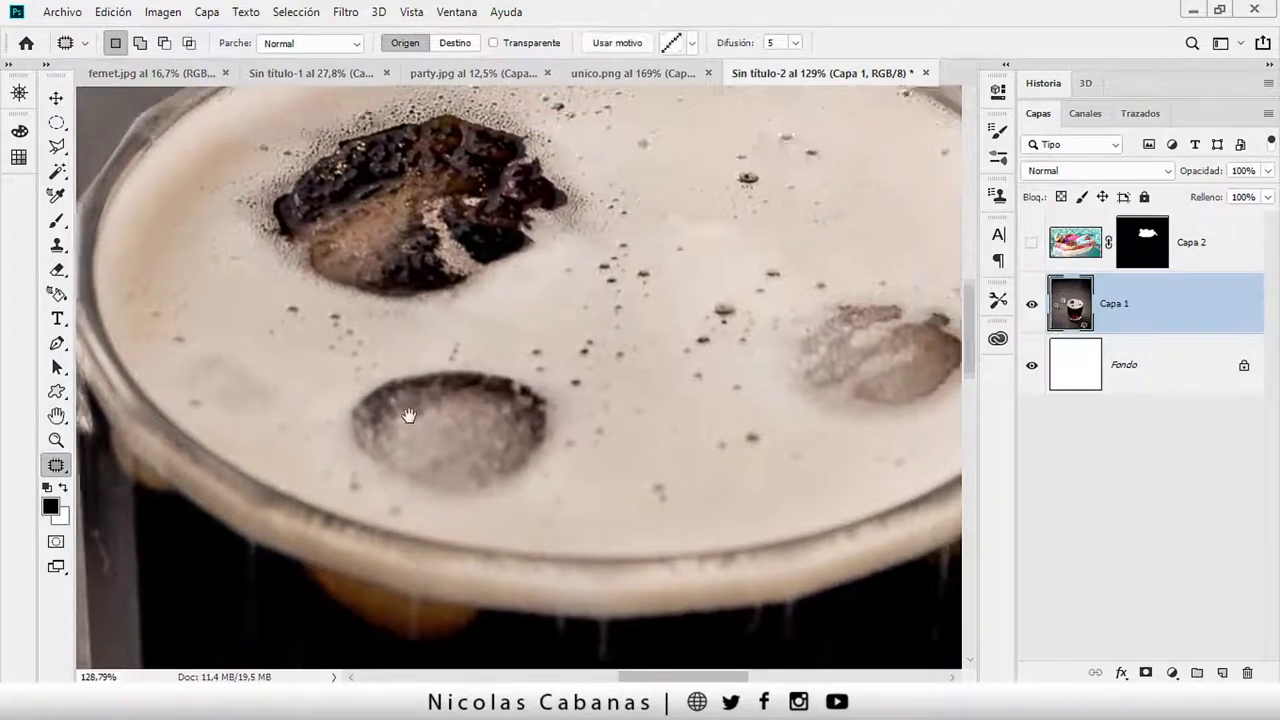
pyautogui.scroll(2, 420, 470)
pyautogui.moveTo(423, 480); pyautogui.dragTo(663, 250)
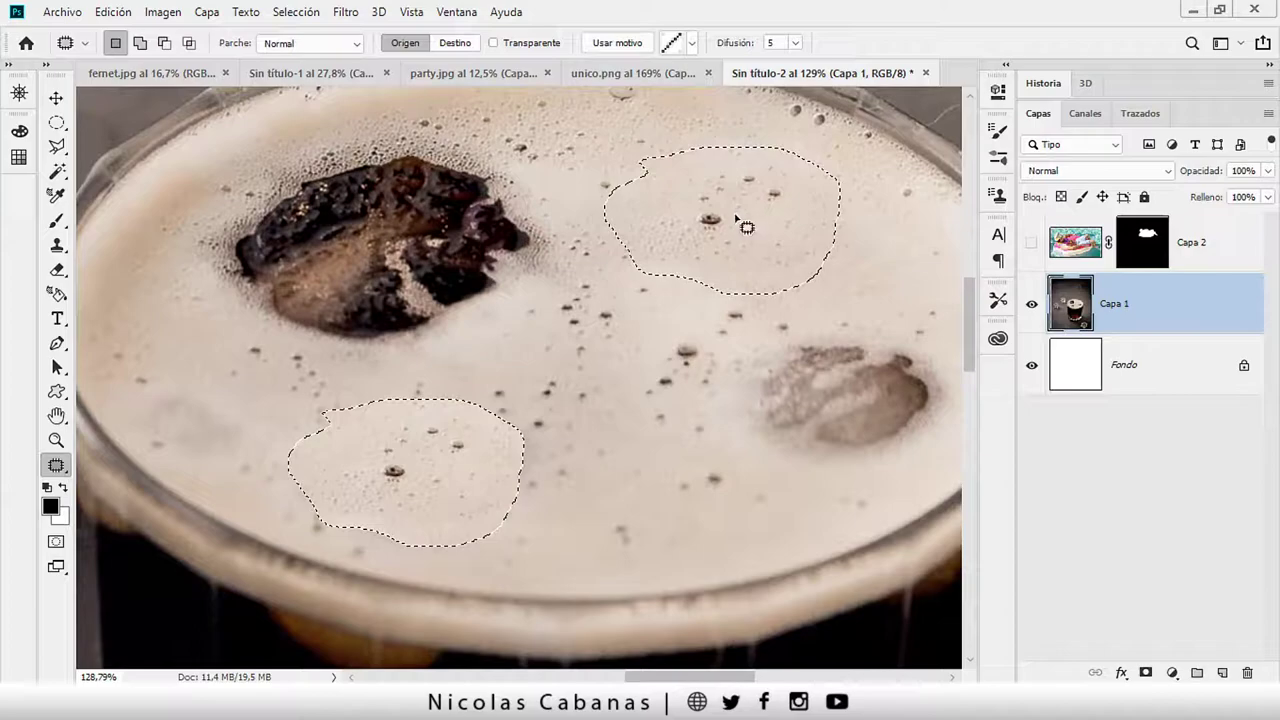
pyautogui.hotkey('ctrl', 'd')
pyautogui.scroll(-3, 634, 413)
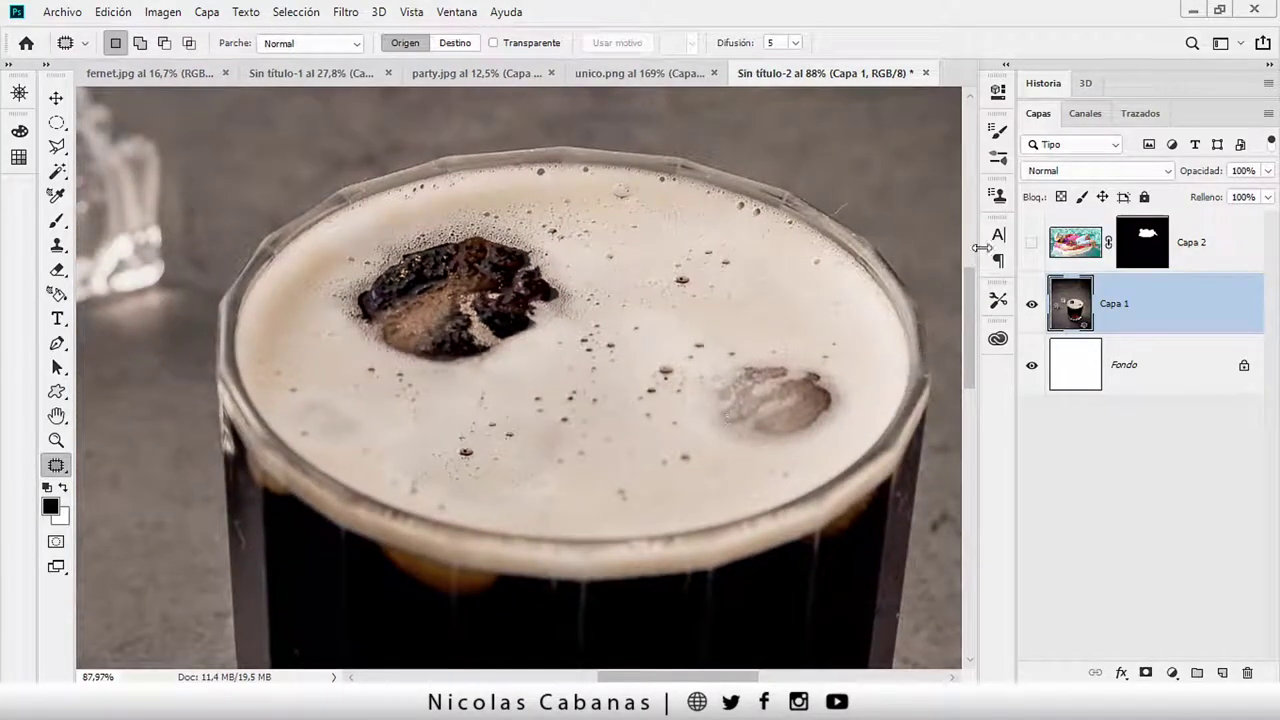
pyautogui.click(1033, 244)
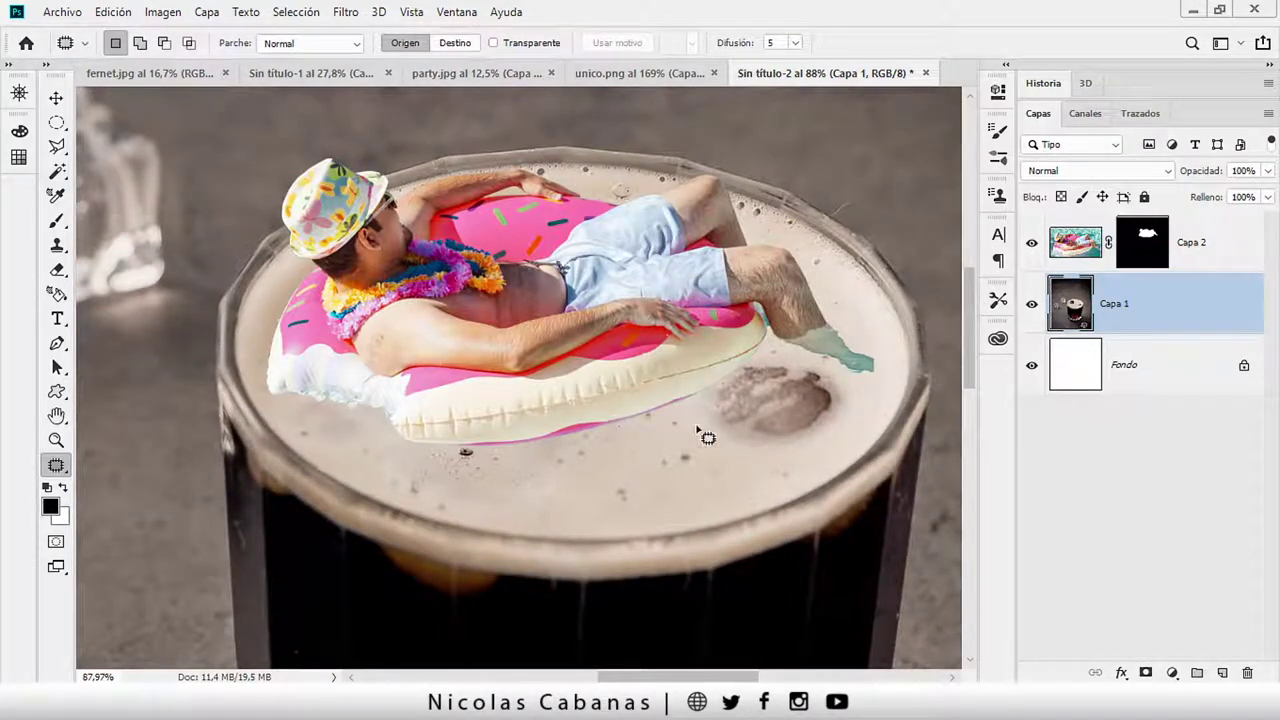
pyautogui.press('z')
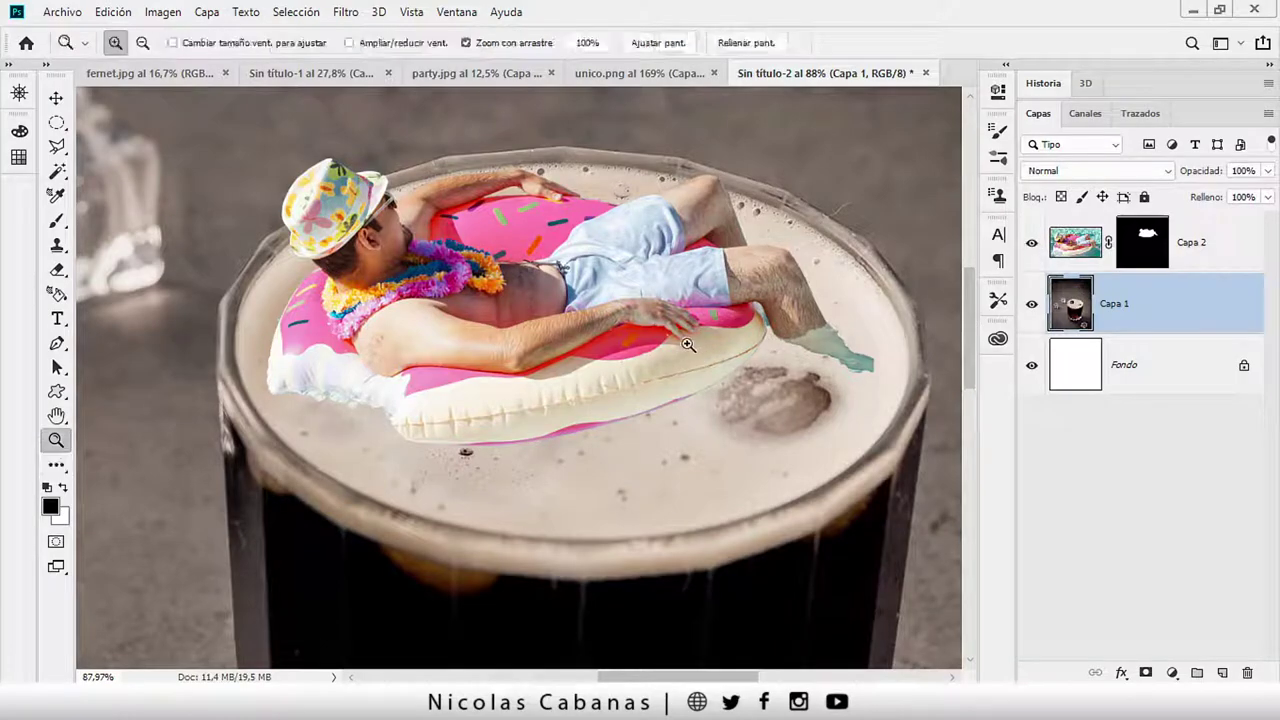
pyautogui.scroll(-5, 624, 404)
pyautogui.scroll(-2, 624, 404)
pyautogui.scroll(-3, 624, 404)
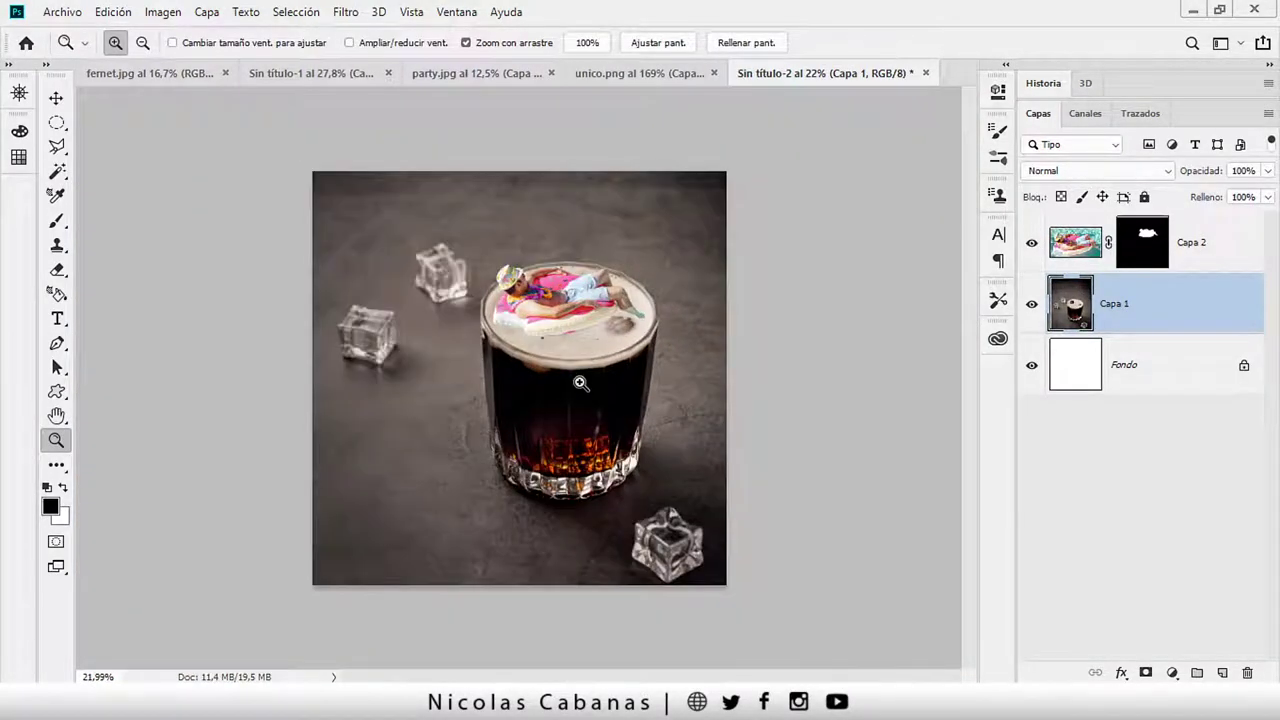
# Add a Curvas adjustment above Capa 1, raising the curve to map input 90 to output 132
pyautogui.moveTo(580, 383); pyautogui.dragTo(882, 458)
pyautogui.click(1172, 672)
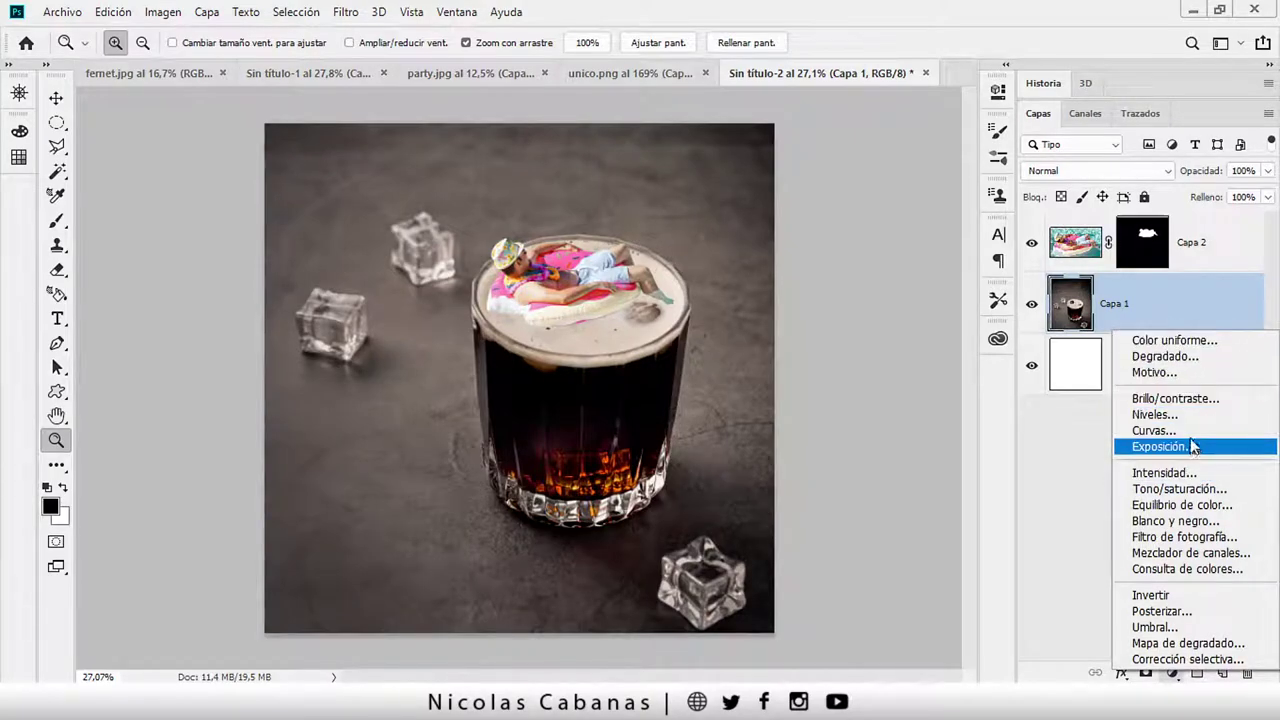
pyautogui.click(1150, 431)
pyautogui.moveTo(858, 279); pyautogui.dragTo(855, 259)
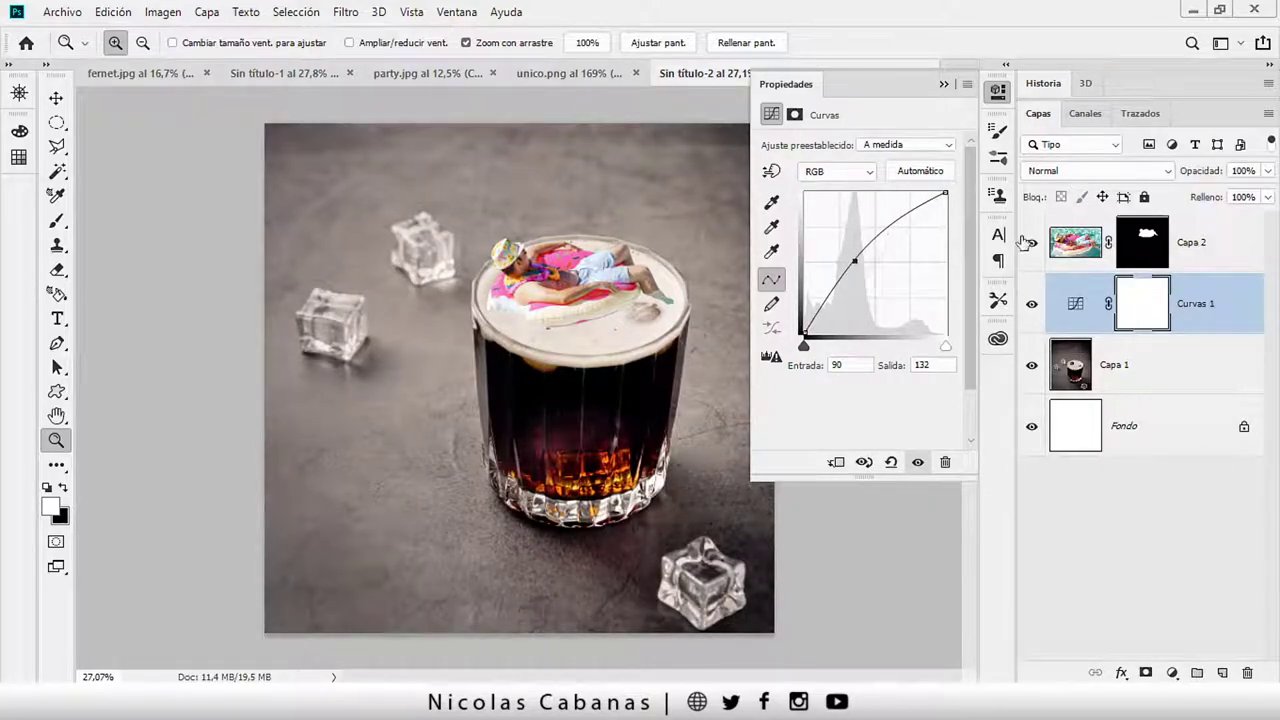
pyautogui.click(1032, 305)
pyautogui.click(1032, 305)
pyautogui.click(943, 86)
pyautogui.moveTo(620, 260)
pyautogui.mouseDown()
pyautogui.moveTo(709, 230)
pyautogui.moveTo(1150, 268)
pyautogui.mouseUp()
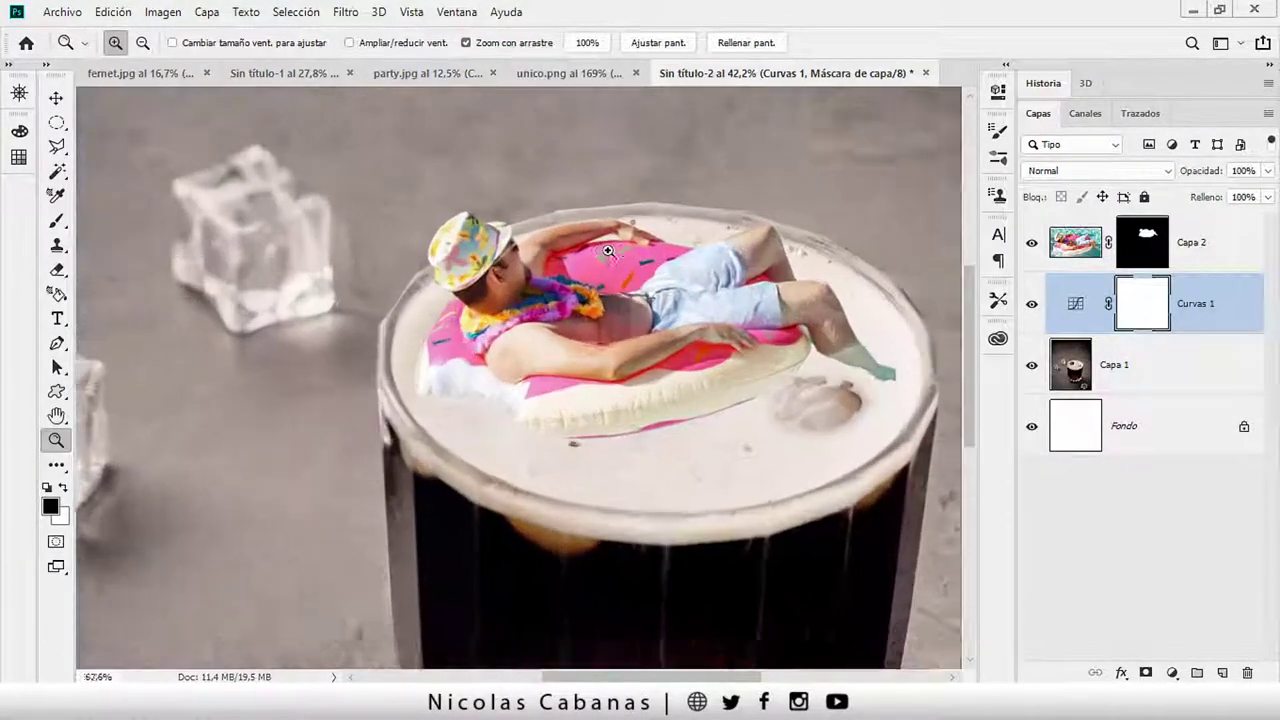
pyautogui.click(1150, 268)
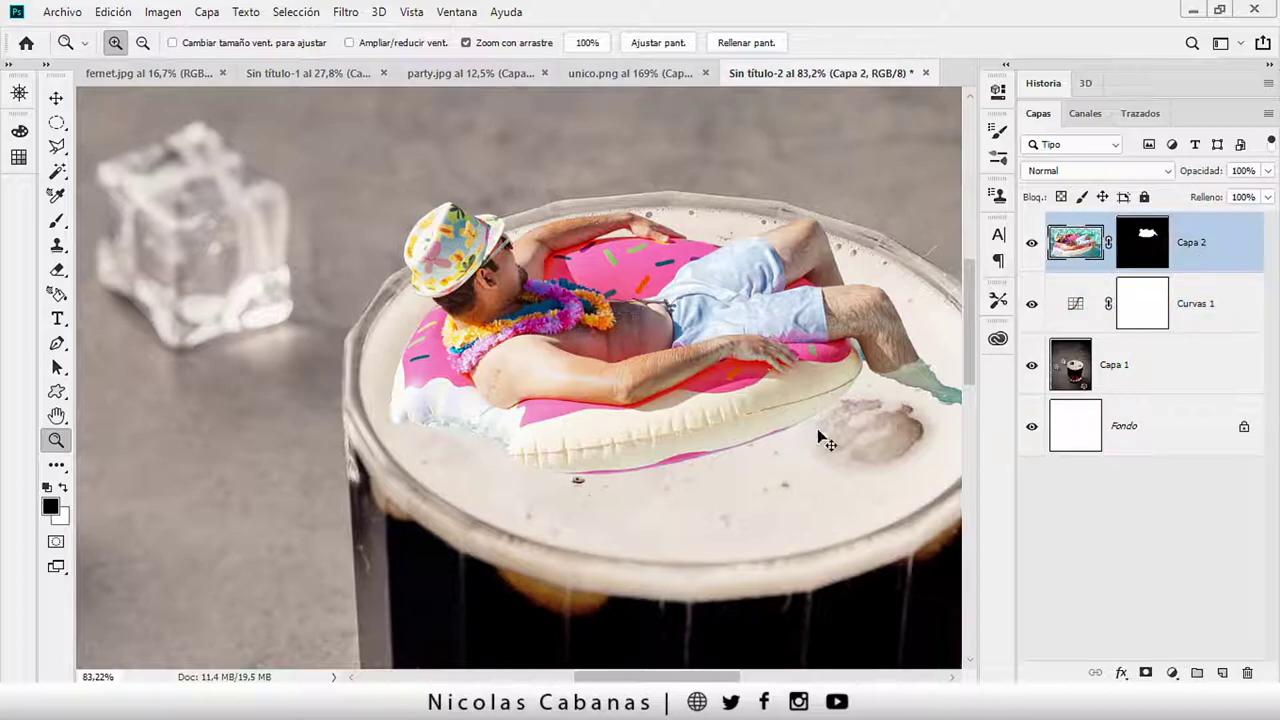
# Duplicate Capa 2, name the copy PERSONA, and select the original AGUA layer's mask
pyautogui.hotkey('ctrl', 'j')
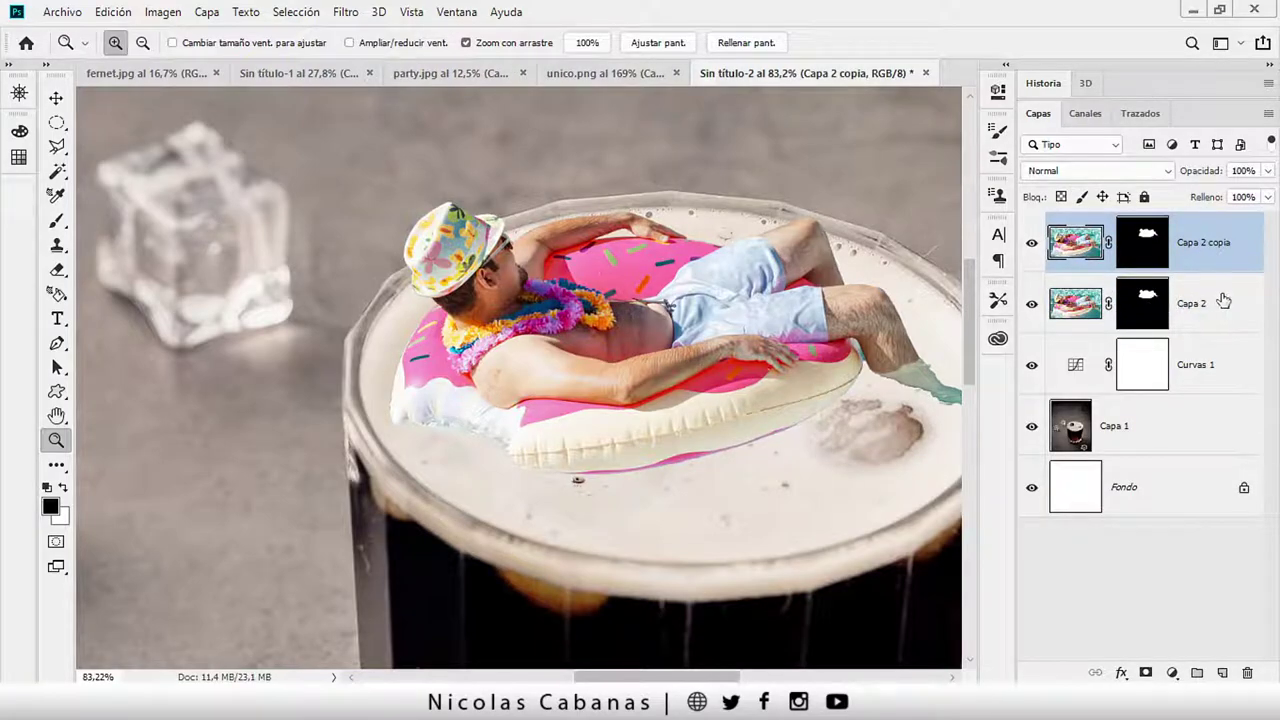
pyautogui.doubleClick(1206, 241)
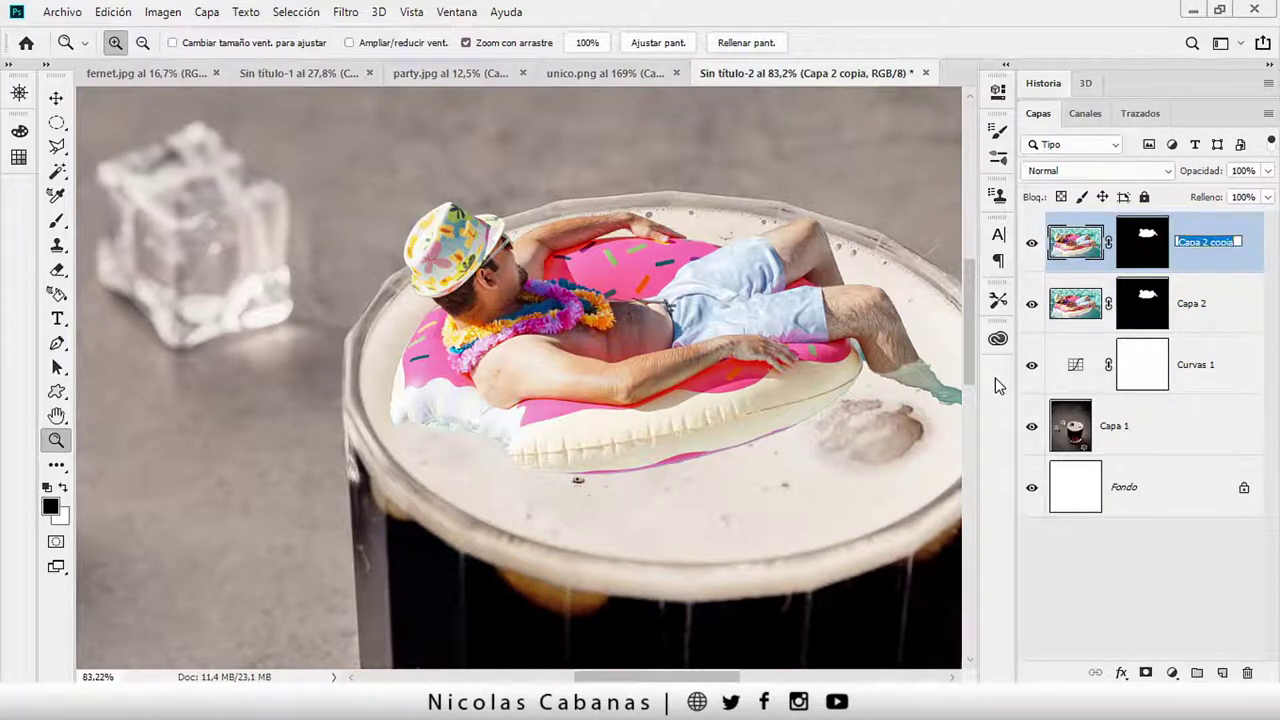
pyautogui.write('PERSONA')
pyautogui.press('Return')
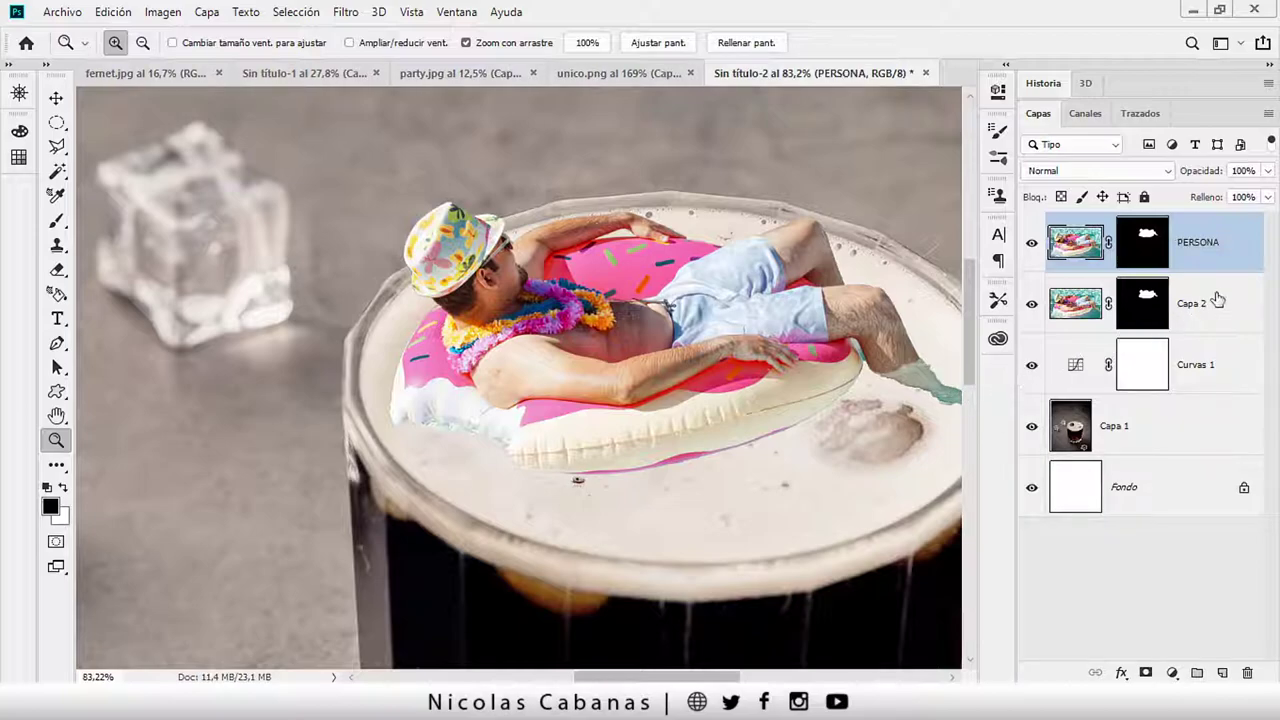
pyautogui.click(1198, 312)
pyautogui.write('AGUA')
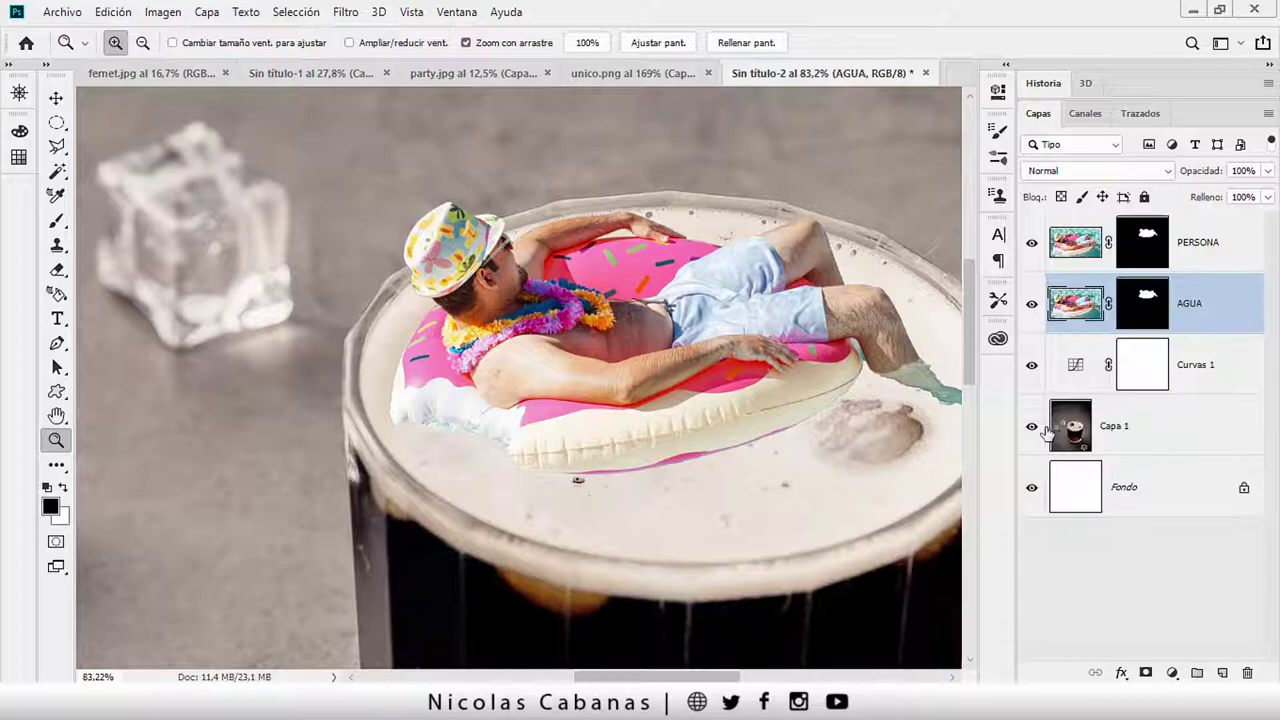
pyautogui.click(1145, 323)
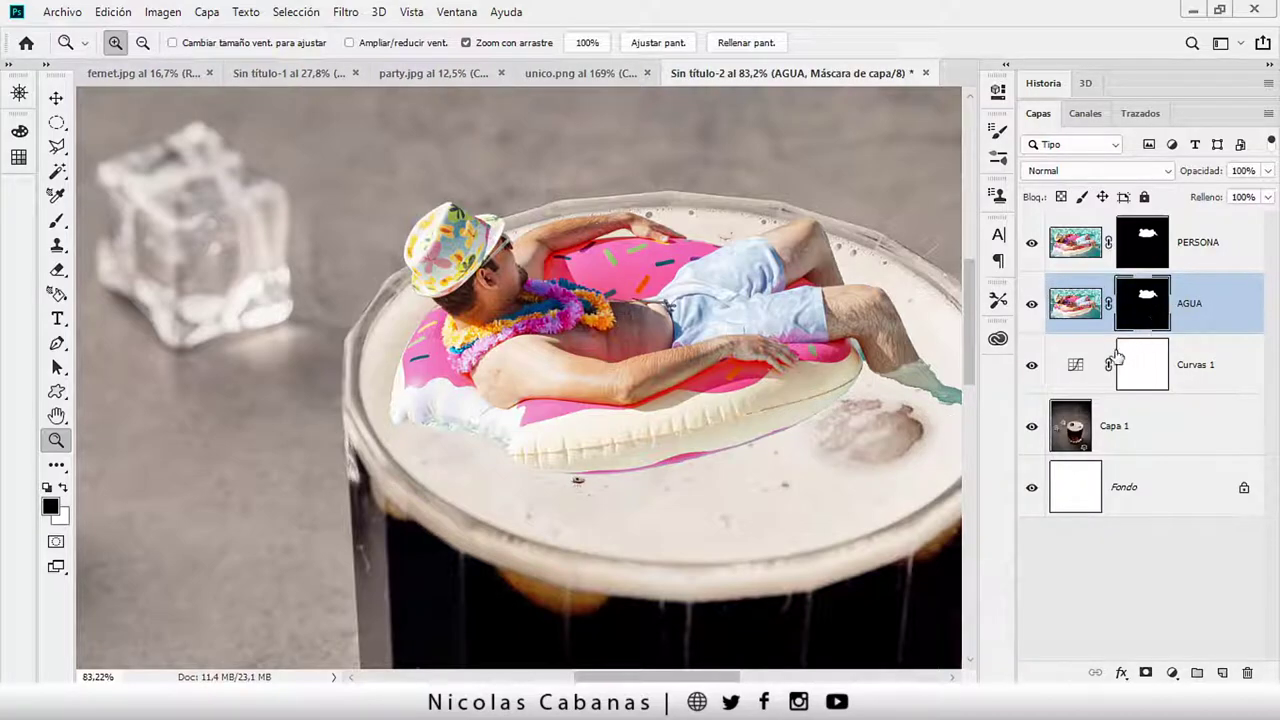
# Invert the AGUA mask, then delete it with Eliminar máscara de capa and hide AGUA
pyautogui.hotkey('ctrl', 'i')
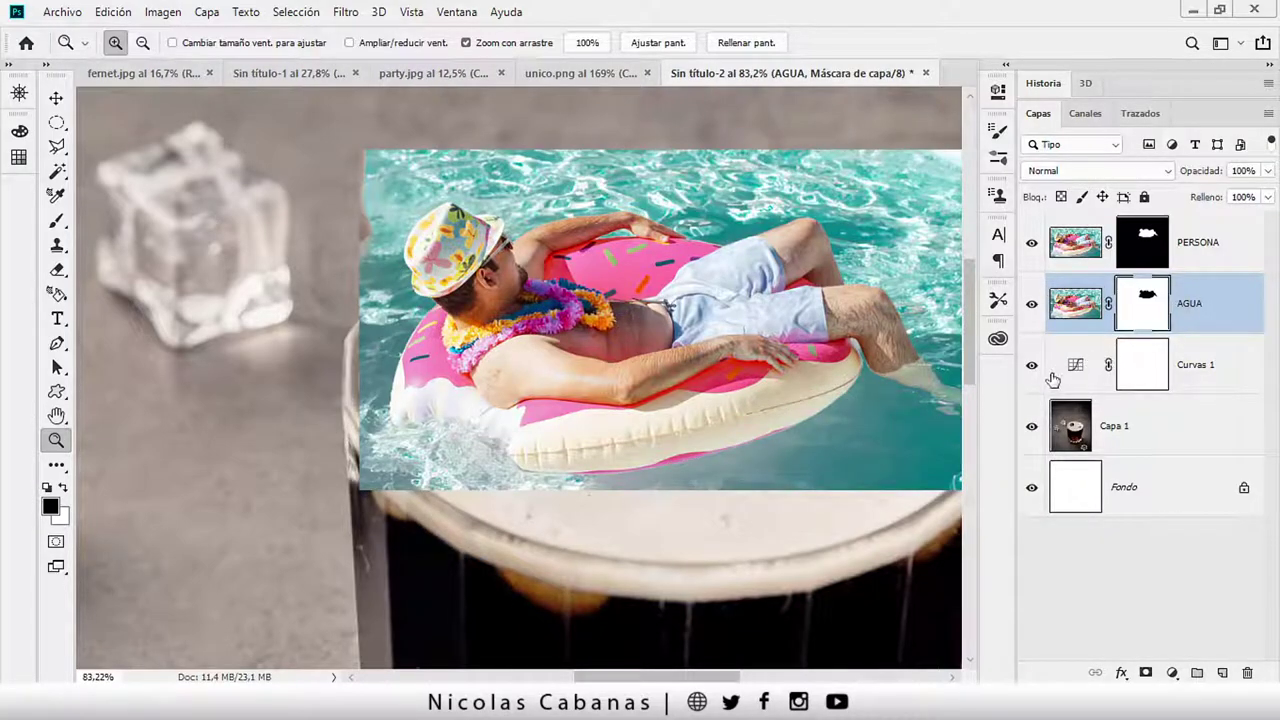
pyautogui.click(1031, 244)
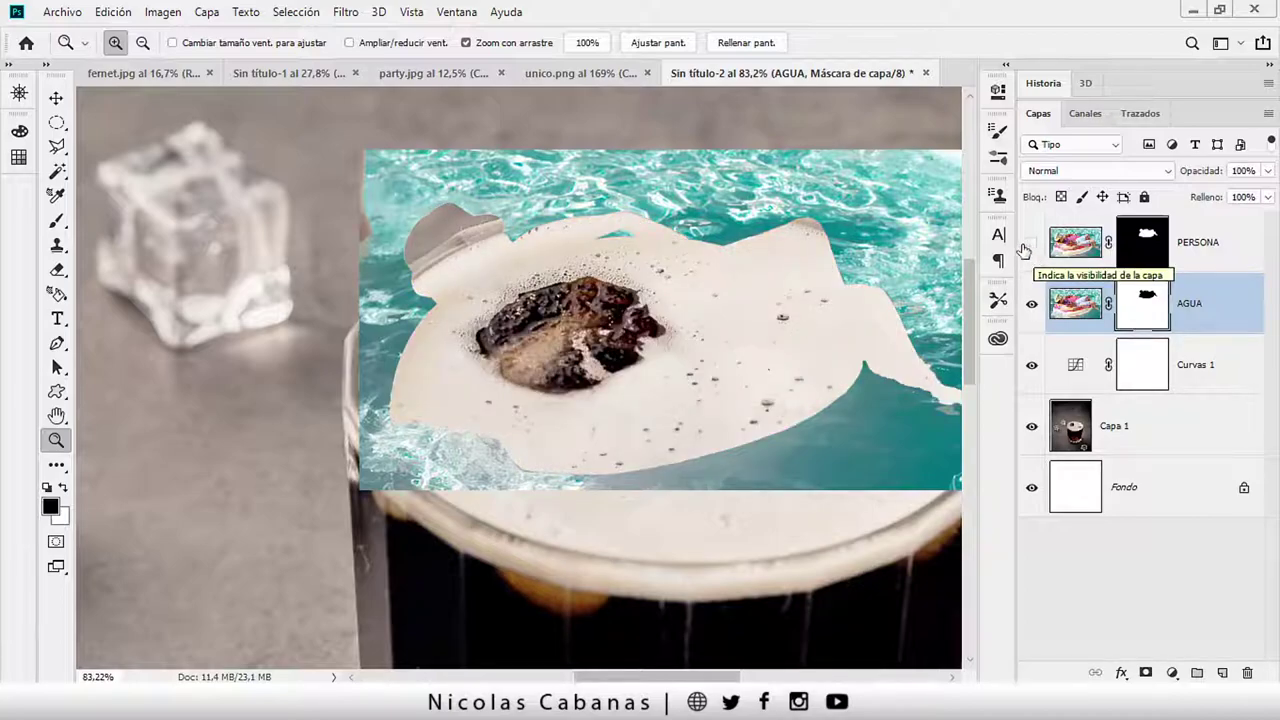
pyautogui.click(1031, 243)
pyautogui.moveTo(772, 372); pyautogui.dragTo(627, 352)
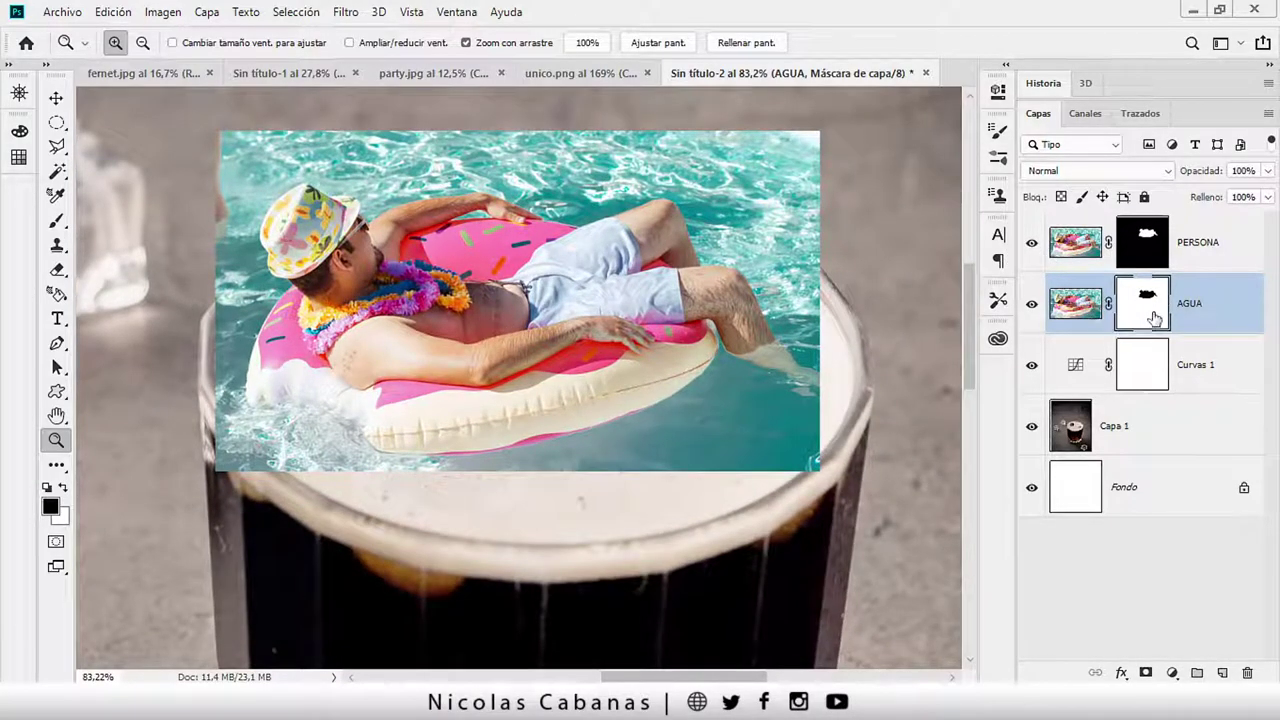
pyautogui.click(1031, 243)
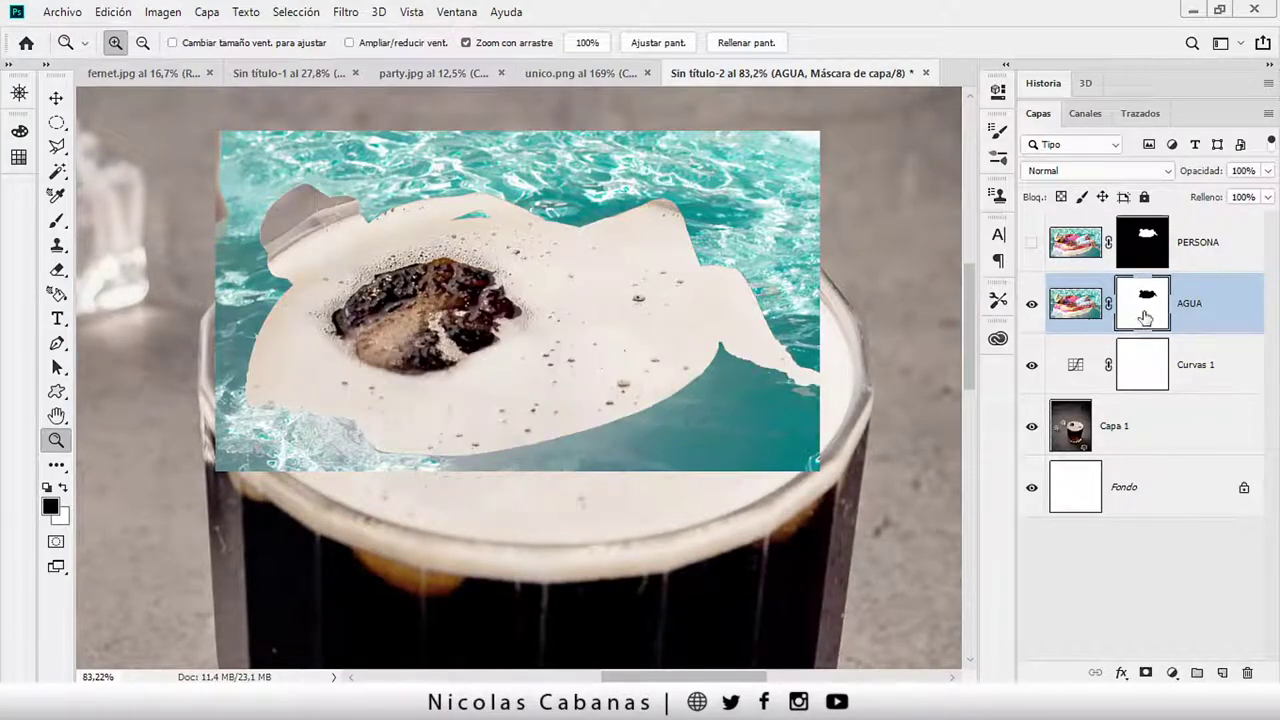
pyautogui.moveTo(1145, 317); pyautogui.dragTo(1257, 667)
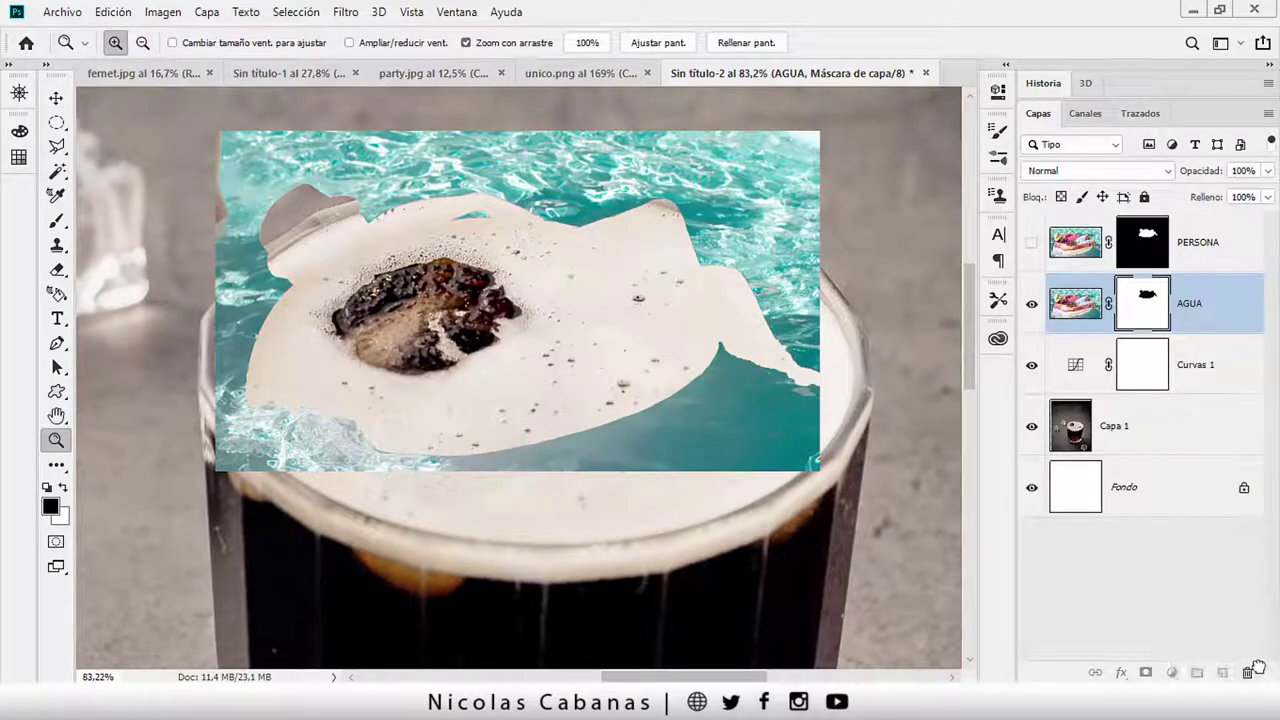
pyautogui.hotkey('ctrl', 'z')
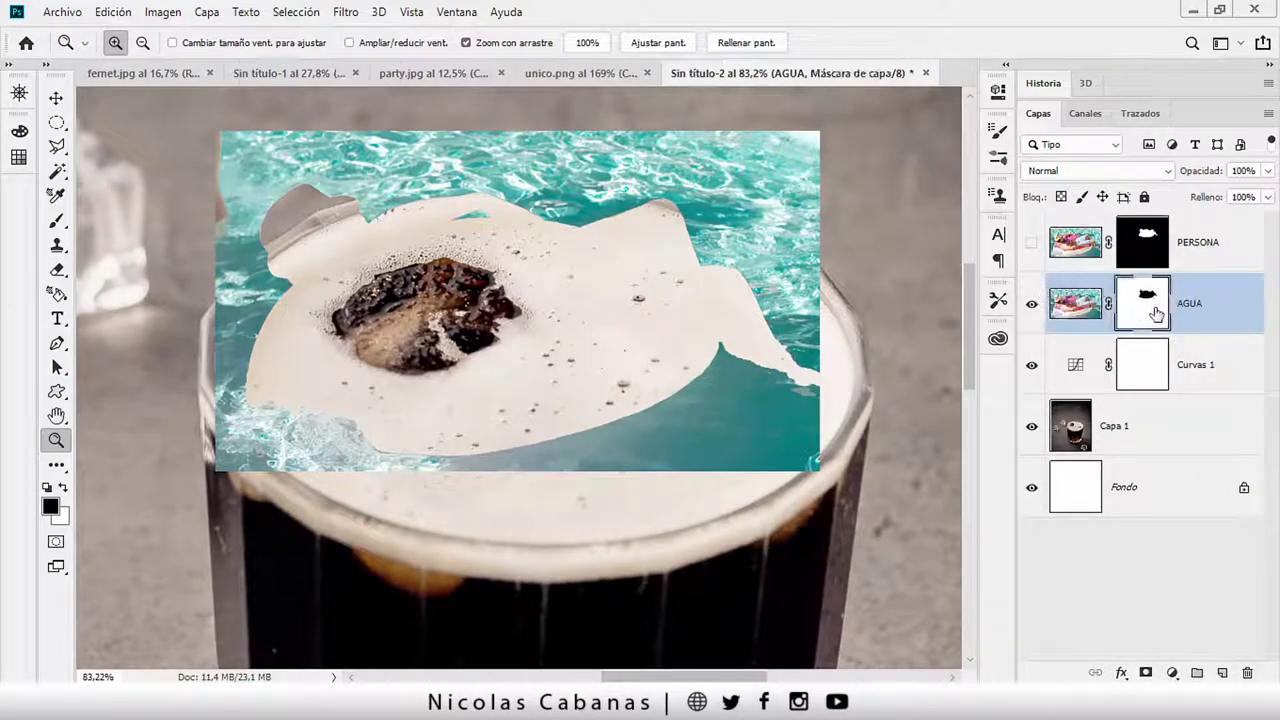
pyautogui.rightClick(1142, 305)
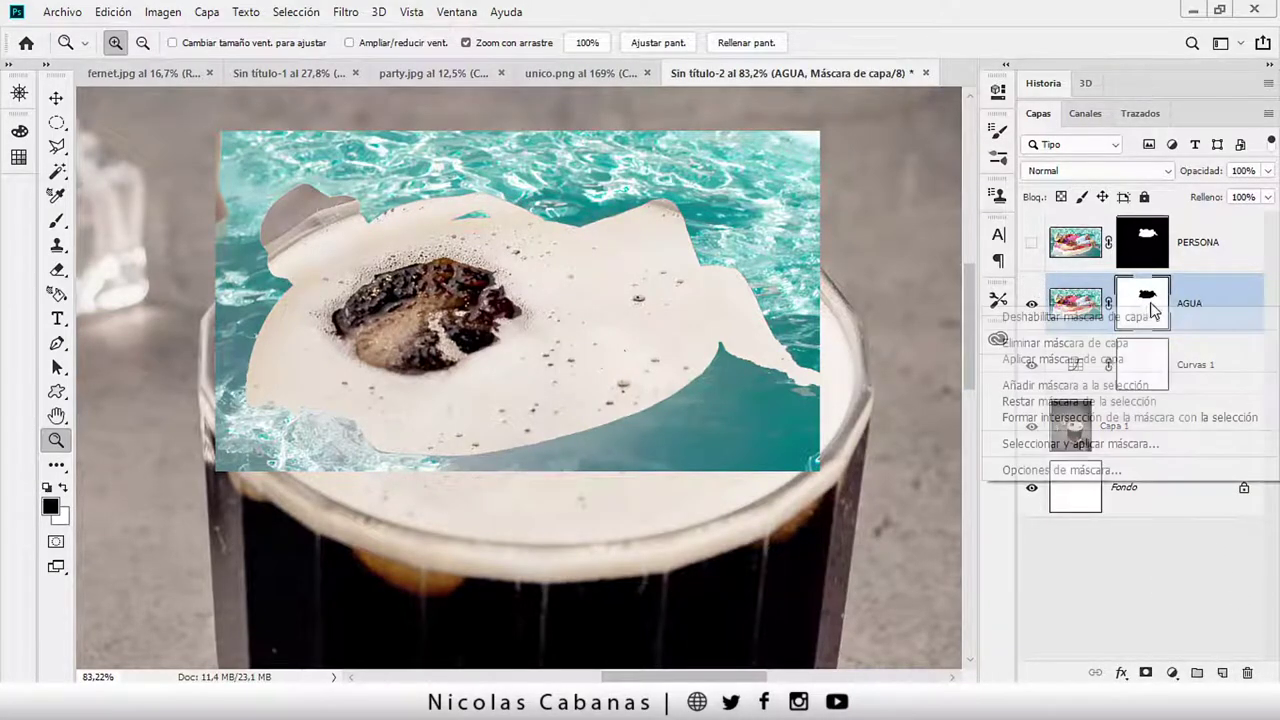
pyautogui.click(1114, 344)
pyautogui.moveTo(781, 318); pyautogui.dragTo(747, 289)
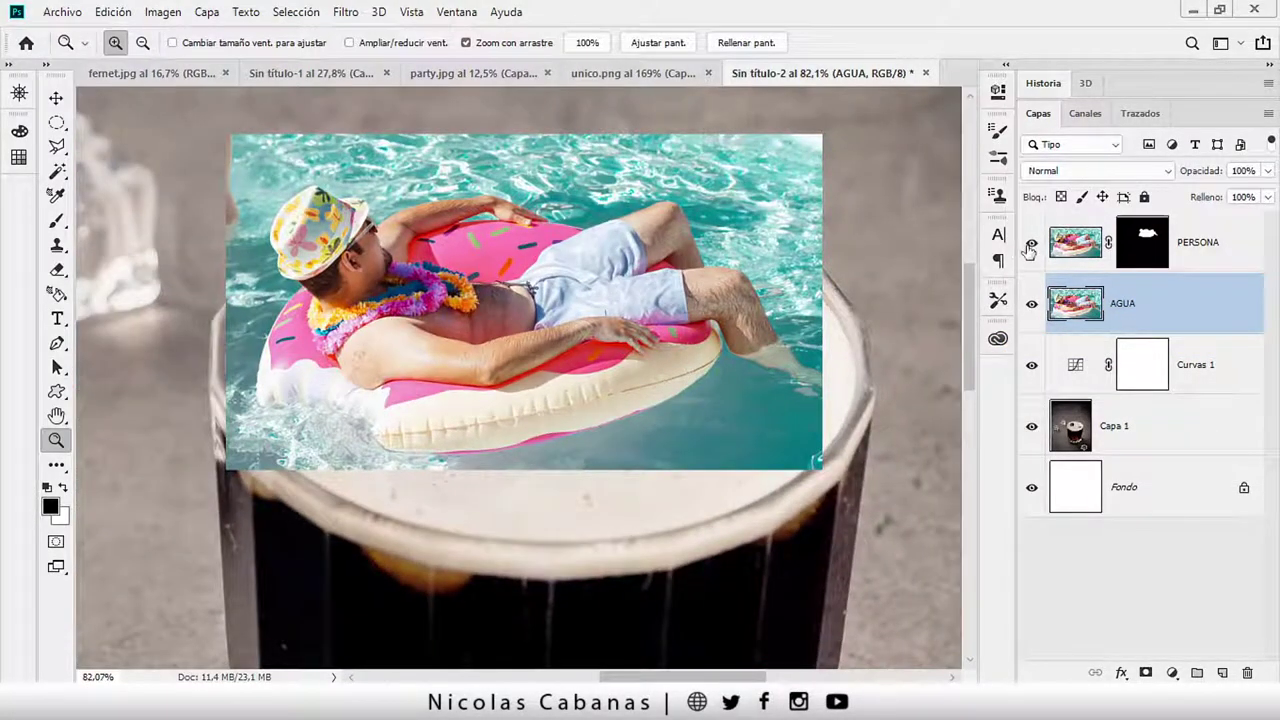
pyautogui.click(1032, 304)
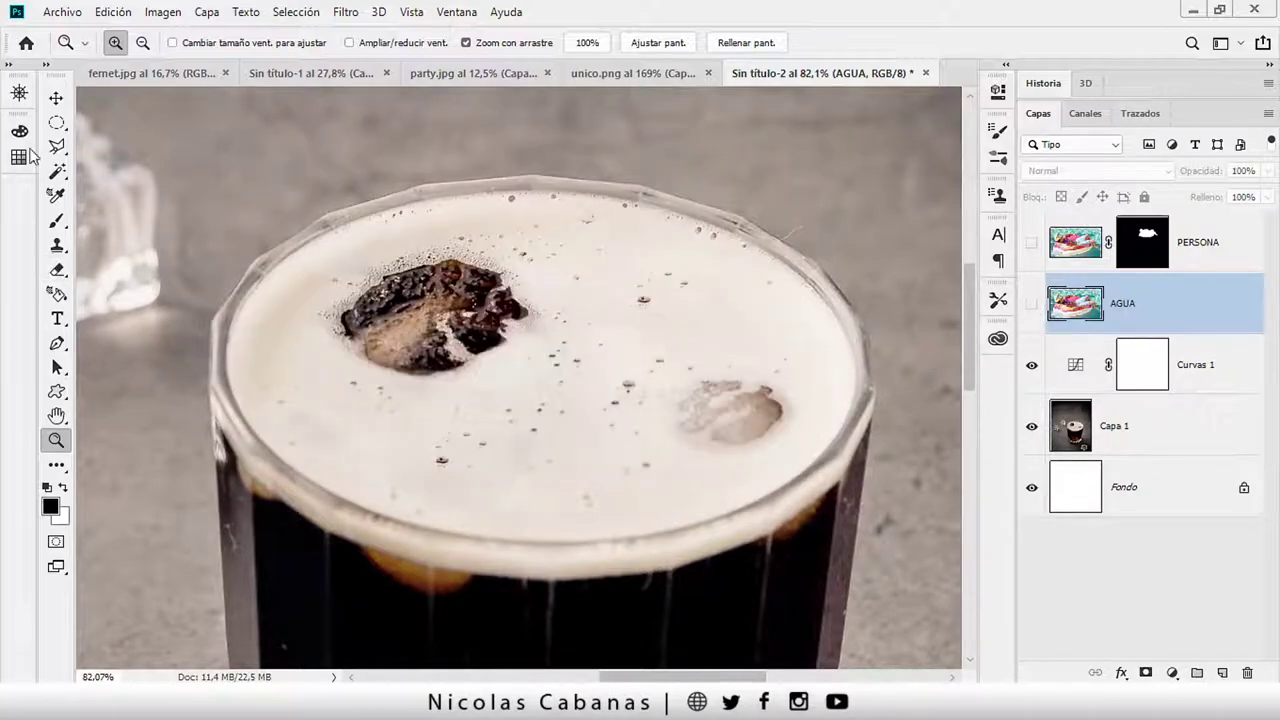
# Mask AGUA with an elliptical selection fitted inside the foam rim, and show PERSONA again
pyautogui.rightClick(56, 122)
pyautogui.click(170, 135)
pyautogui.moveTo(303, 197); pyautogui.dragTo(368, 260)
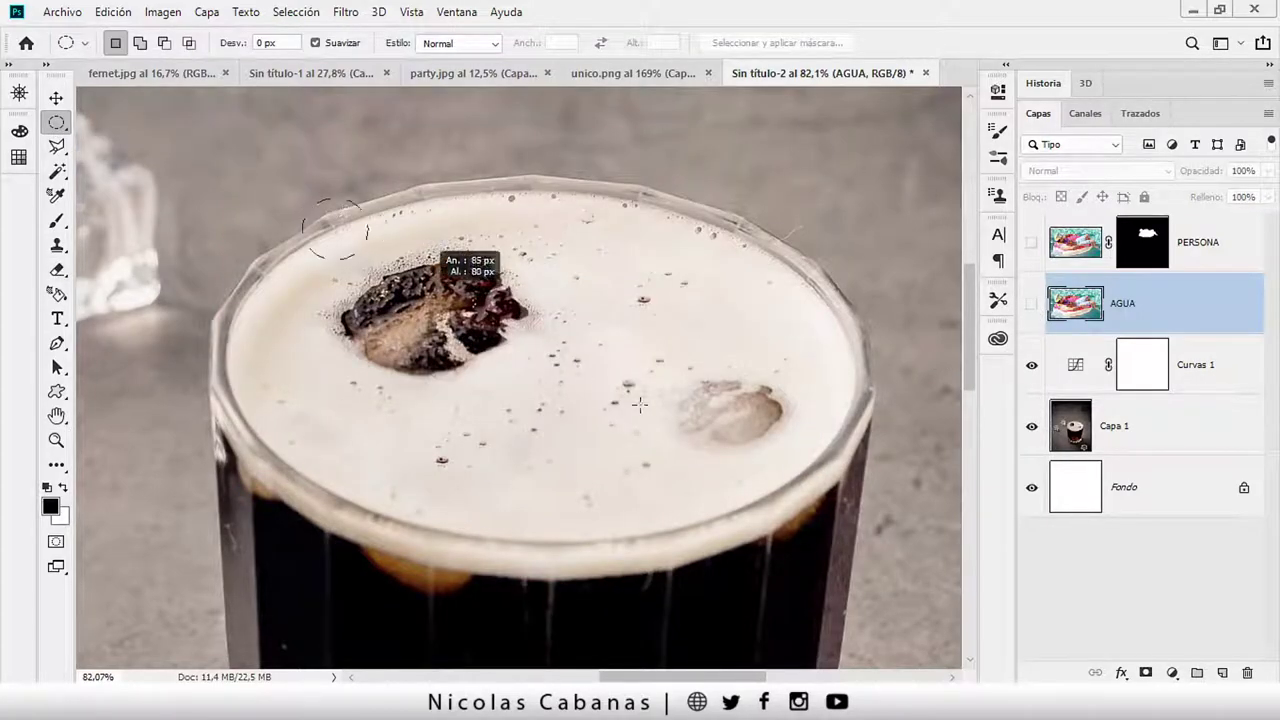
pyautogui.moveTo(640, 404)
pyautogui.mouseDown()
pyautogui.moveTo(812, 515)
pyautogui.moveTo(840, 513)
pyautogui.mouseUp()
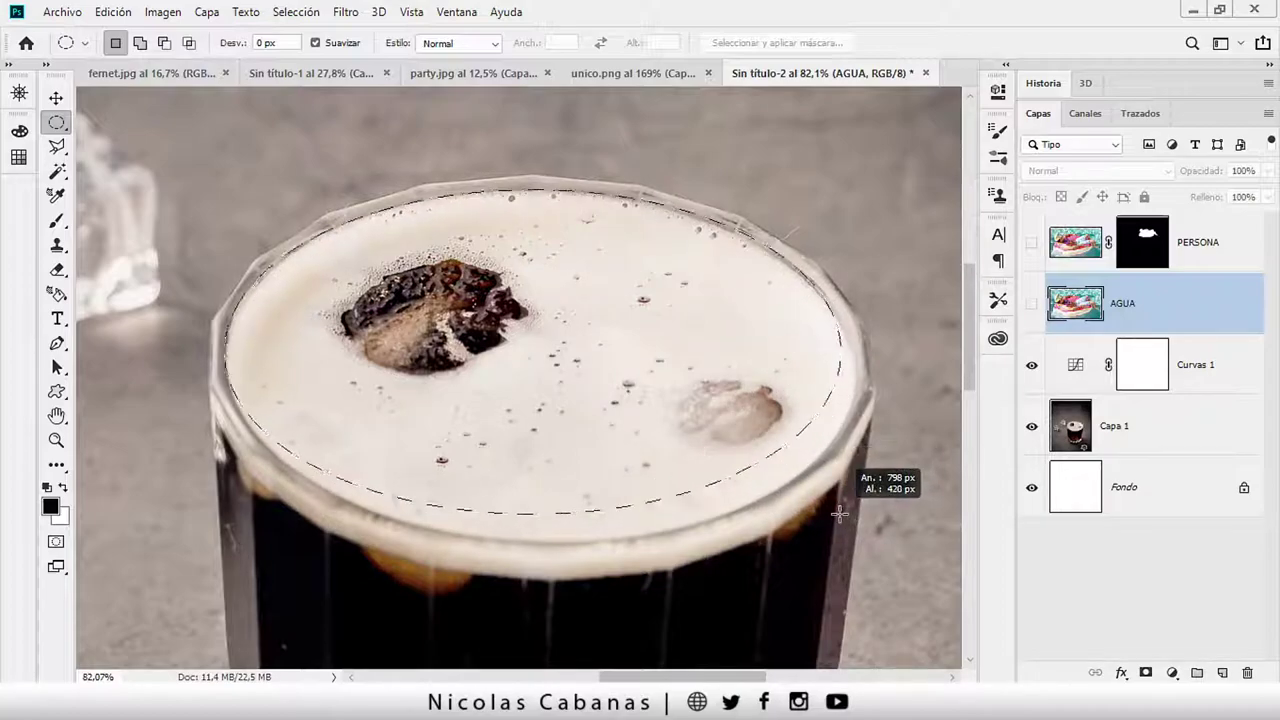
pyautogui.moveTo(840, 513); pyautogui.dragTo(843, 533)
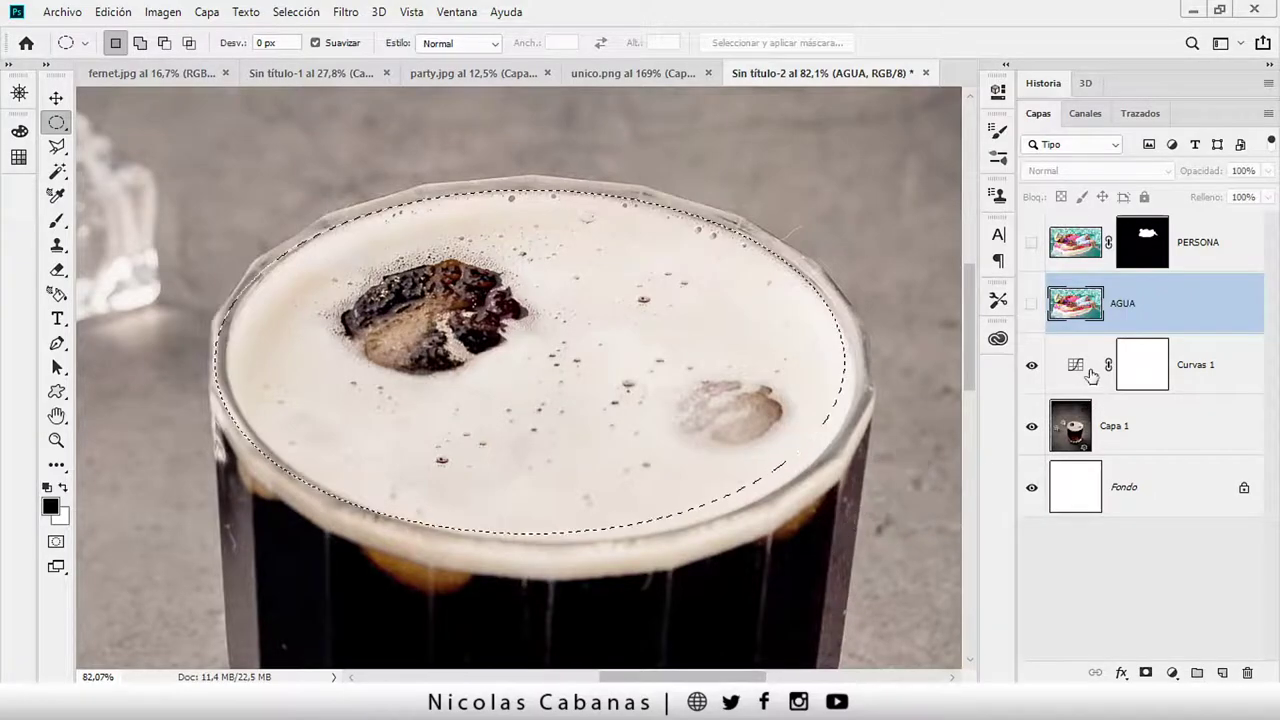
pyautogui.click(1032, 303)
pyautogui.click(1146, 672)
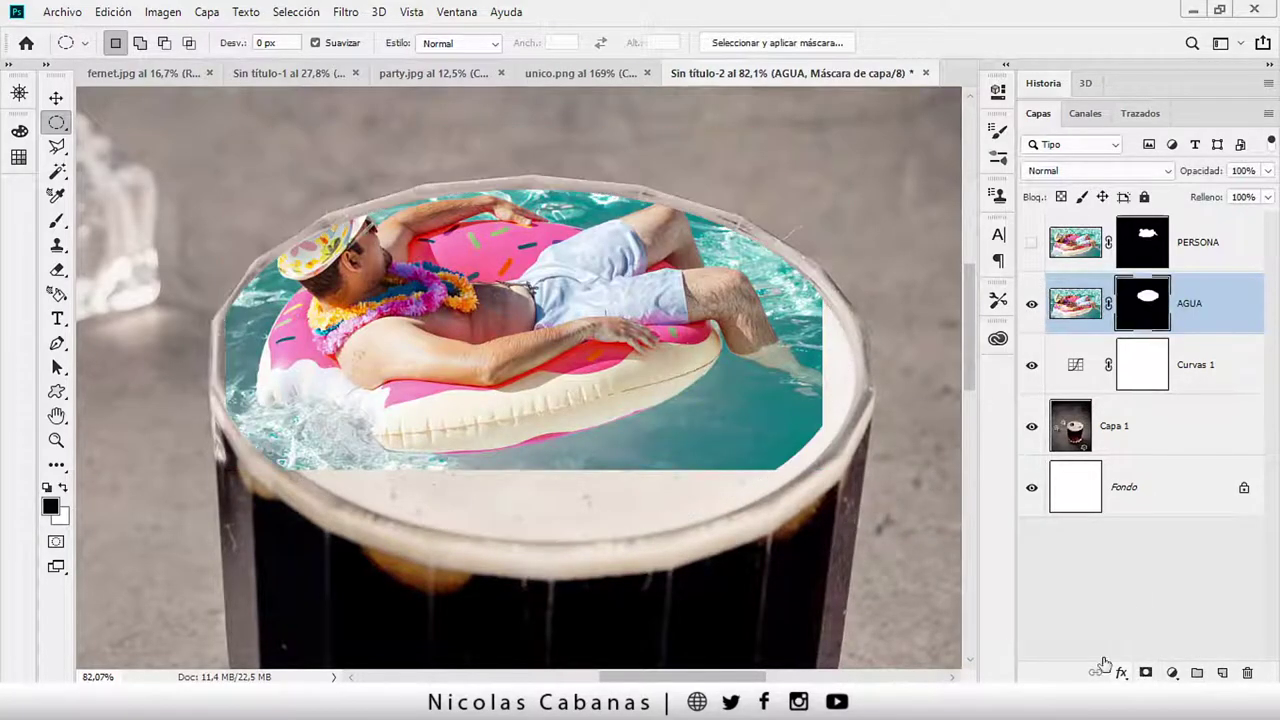
pyautogui.click(1032, 243)
pyautogui.press('z')
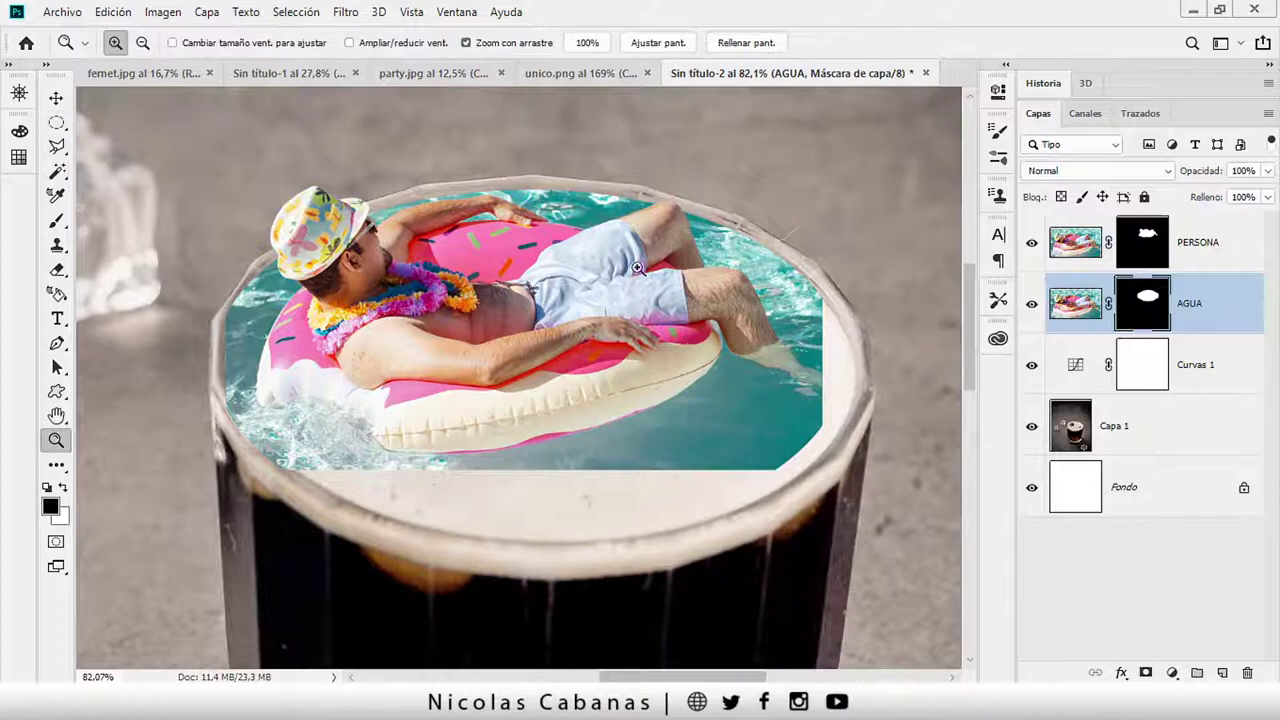
pyautogui.moveTo(332, 349)
pyautogui.mouseDown()
pyautogui.moveTo(391, 371)
pyautogui.moveTo(360, 378)
pyautogui.mouseUp()
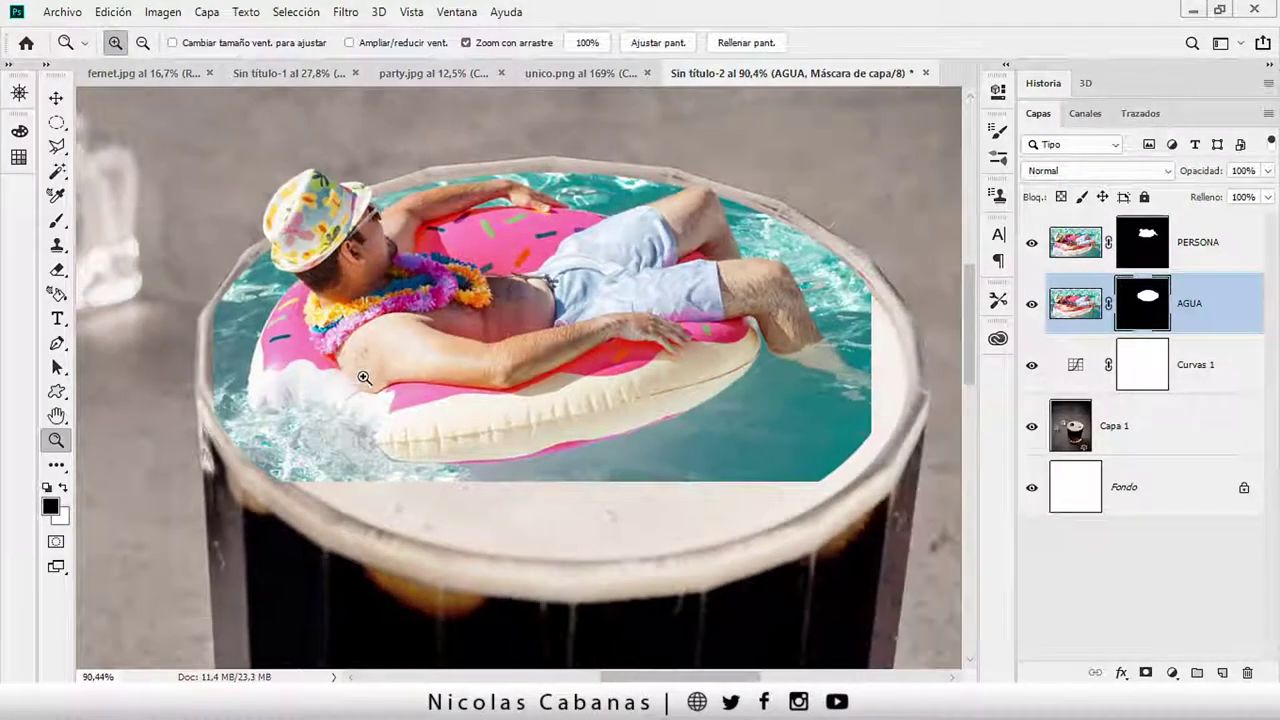
pyautogui.hotkey('ctrl', '2')
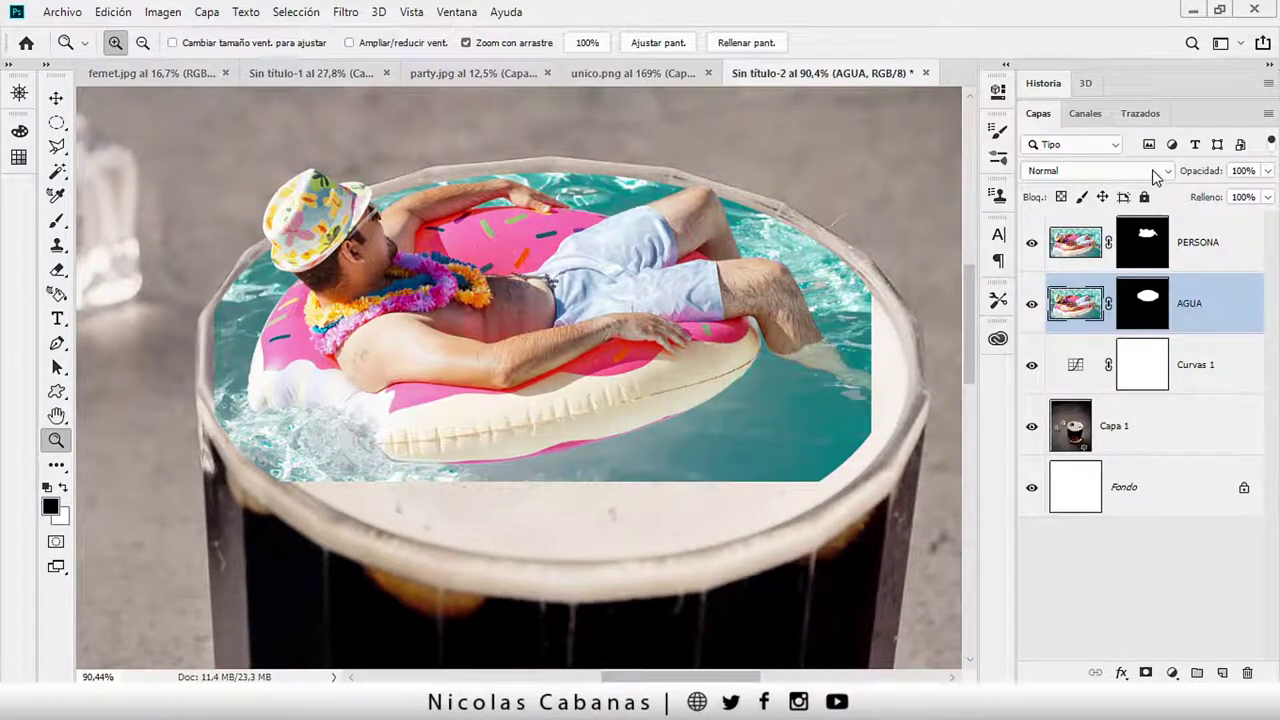
# Desaturate the AGUA water layer to grey with Imagen > Ajustes > Desaturar
pyautogui.click(1155, 173)
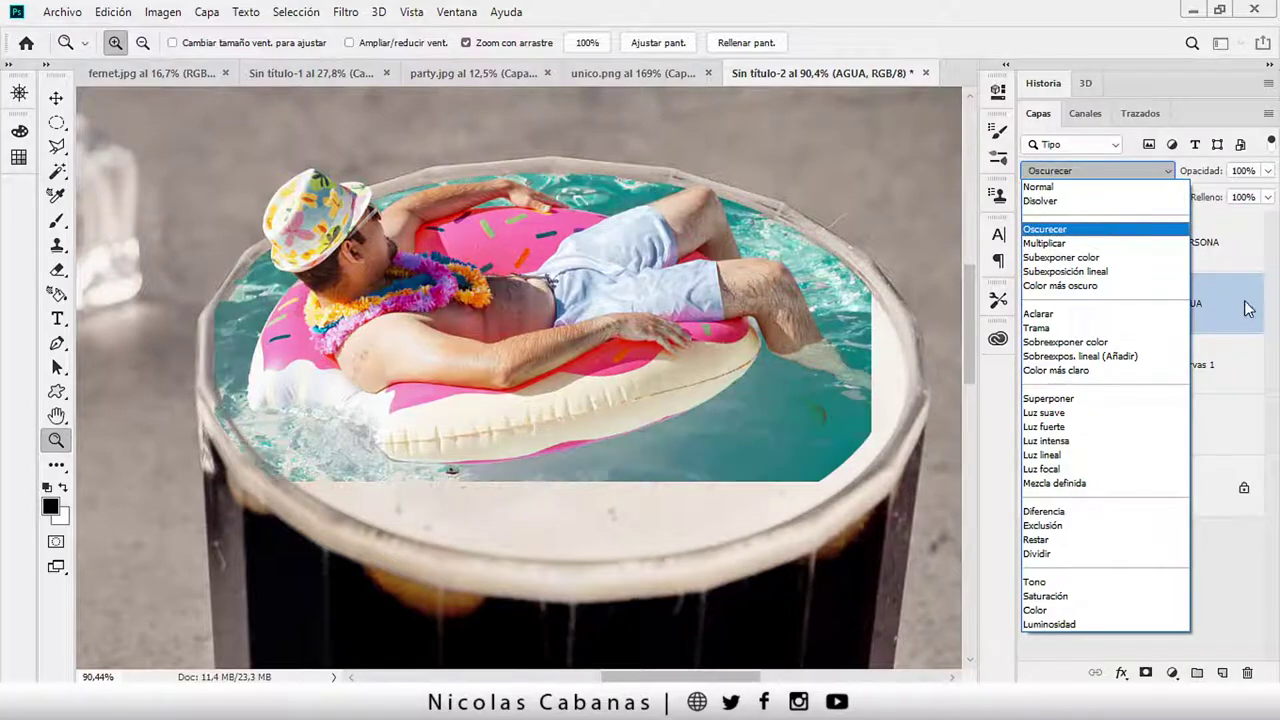
pyautogui.press('Escape')
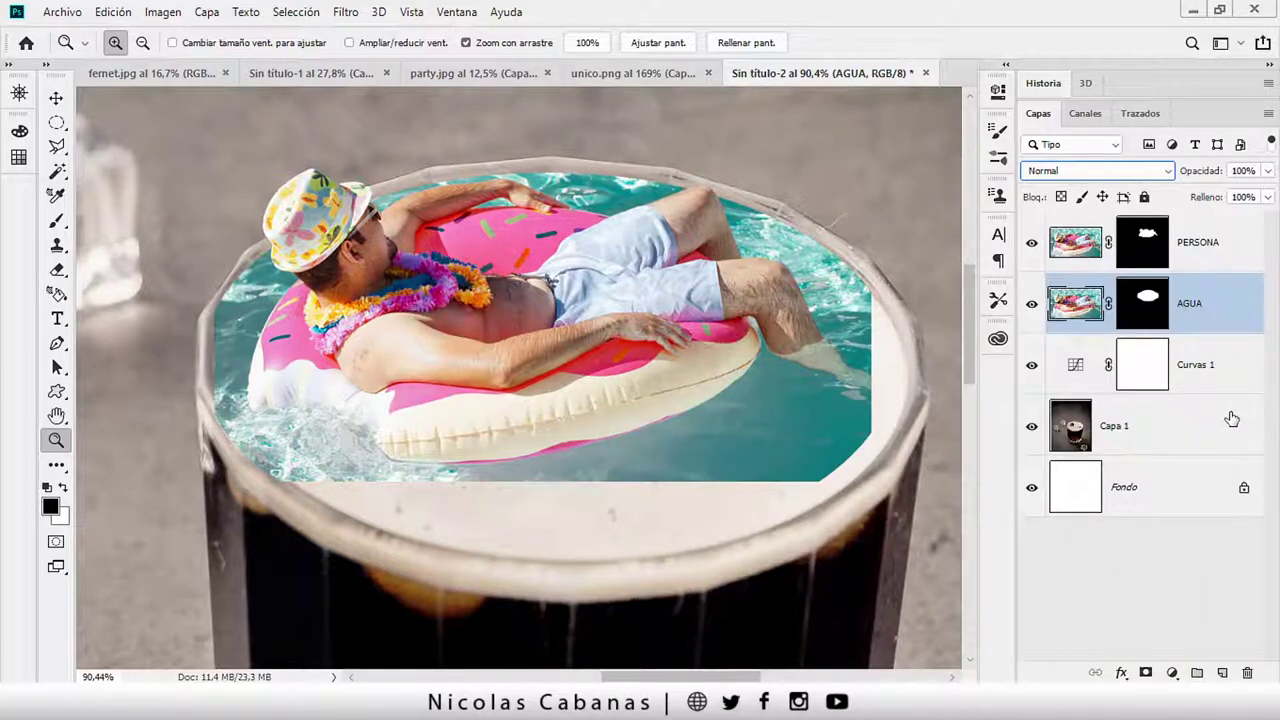
pyautogui.click(162, 12)
pyautogui.moveTo(175, 61)
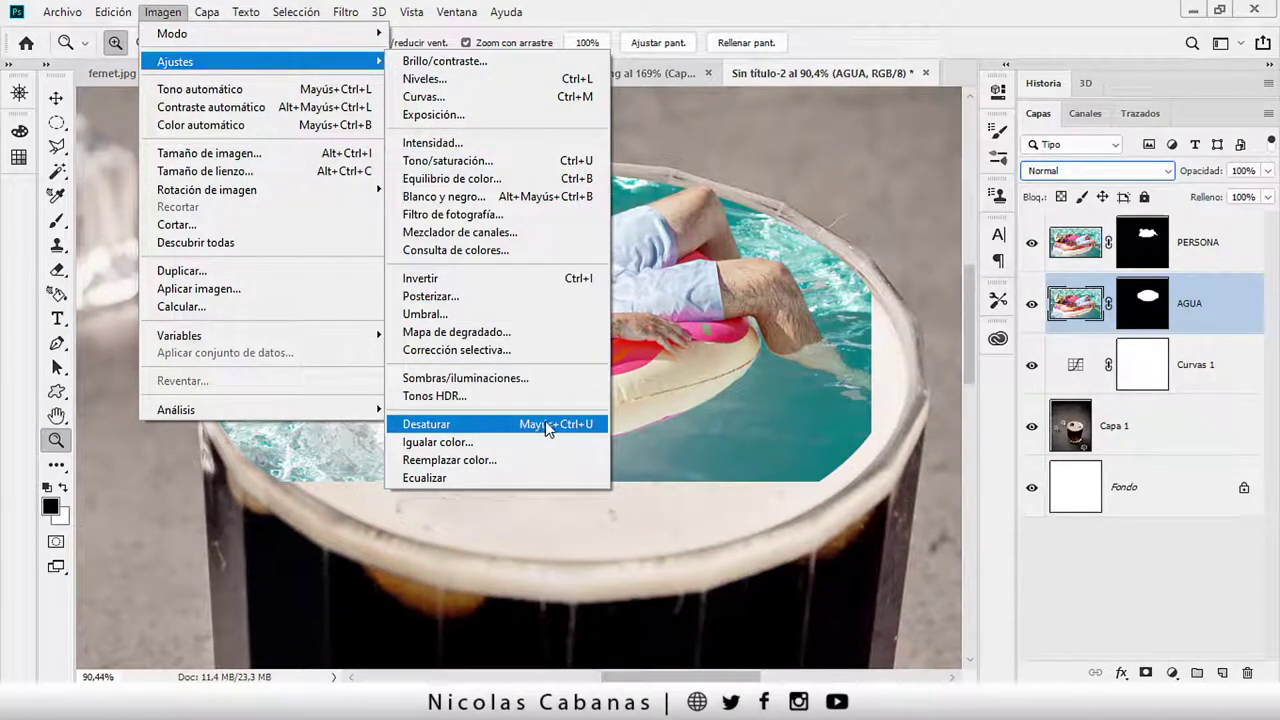
pyautogui.click(517, 426)
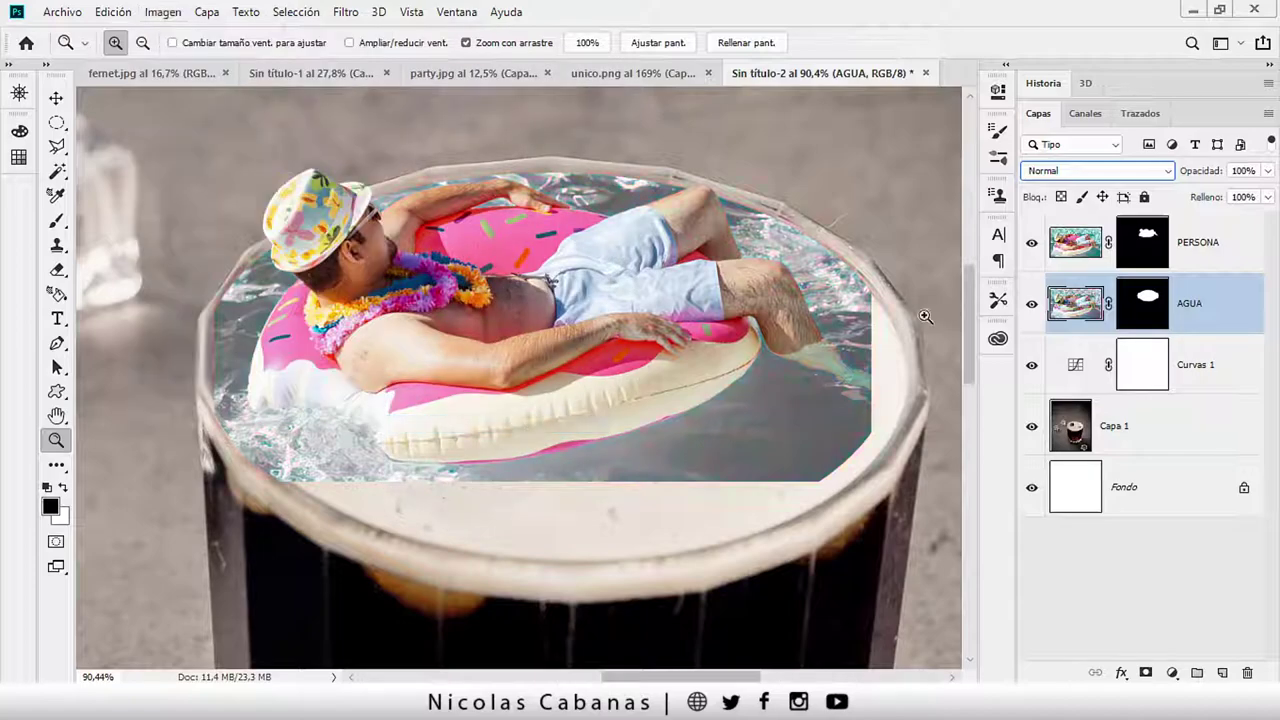
pyautogui.click(1089, 172)
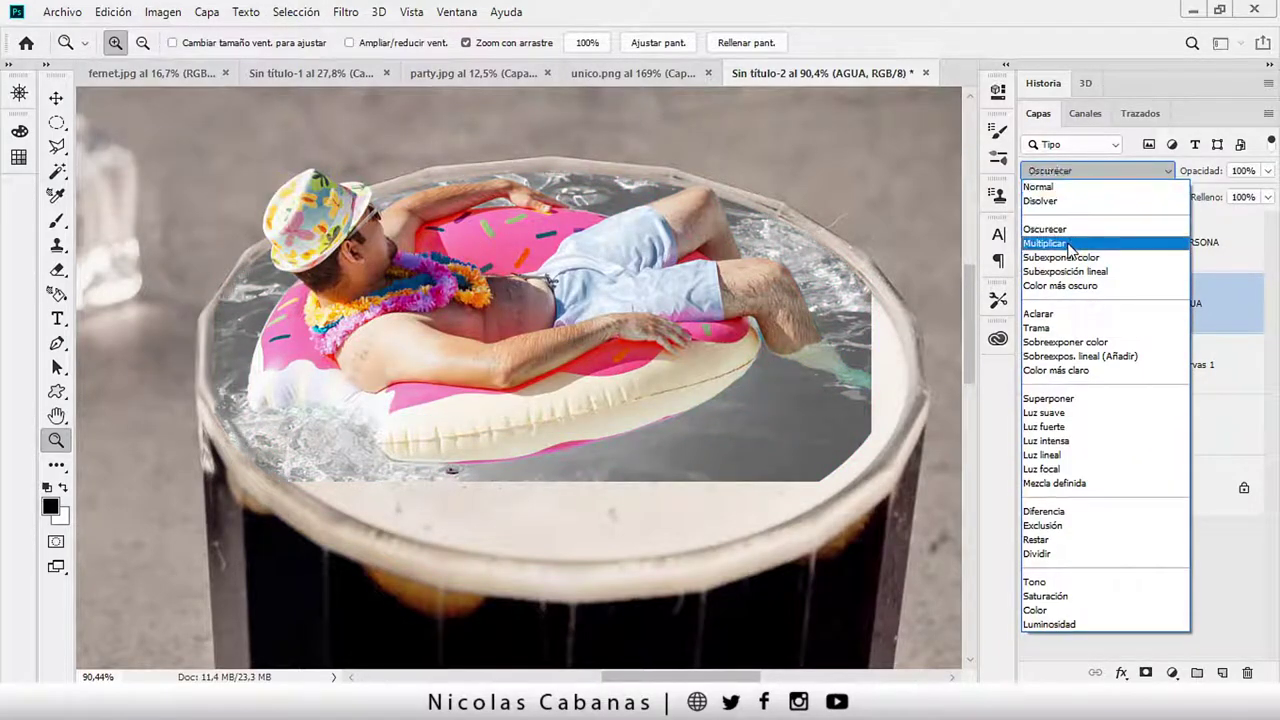
# Preview AGUA's blend modes one by one and settle on Luz fuerte
pyautogui.click(1070, 243)
pyautogui.press('Down')
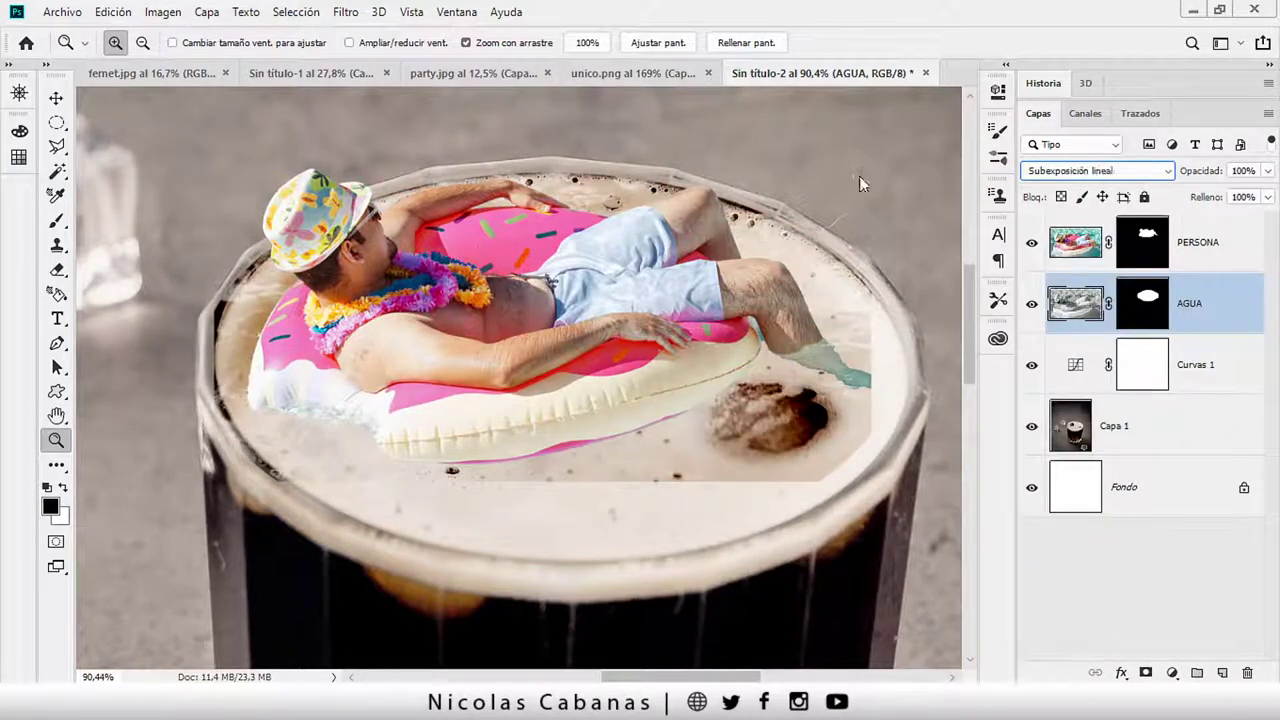
pyautogui.press('Down')
pyautogui.press('Down')
pyautogui.press('Down')
pyautogui.press('Down')
pyautogui.press('Down')
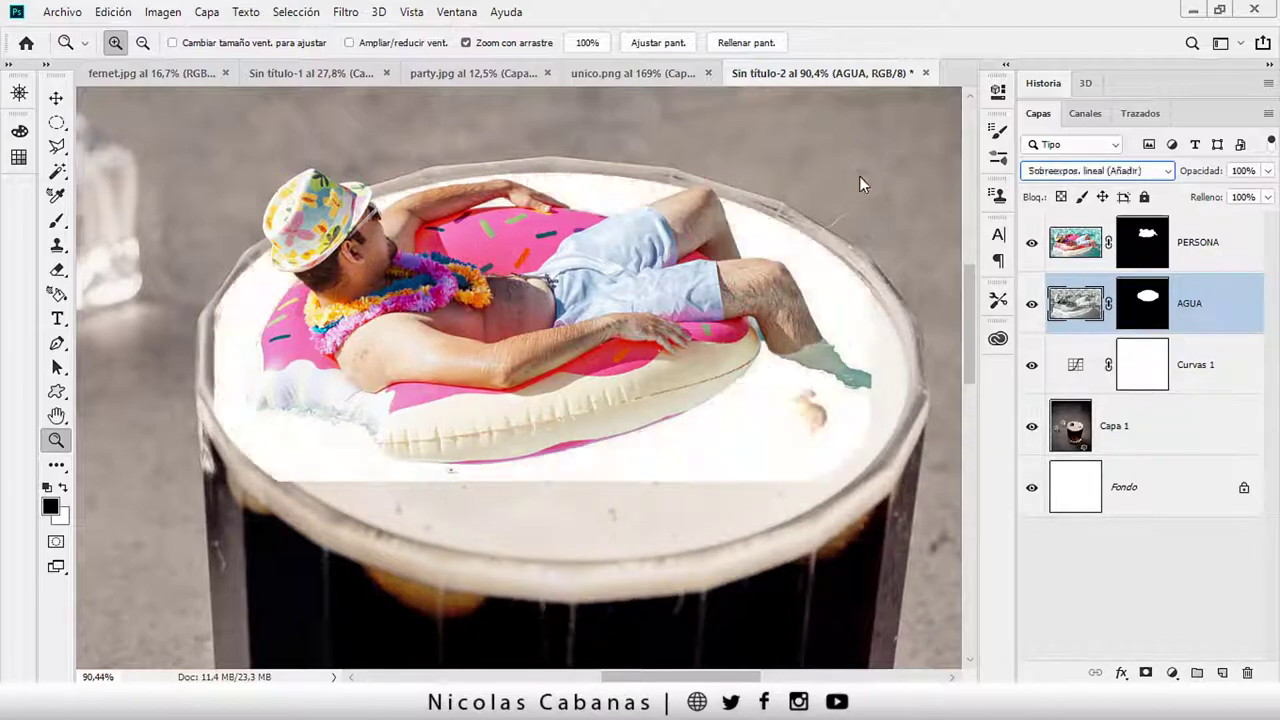
pyautogui.press('Down')
pyautogui.press('Down')
pyautogui.press('Down')
pyautogui.press('Down')
pyautogui.press('Down')
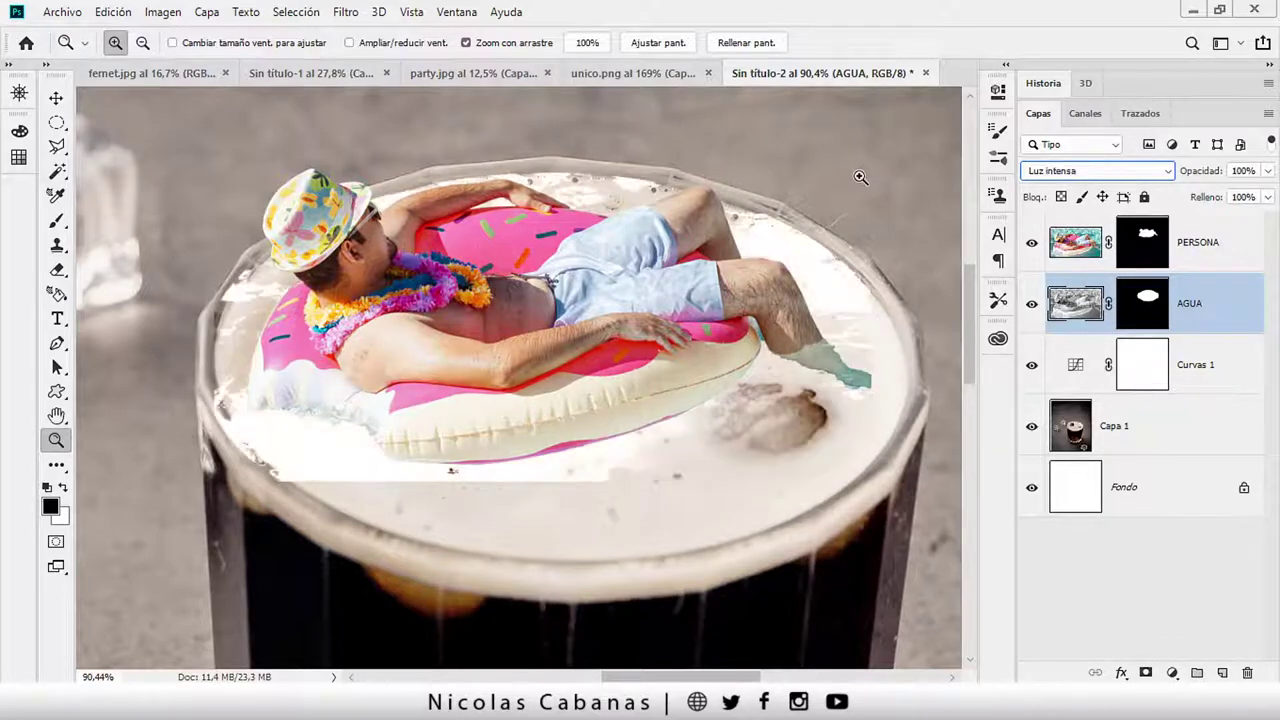
pyautogui.press('Down')
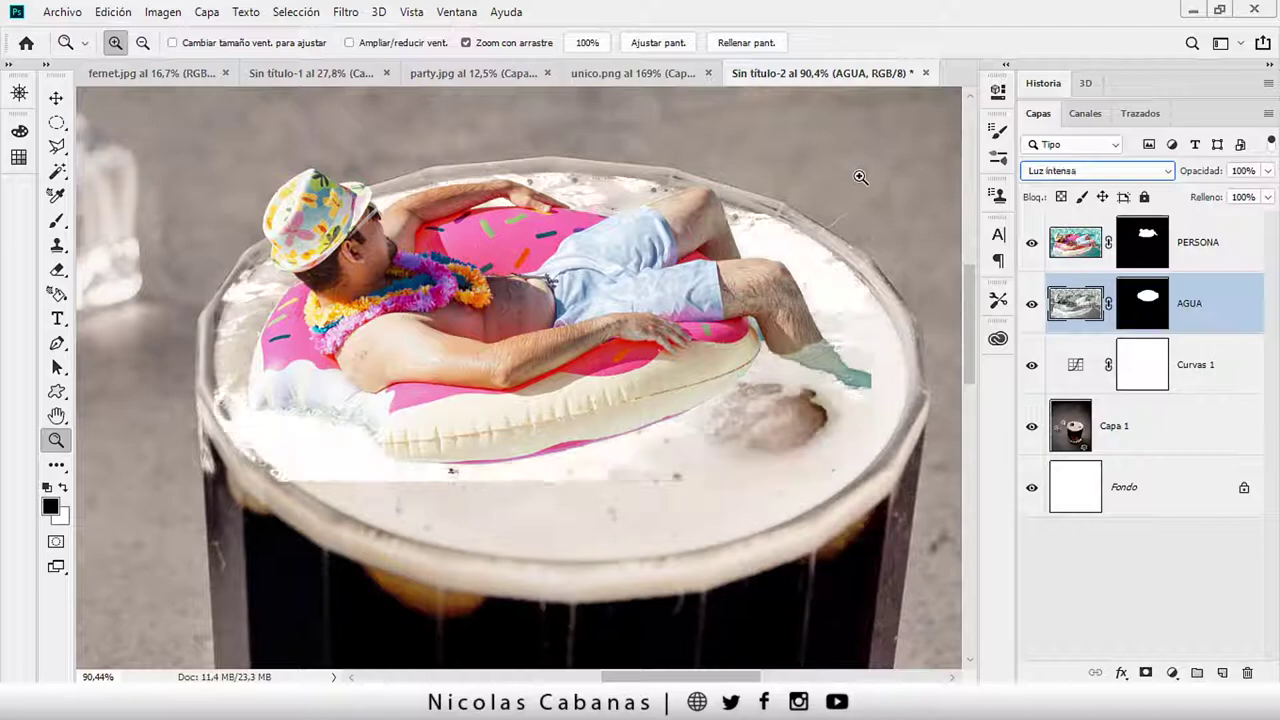
pyautogui.press('Down')
pyautogui.press('Down')
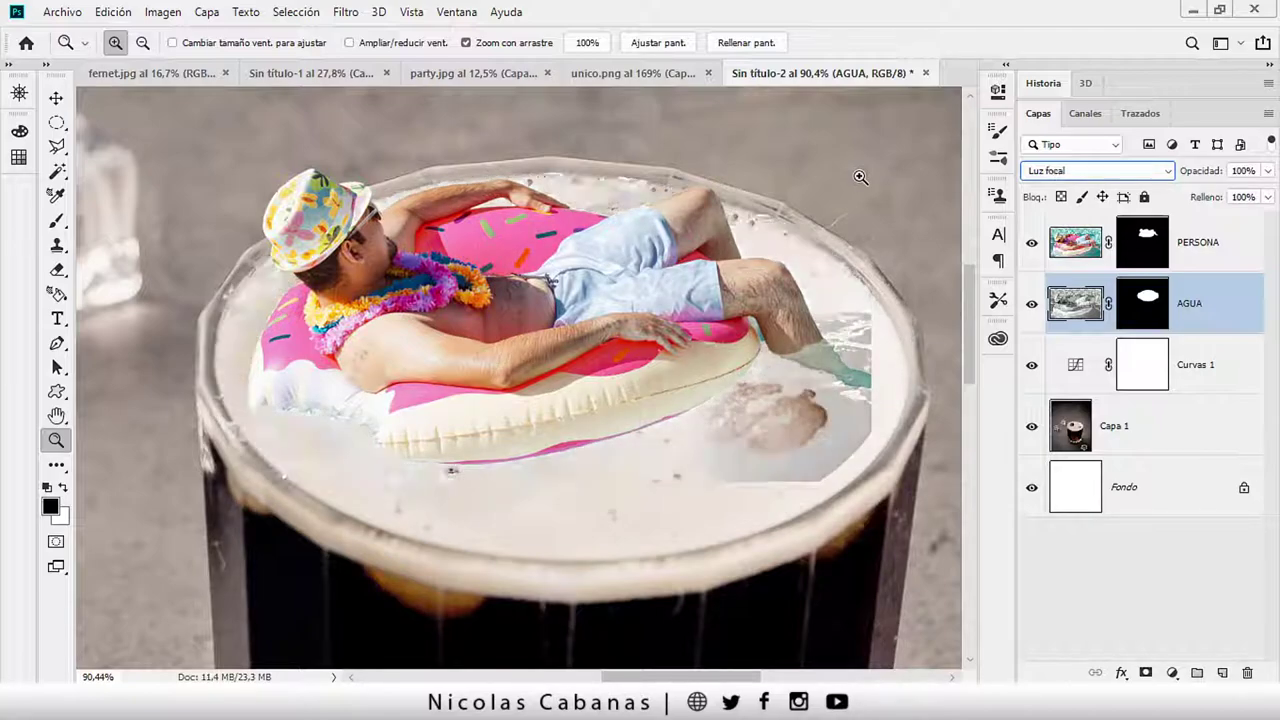
pyautogui.press('Down')
pyautogui.press('Down')
pyautogui.press('Down')
pyautogui.press('Down')
pyautogui.press('Down')
pyautogui.press('Down')
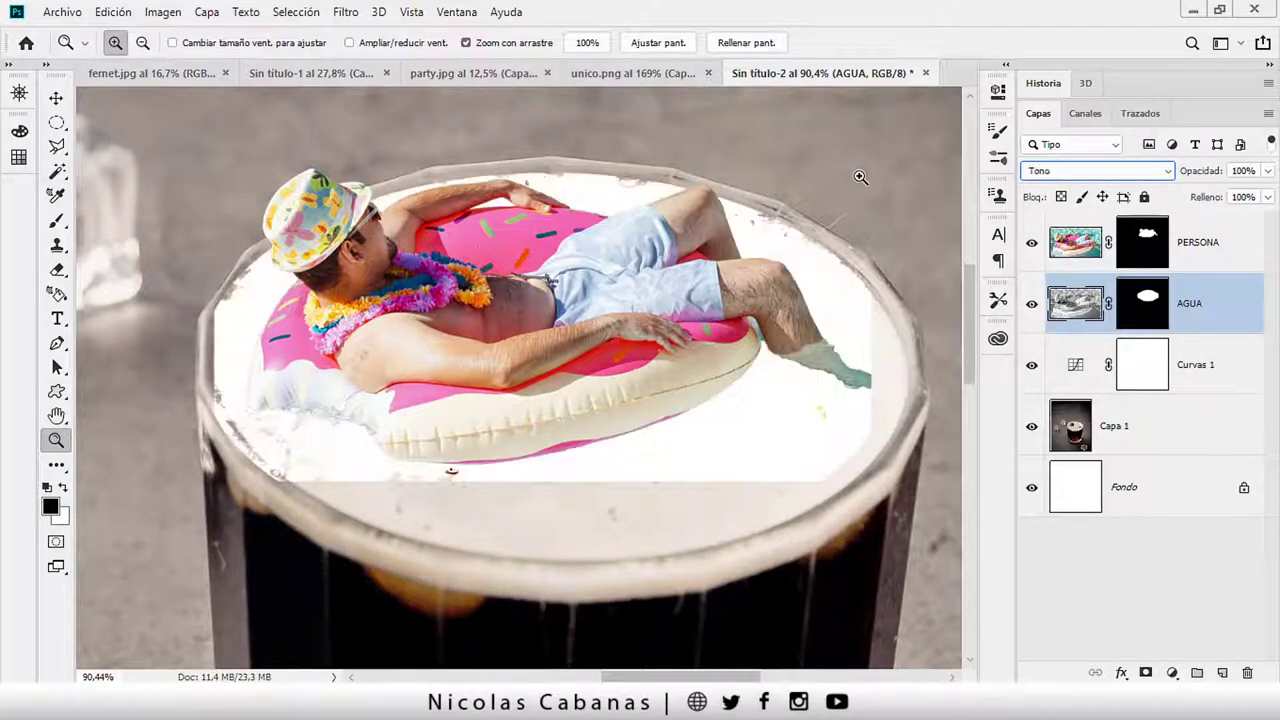
pyautogui.press('Down')
pyautogui.press('Down')
pyautogui.press('Up')
pyautogui.press('Up')
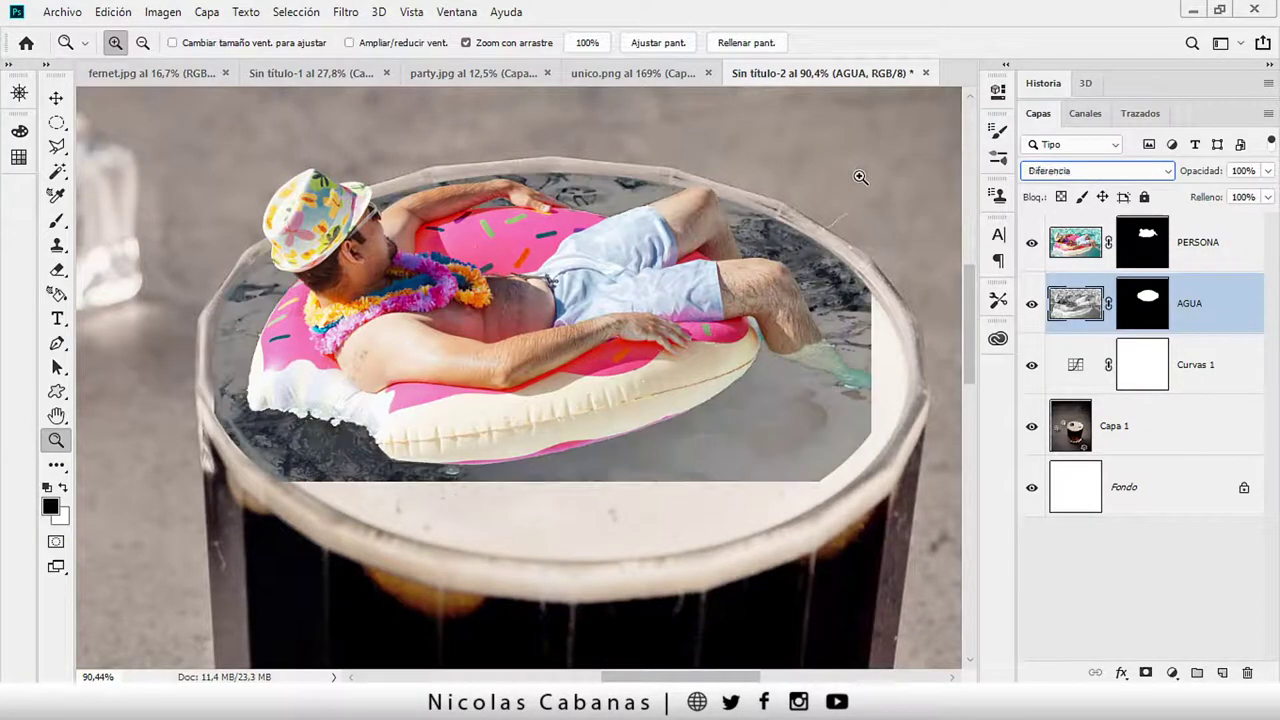
pyautogui.press('Up')
pyautogui.press('Up')
pyautogui.press('Up')
pyautogui.press('Up')
pyautogui.press('Down')
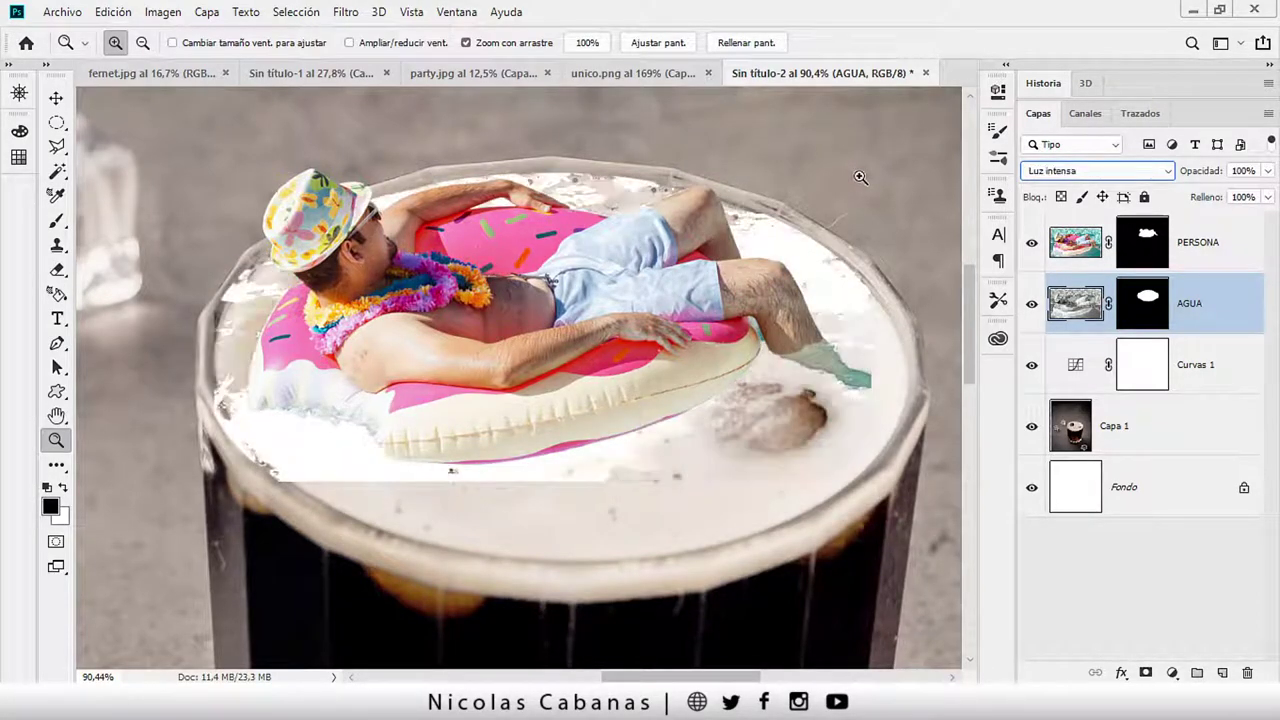
pyautogui.press('Up')
pyautogui.press('Up')
pyautogui.press('Up')
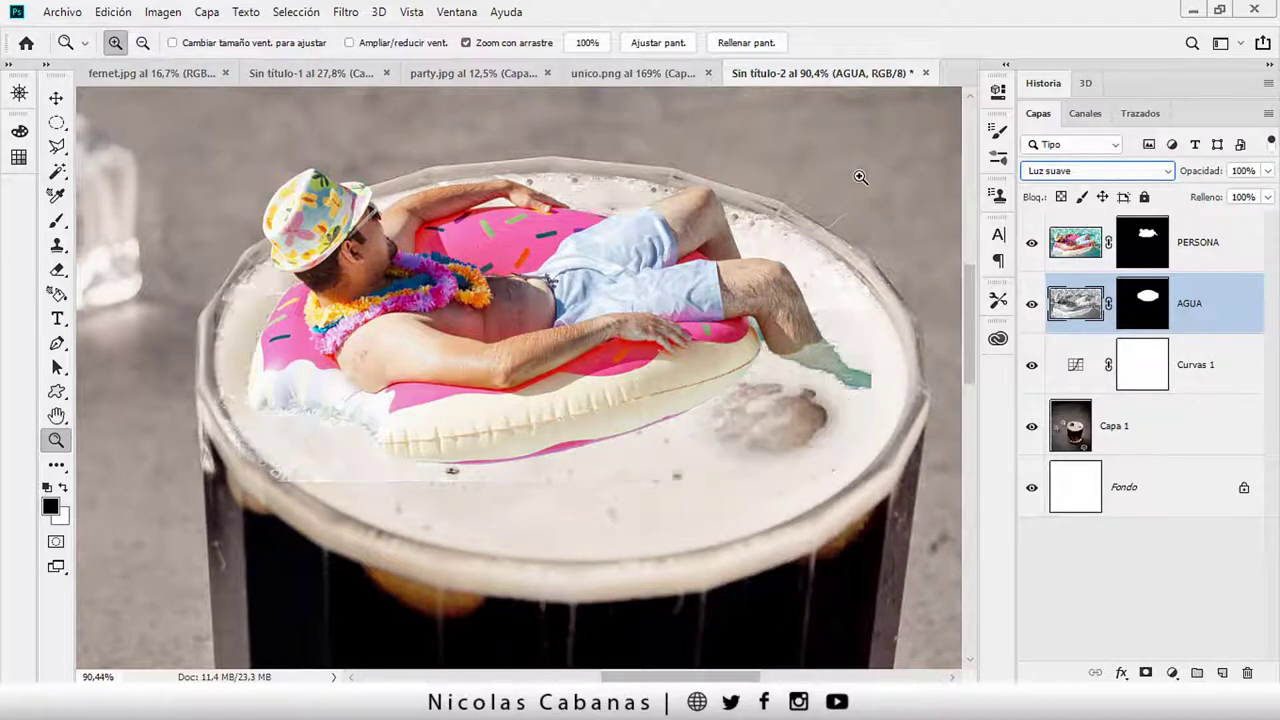
pyautogui.press('Up')
pyautogui.press('Up')
pyautogui.press('Down')
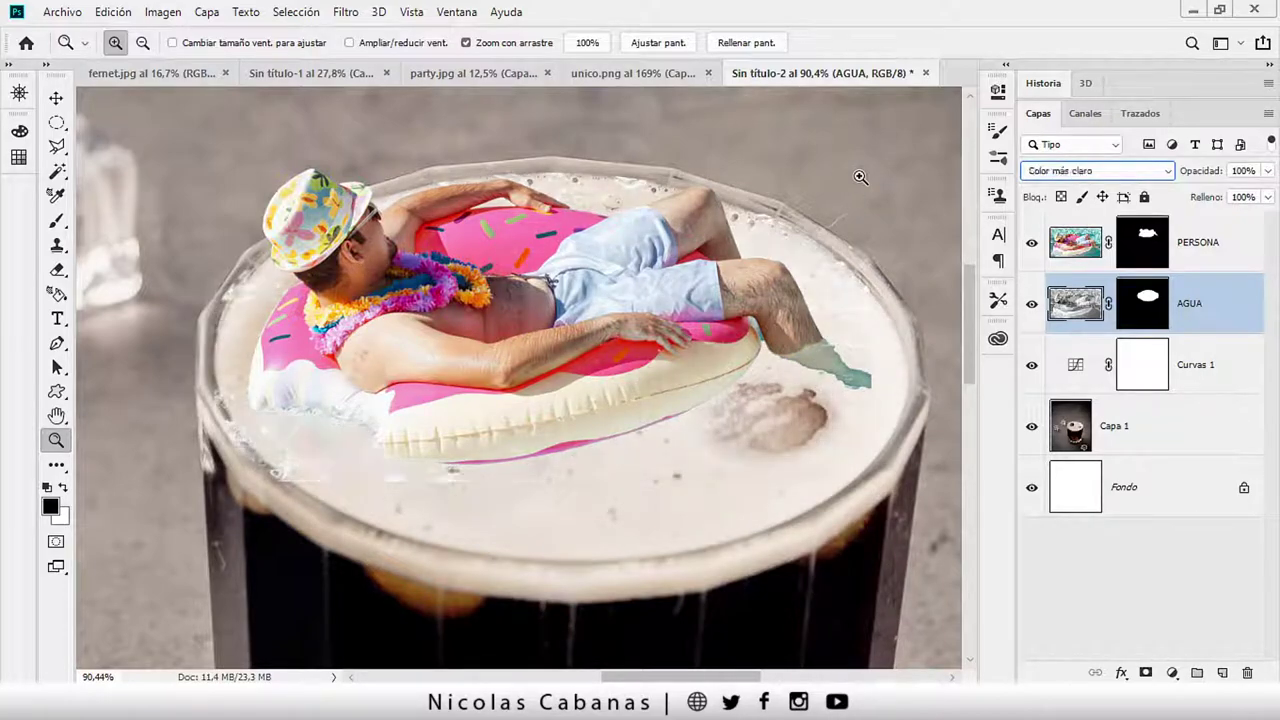
pyautogui.press('Up')
pyautogui.press('Up')
pyautogui.press('Up')
pyautogui.press('Up')
pyautogui.press('Down')
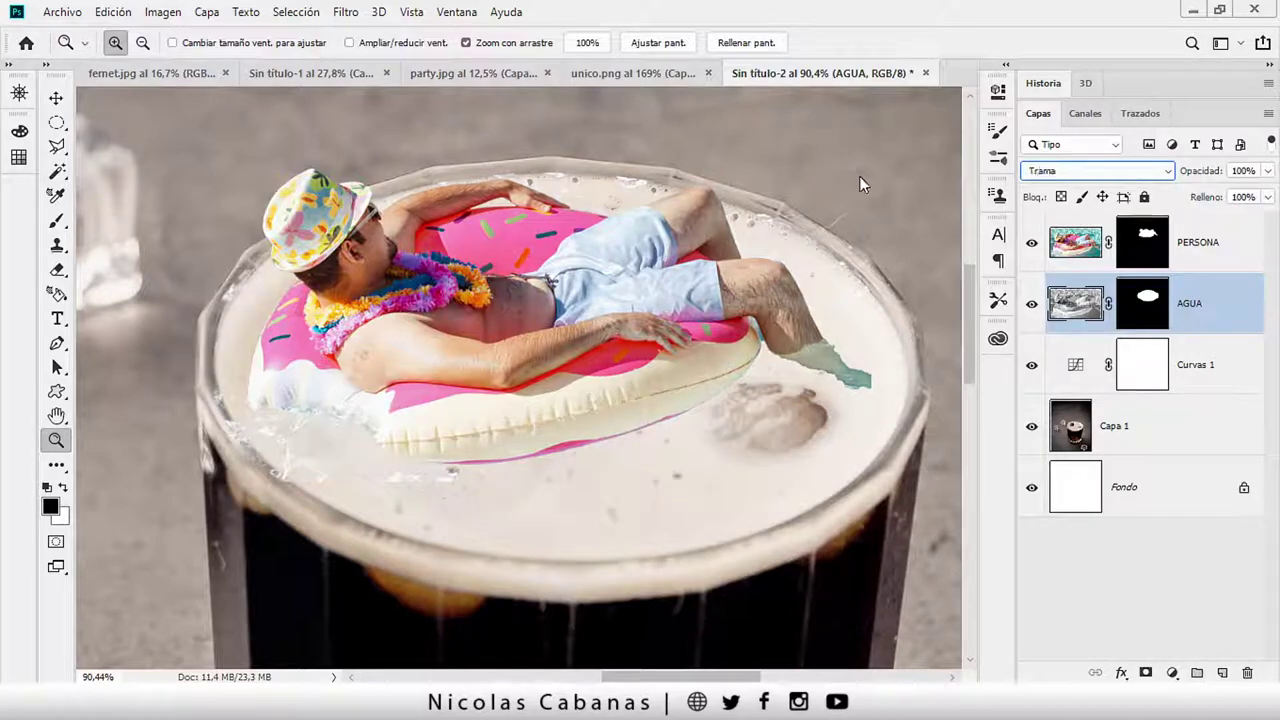
pyautogui.press('Down')
pyautogui.press('Down')
pyautogui.press('Down')
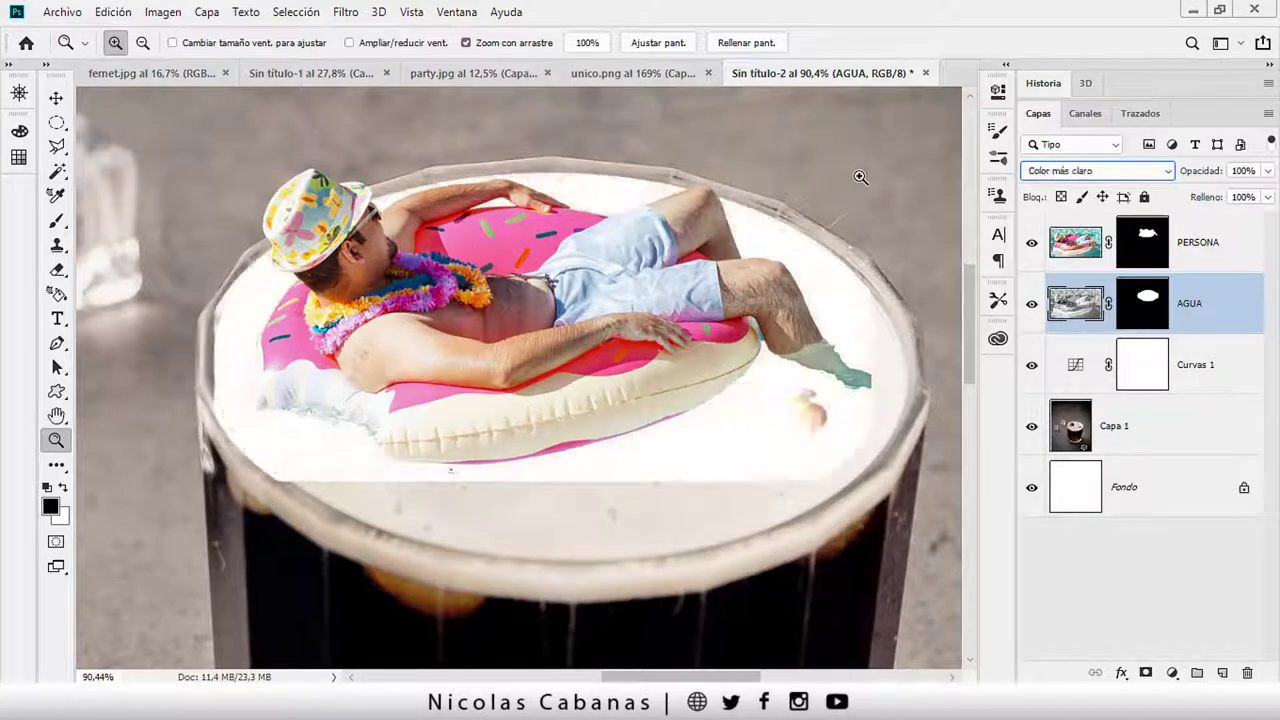
pyautogui.press('Down')
pyautogui.press('Down')
pyautogui.press('Down')
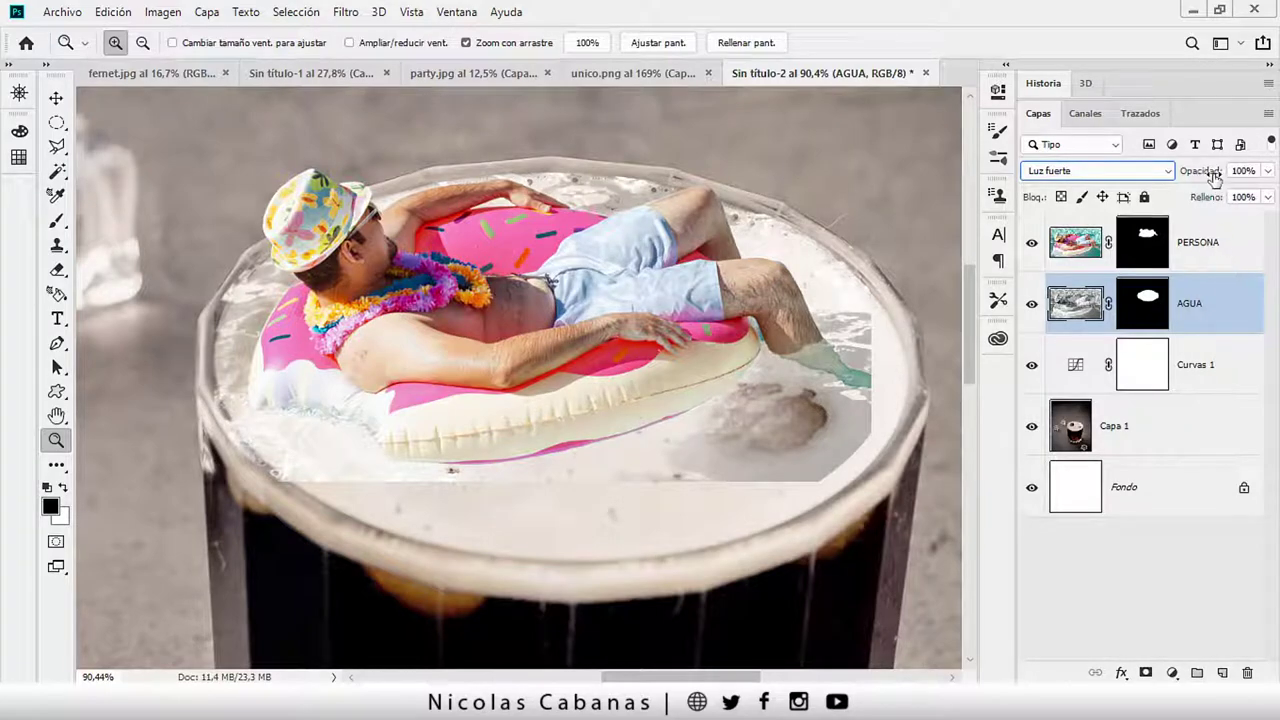
# Set AGUA's opacity to 67% and scale its elliptical mask down to about 98.84%
pyautogui.moveTo(1212, 171); pyautogui.dragTo(1183, 173)
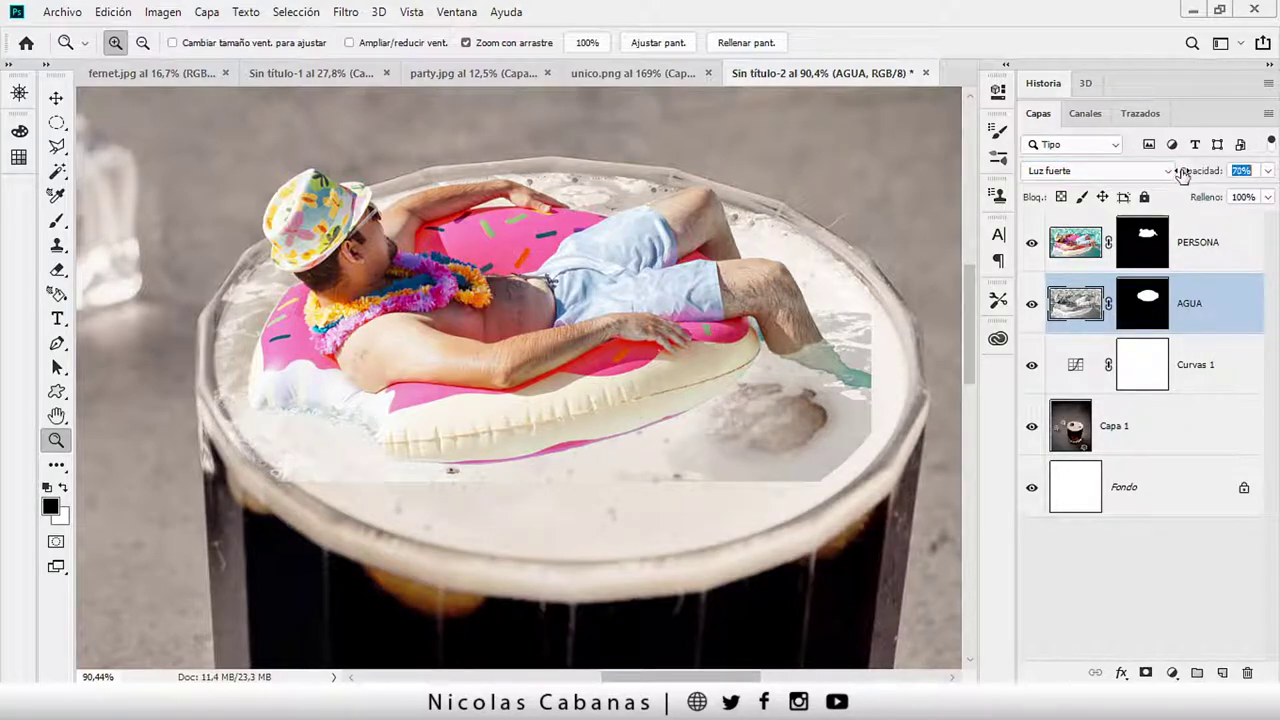
pyautogui.click(1136, 310)
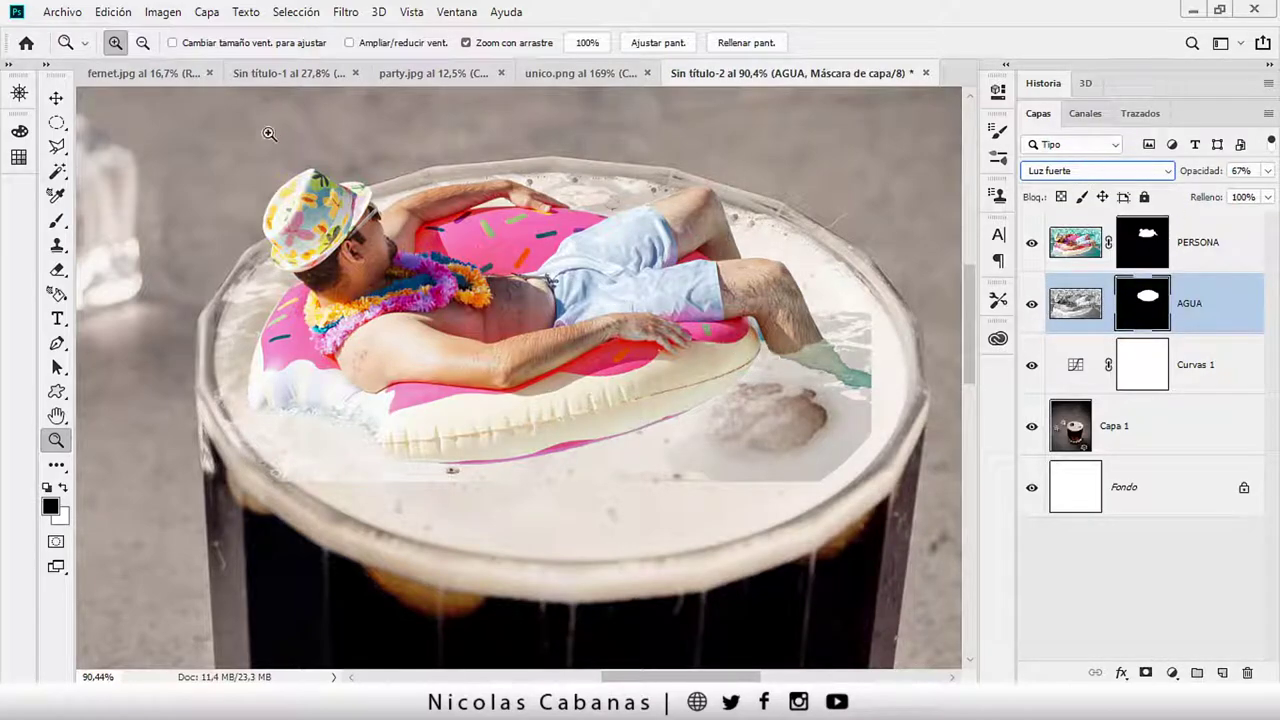
pyautogui.click(56, 97)
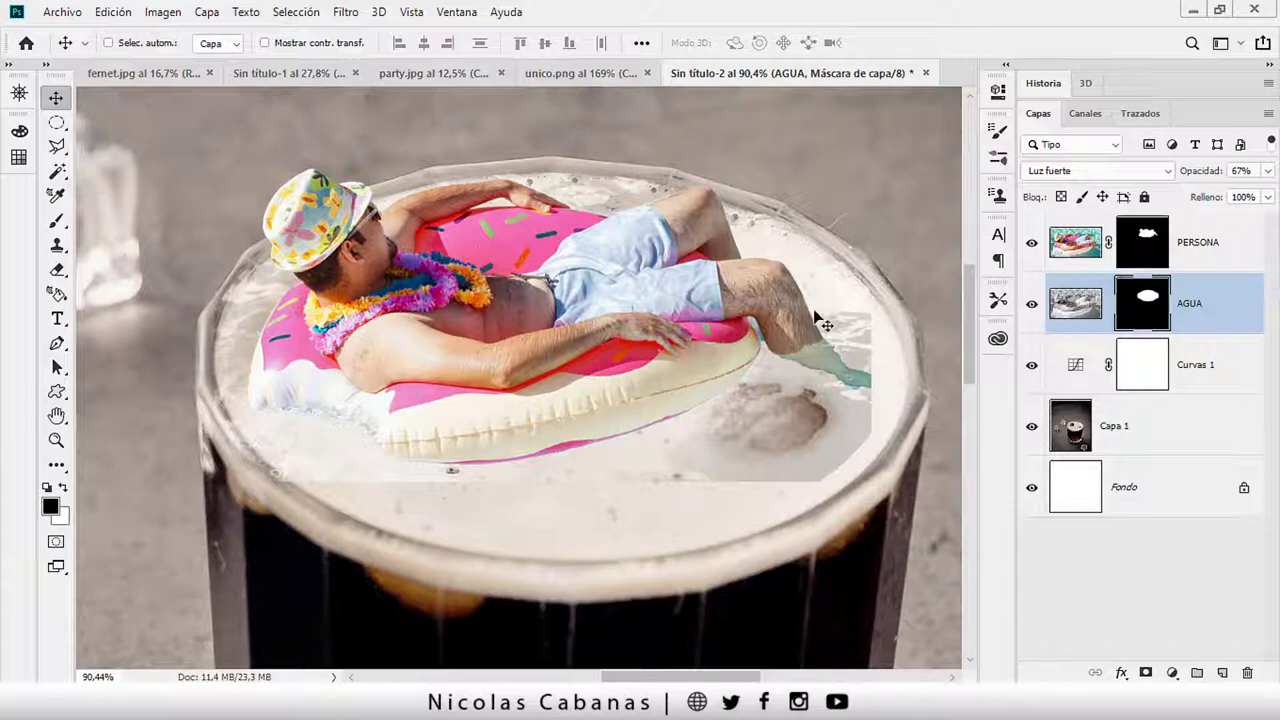
pyautogui.moveTo(818, 322); pyautogui.dragTo(763, 335)
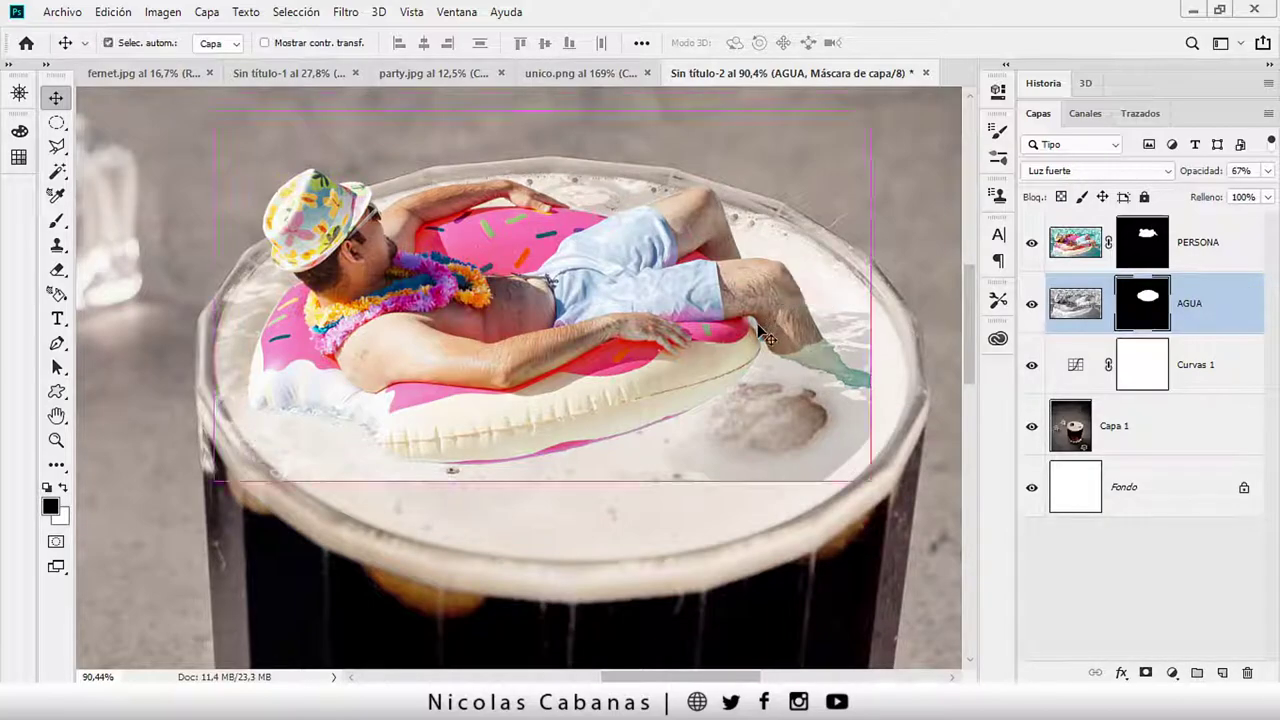
pyautogui.hotkey('ctrl', 't')
pyautogui.moveTo(202, 158); pyautogui.dragTo(209, 162)
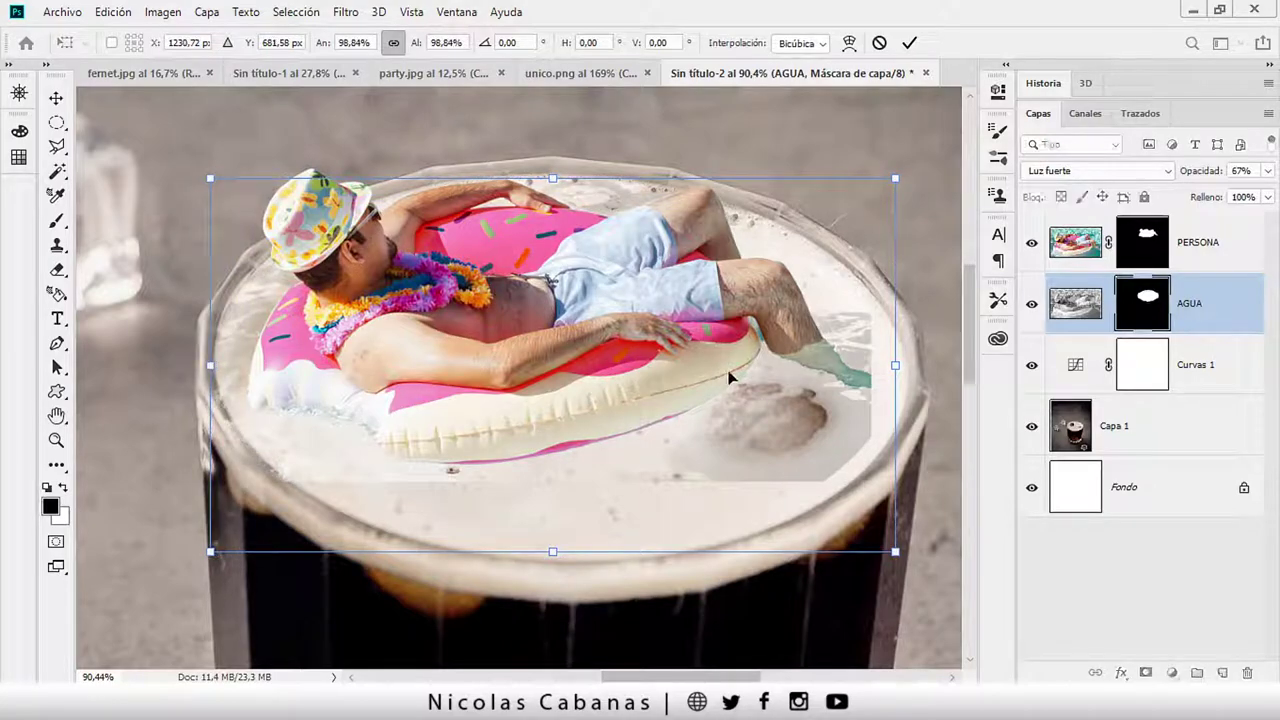
pyautogui.press('Return')
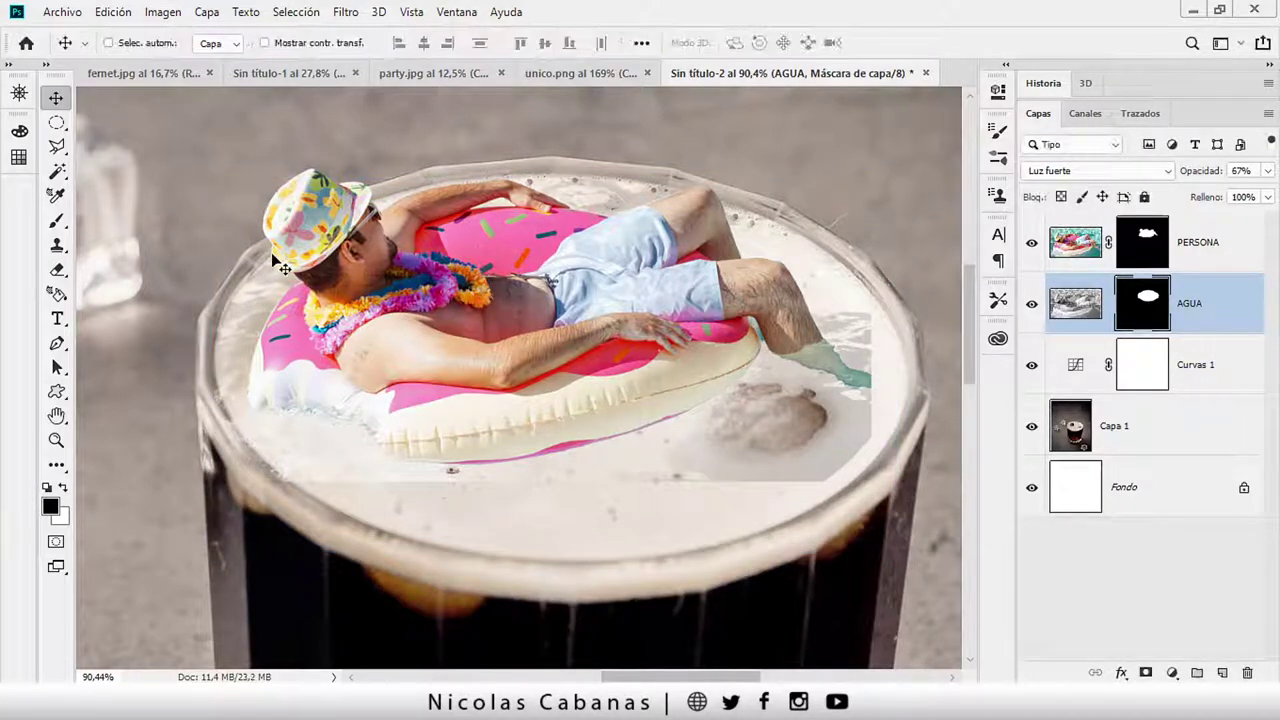
pyautogui.press('z')
pyautogui.moveTo(271, 252); pyautogui.dragTo(338, 252)
# Zoom out and toggle AGUA off and on to compare, then target its image thumbnail
pyautogui.press('v')
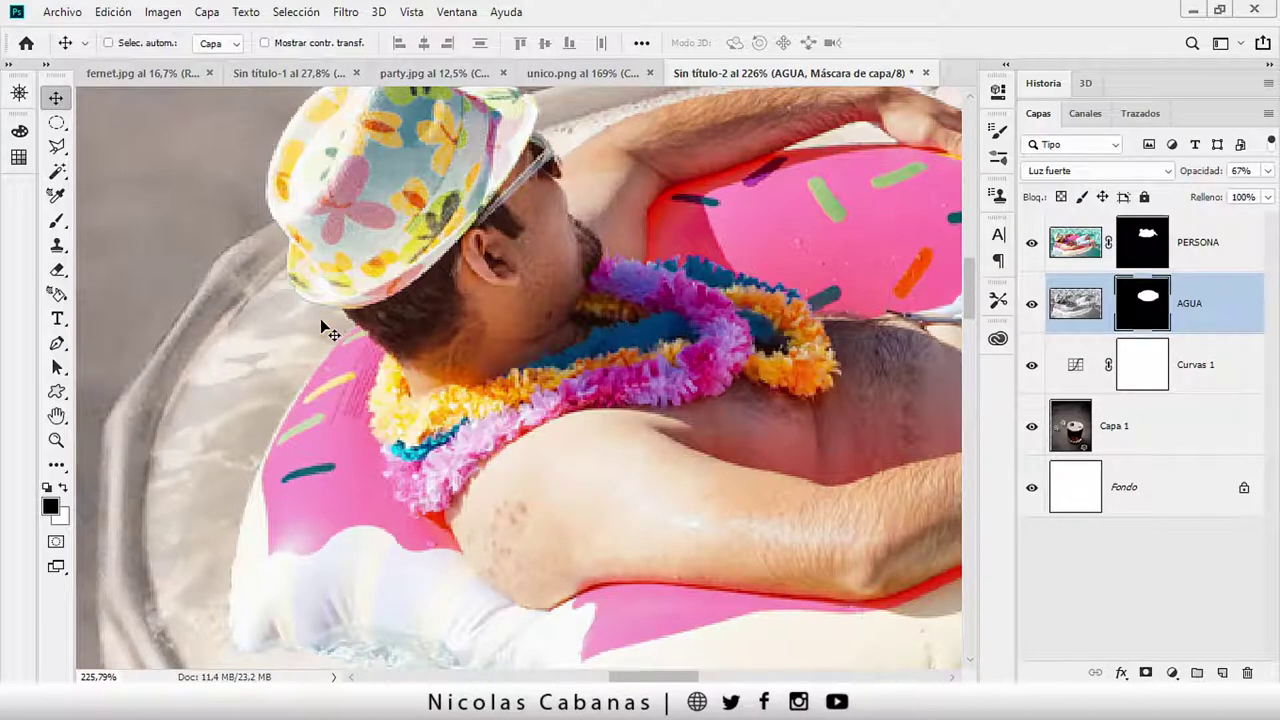
pyautogui.press('z')
pyautogui.moveTo(540, 295)
pyautogui.mouseDown()
pyautogui.moveTo(440, 314)
pyautogui.moveTo(452, 371)
pyautogui.mouseUp()
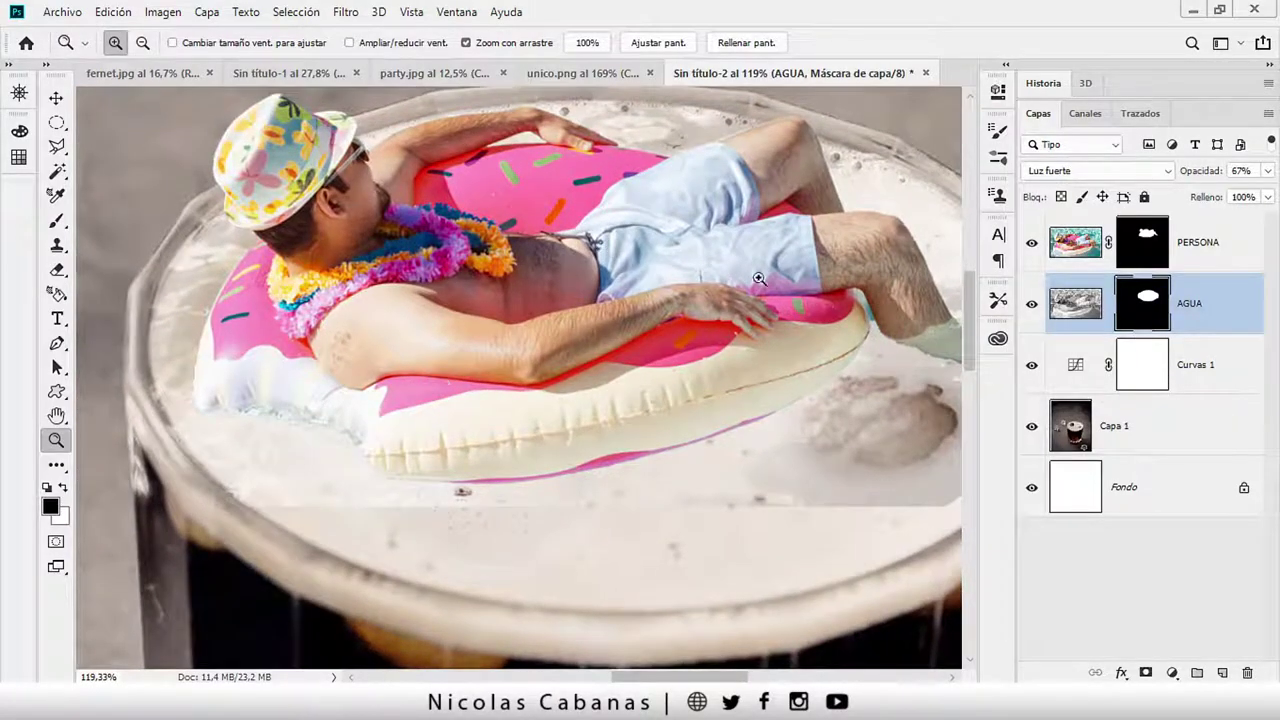
pyautogui.moveTo(683, 312); pyautogui.dragTo(569, 351)
pyautogui.click(1030, 305)
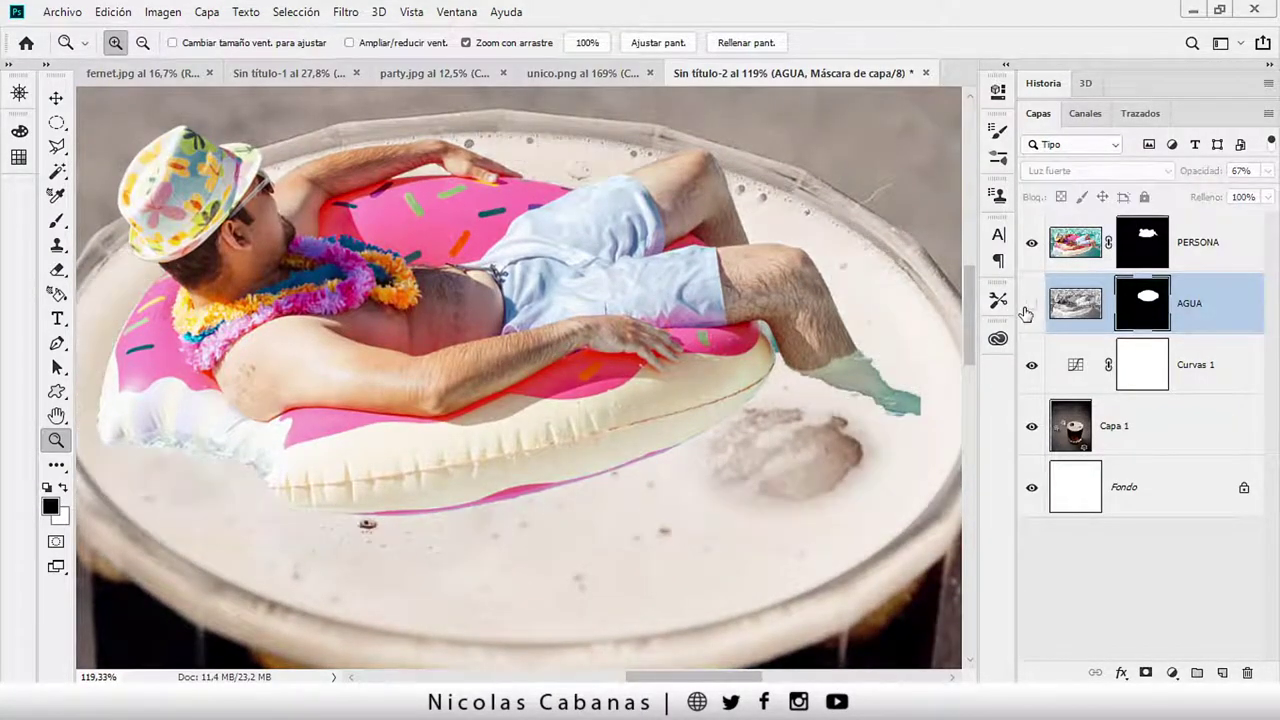
pyautogui.click(1031, 304)
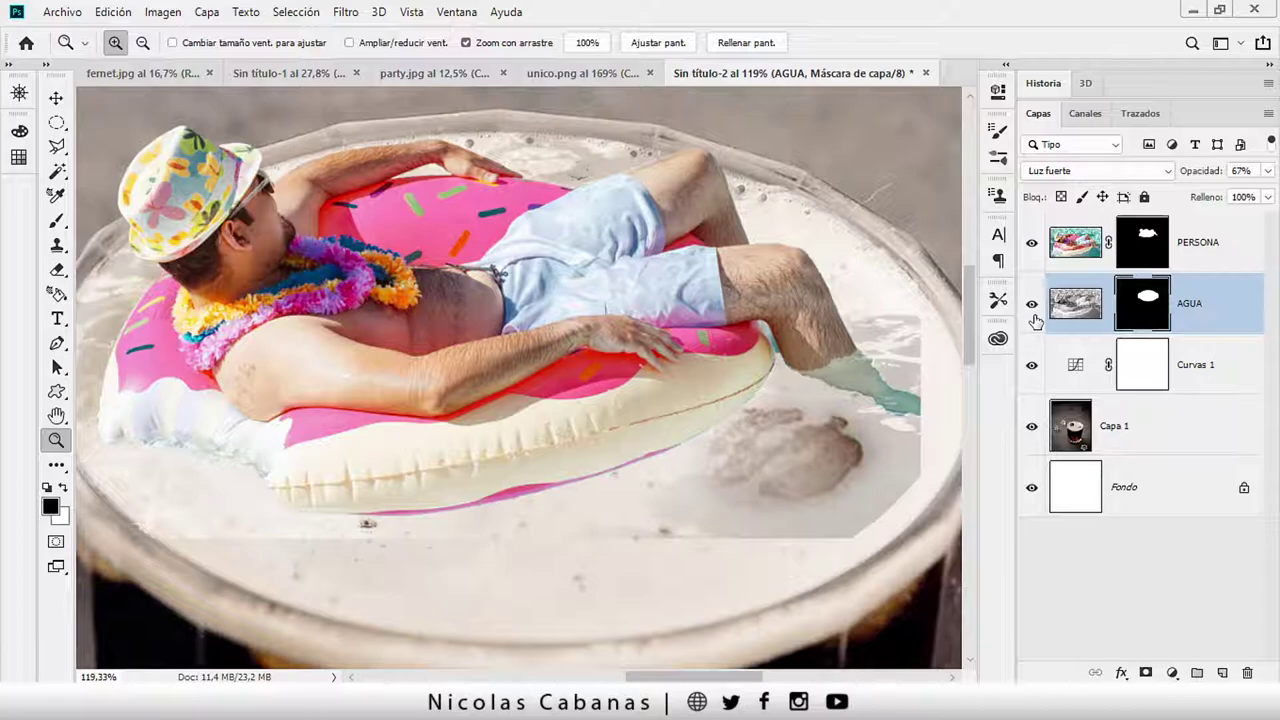
pyautogui.moveTo(939, 322); pyautogui.dragTo(783, 314)
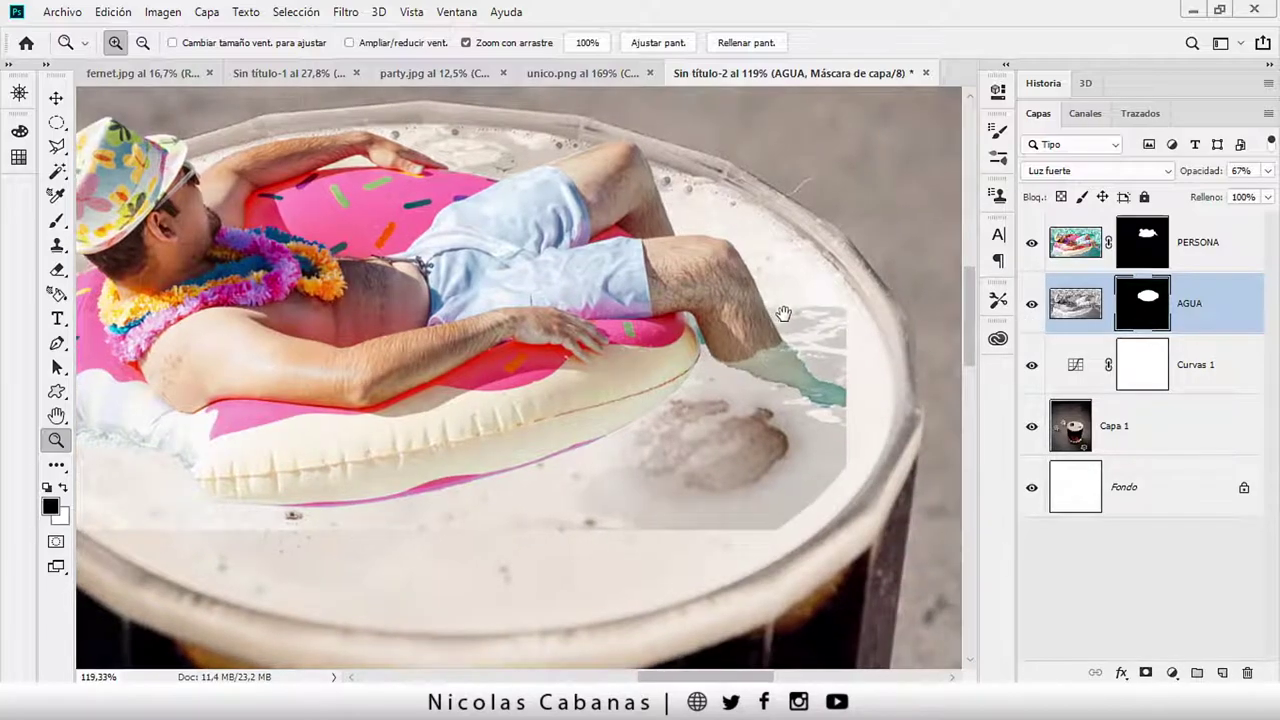
pyautogui.click(1031, 304)
pyautogui.click(1031, 304)
pyautogui.click(1075, 303)
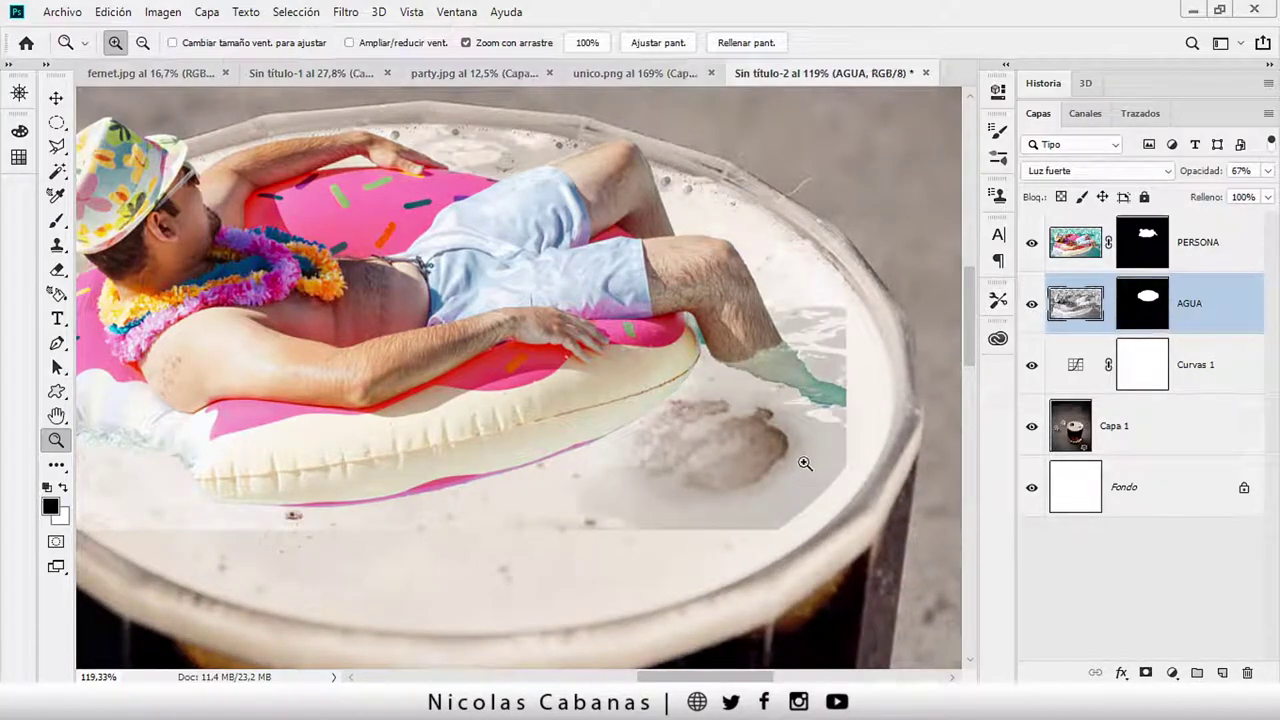
# Set up a low-opacity brush, undo a test stroke, and target the AGUA mask
pyautogui.press('b')
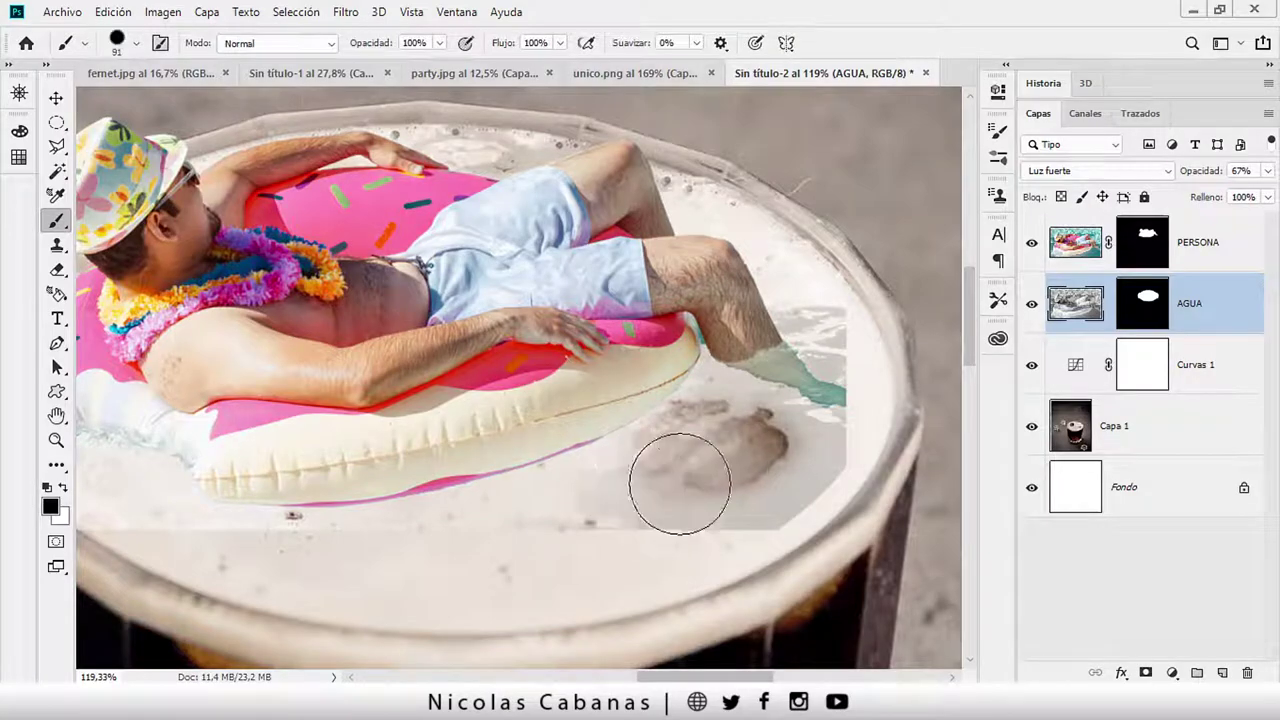
pyautogui.rightClick(610, 290)
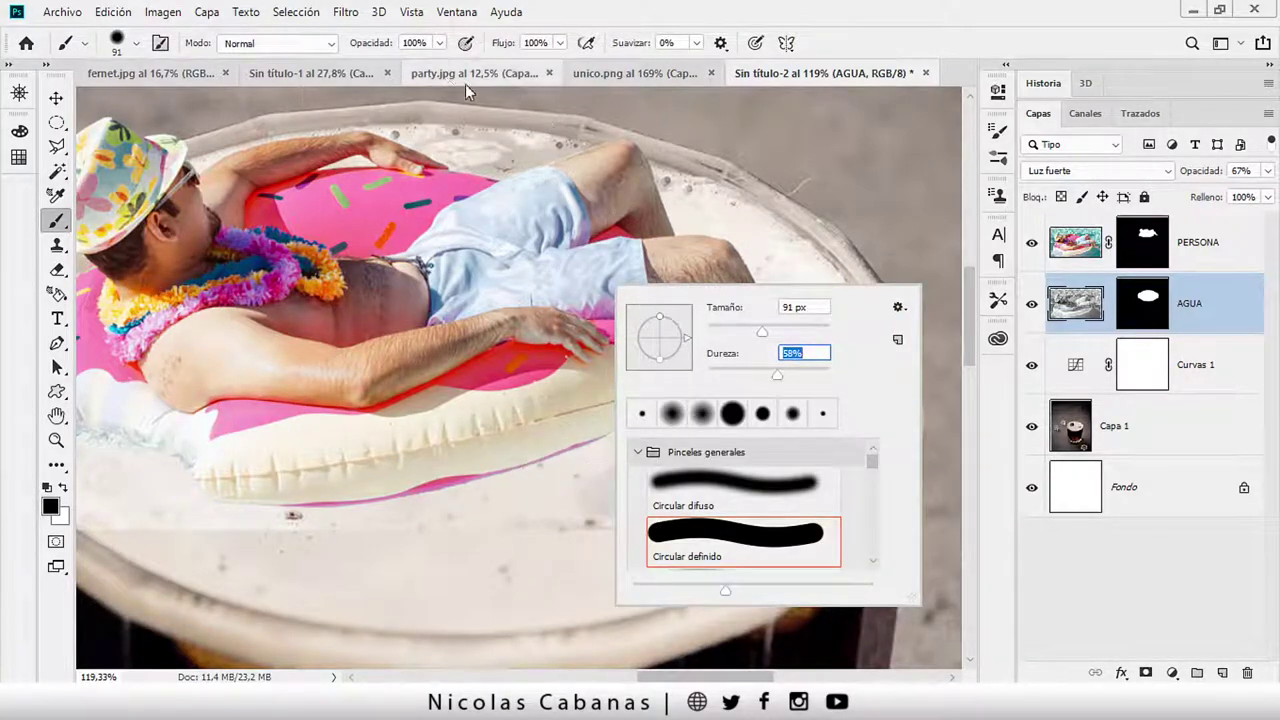
pyautogui.press('5')
pyautogui.press('6')
pyautogui.press('Return')
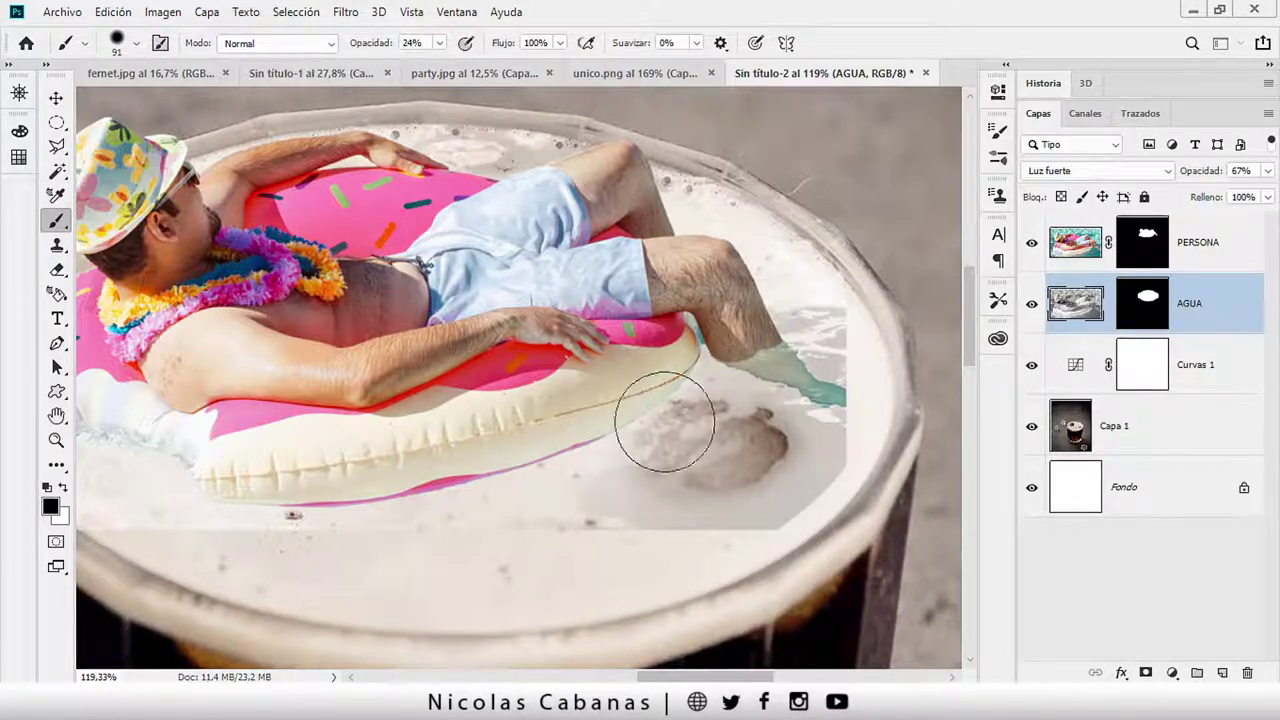
pyautogui.moveTo(662, 528); pyautogui.dragTo(710, 520)
pyautogui.hotkey('ctrl', 'z')
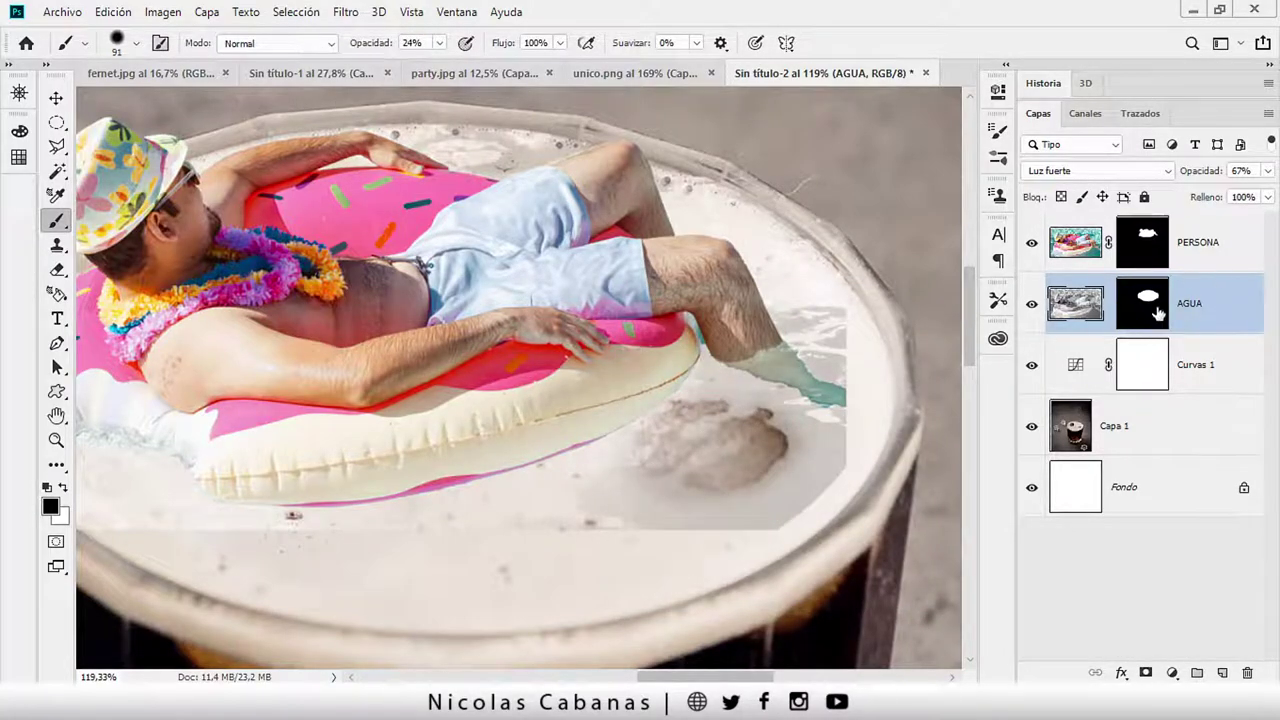
pyautogui.click(1142, 303)
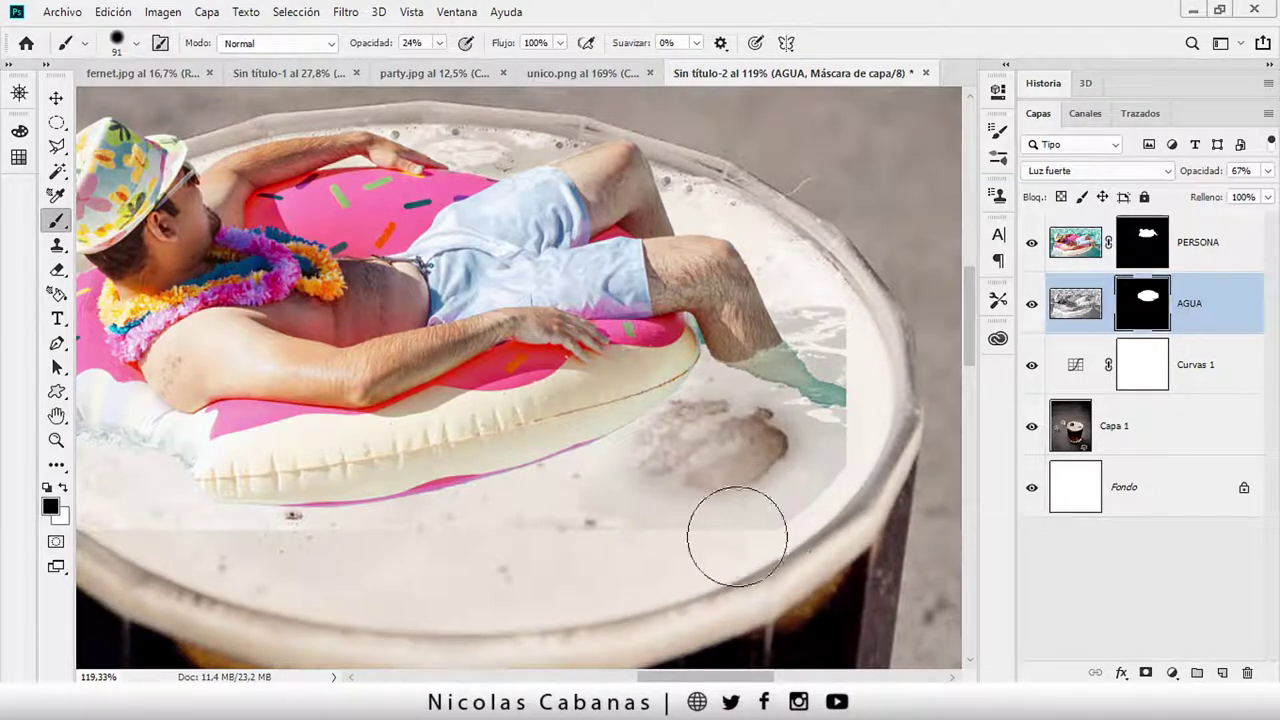
# Raise the brush opacity, mask the water out along the right rim, then target PERSONA's mask
pyautogui.moveTo(363, 48); pyautogui.dragTo(385, 48)
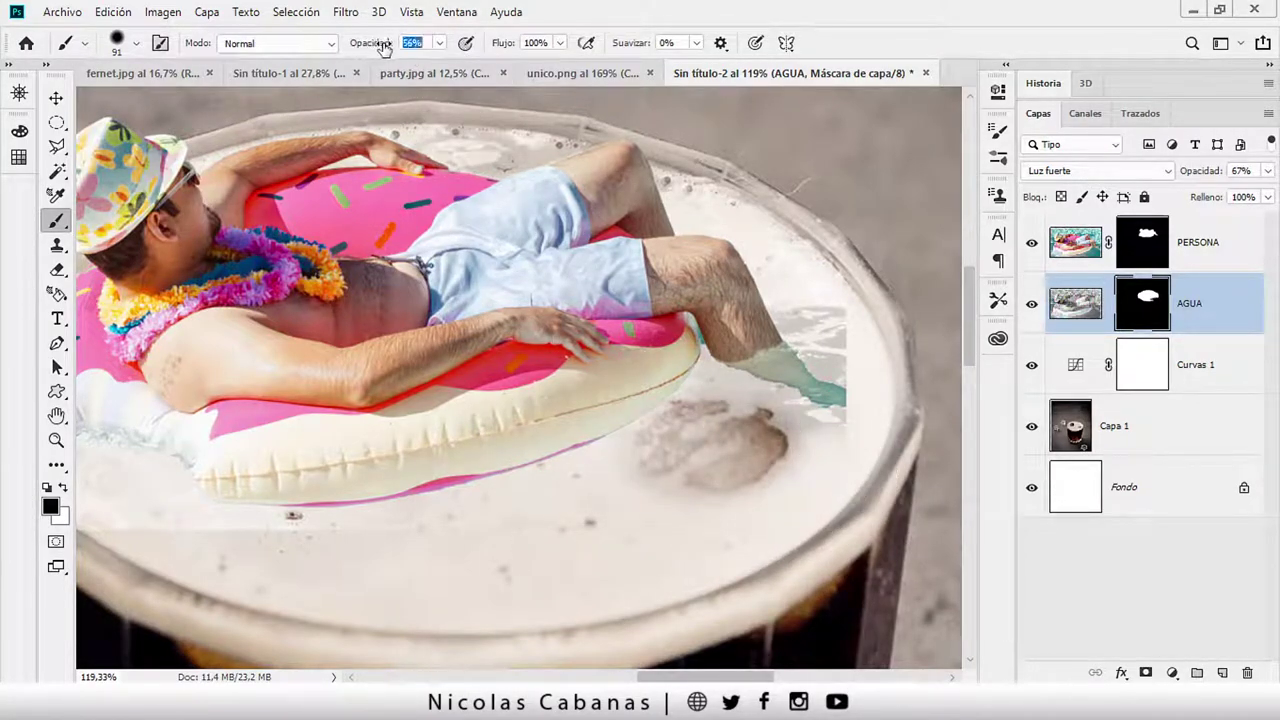
pyautogui.moveTo(383, 48); pyautogui.dragTo(391, 48)
pyautogui.moveTo(415, 547); pyautogui.dragTo(662, 510)
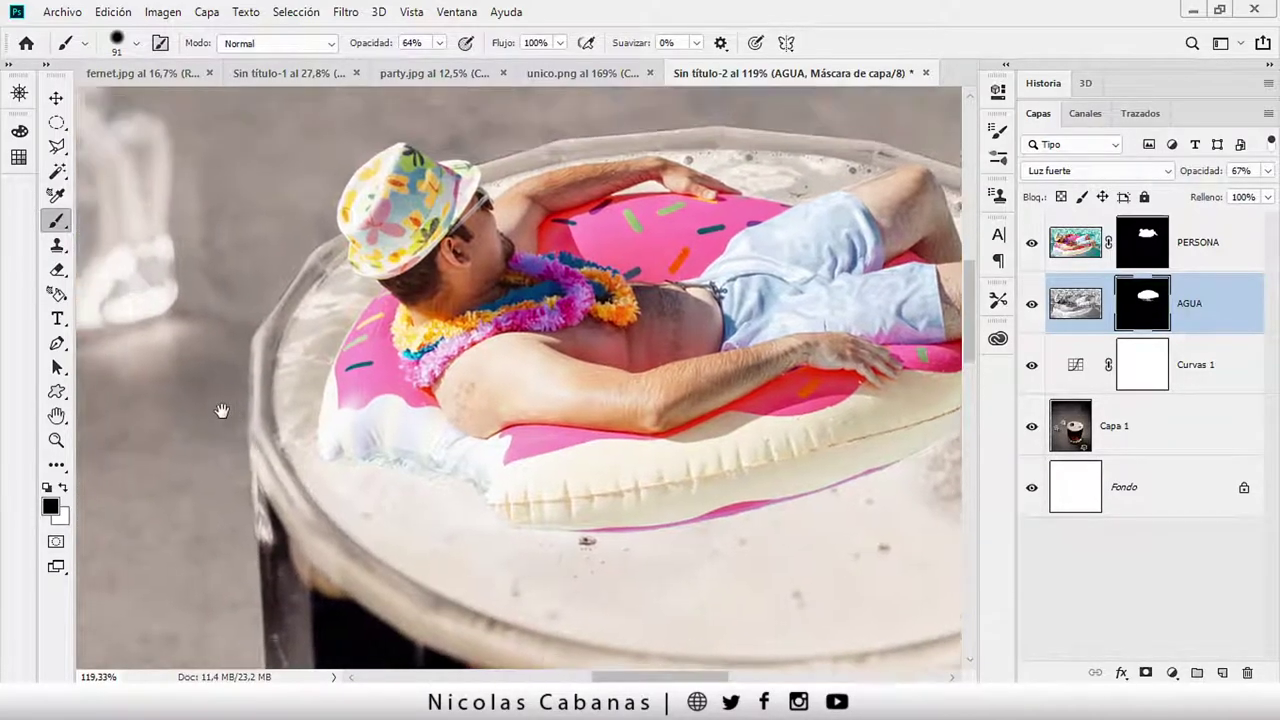
pyautogui.moveTo(174, 344)
pyautogui.mouseDown()
pyautogui.moveTo(220, 408)
pyautogui.moveTo(245, 370)
pyautogui.moveTo(265, 255)
pyautogui.moveTo(287, 258)
pyautogui.mouseUp()
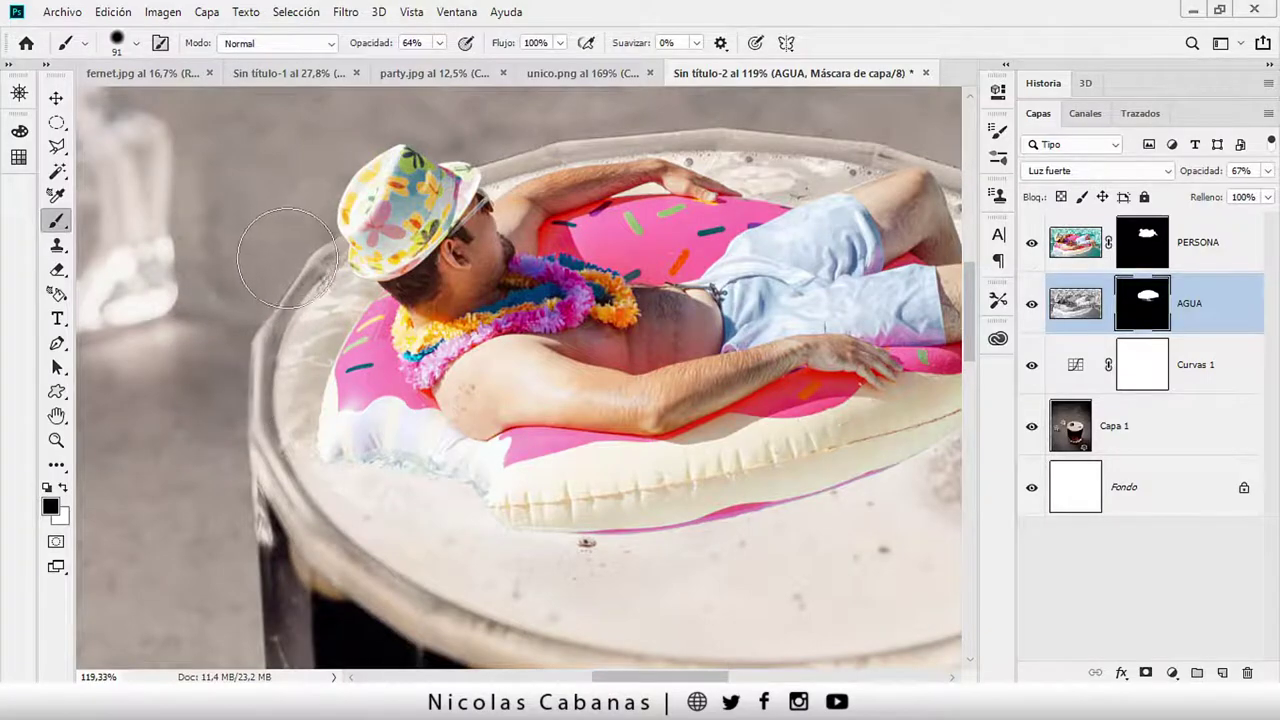
pyautogui.moveTo(365, 281); pyautogui.dragTo(180, 343)
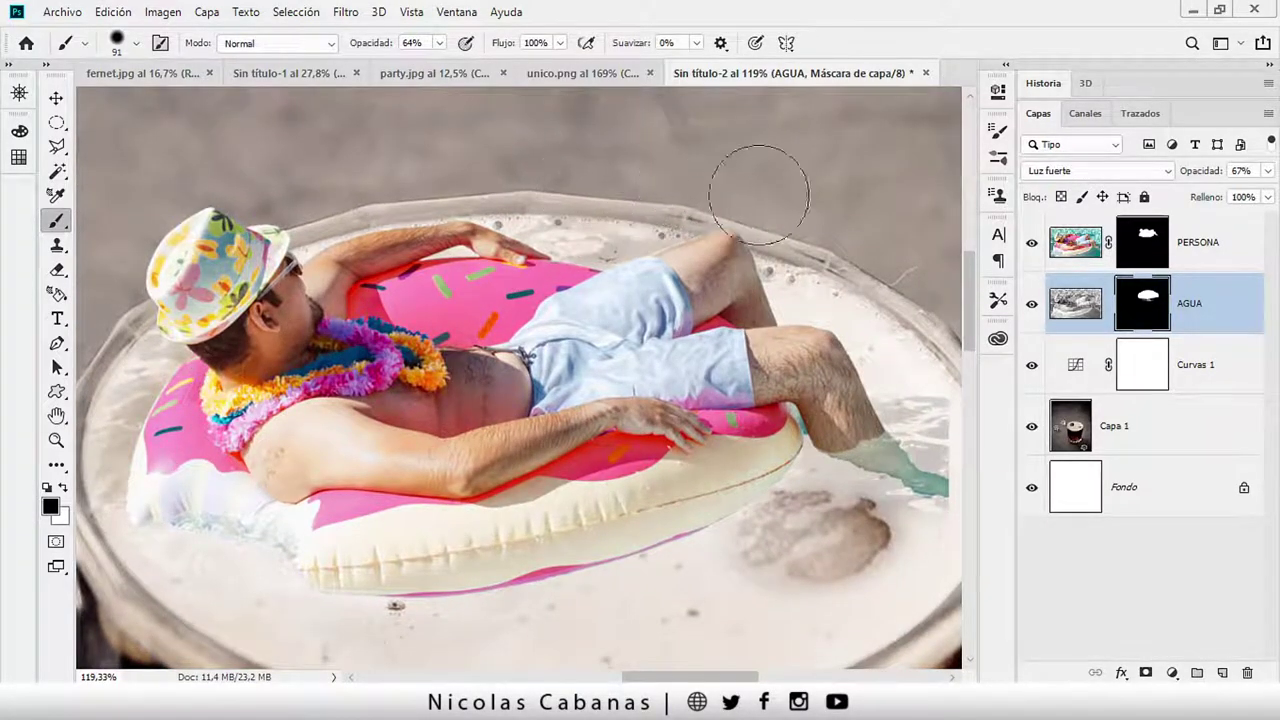
pyautogui.moveTo(759, 195); pyautogui.dragTo(700, 150)
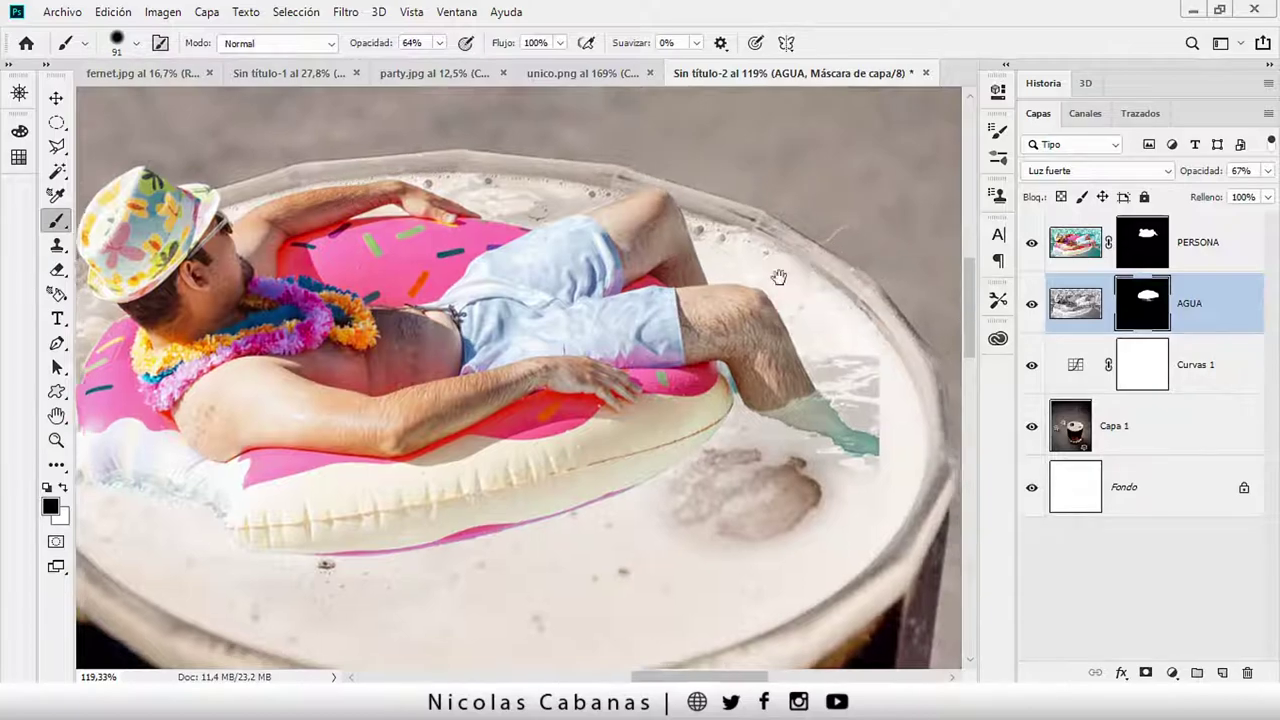
pyautogui.moveTo(779, 277); pyautogui.dragTo(714, 237)
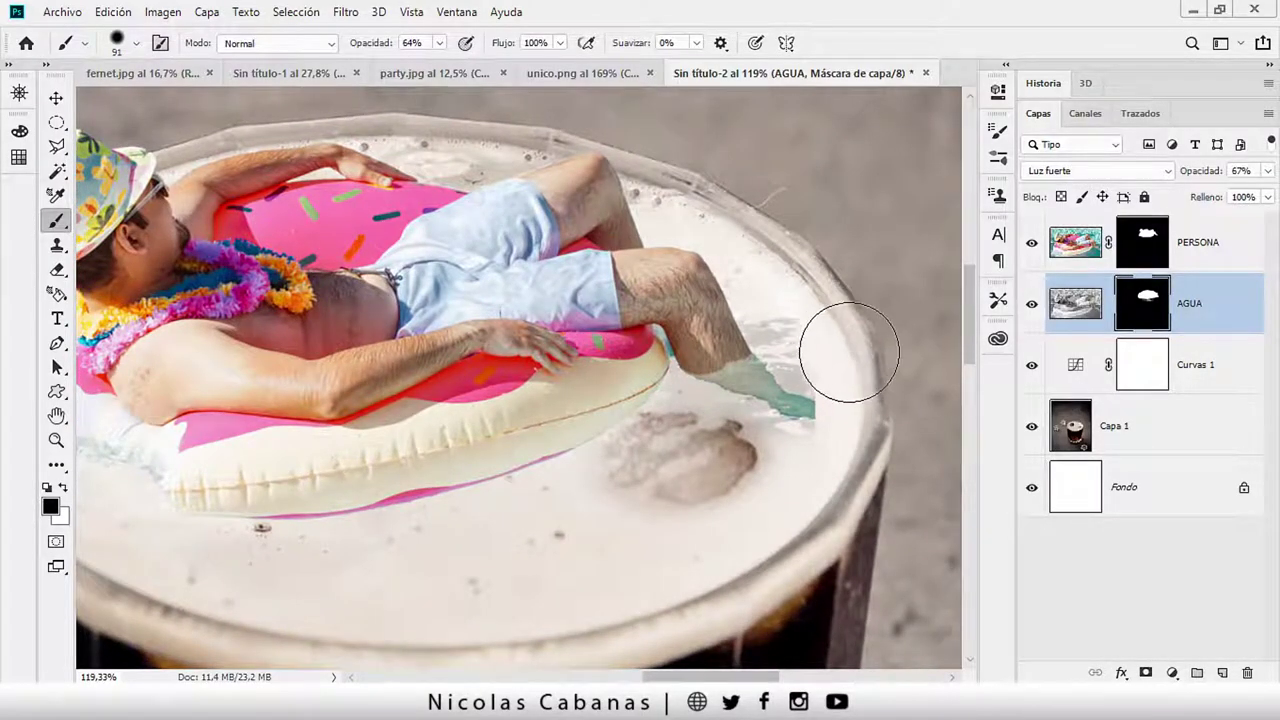
pyautogui.moveTo(857, 374); pyautogui.dragTo(834, 437)
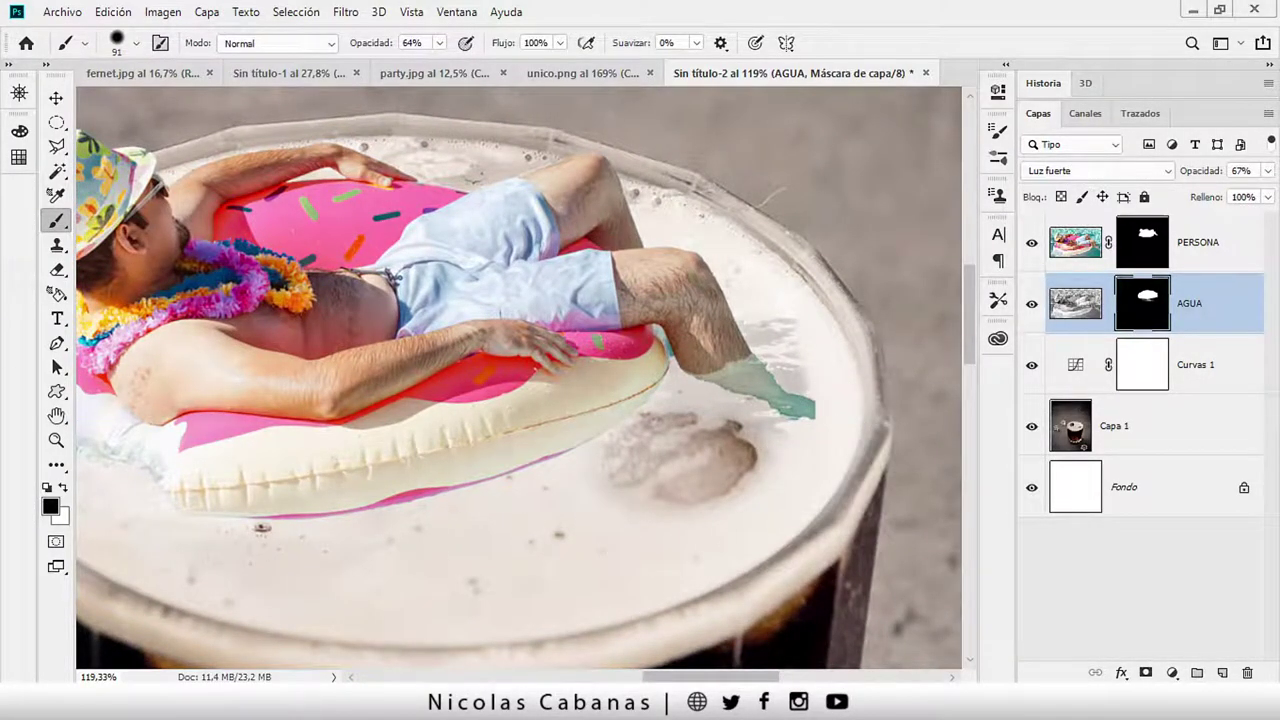
pyautogui.press('z')
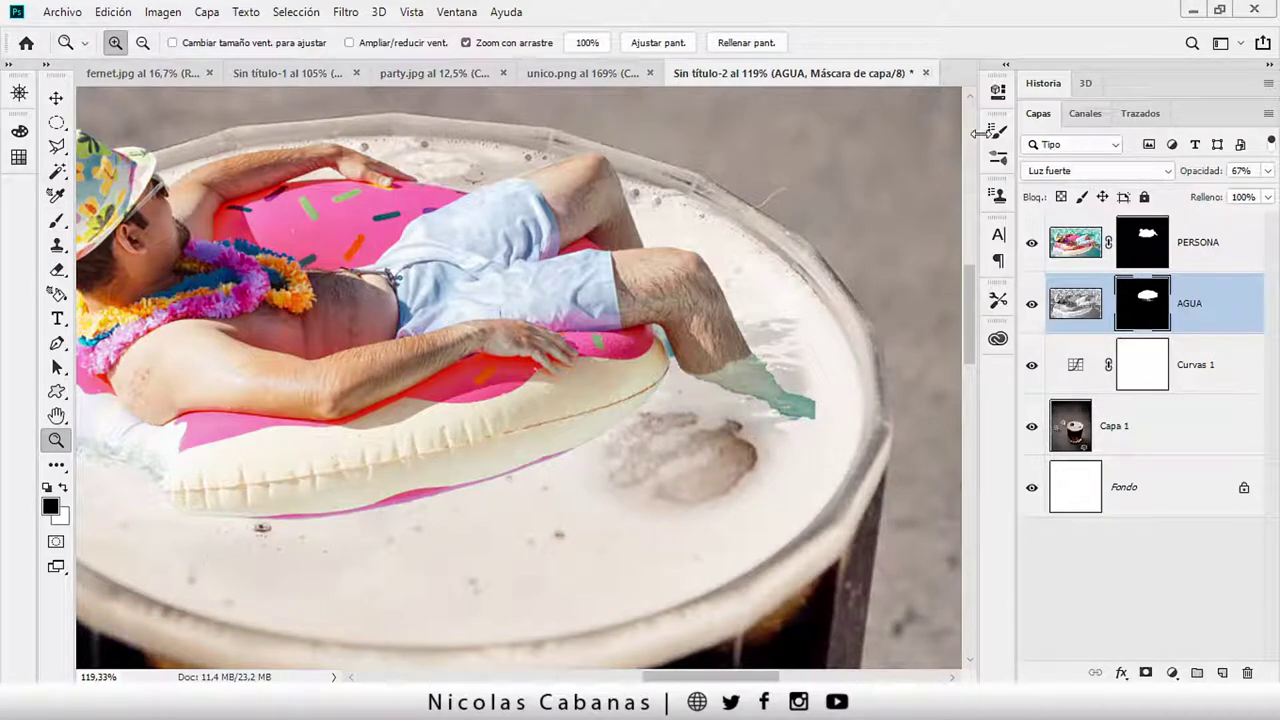
pyautogui.click(1150, 240)
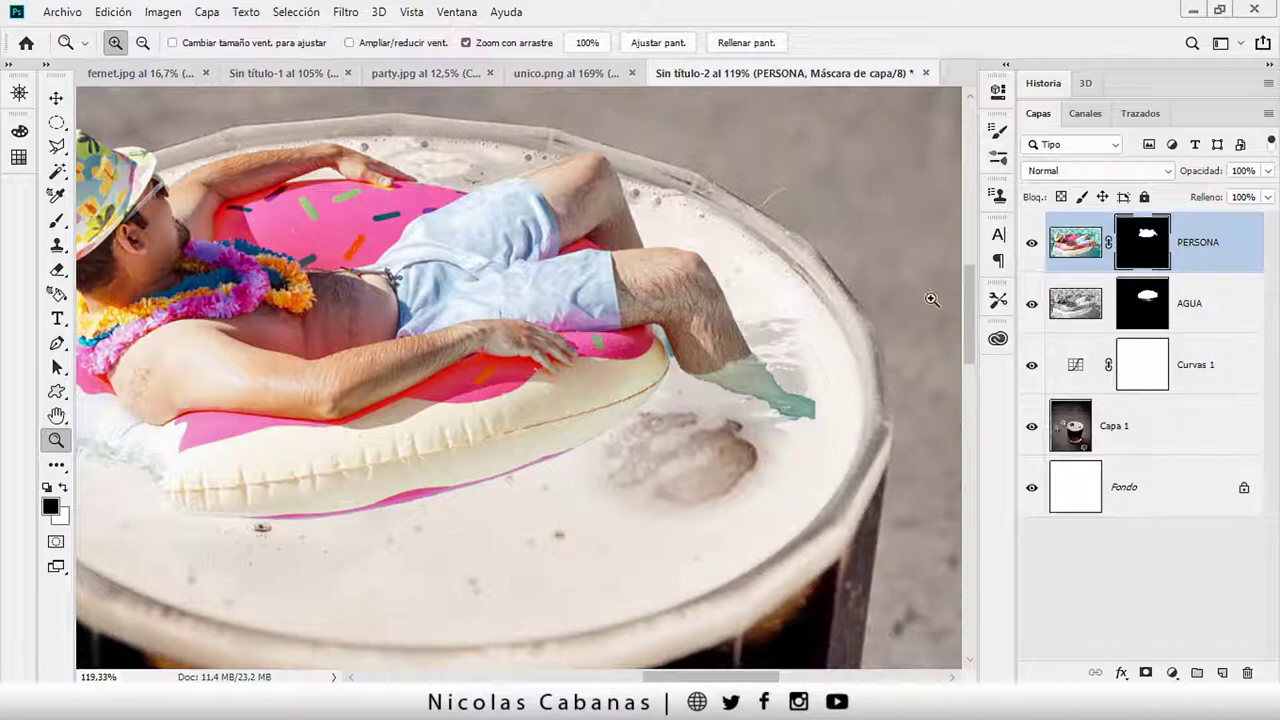
pyautogui.press('b')
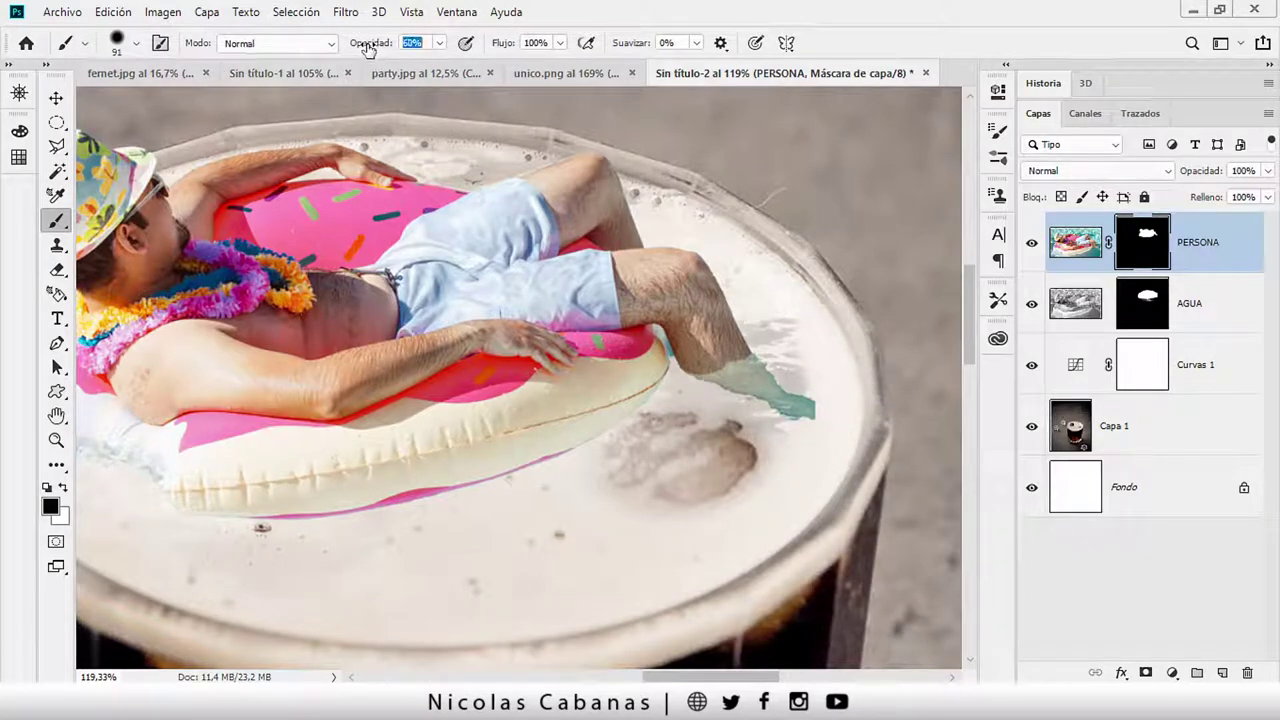
# Paint black at 30% opacity on PERSONA's mask around the submerged foot, refining with a smaller brush
pyautogui.write('29')
pyautogui.moveTo(829, 457)
pyautogui.mouseDown()
pyautogui.moveTo(849, 423)
pyautogui.moveTo(814, 451)
pyautogui.moveTo(840, 416)
pyautogui.mouseUp()
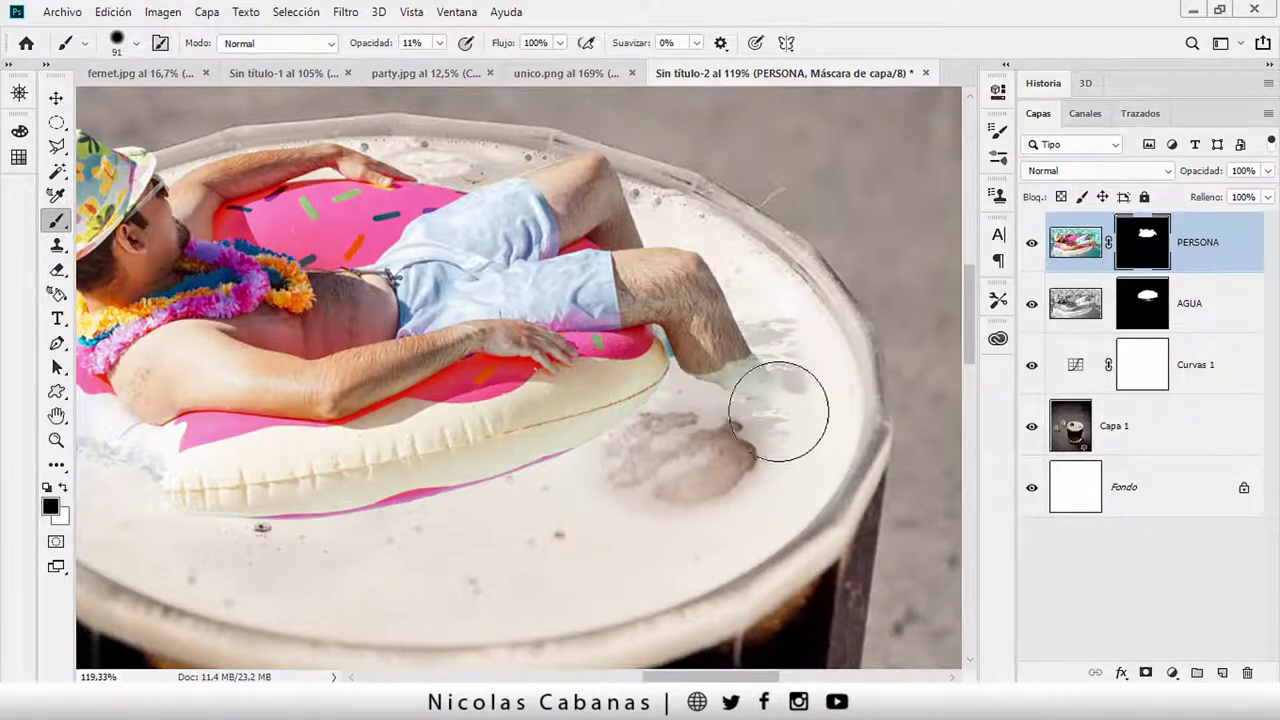
pyautogui.press('[')
pyautogui.press('[')
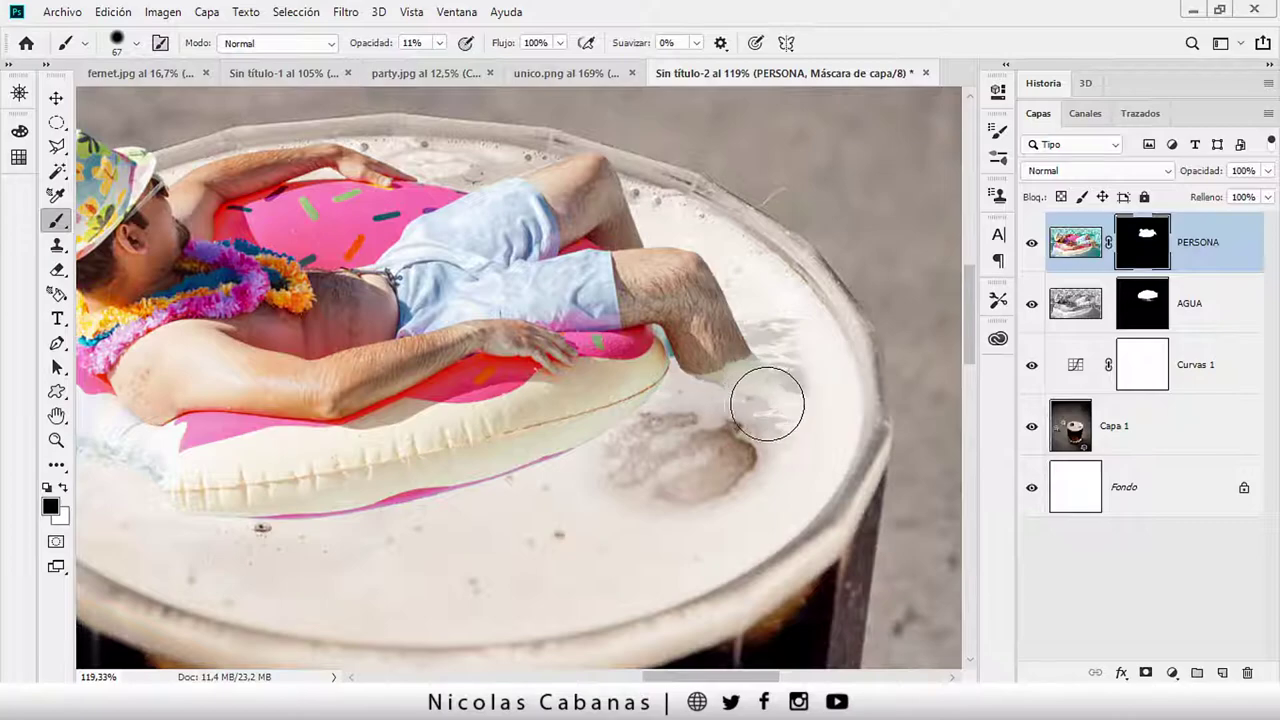
pyautogui.scroll(2, 776, 383)
pyautogui.scroll(2, 776, 383)
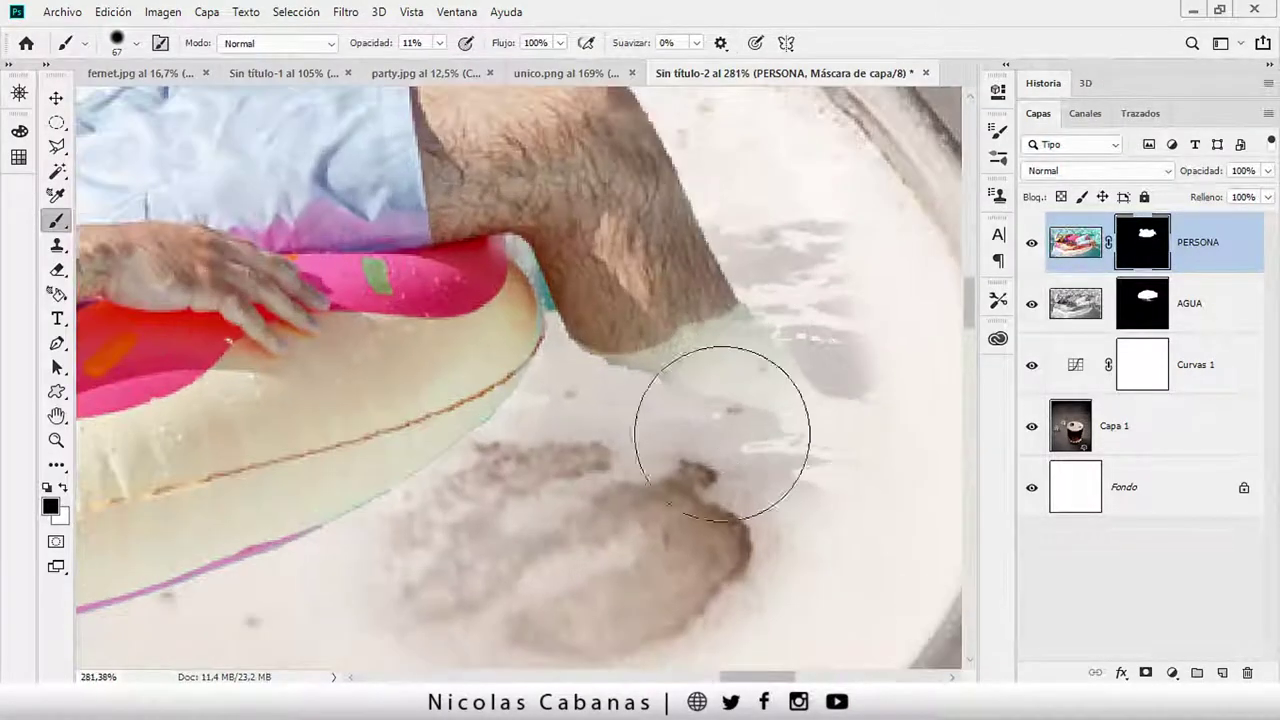
pyautogui.press('[')
pyautogui.moveTo(743, 414); pyautogui.dragTo(675, 402)
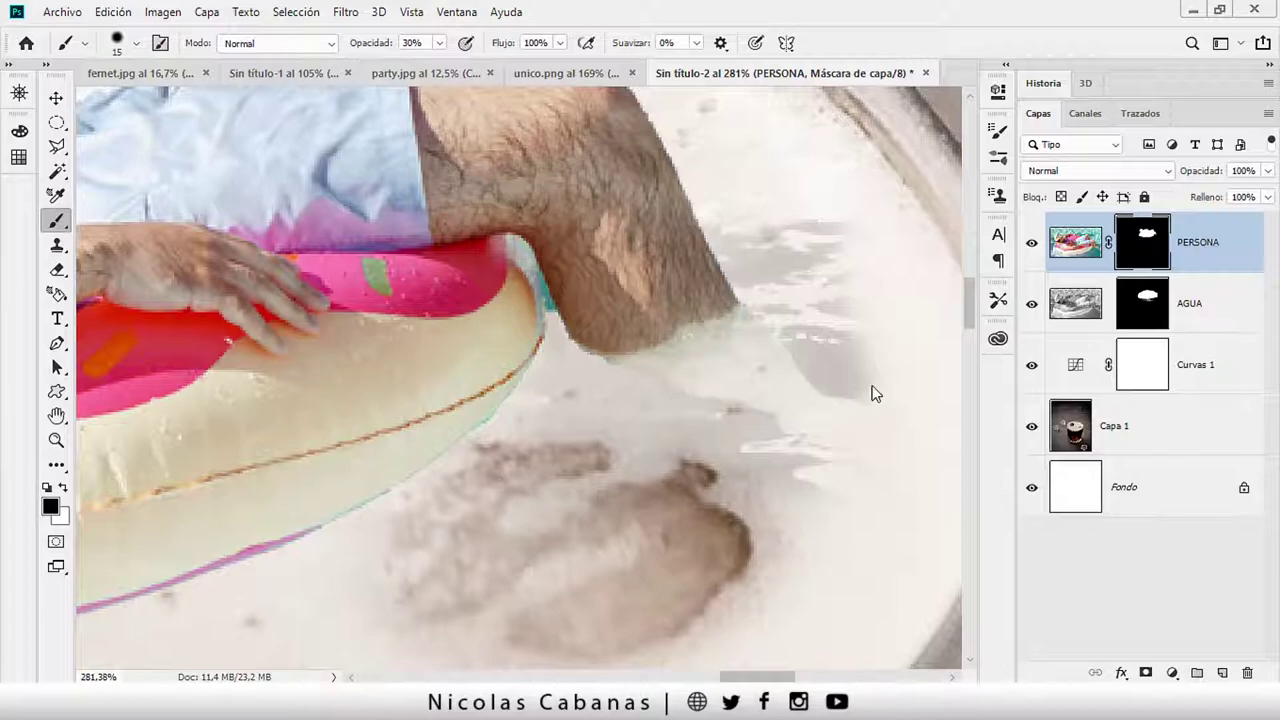
# Inspect PERSONA and AGUA visibility, then fade the grey streaks beside the foot on AGUA's mask
pyautogui.click(1038, 244)
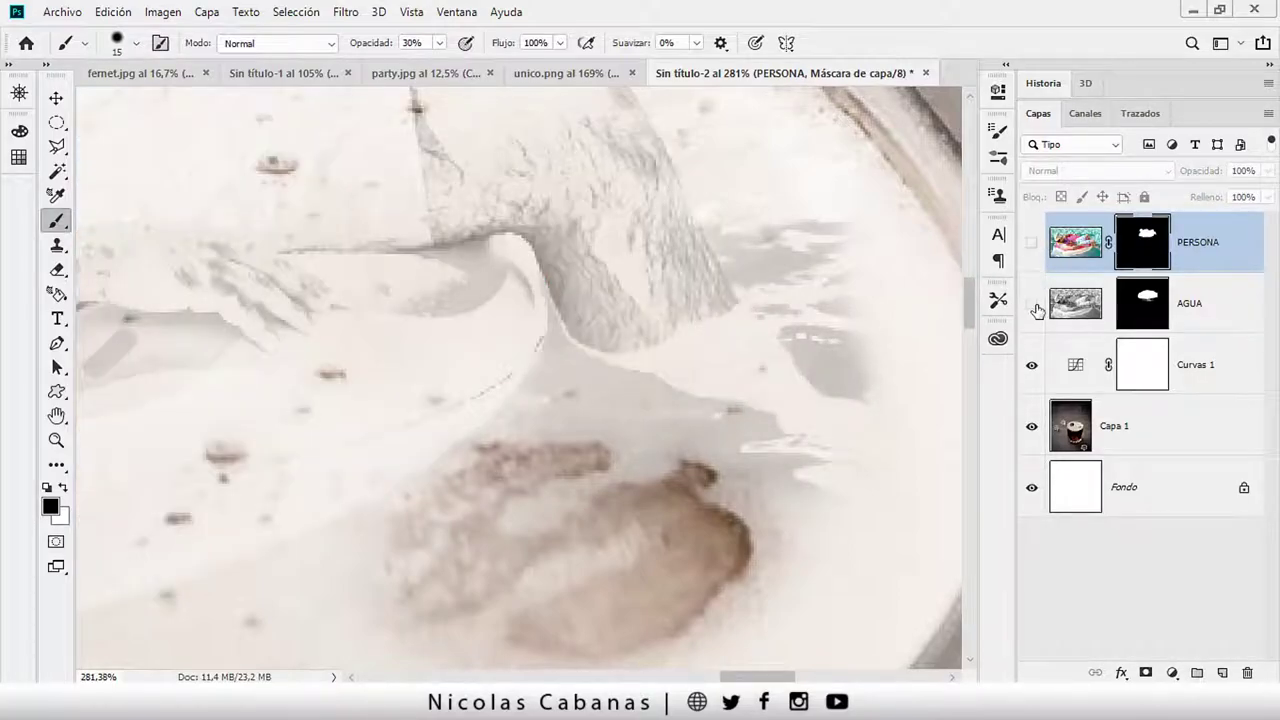
pyautogui.click(1037, 309)
pyautogui.click(1031, 244)
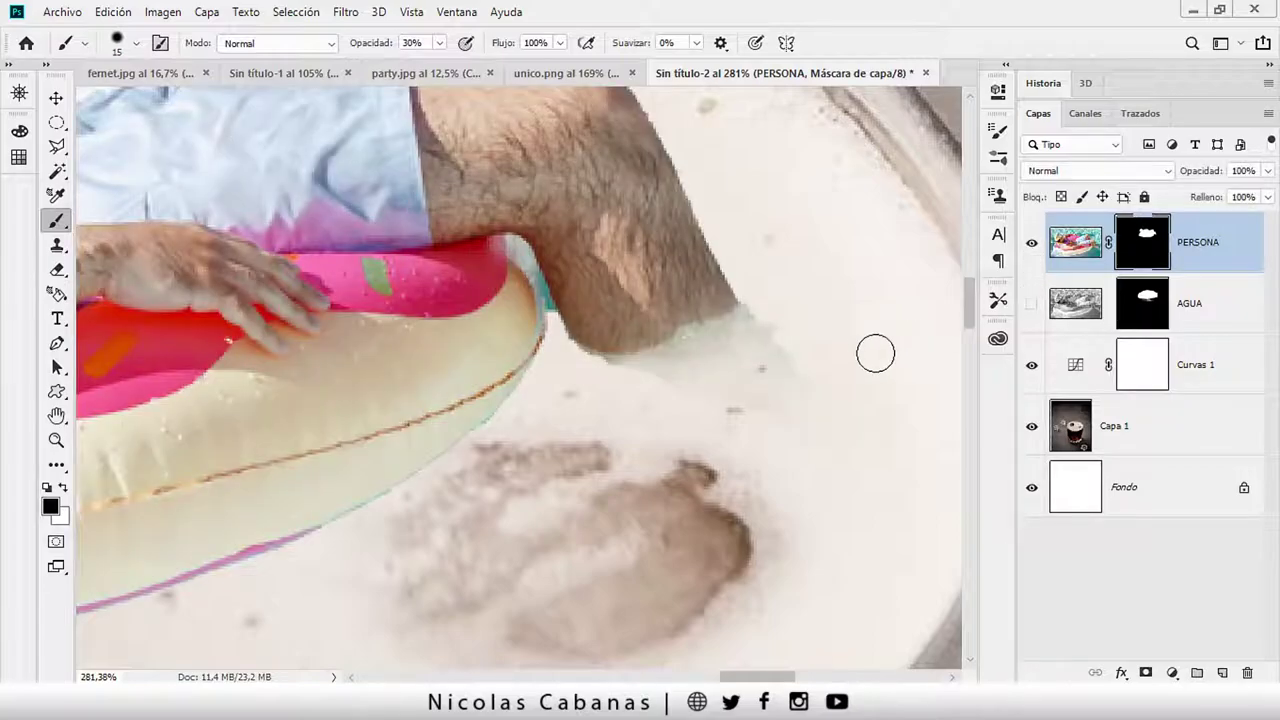
pyautogui.click(1032, 305)
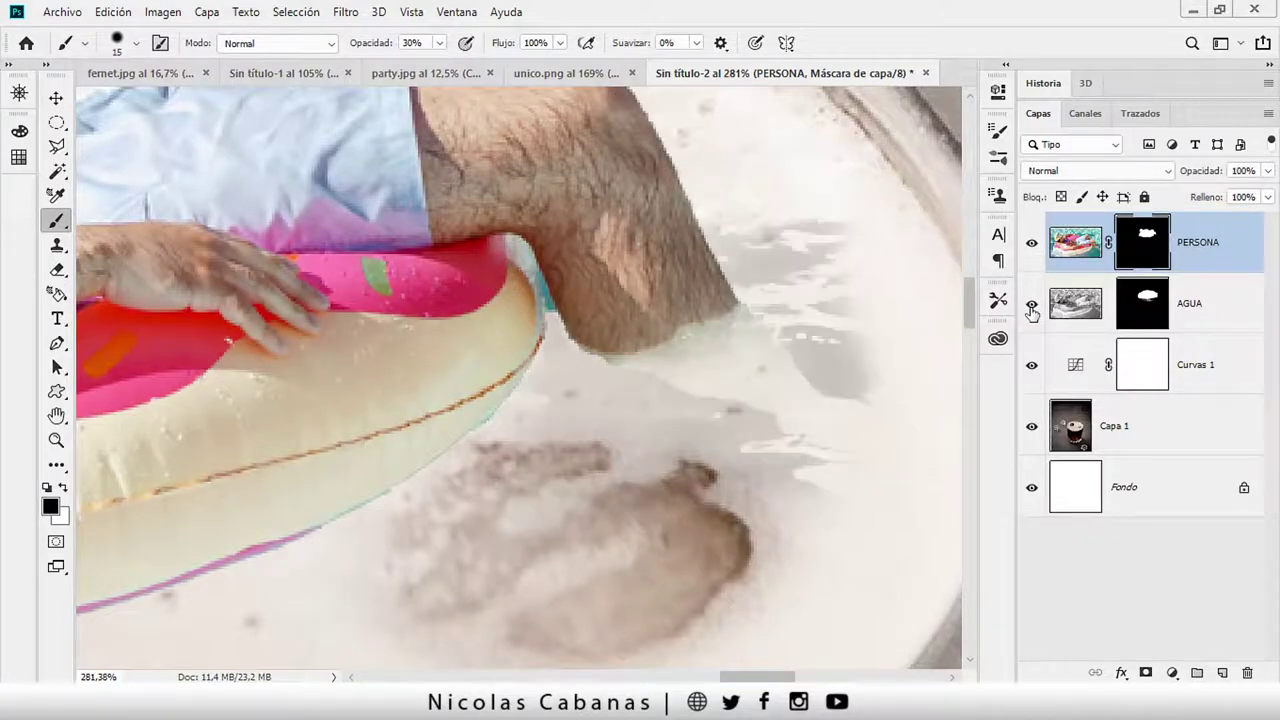
pyautogui.click(1155, 314)
pyautogui.moveTo(762, 357); pyautogui.dragTo(825, 398)
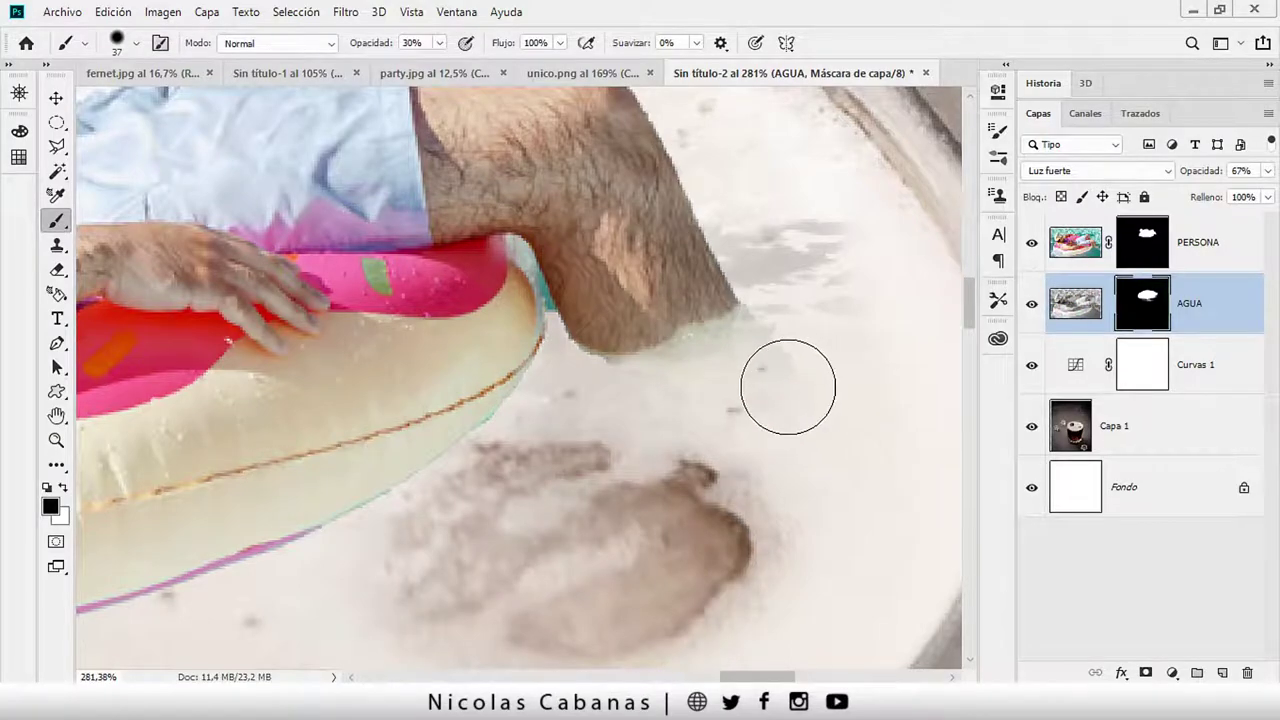
# Paint white on AGUA's mask to restore water texture, then return to PERSONA's mask
pyautogui.press('x')
pyautogui.click(1055, 303)
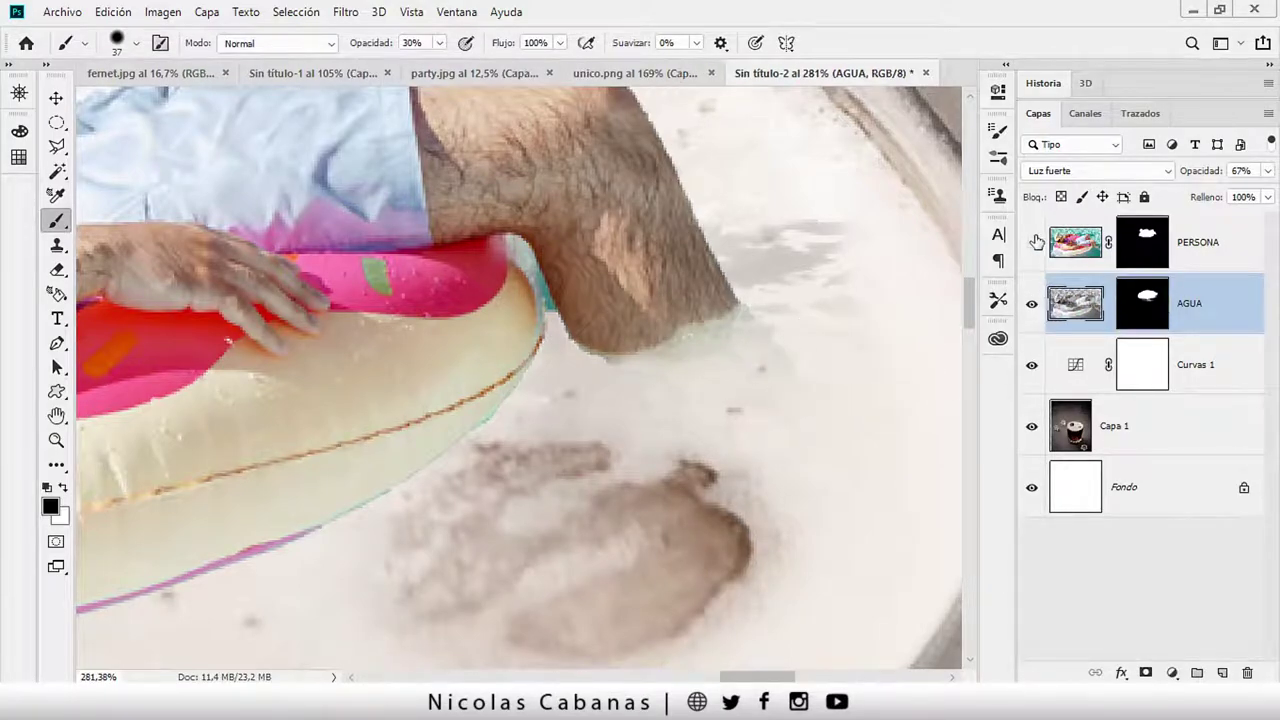
pyautogui.click(1031, 242)
pyautogui.click(1142, 300)
pyautogui.moveTo(766, 397)
pyautogui.mouseDown()
pyautogui.moveTo(662, 397)
pyautogui.moveTo(757, 402)
pyautogui.mouseUp()
pyautogui.press('x')
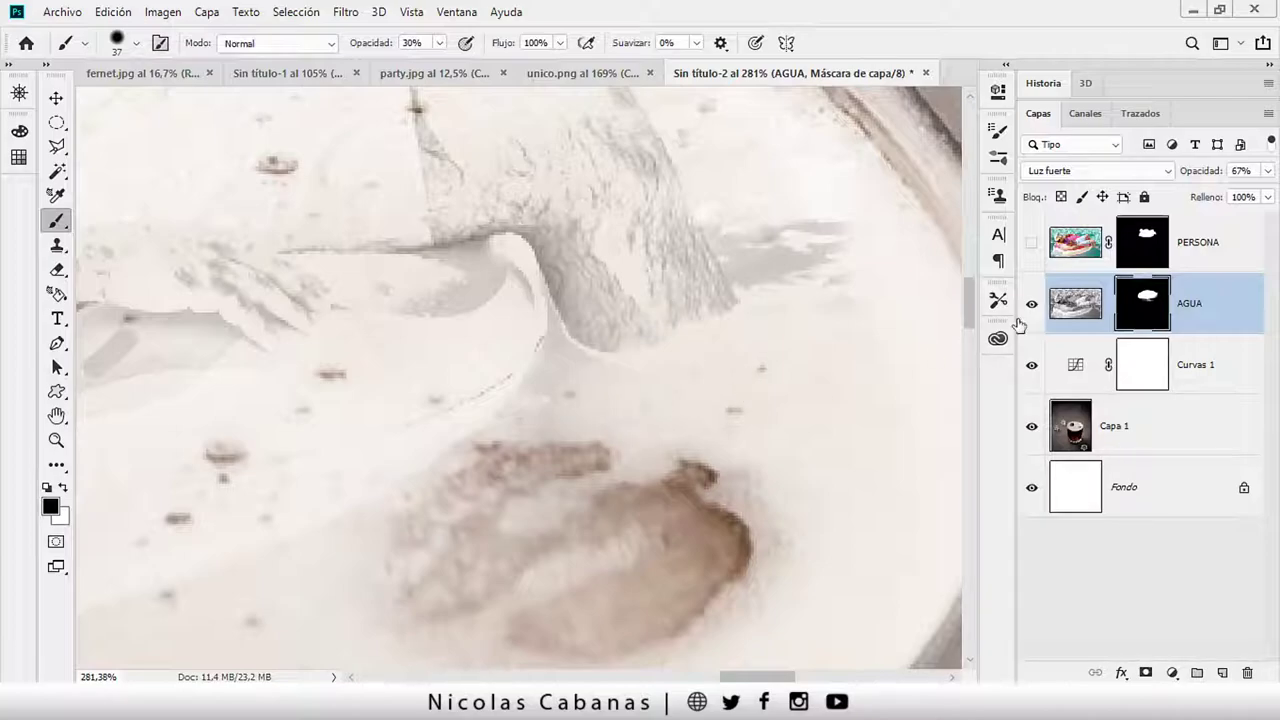
pyautogui.click(1031, 243)
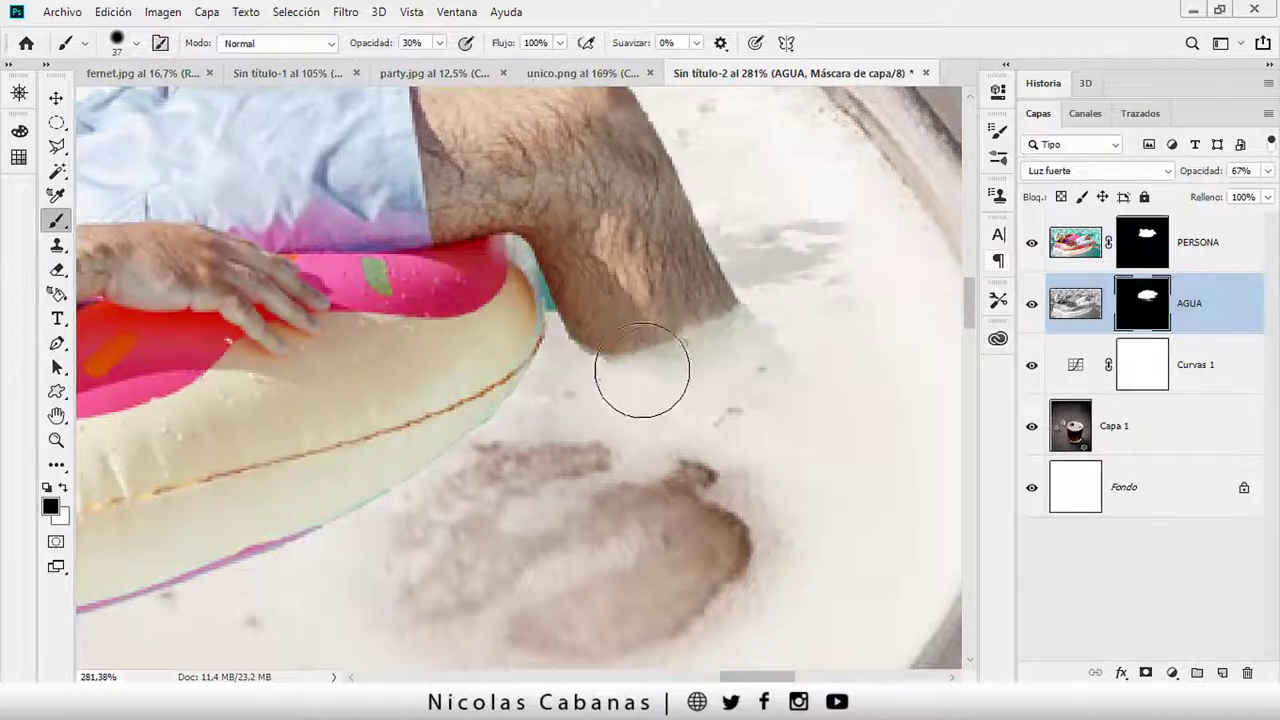
pyautogui.click(1120, 255)
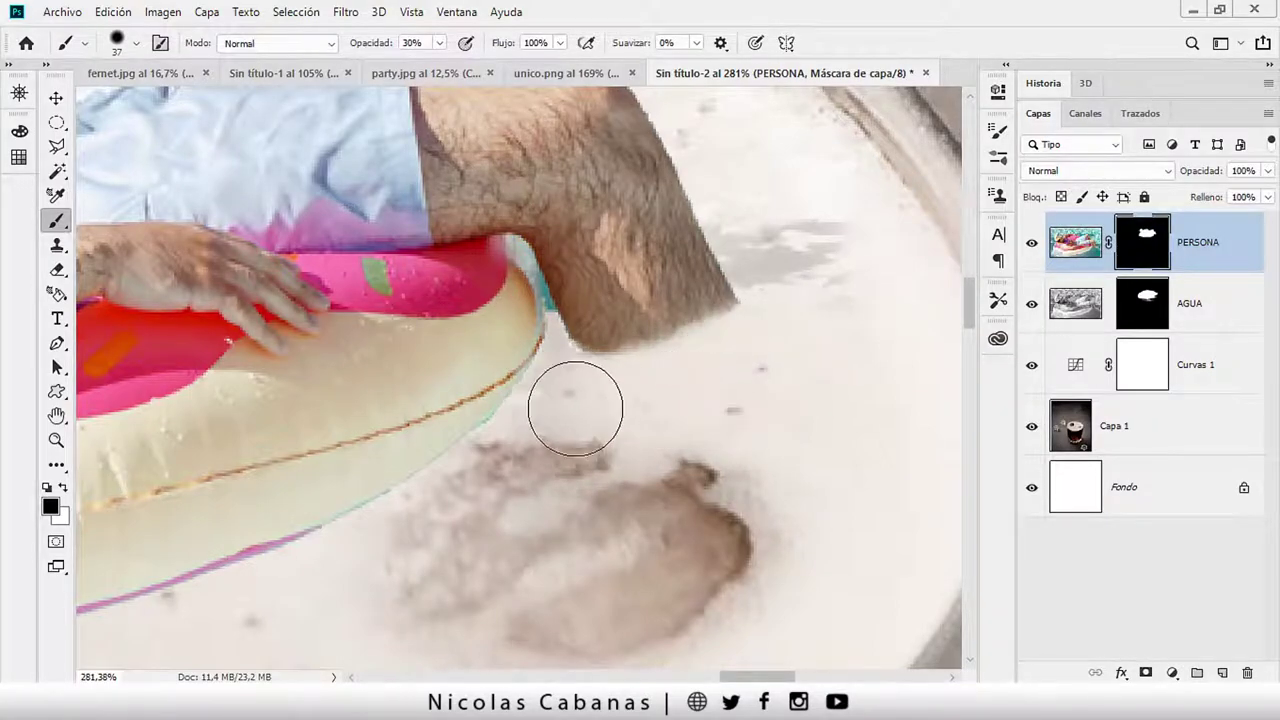
# Zoom to the gap between float and knee and trace a Pen path around the teal fringe
pyautogui.scroll(3, 465, 275)
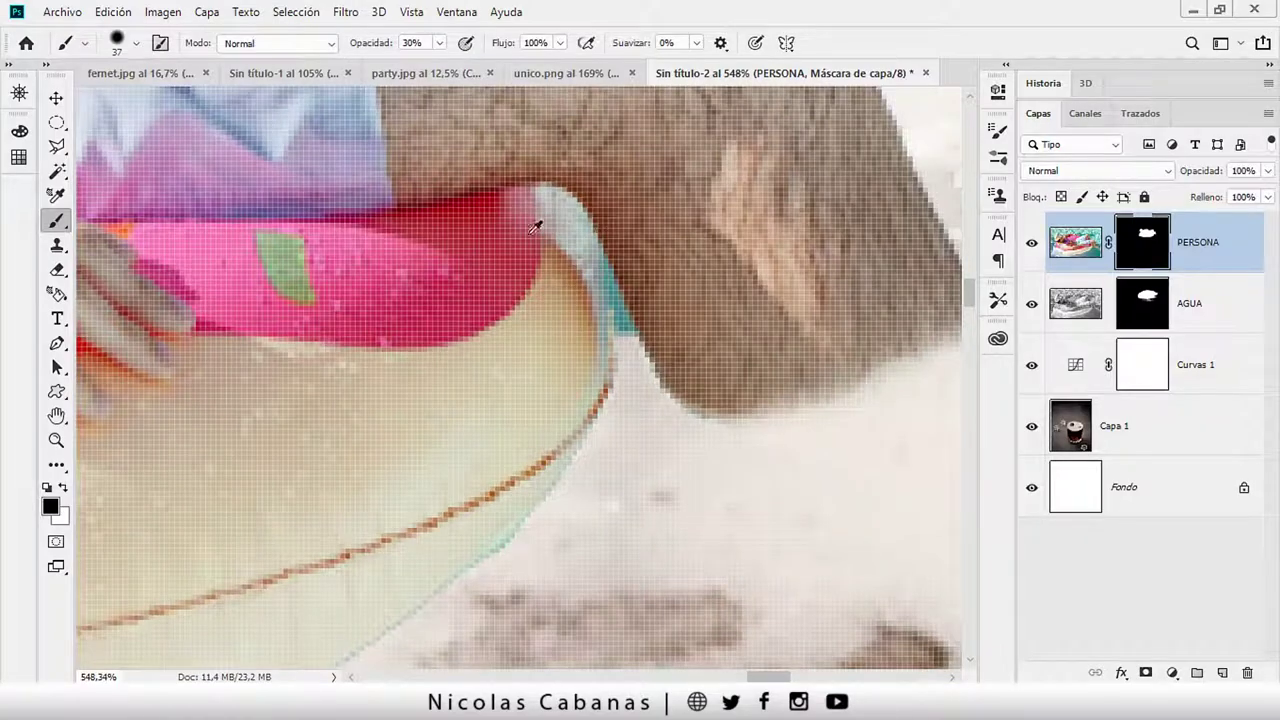
pyautogui.scroll(-3, 586, 251)
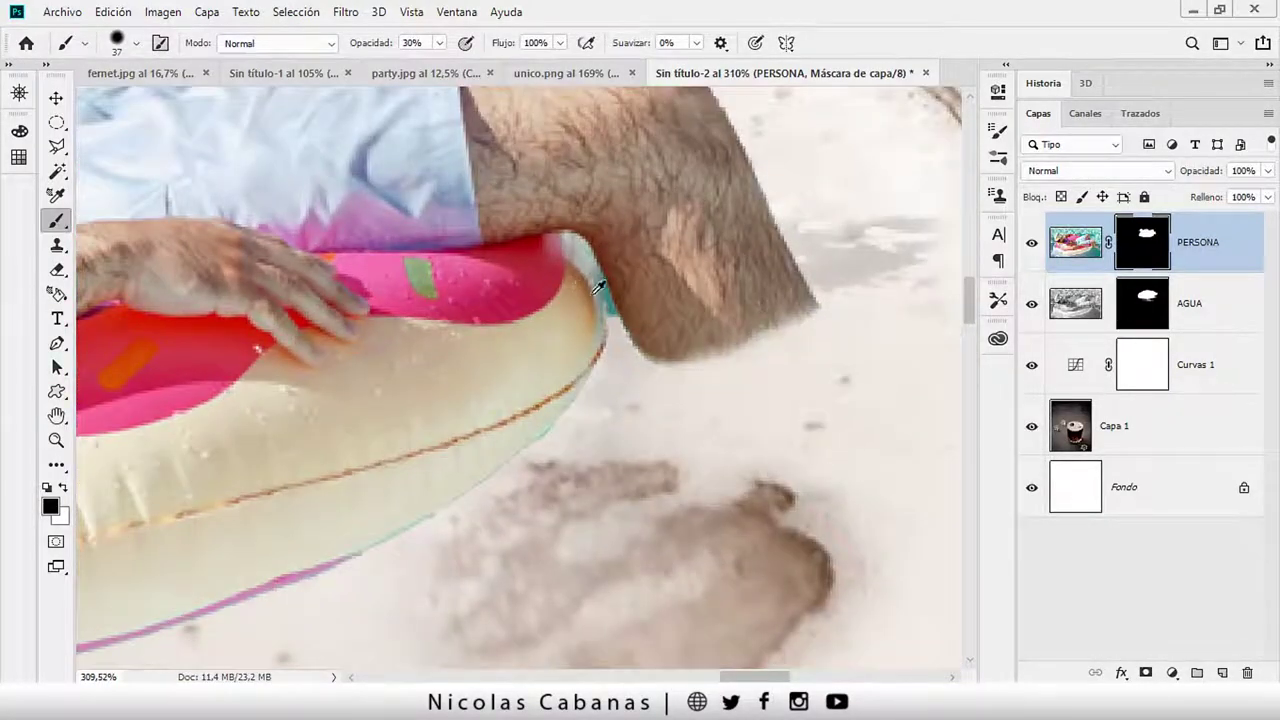
pyautogui.scroll(-1, 599, 287)
pyautogui.scroll(-1, 590, 290)
pyautogui.scroll(-1, 582, 292)
pyautogui.scroll(-1, 575, 295)
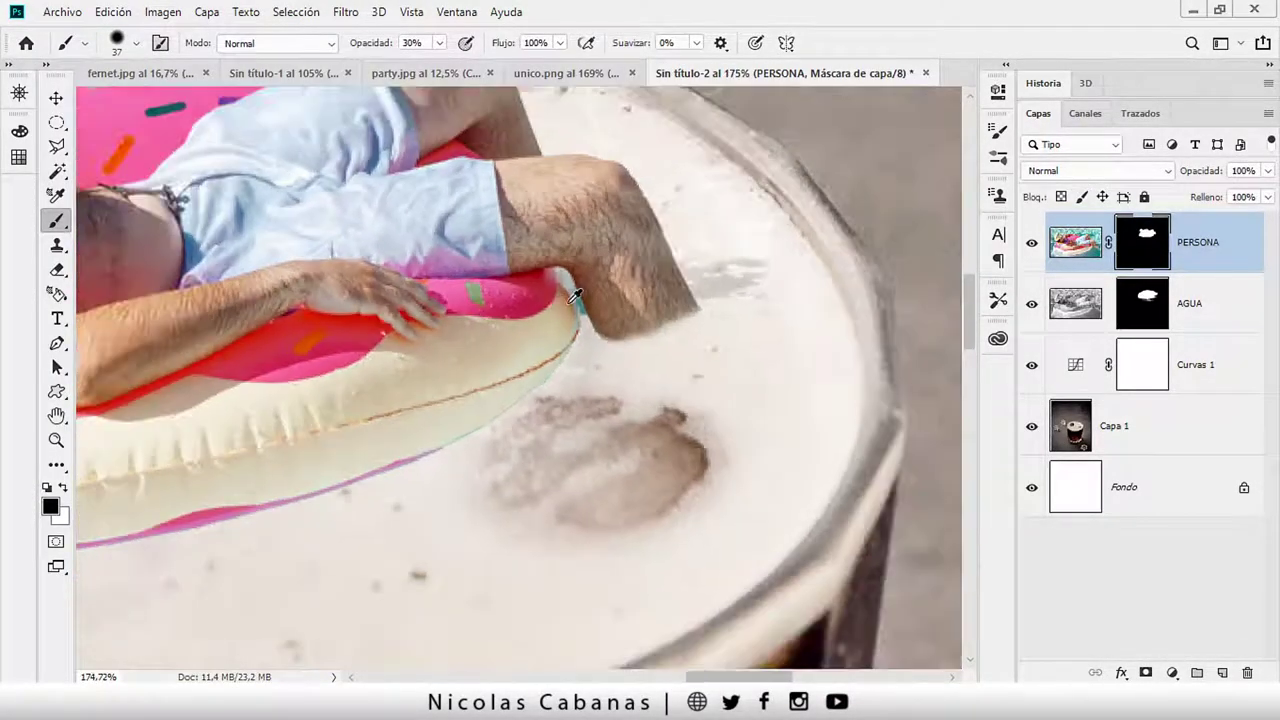
pyautogui.scroll(1, 500, 323)
pyautogui.scroll(-1, 771, 251)
pyautogui.scroll(-1, 660, 354)
pyautogui.scroll(-1, 578, 382)
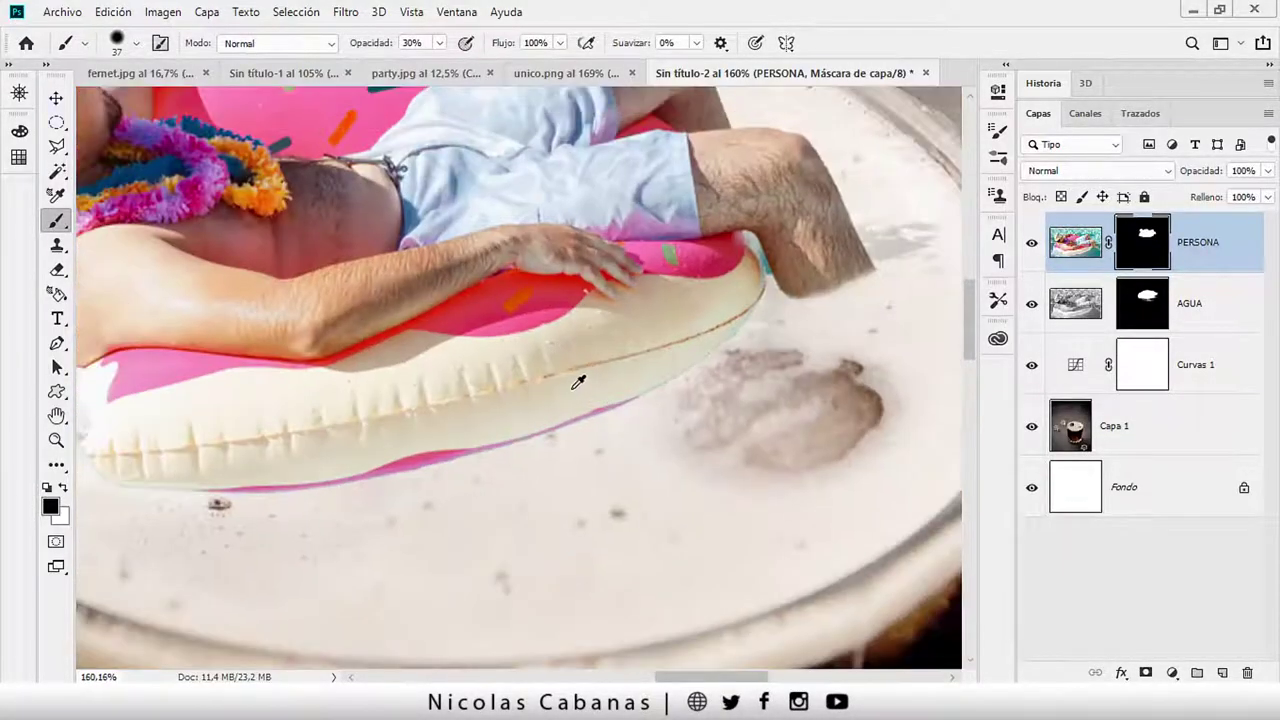
pyautogui.scroll(-1, 578, 382)
pyautogui.moveTo(646, 377); pyautogui.dragTo(600, 437)
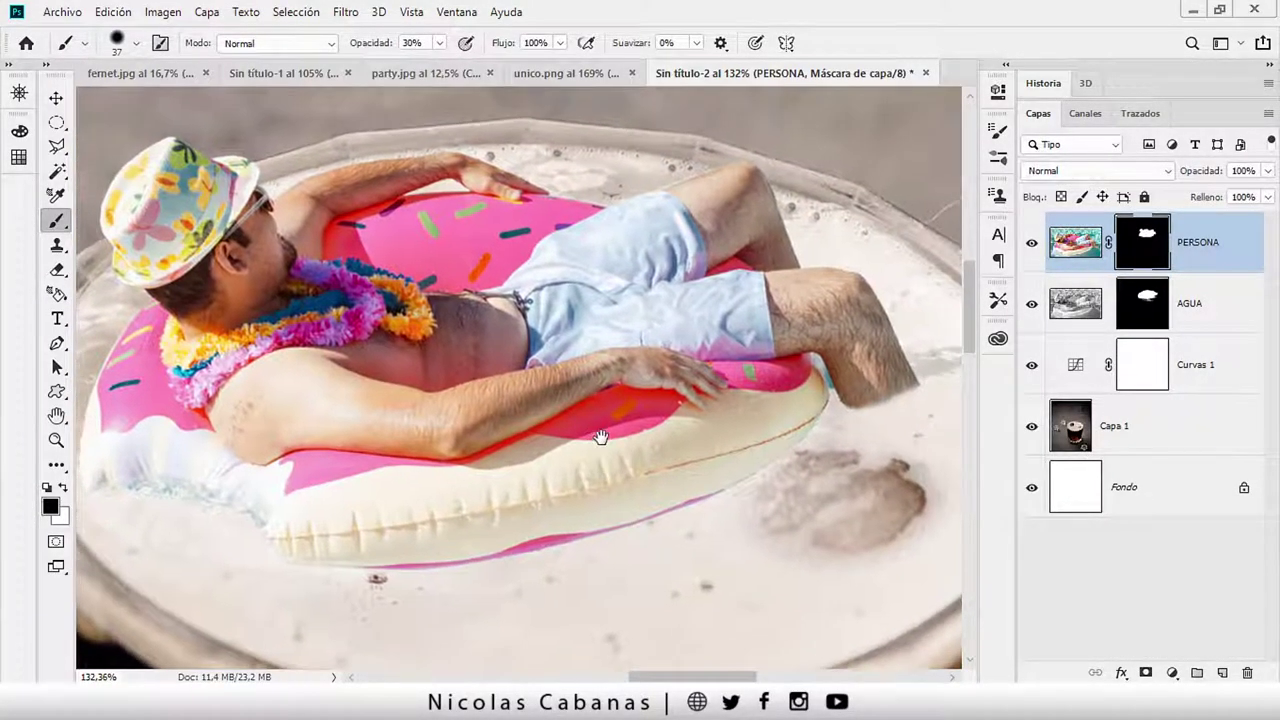
pyautogui.scroll(-2, 530, 400)
pyautogui.scroll(-1, 505, 440)
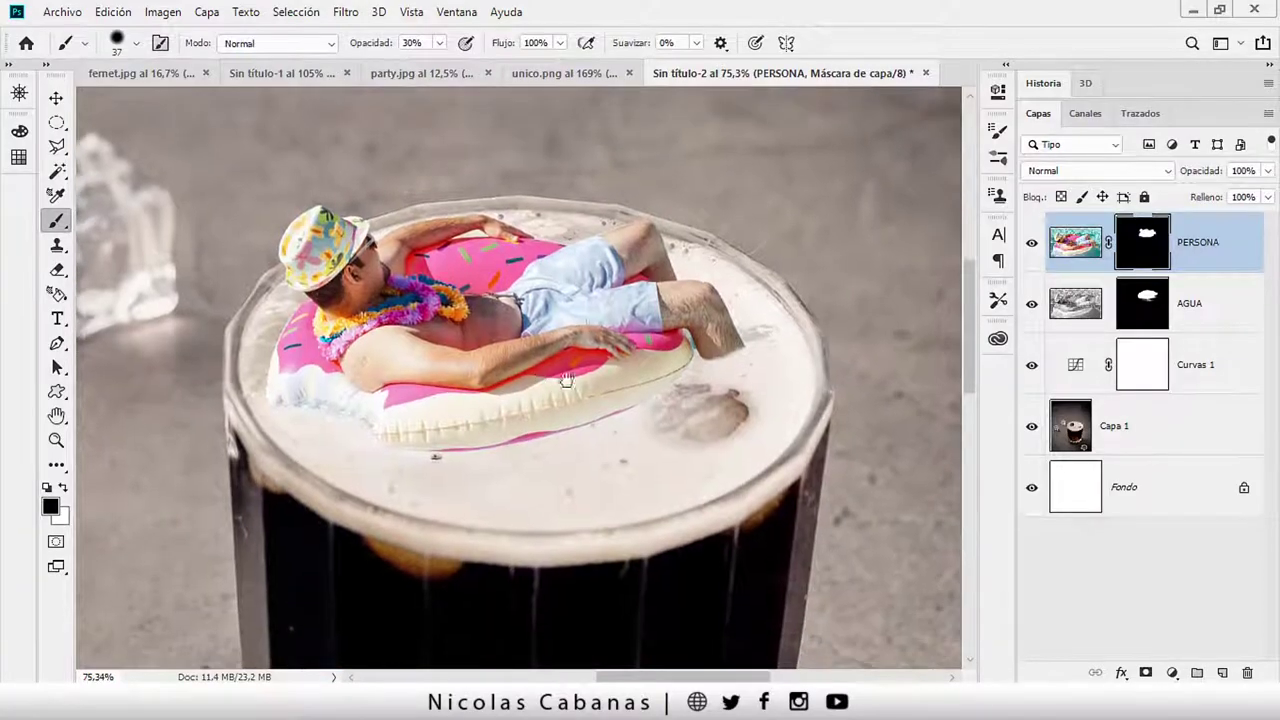
pyautogui.scroll(3, 765, 332)
pyautogui.scroll(2, 765, 332)
pyautogui.scroll(2, 700, 286)
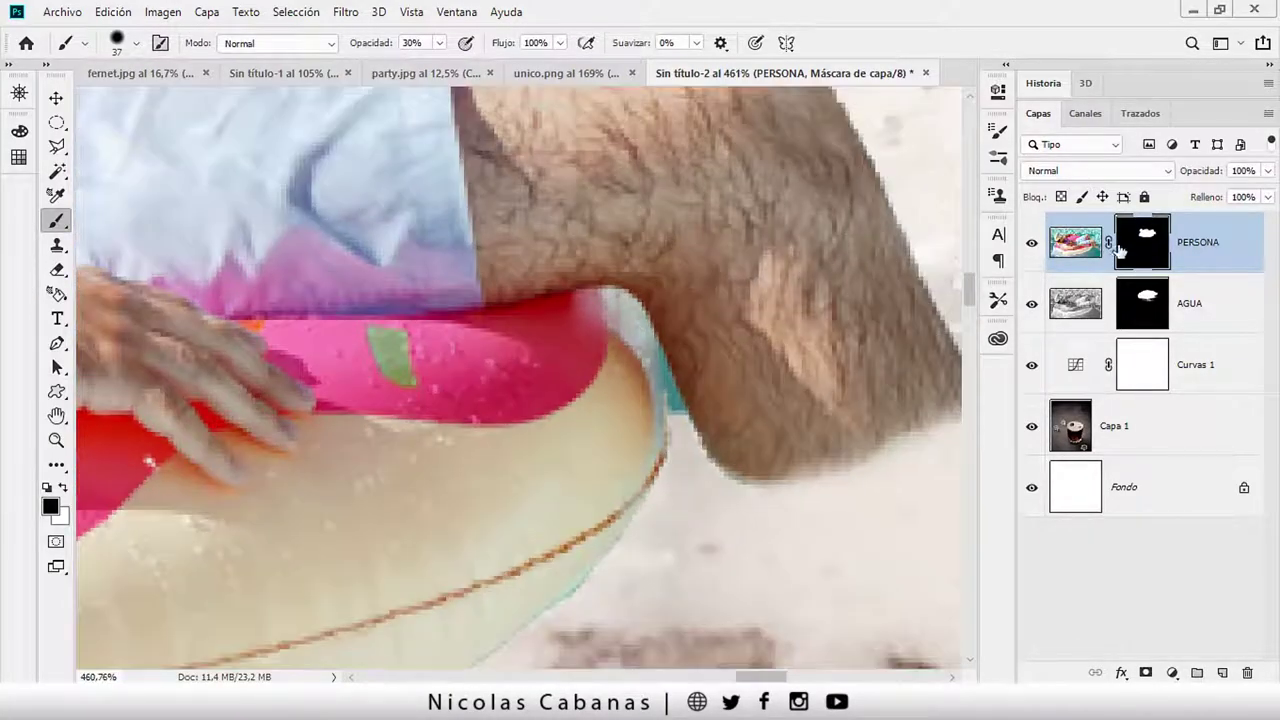
pyautogui.scroll(2, 779, 314)
pyautogui.press('p')
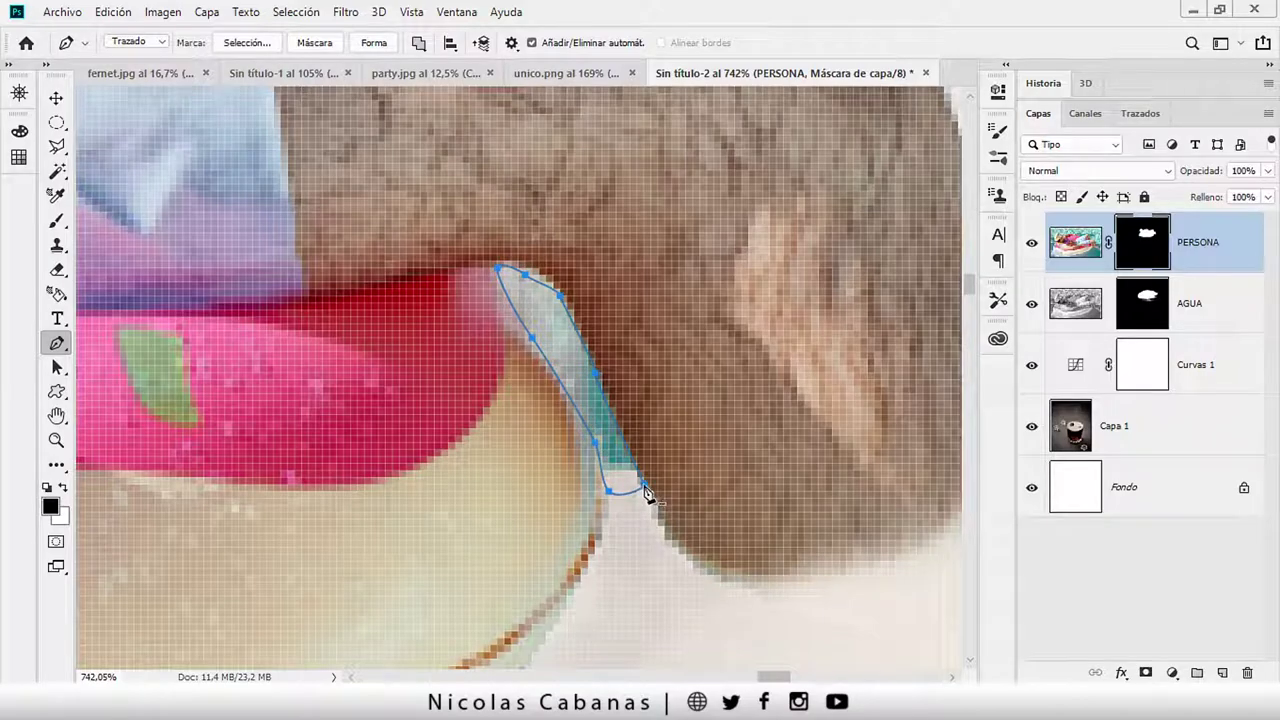
pyautogui.press('b')
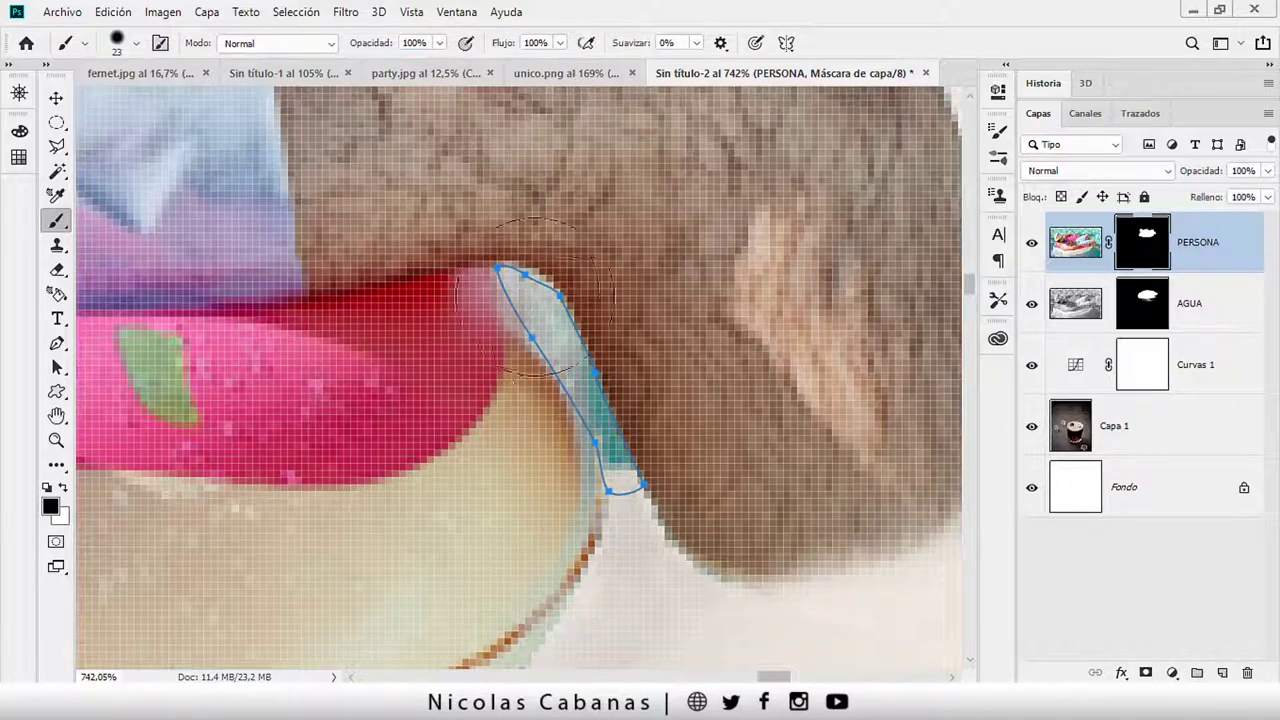
pyautogui.press('p')
# Turn the path into a selection, paint out the teal sliver on PERSONA's mask, and deselect
pyautogui.rightClick(566, 402)
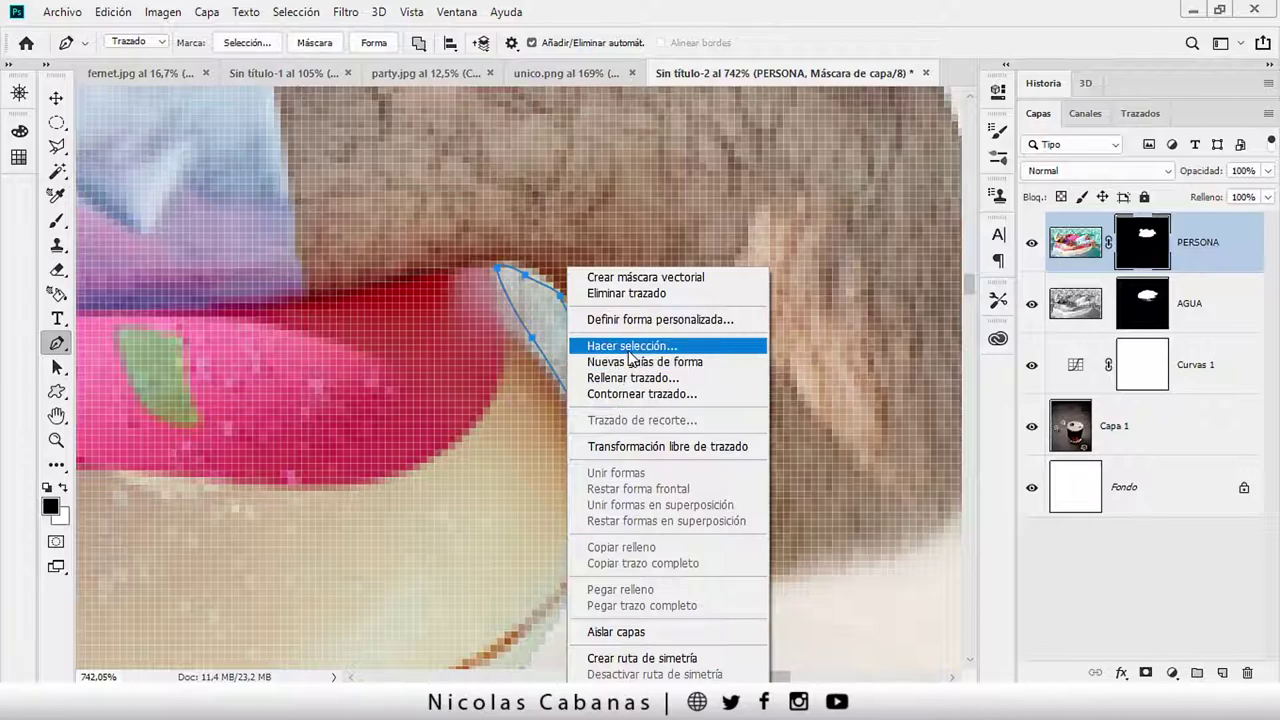
pyautogui.press('Escape')
pyautogui.press('i')
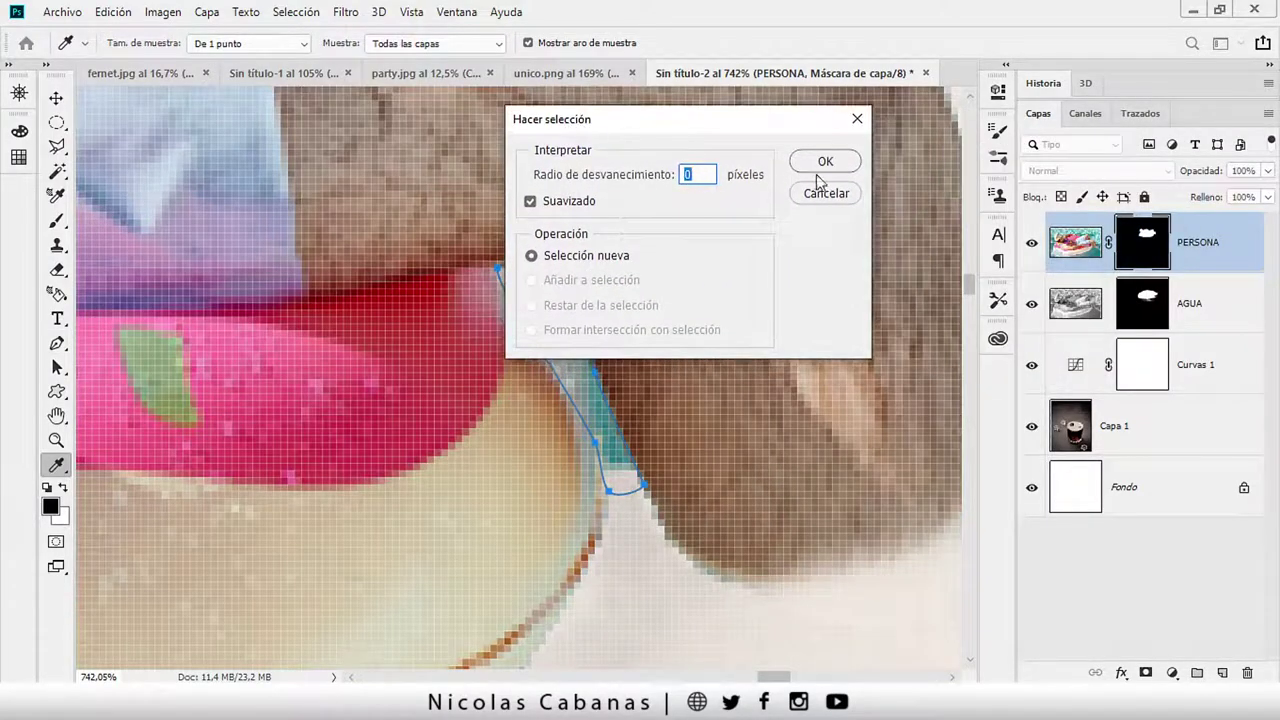
pyautogui.click(823, 163)
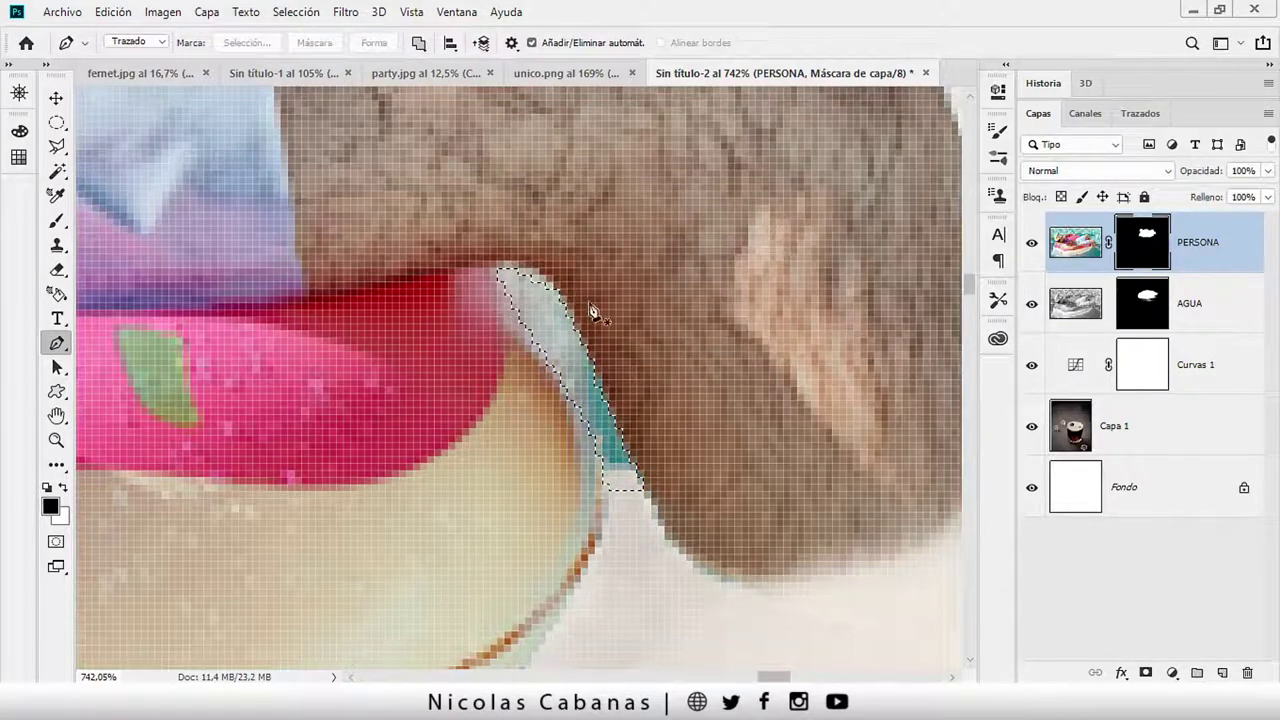
pyautogui.press('b')
pyautogui.moveTo(608, 445); pyautogui.dragTo(588, 457)
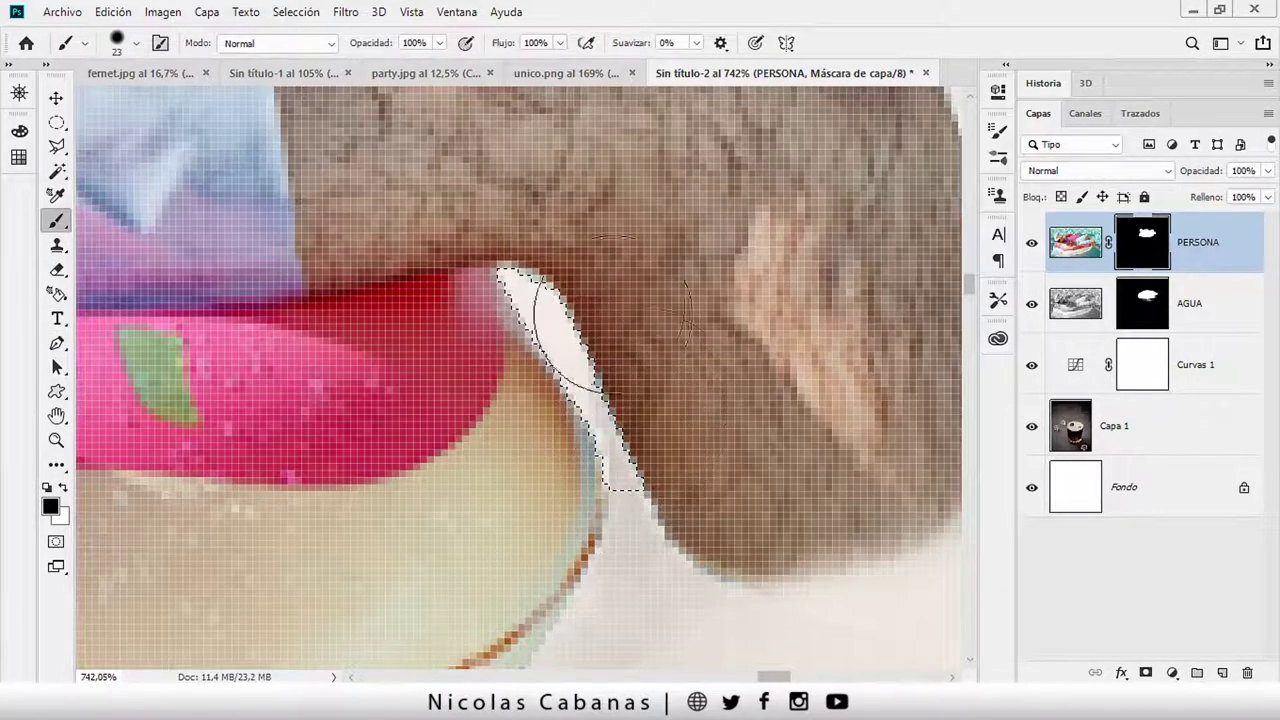
pyautogui.hotkey('ctrl', 'd')
pyautogui.press('z')
pyautogui.moveTo(635, 323)
pyautogui.mouseDown()
pyautogui.moveTo(483, 333)
pyautogui.moveTo(429, 298)
pyautogui.moveTo(550, 312)
pyautogui.mouseUp()
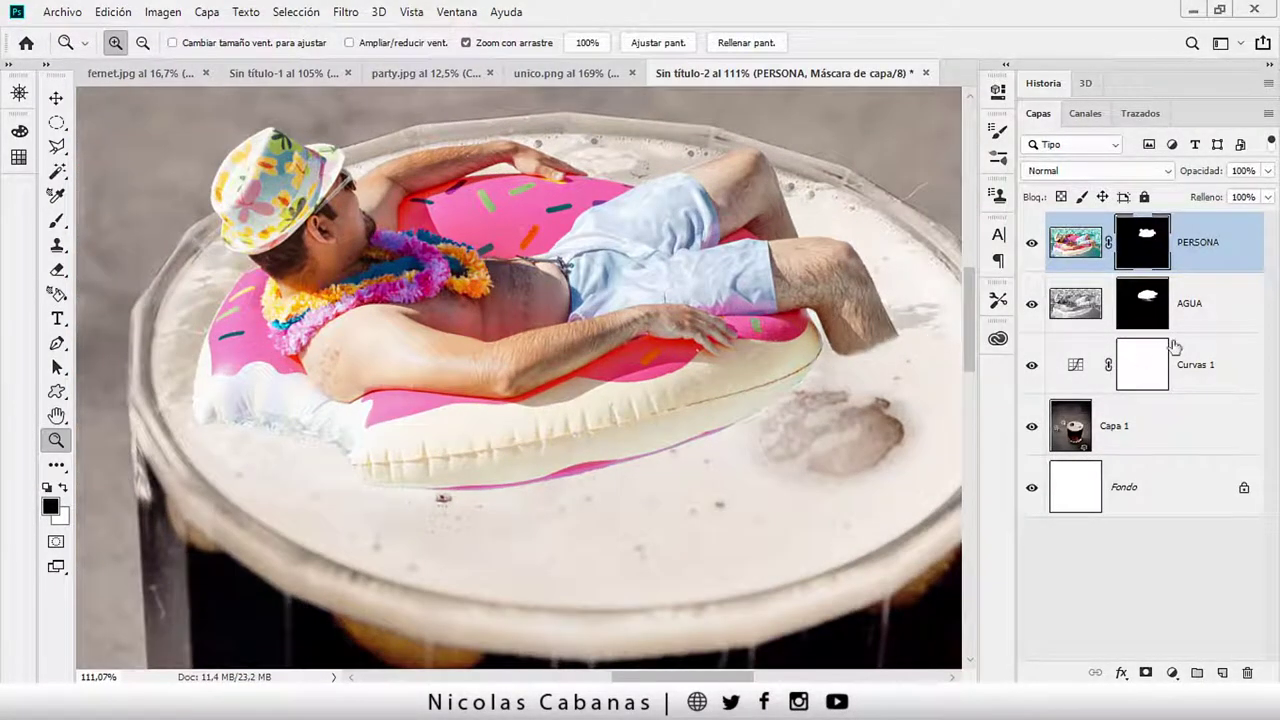
# Add a new layer above Curvas 1 and set a black brush to about 59 px
pyautogui.click(1220, 364)
pyautogui.click(1222, 673)
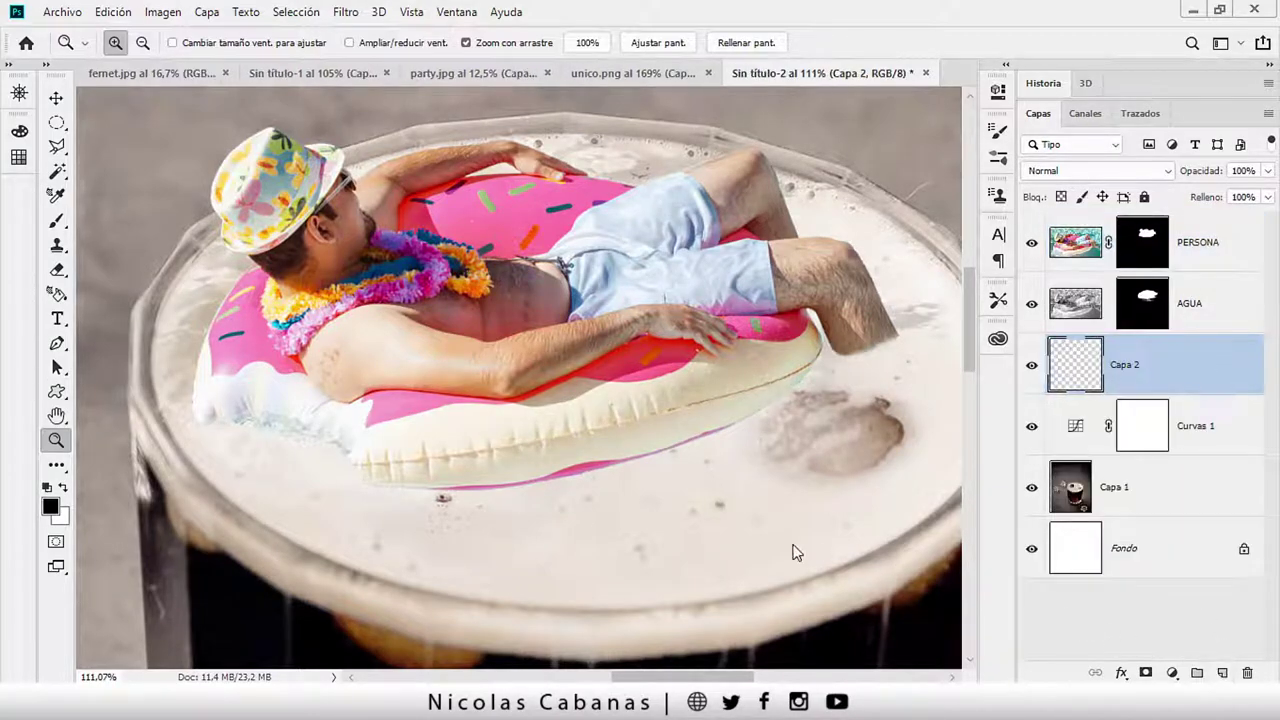
pyautogui.press('b')
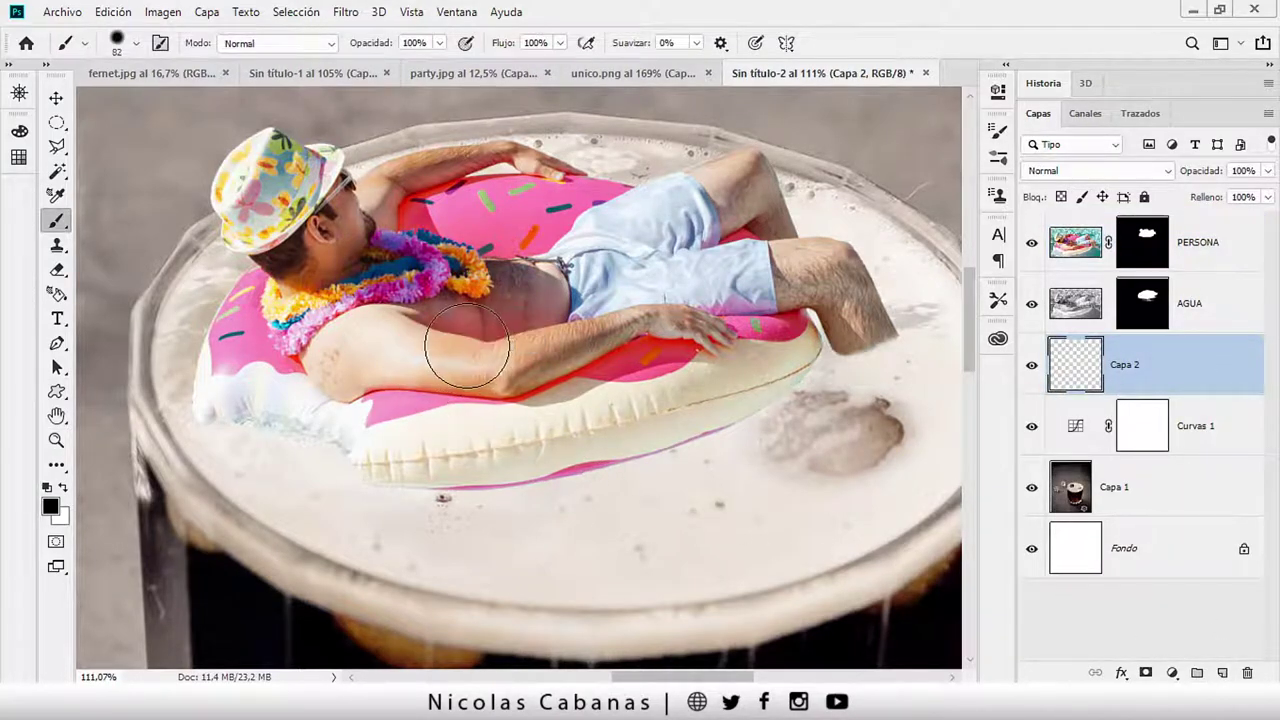
pyautogui.rightClick(470, 350)
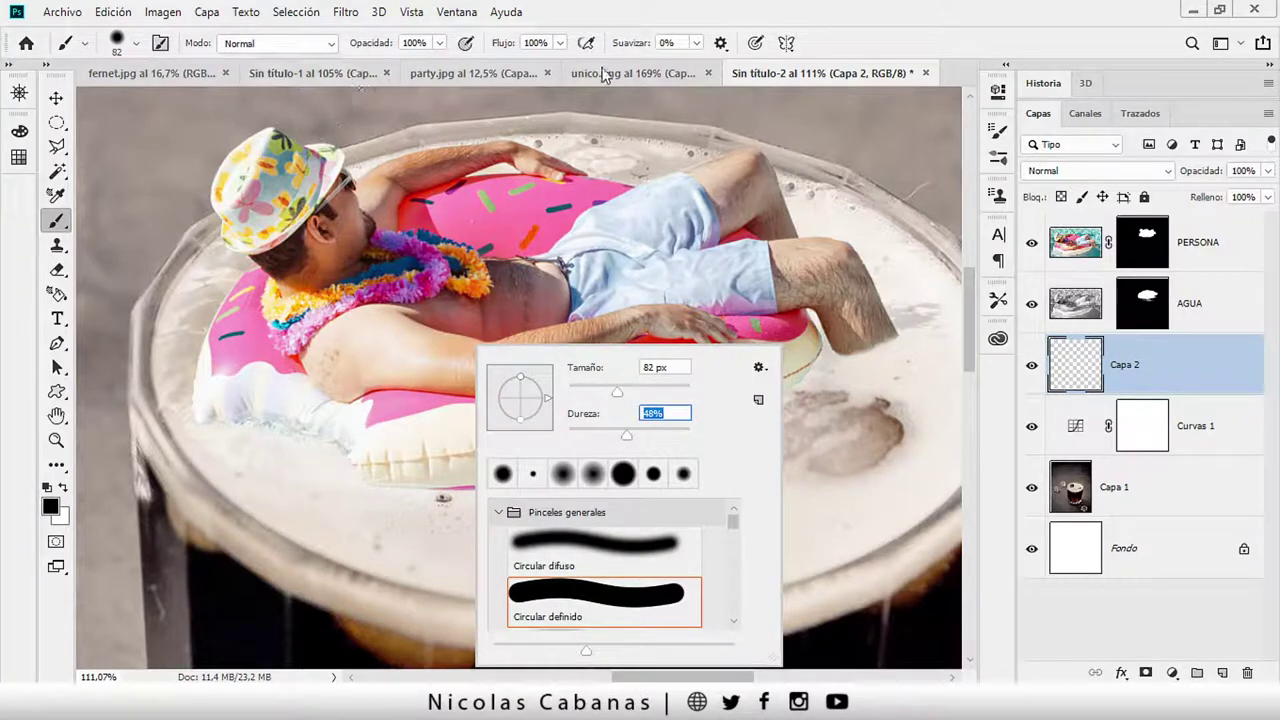
pyautogui.press('Return')
pyautogui.keyDown('alt'); pyautogui.rightClick(786, 363); pyautogui.keyUp('alt')
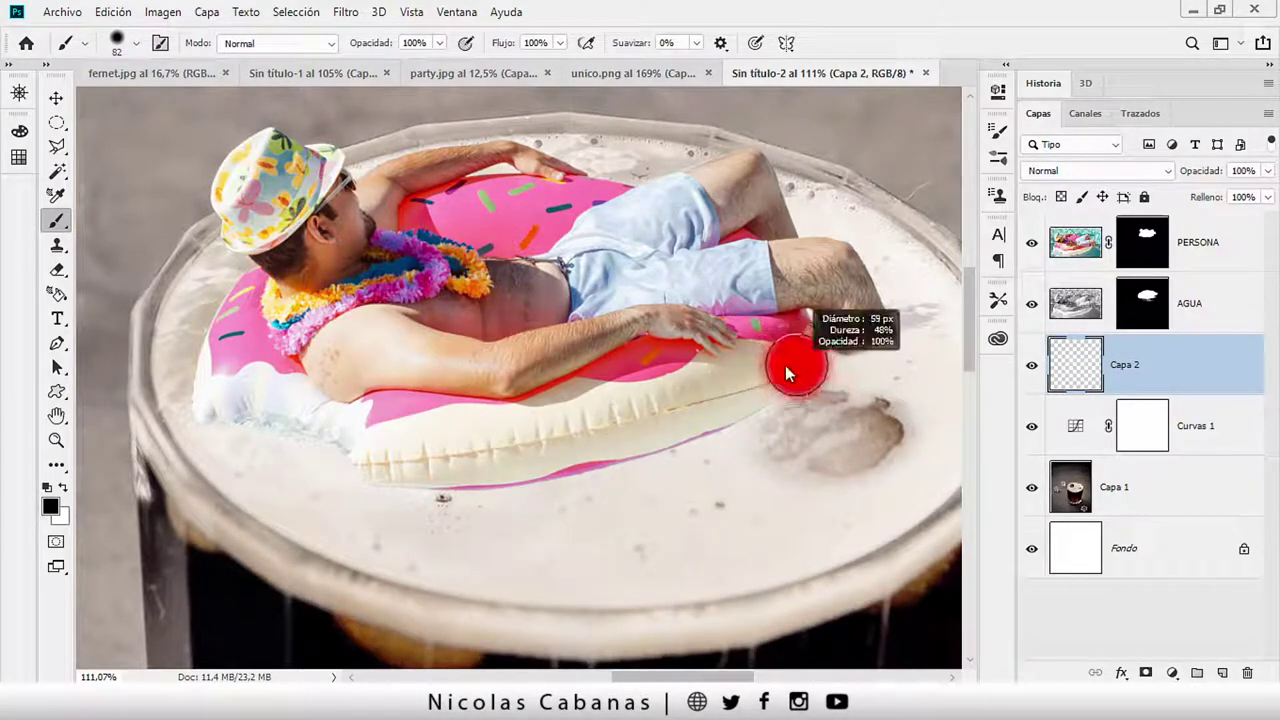
pyautogui.moveTo(795, 366); pyautogui.dragTo(772, 368)
pyautogui.hotkey('ctrl', 'z')
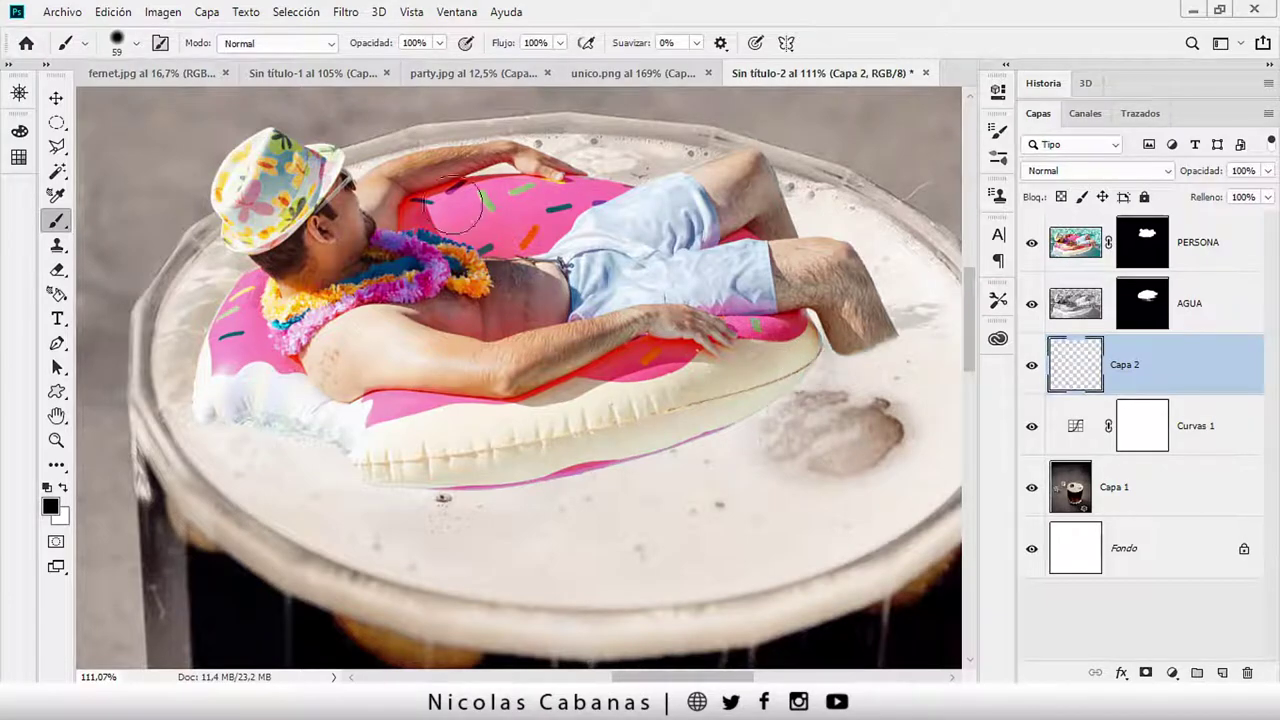
# Paint a soft 27%-opacity shadow along the float's lower and right edges, then add Capa 3
pyautogui.moveTo(366, 48); pyautogui.dragTo(364, 50)
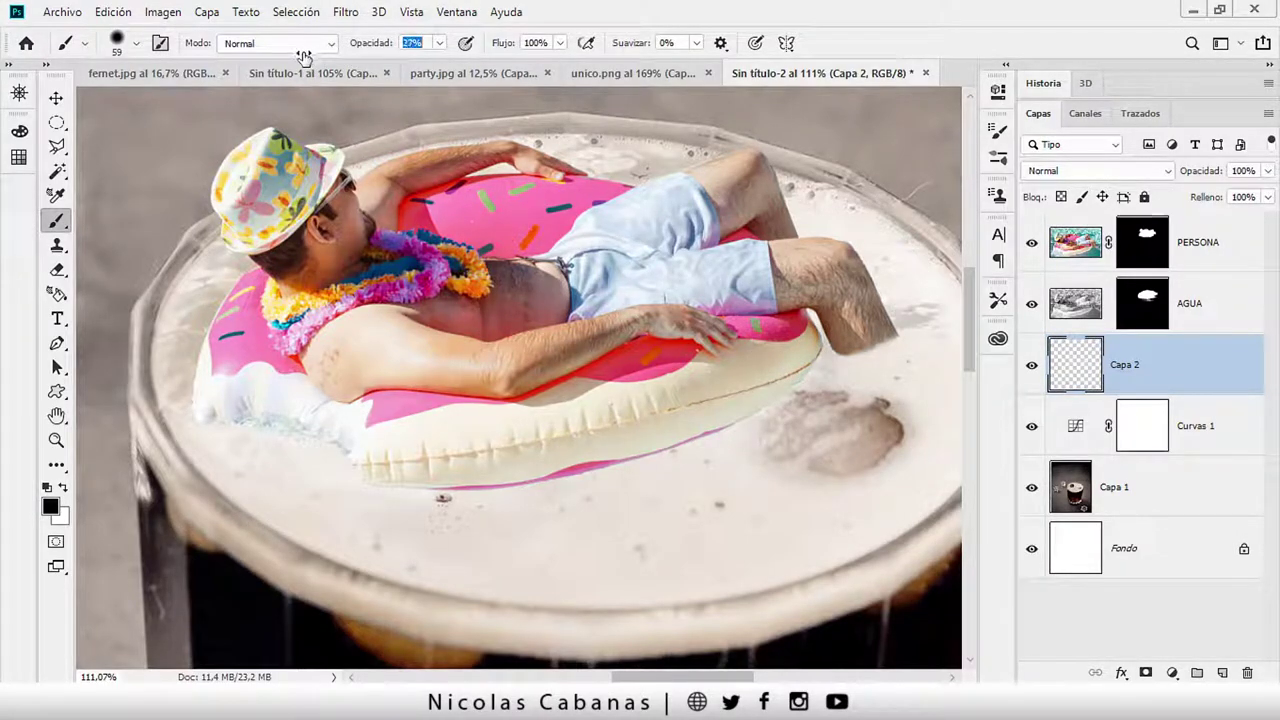
pyautogui.moveTo(800, 355); pyautogui.dragTo(692, 415)
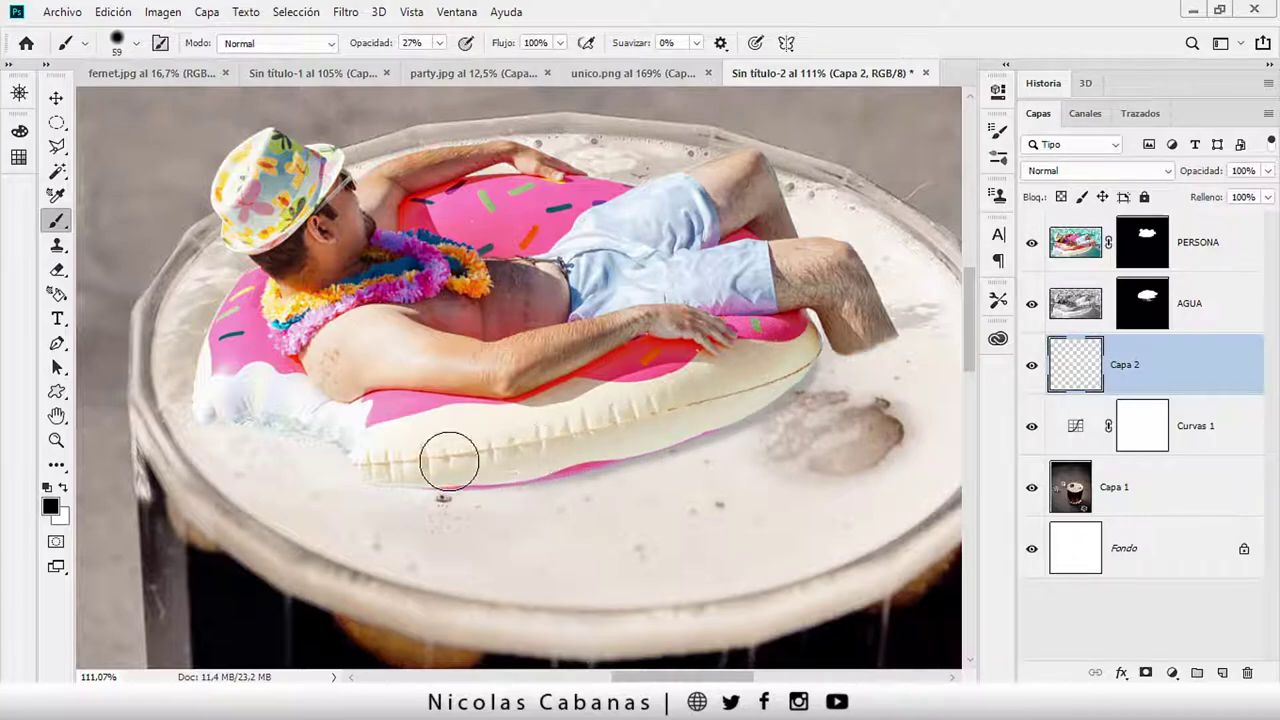
pyautogui.moveTo(449, 461)
pyautogui.mouseDown()
pyautogui.moveTo(391, 457)
pyautogui.moveTo(480, 463)
pyautogui.moveTo(600, 443)
pyautogui.moveTo(729, 408)
pyautogui.moveTo(771, 366)
pyautogui.moveTo(714, 400)
pyautogui.moveTo(586, 437)
pyautogui.moveTo(435, 456)
pyautogui.mouseUp()
pyautogui.moveTo(549, 454)
pyautogui.mouseDown()
pyautogui.moveTo(737, 380)
pyautogui.moveTo(563, 343)
pyautogui.mouseUp()
pyautogui.scroll(1, 740, 340)
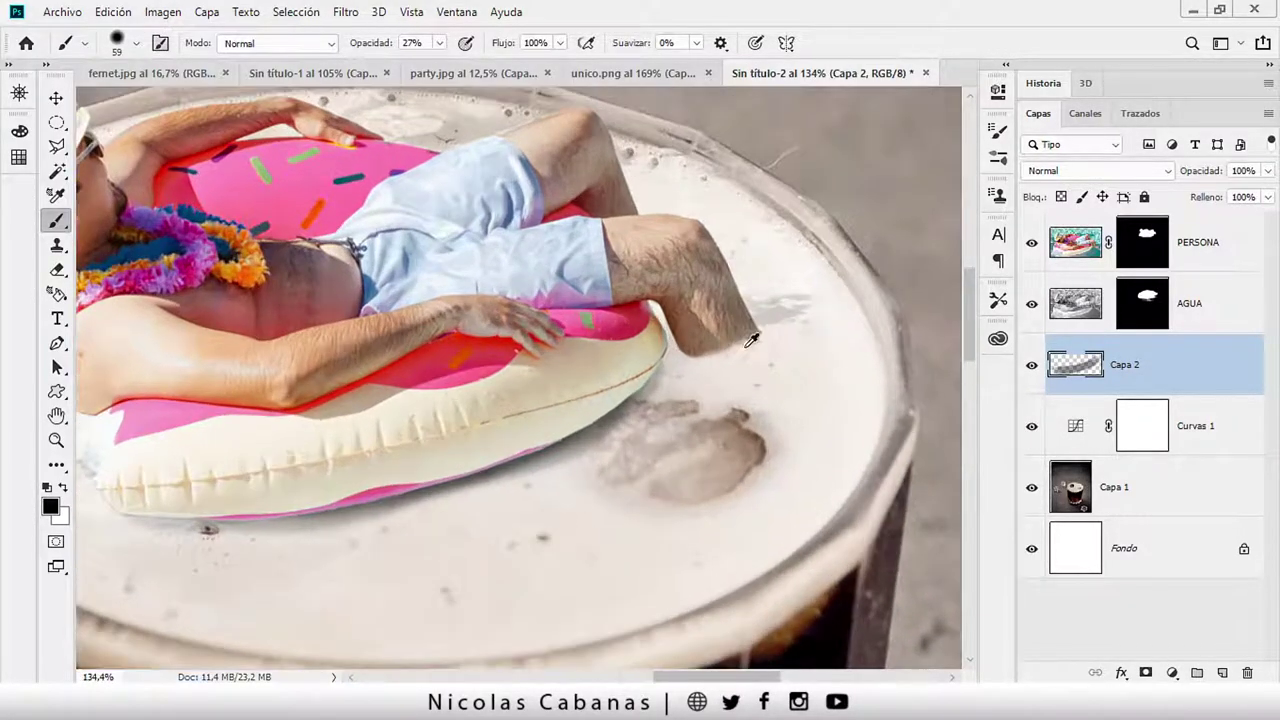
pyautogui.scroll(1, 740, 350)
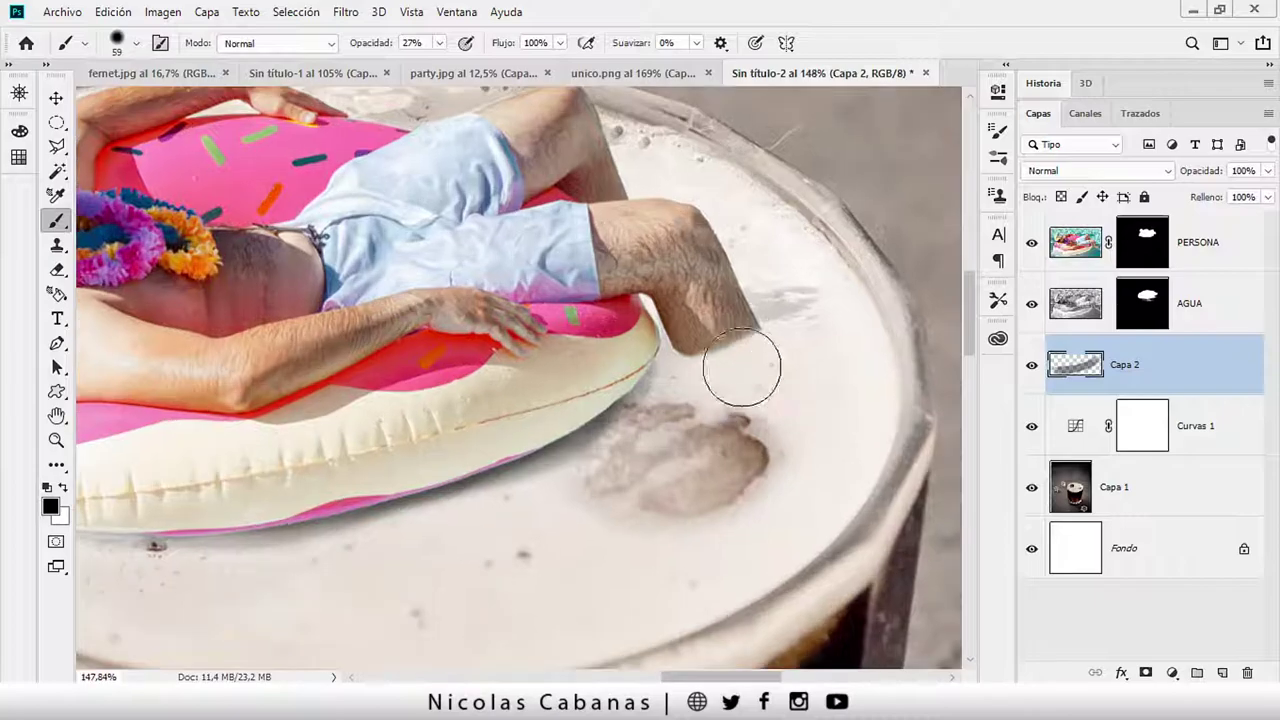
pyautogui.click(1220, 673)
pyautogui.scroll(-1, 590, 430)
pyautogui.scroll(-1, 590, 430)
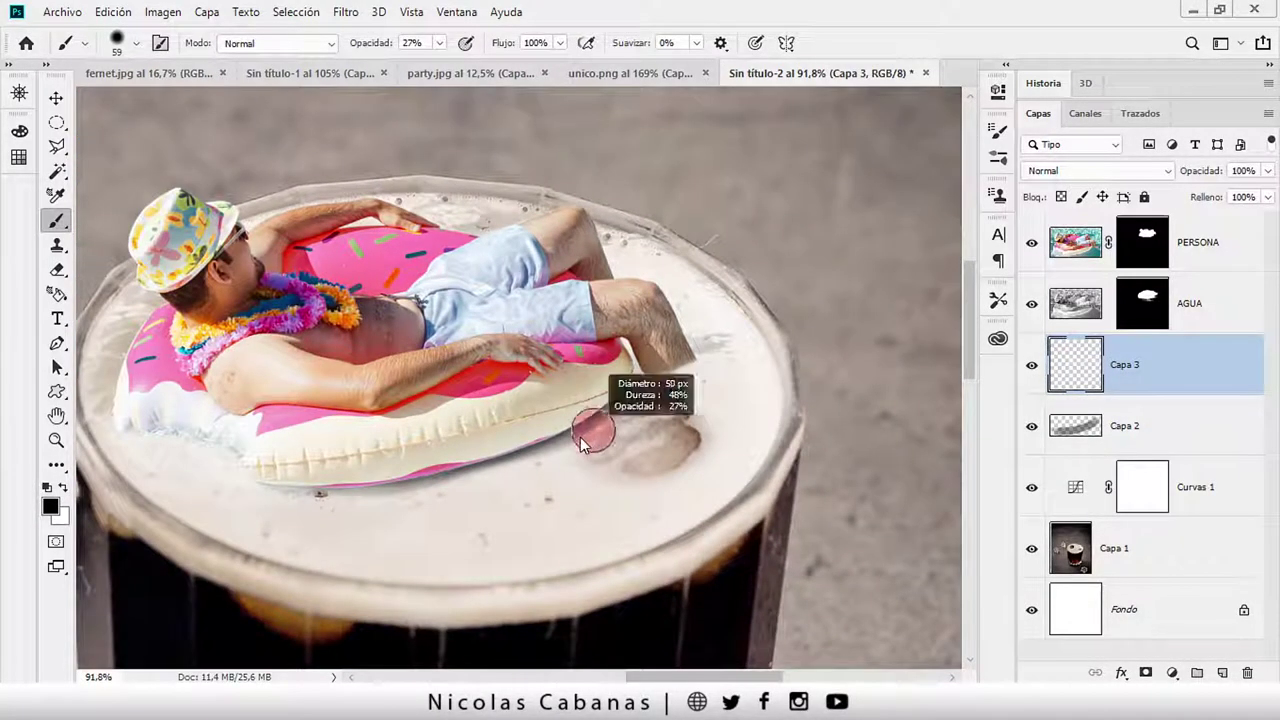
# Paint a broad black shadow under the float on Capa 3 and set layer opacity to 24%
pyautogui.moveTo(580, 443)
pyautogui.mouseDown()
pyautogui.moveTo(387, 497)
pyautogui.moveTo(470, 505)
pyautogui.mouseUp()
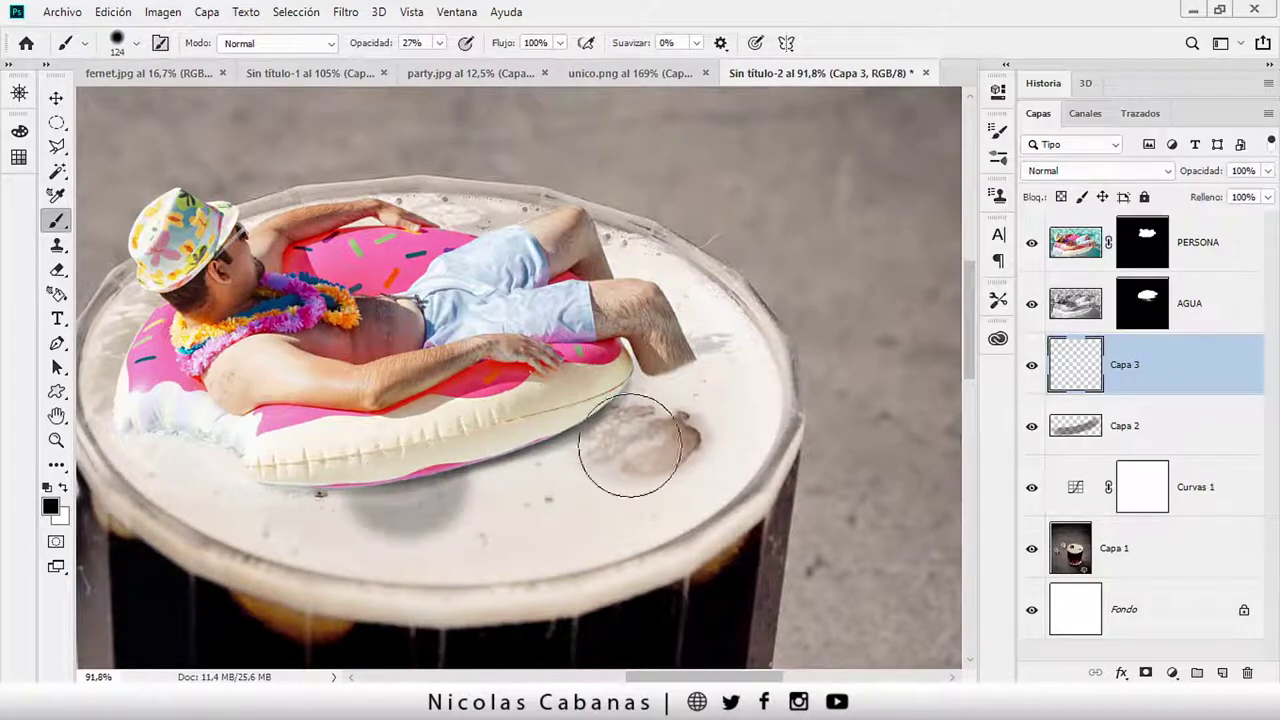
pyautogui.moveTo(663, 412)
pyautogui.mouseDown()
pyautogui.moveTo(630, 405)
pyautogui.moveTo(340, 485)
pyautogui.mouseUp()
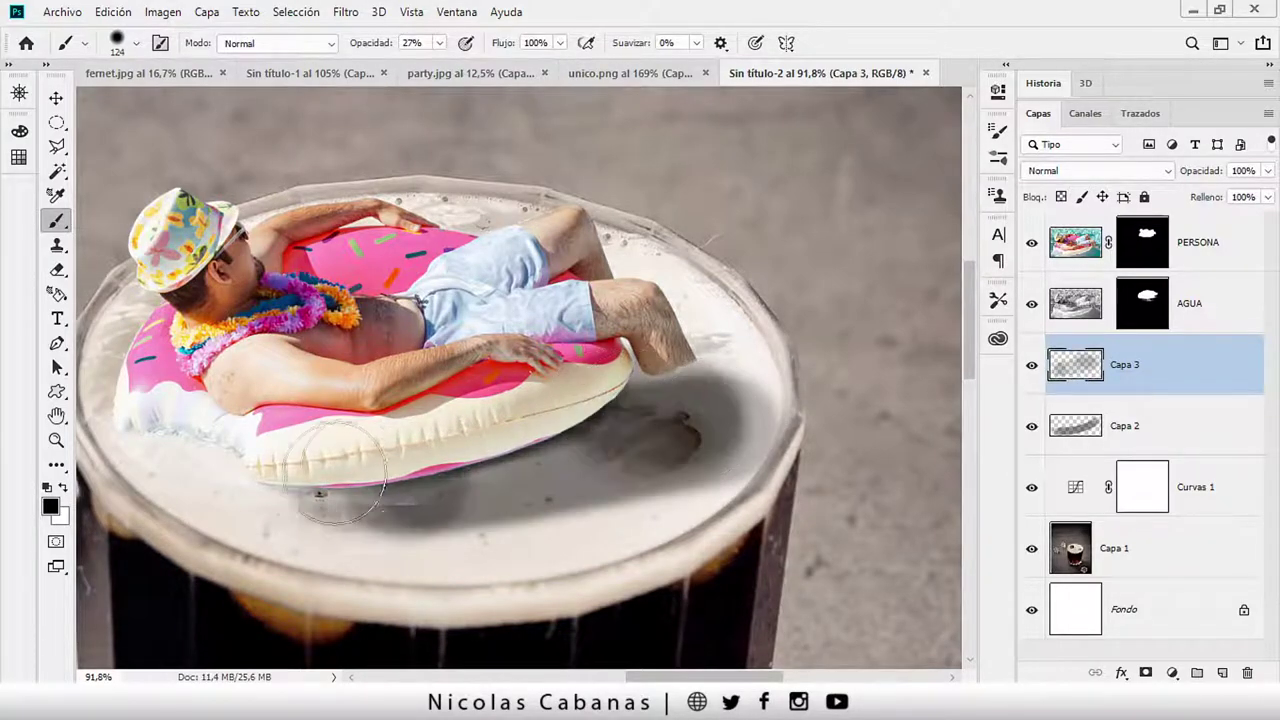
pyautogui.hotkey('ctrl', 'z')
pyautogui.hotkey('ctrl', 'z')
pyautogui.hotkey('ctrl', 'z')
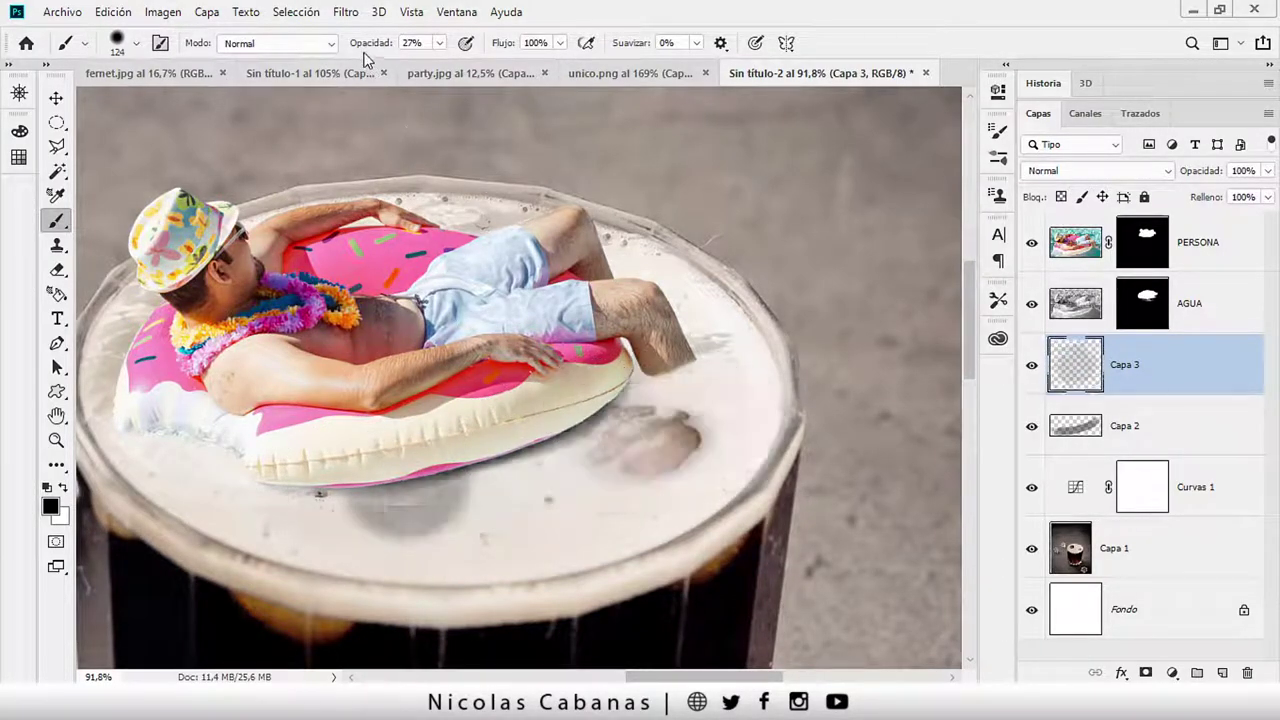
pyautogui.moveTo(398, 486); pyautogui.dragTo(715, 395)
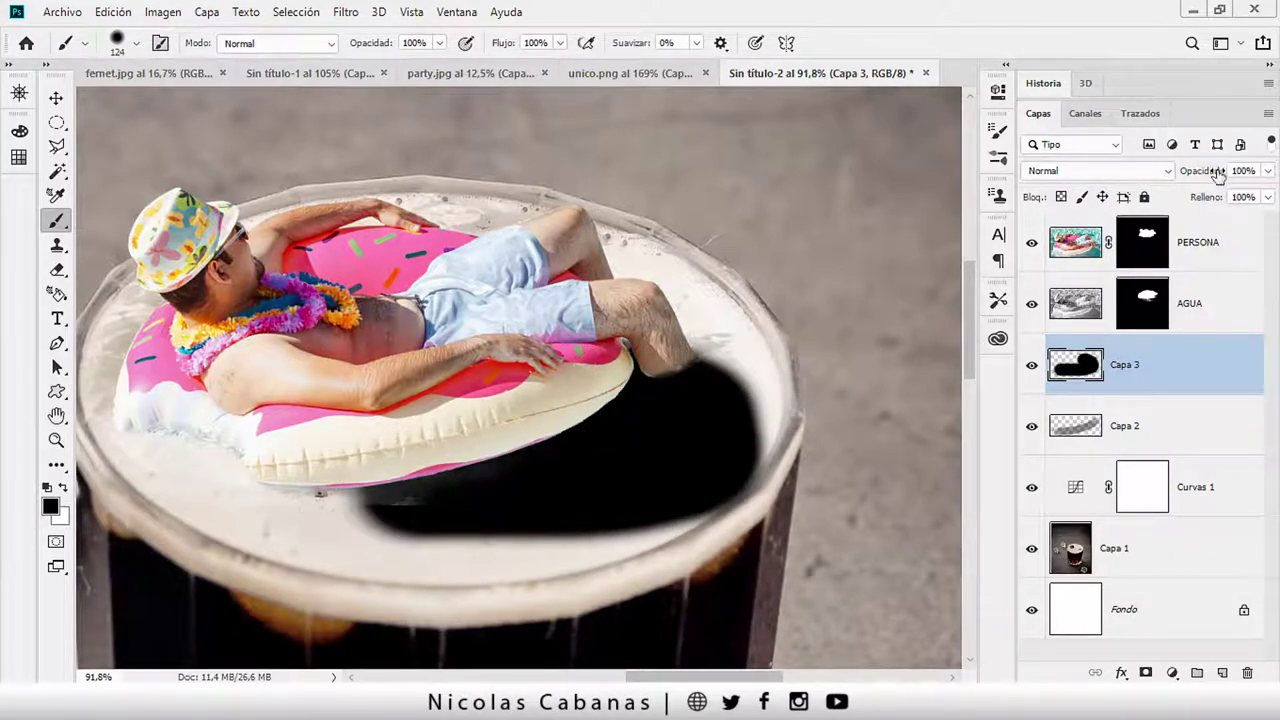
pyautogui.moveTo(1218, 173); pyautogui.dragTo(1136, 192)
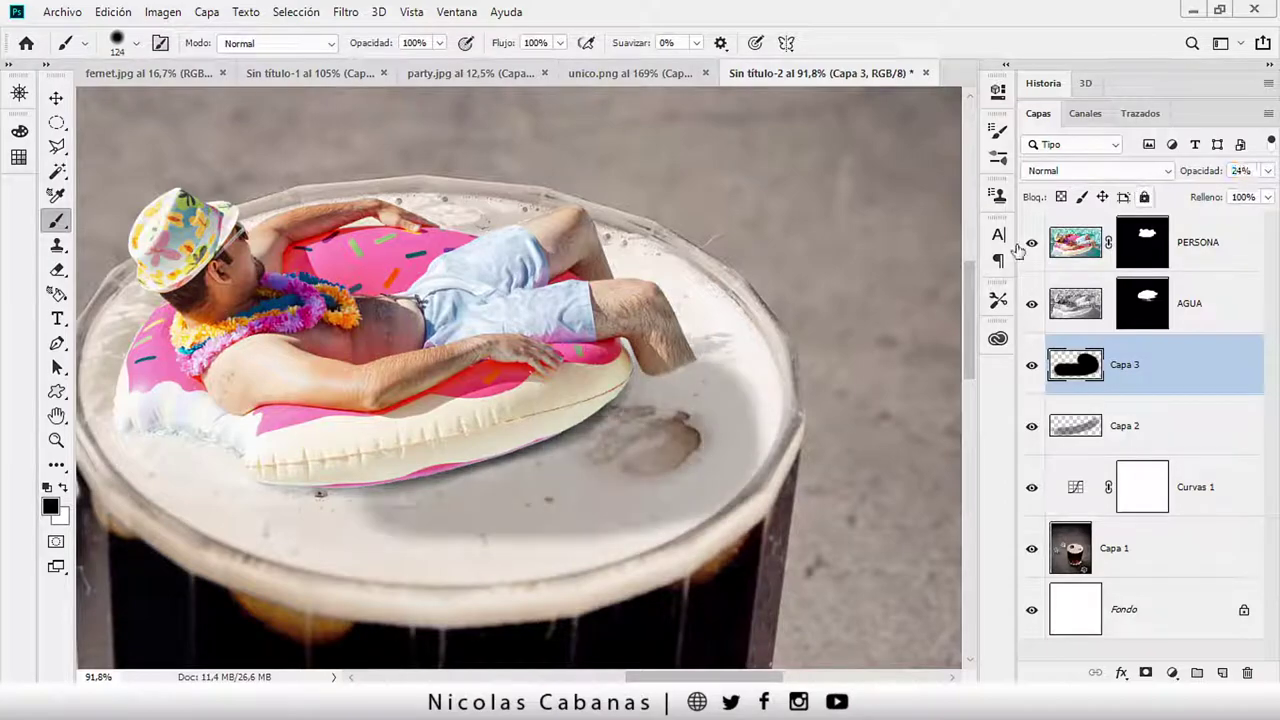
pyautogui.moveTo(640, 400); pyautogui.dragTo(521, 477)
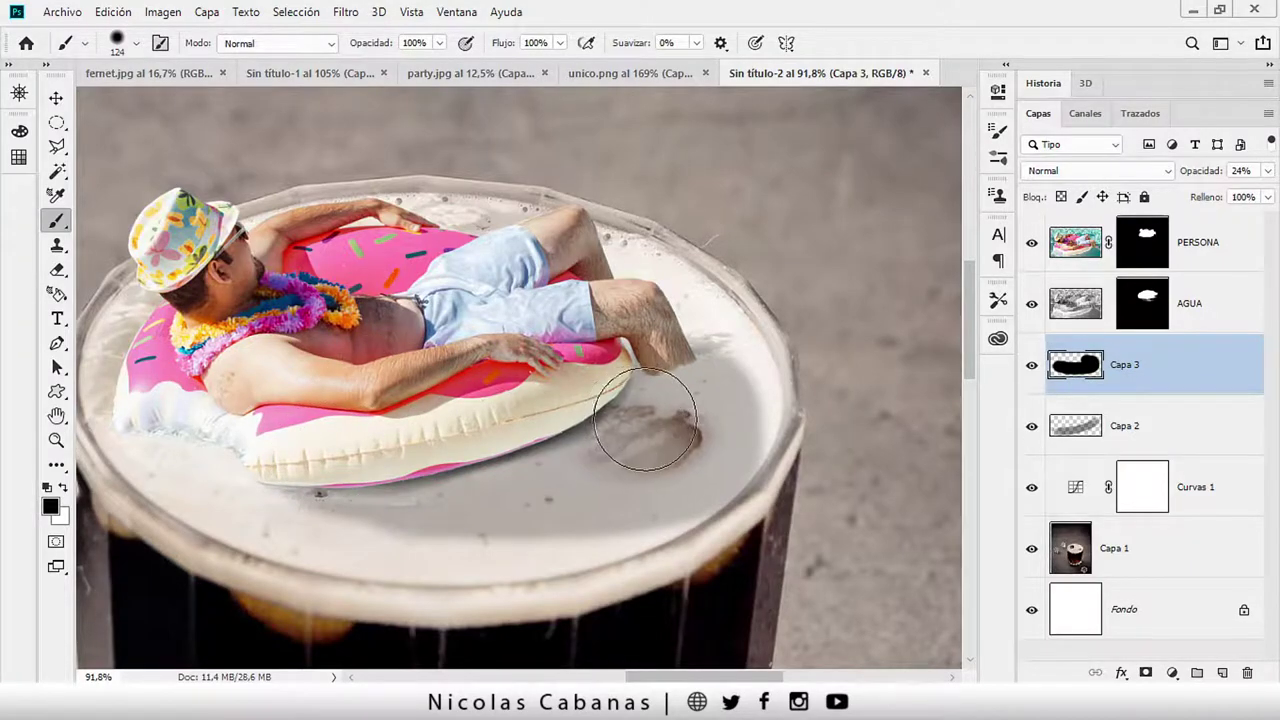
pyautogui.press('e')
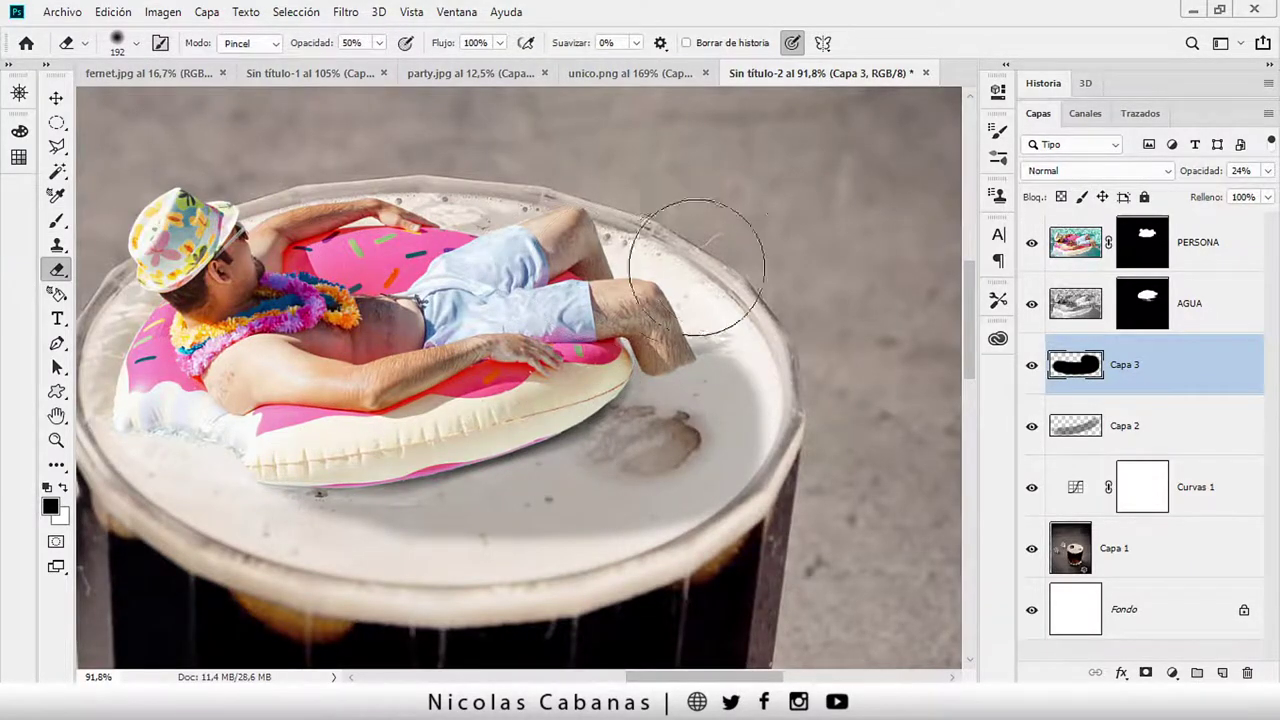
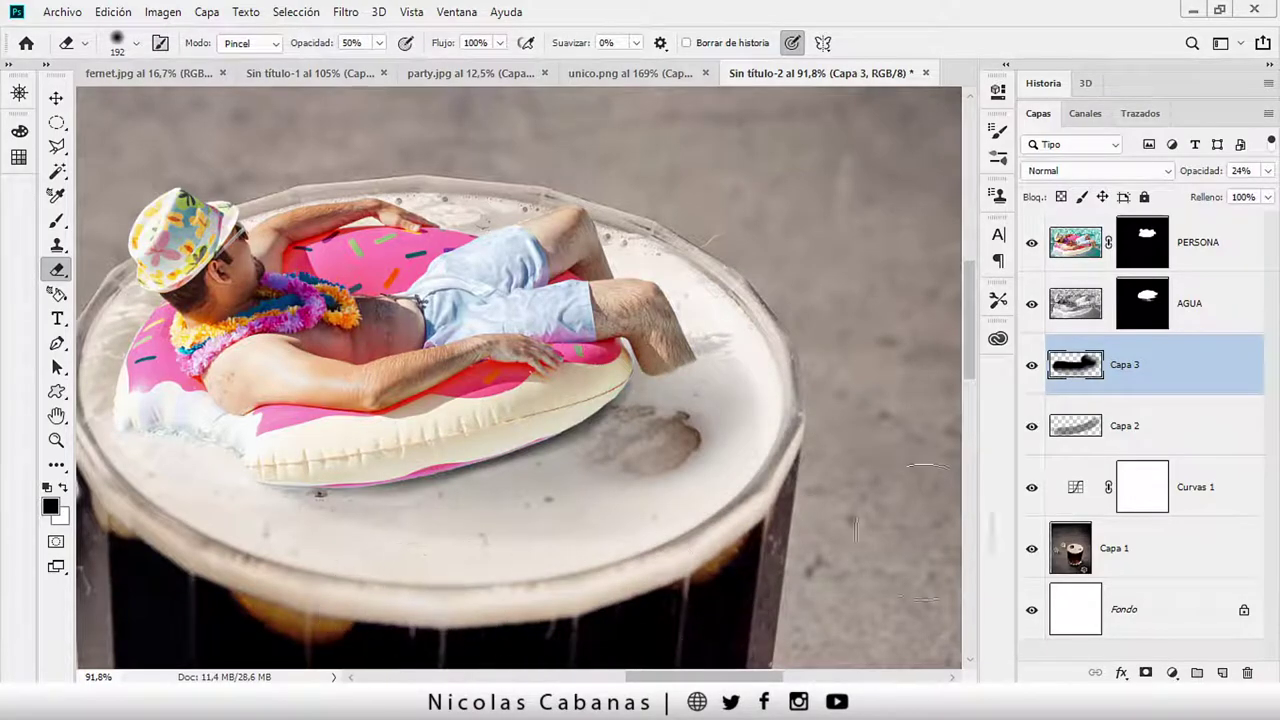
# Inspect the AGUA mask, then lower the Capa 2 shadow layer's opacity to 67%
pyautogui.press('z')
pyautogui.moveTo(373, 511); pyautogui.dragTo(709, 417)
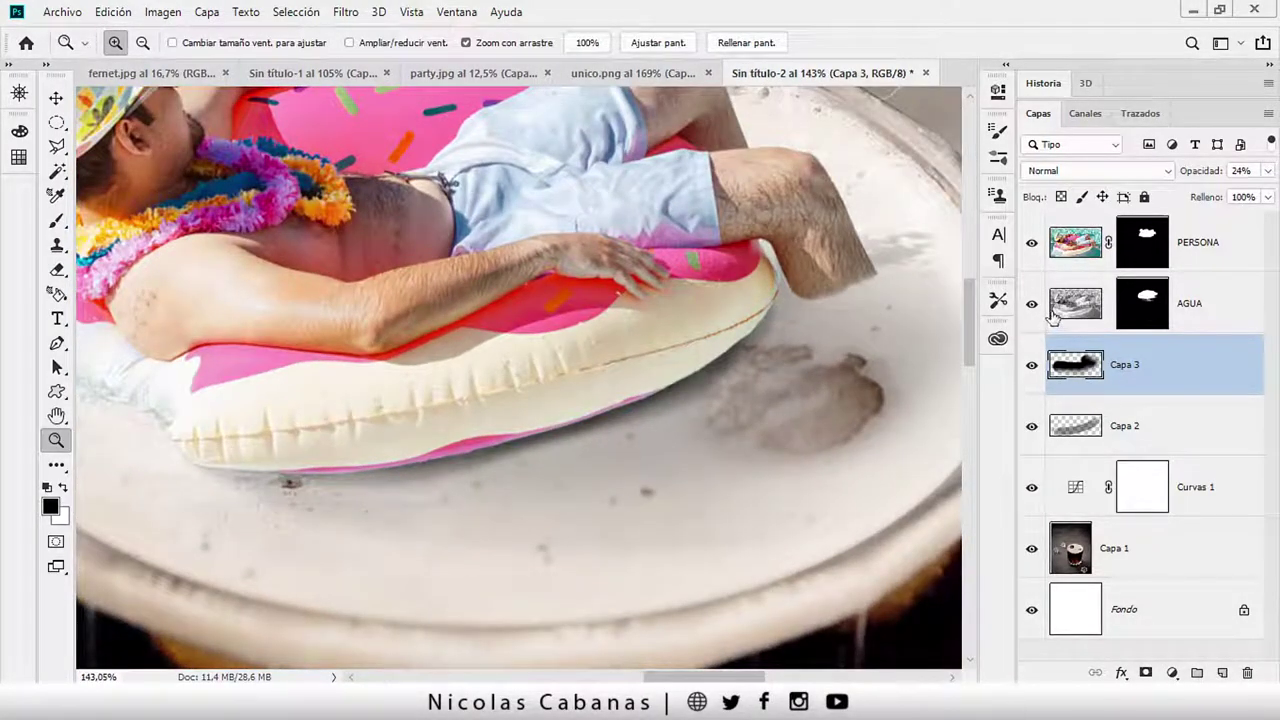
pyautogui.click(1142, 304)
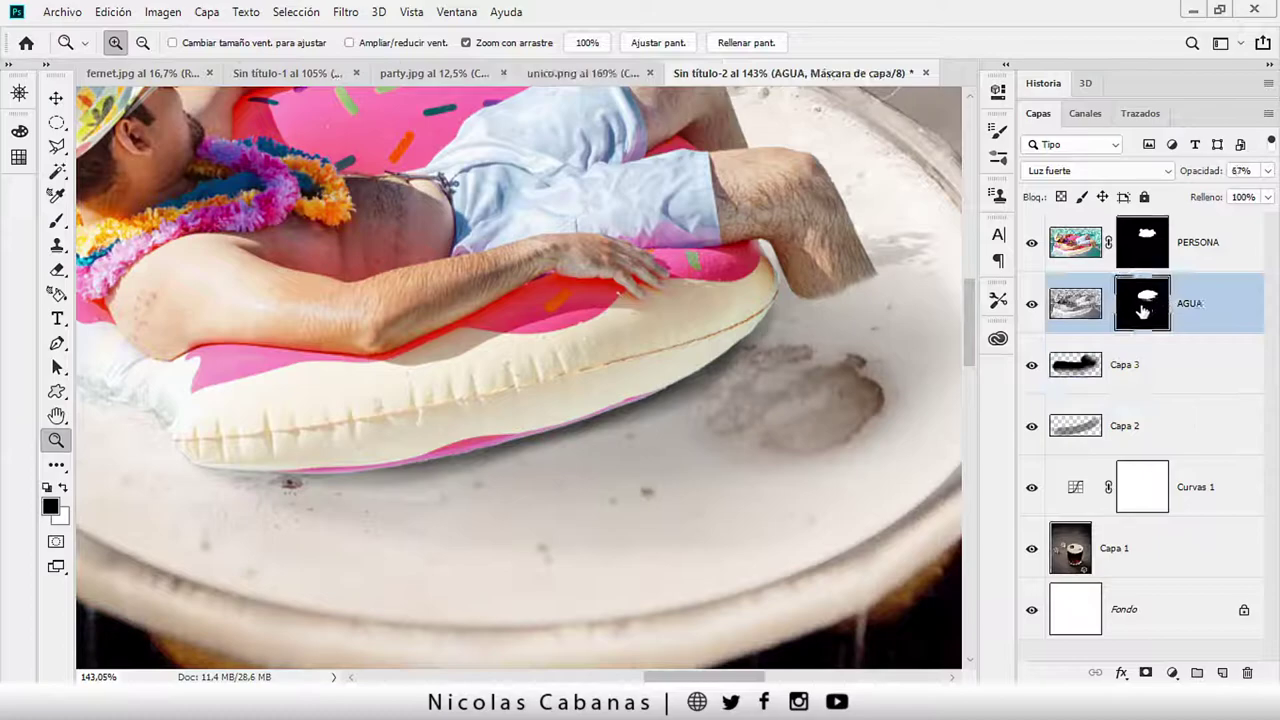
pyautogui.press('b')
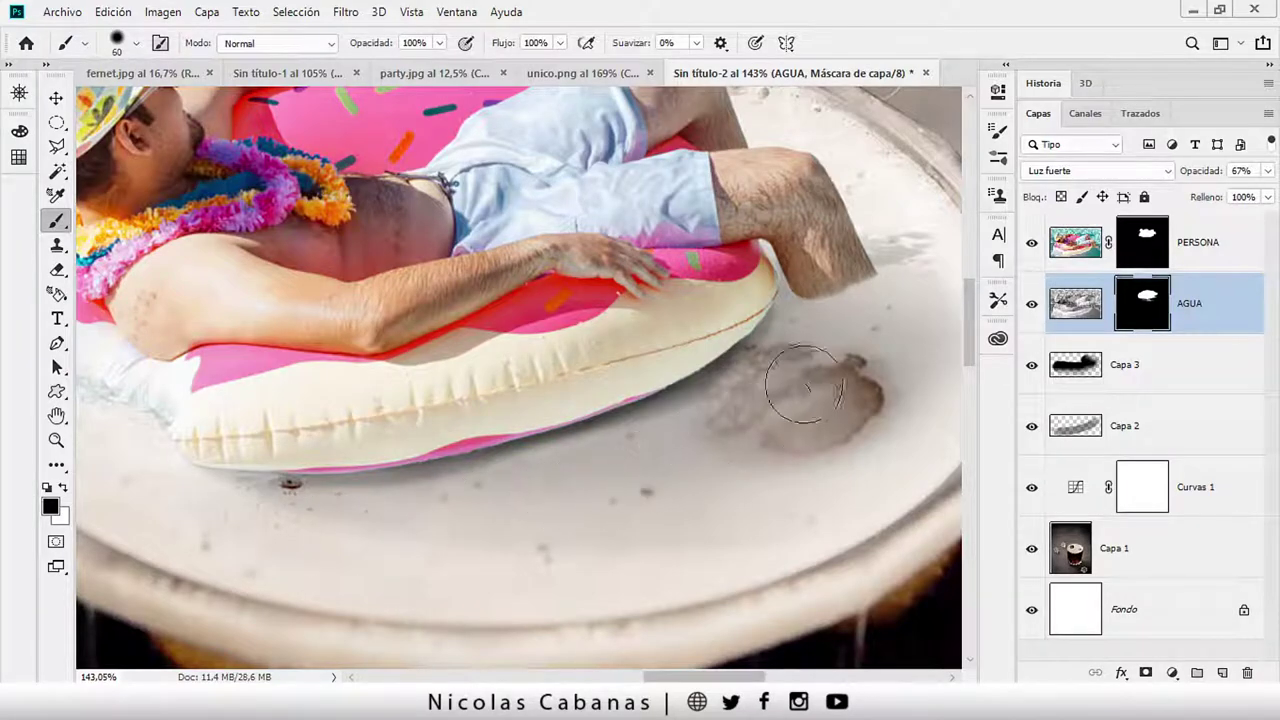
pyautogui.click(1128, 428)
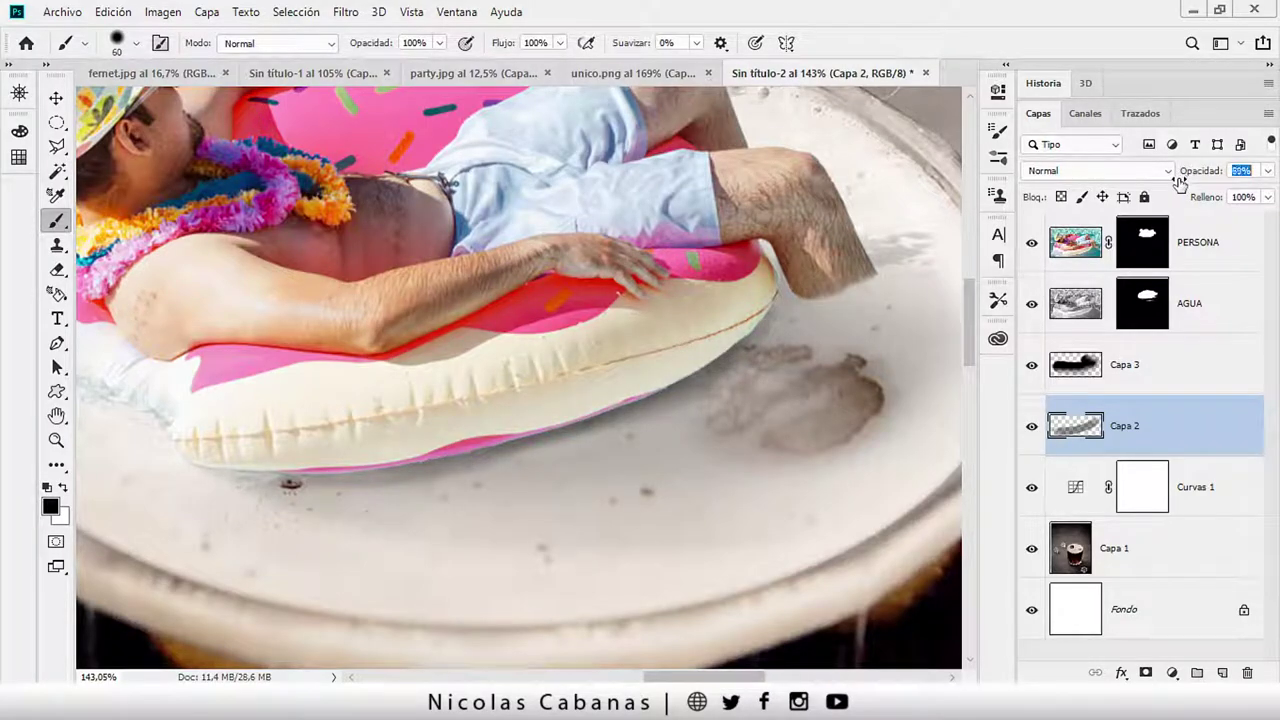
pyautogui.press('z')
pyautogui.moveTo(813, 352)
pyautogui.mouseDown()
pyautogui.moveTo(629, 371)
pyautogui.moveTo(600, 399)
pyautogui.mouseUp()
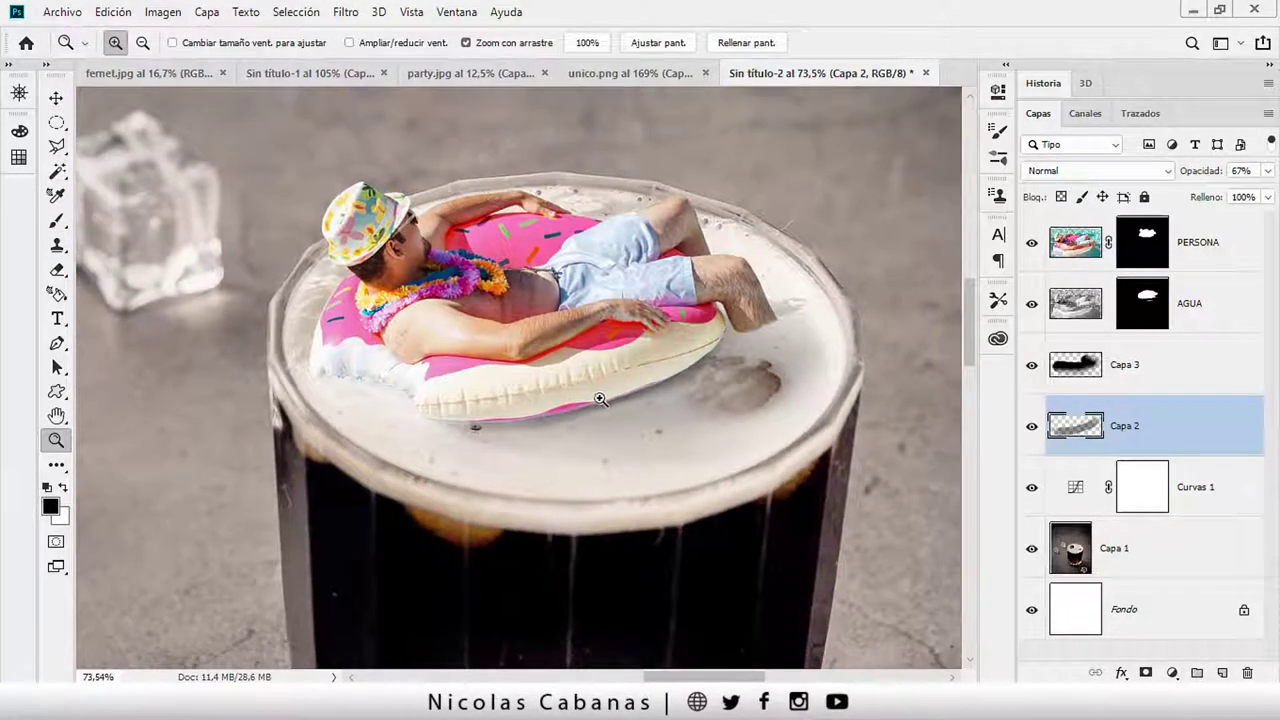
pyautogui.moveTo(469, 359); pyautogui.dragTo(511, 412)
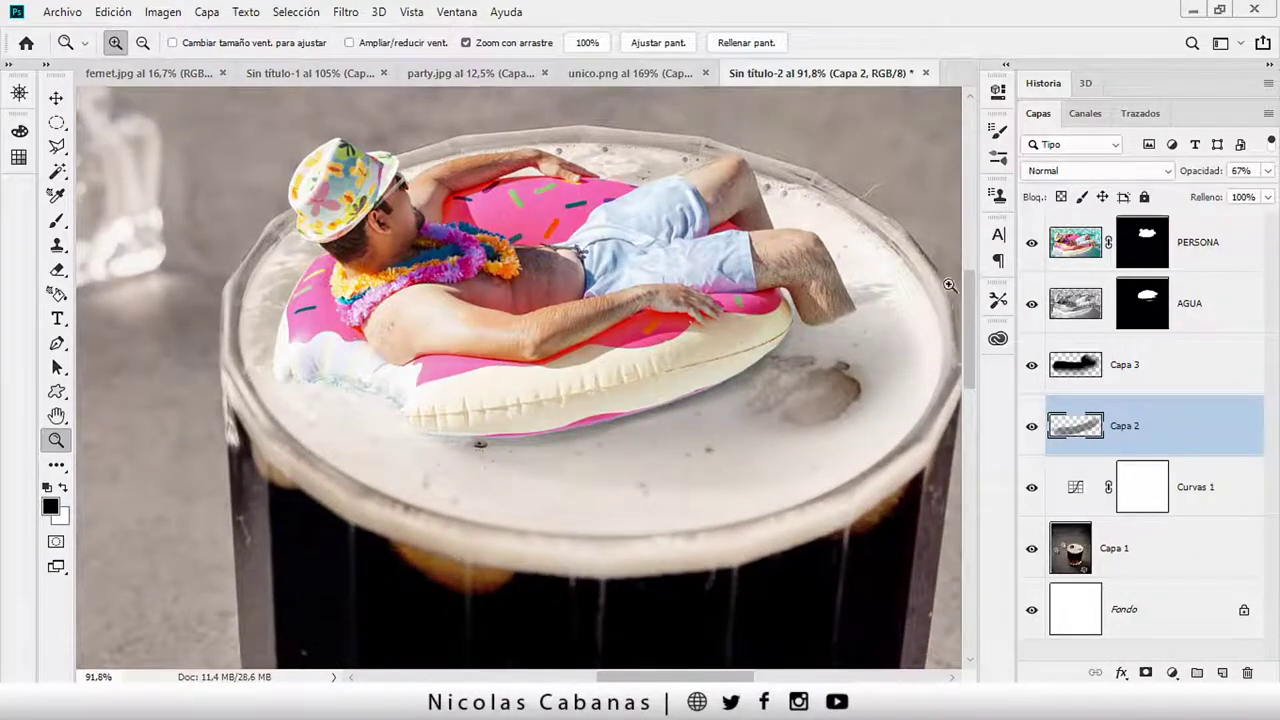
# Add a new Capa 4 clipped to PERSONA and sample the float's beige colour
pyautogui.click(1200, 257)
pyautogui.click(1221, 672)
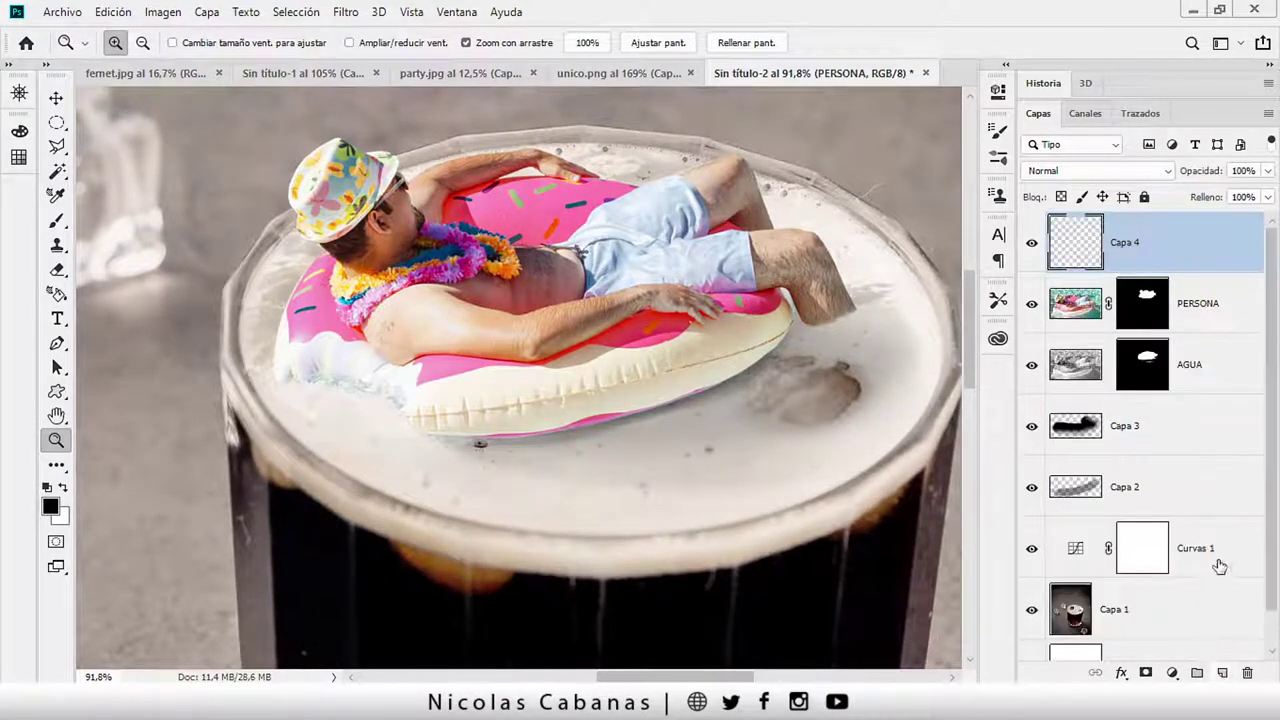
pyautogui.keyDown('alt'); pyautogui.click(1237, 268); pyautogui.keyUp('alt')
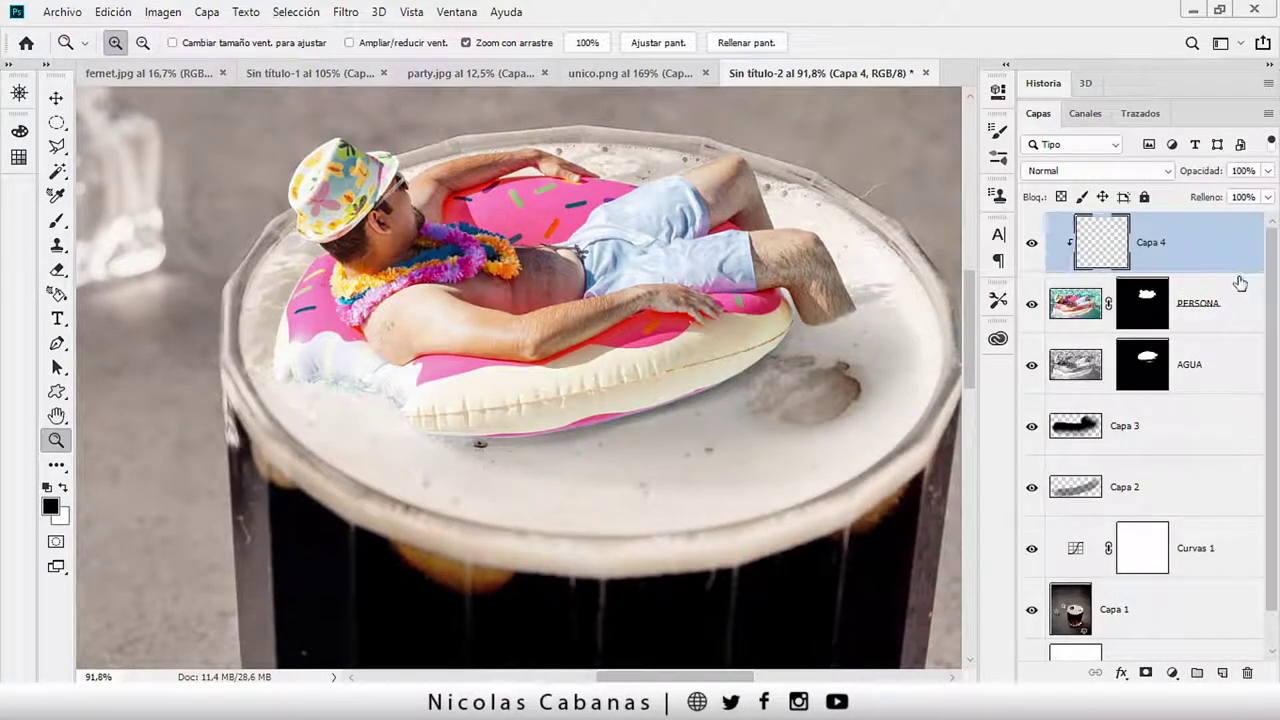
pyautogui.moveTo(517, 385); pyautogui.dragTo(561, 401)
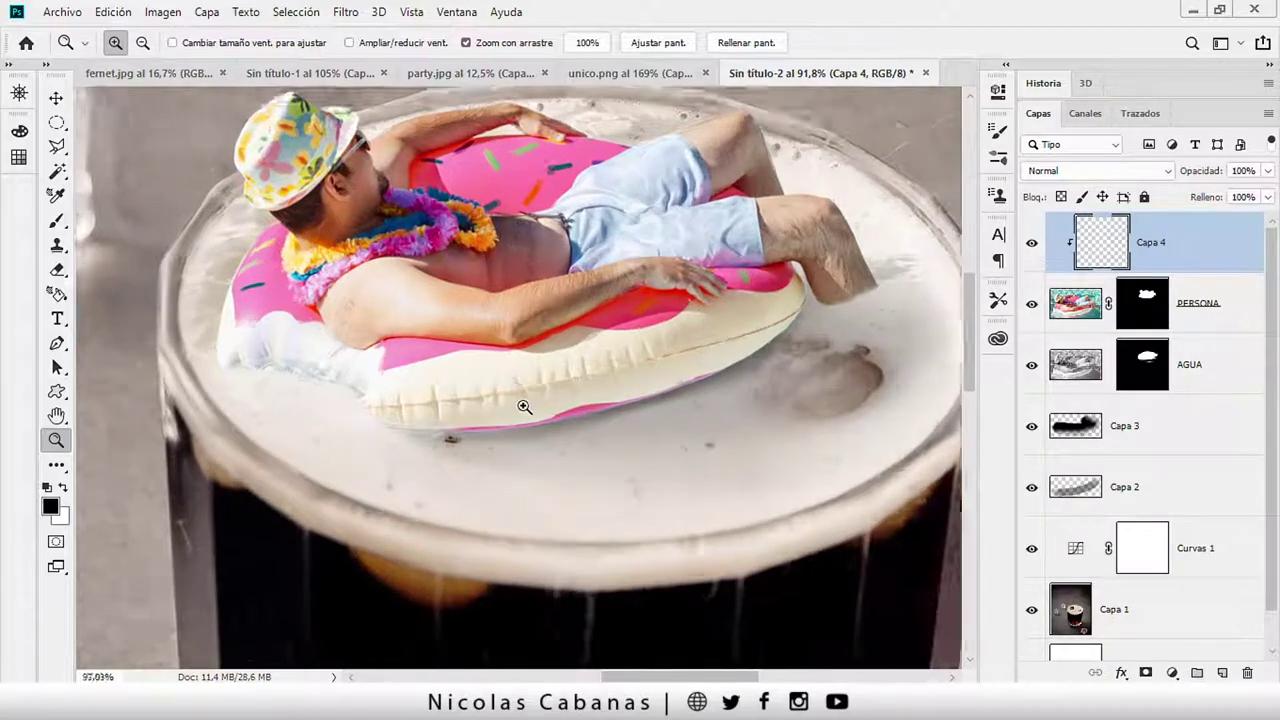
pyautogui.press('b')
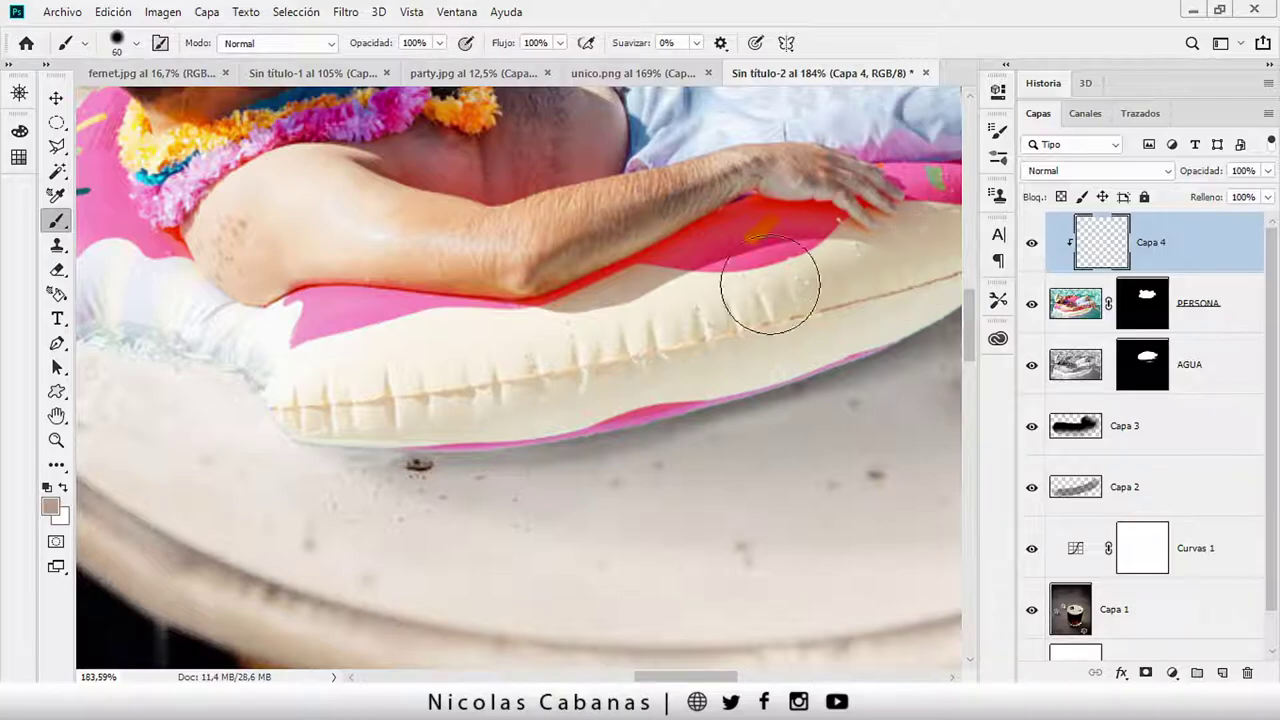
pyautogui.keyDown('alt'); pyautogui.click(640, 278); pyautogui.keyUp('alt')
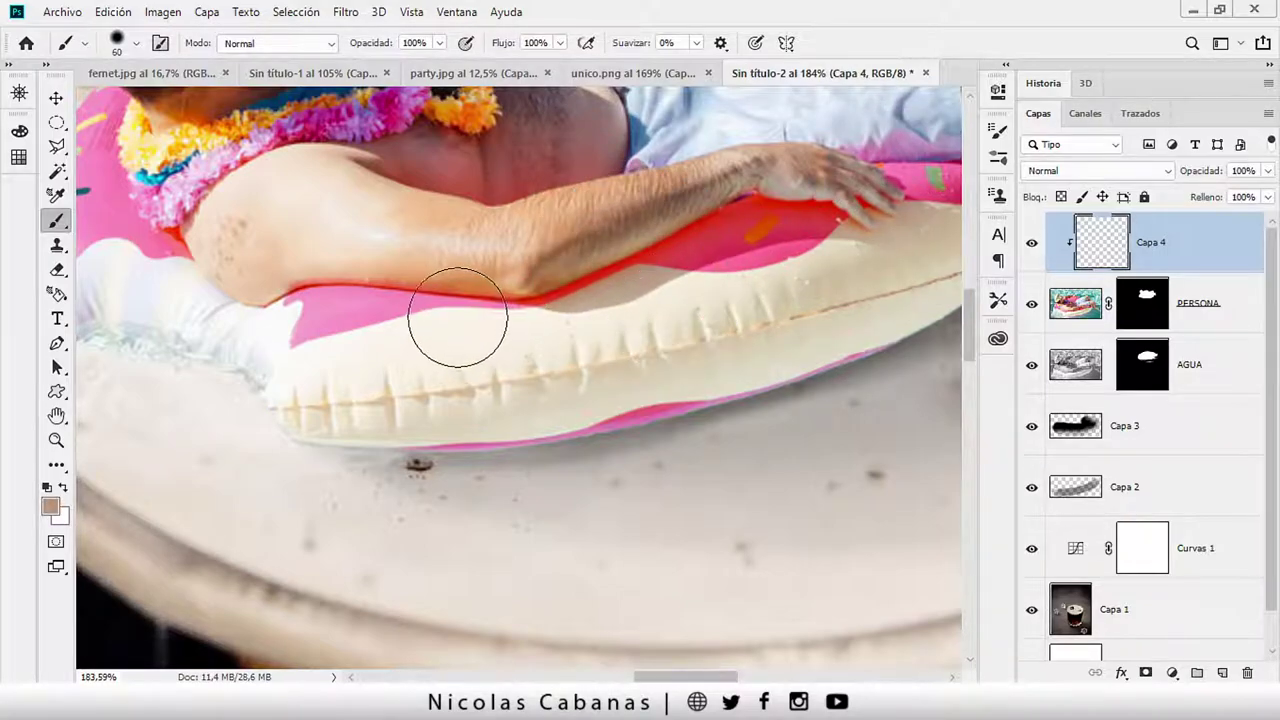
# Paint beige along the float's lower edge and fade Capa 4 to 30% opacity
pyautogui.moveTo(320, 429)
pyautogui.mouseDown()
pyautogui.moveTo(462, 455)
pyautogui.moveTo(654, 426)
pyautogui.moveTo(440, 454)
pyautogui.moveTo(724, 385)
pyautogui.mouseUp()
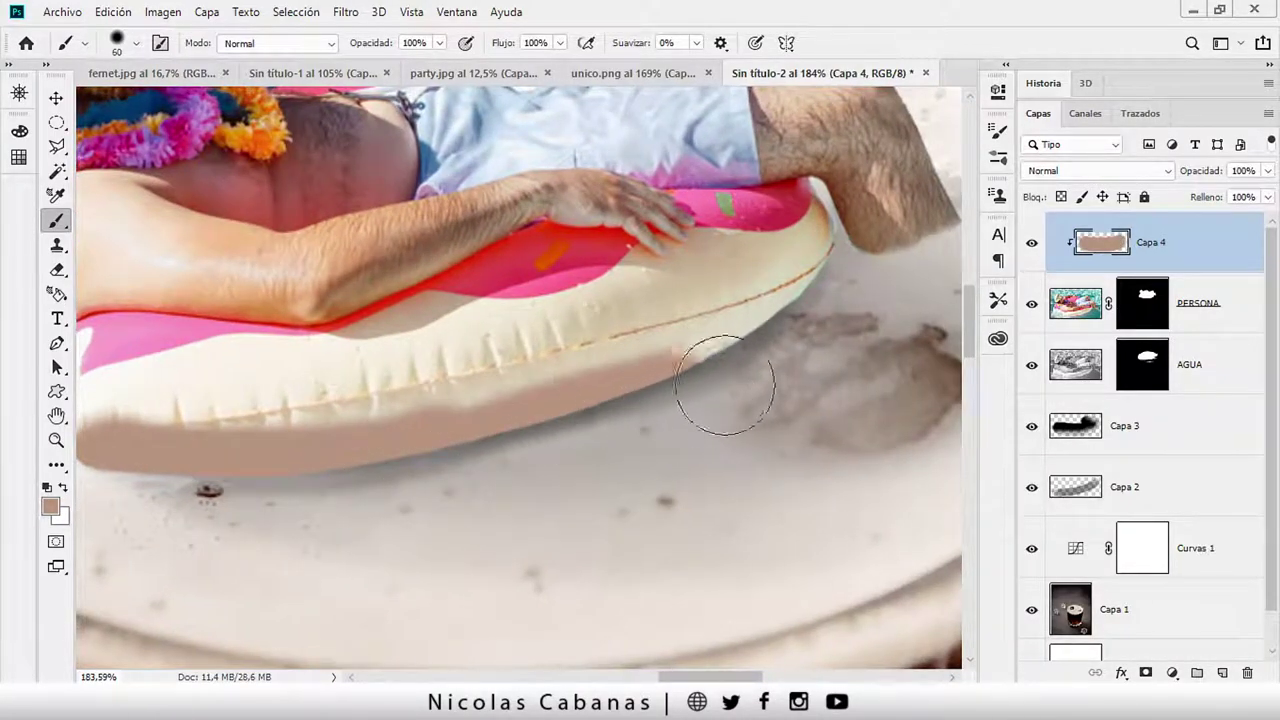
pyautogui.scroll(-2, 228, 497)
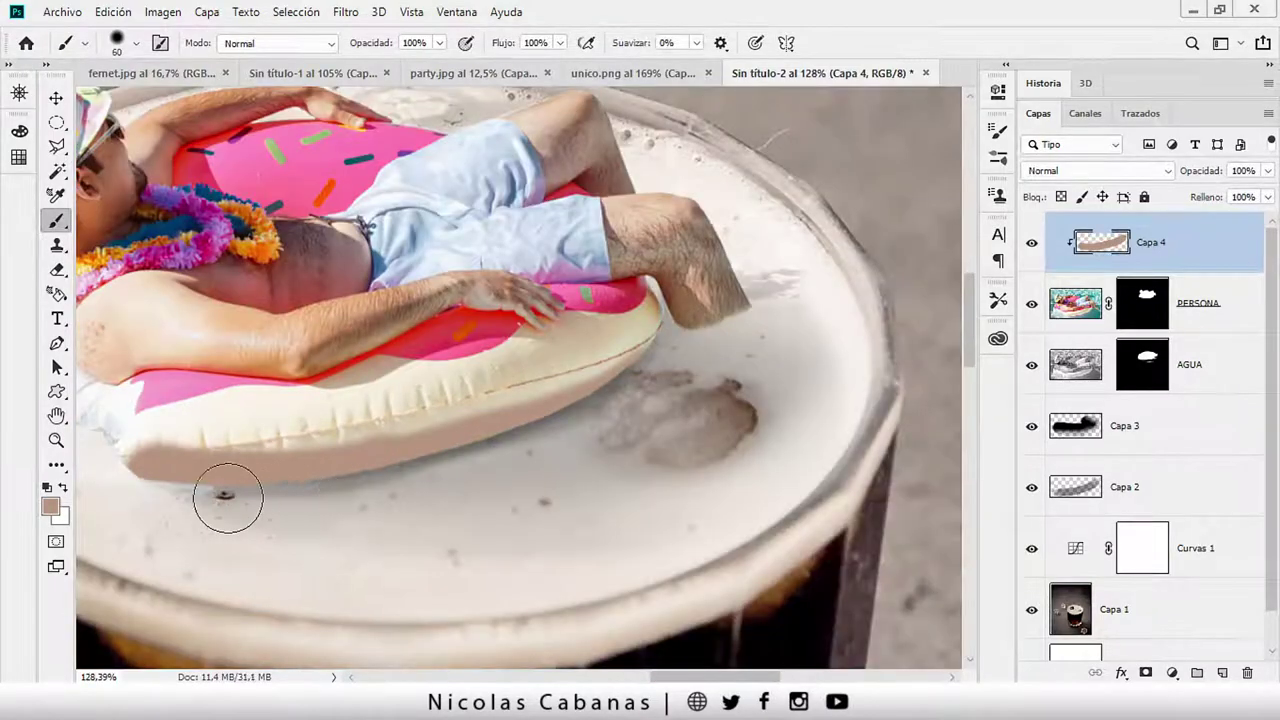
pyautogui.moveTo(270, 445); pyautogui.dragTo(680, 350)
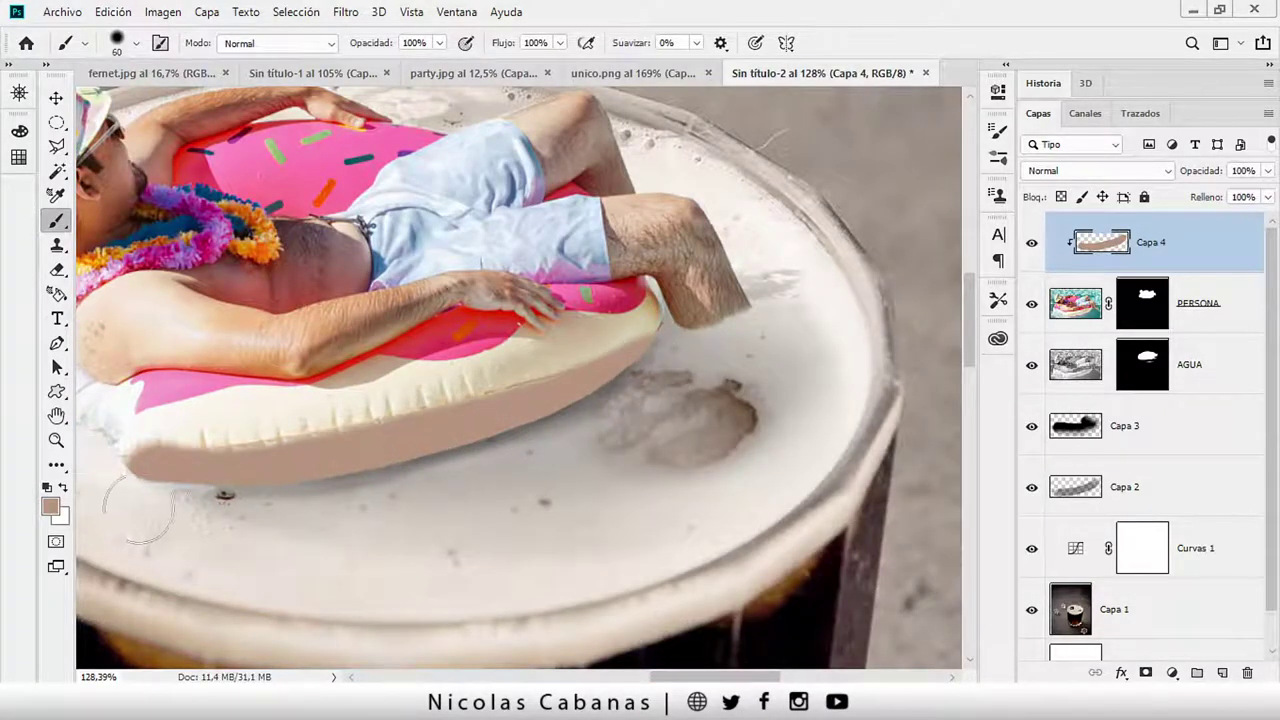
pyautogui.moveTo(1199, 175); pyautogui.dragTo(1133, 196)
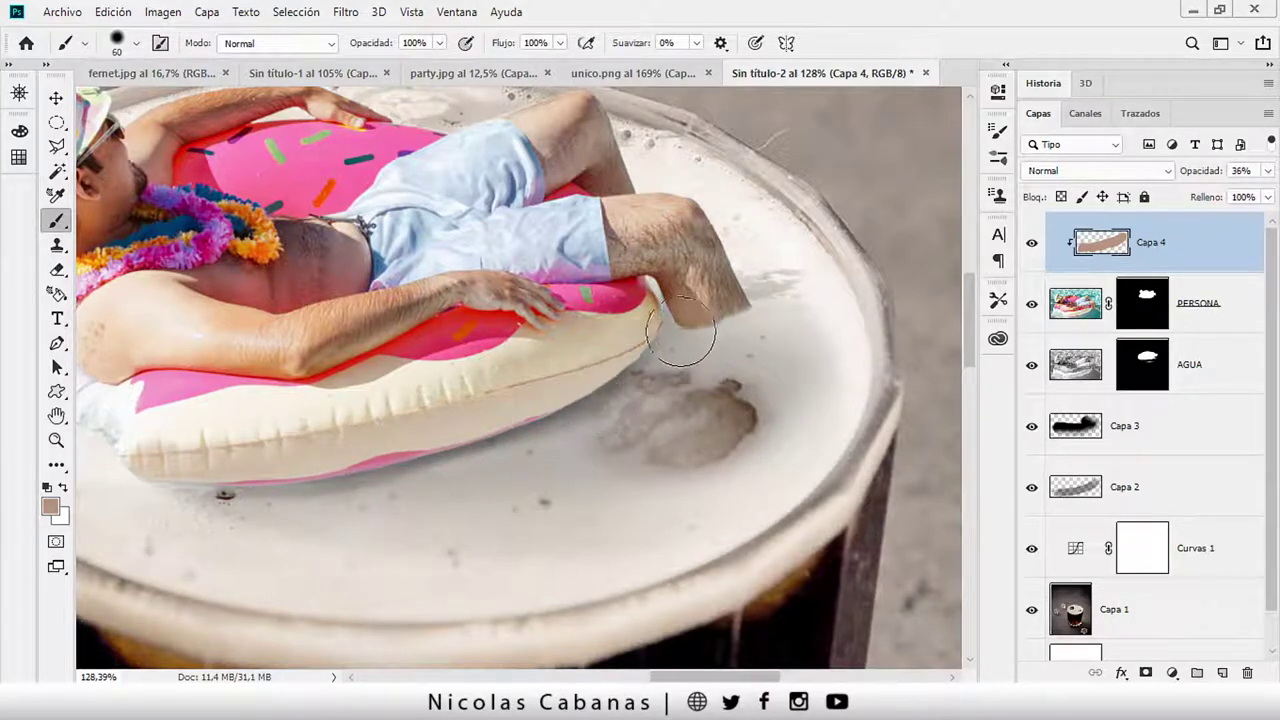
pyautogui.moveTo(681, 336); pyautogui.dragTo(590, 366)
pyautogui.moveTo(323, 457); pyautogui.dragTo(568, 368)
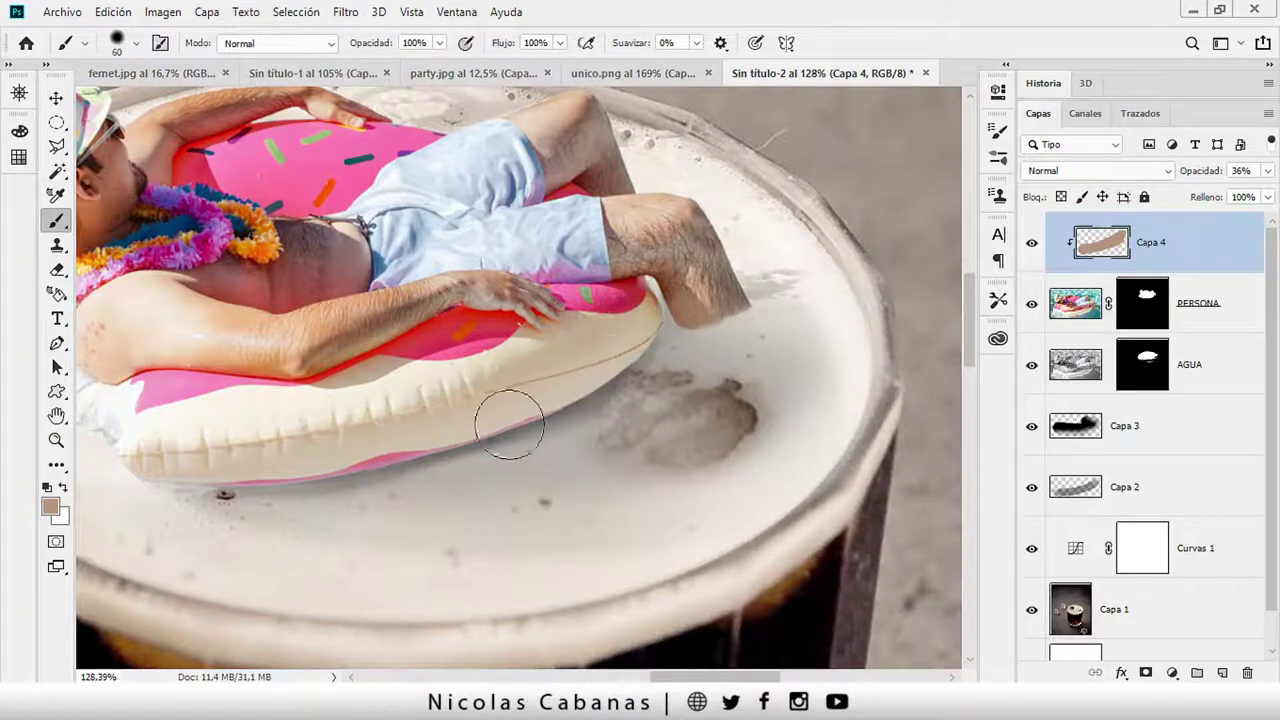
pyautogui.moveTo(310, 491); pyautogui.dragTo(457, 491)
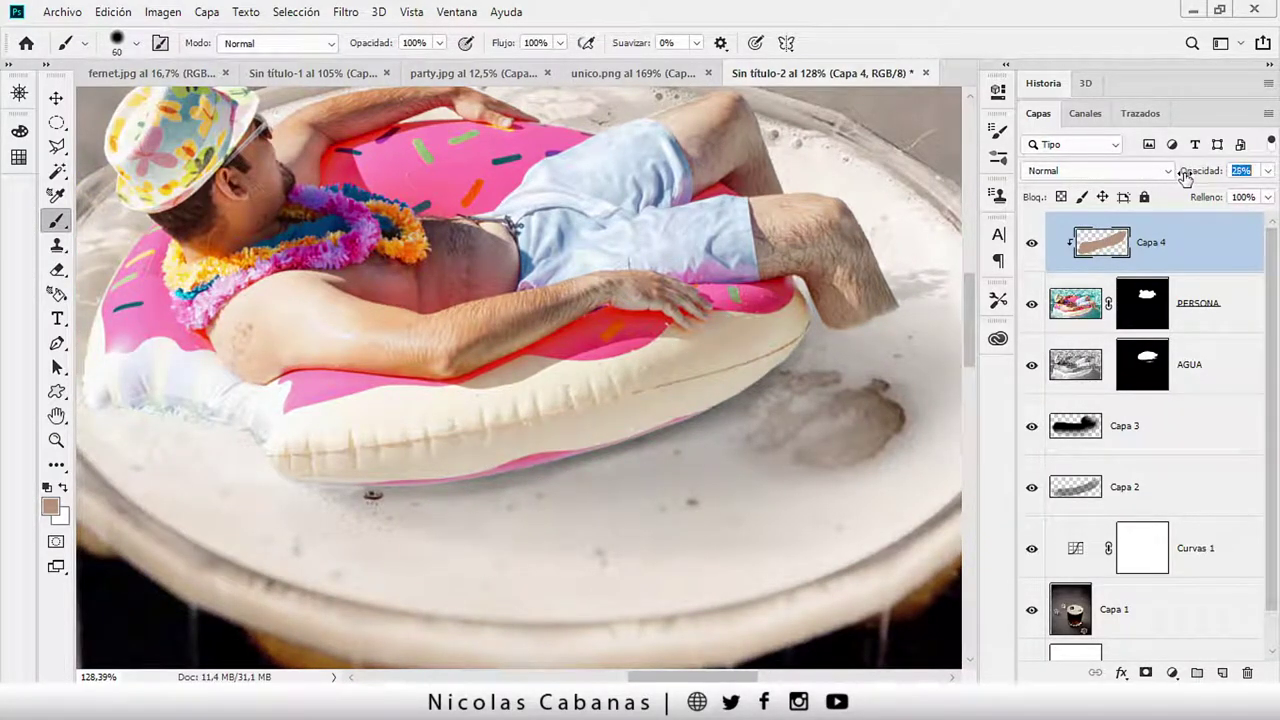
pyautogui.click(1222, 673)
# Clip Capa 5 to Capa 4 and paint black shading along the float's bottom
pyautogui.keyDown('alt'); pyautogui.click(1198, 270); pyautogui.keyUp('alt')
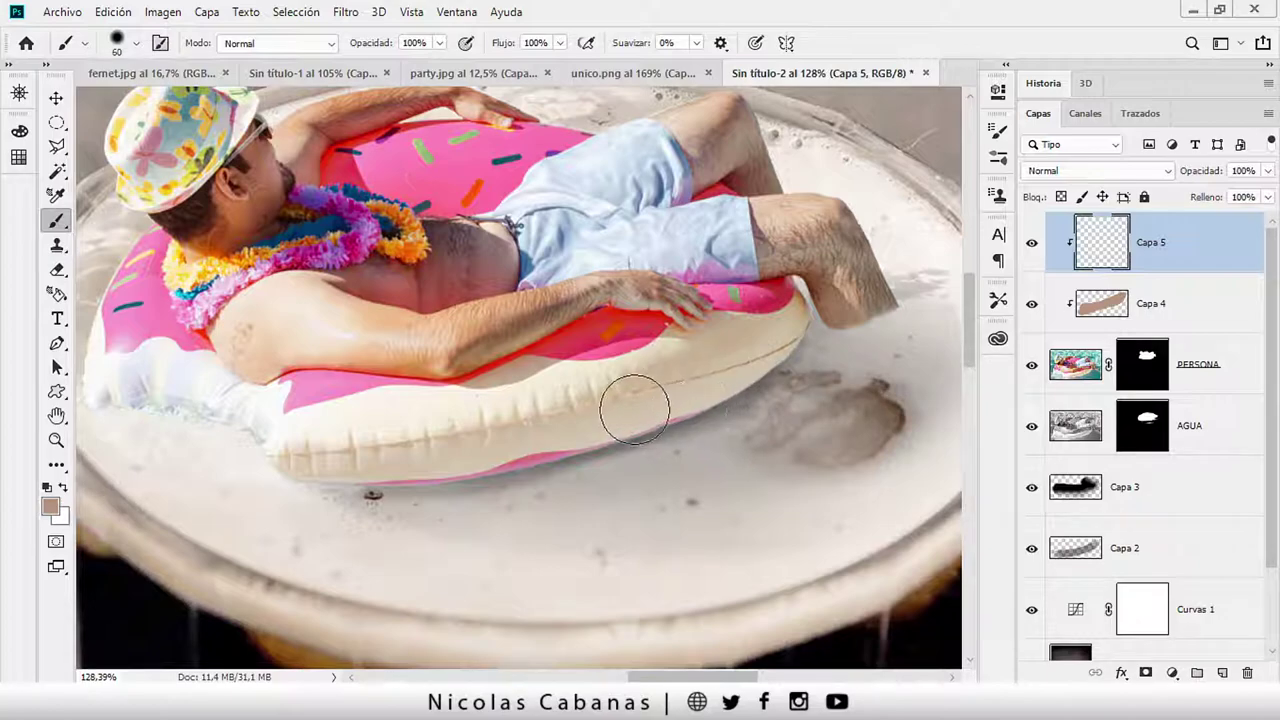
pyautogui.press('d')
pyautogui.moveTo(790, 335)
pyautogui.mouseDown()
pyautogui.moveTo(770, 380)
pyautogui.moveTo(563, 480)
pyautogui.moveTo(346, 520)
pyautogui.moveTo(423, 509)
pyautogui.moveTo(690, 415)
pyautogui.moveTo(892, 300)
pyautogui.mouseUp()
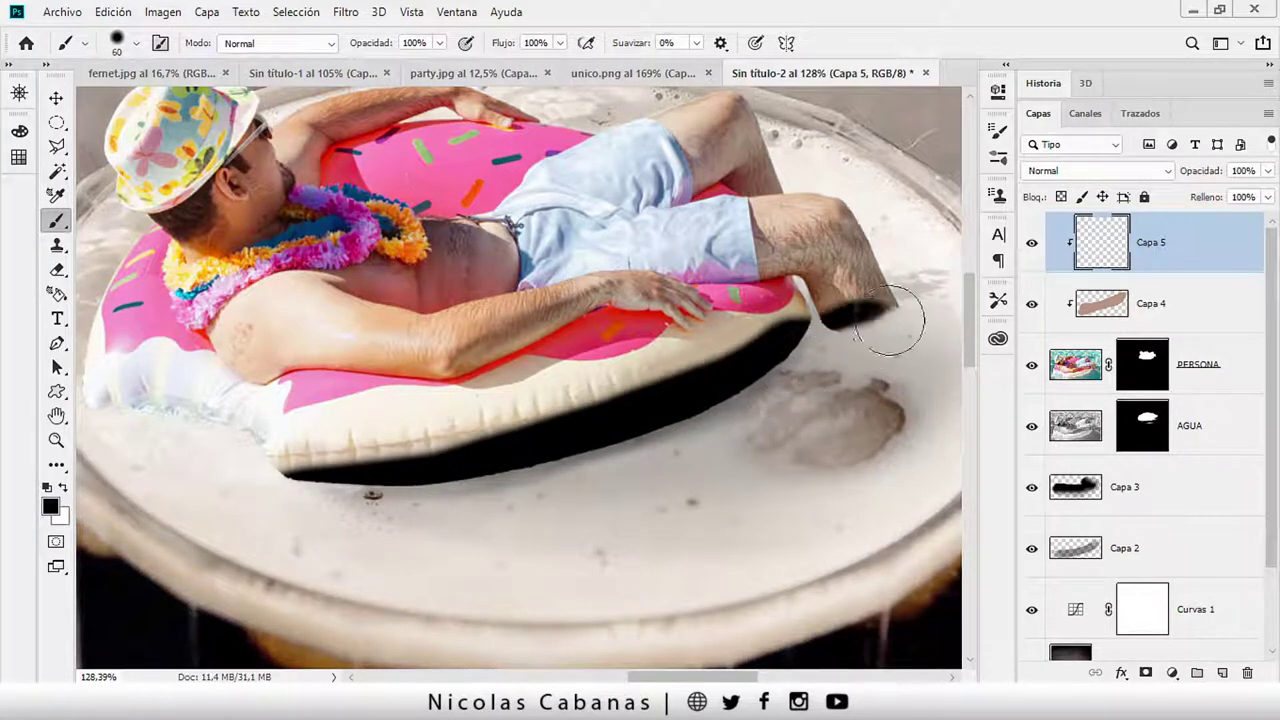
pyautogui.moveTo(1197, 174); pyautogui.dragTo(1141, 177)
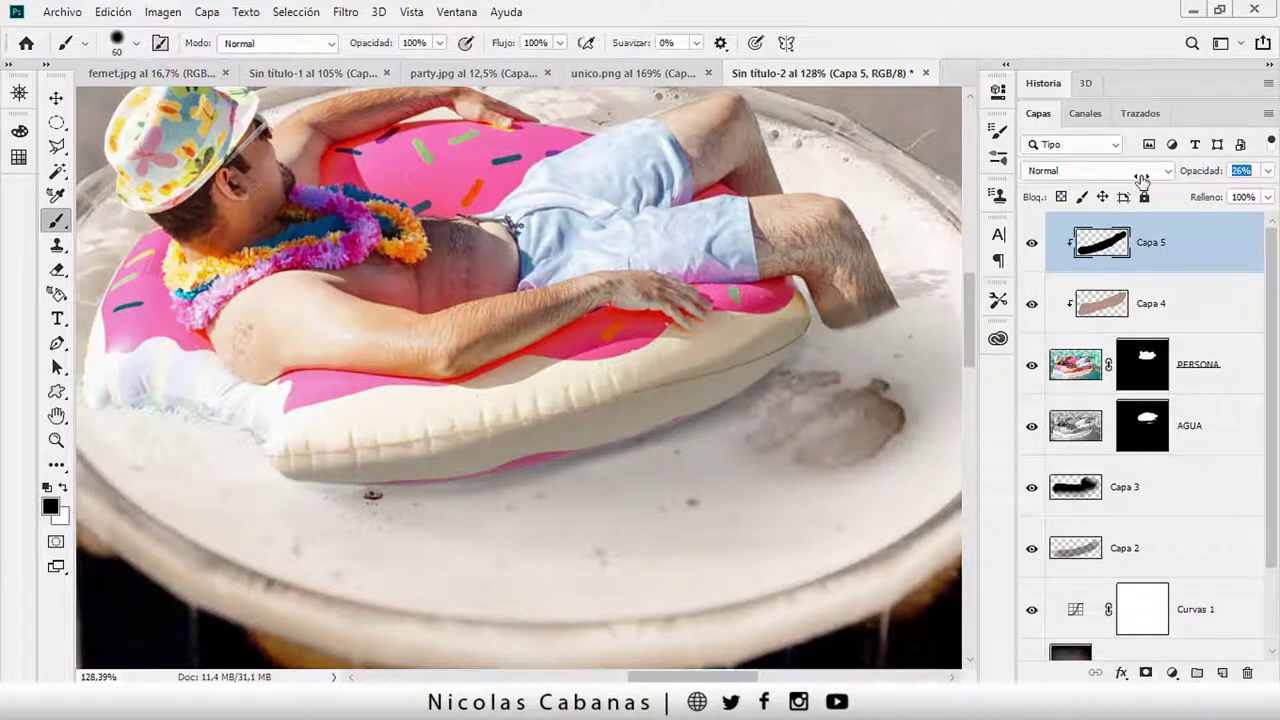
# Erase the shading near the foot, touch up the donut's right edge, and fade it to 8%
pyautogui.press('e')
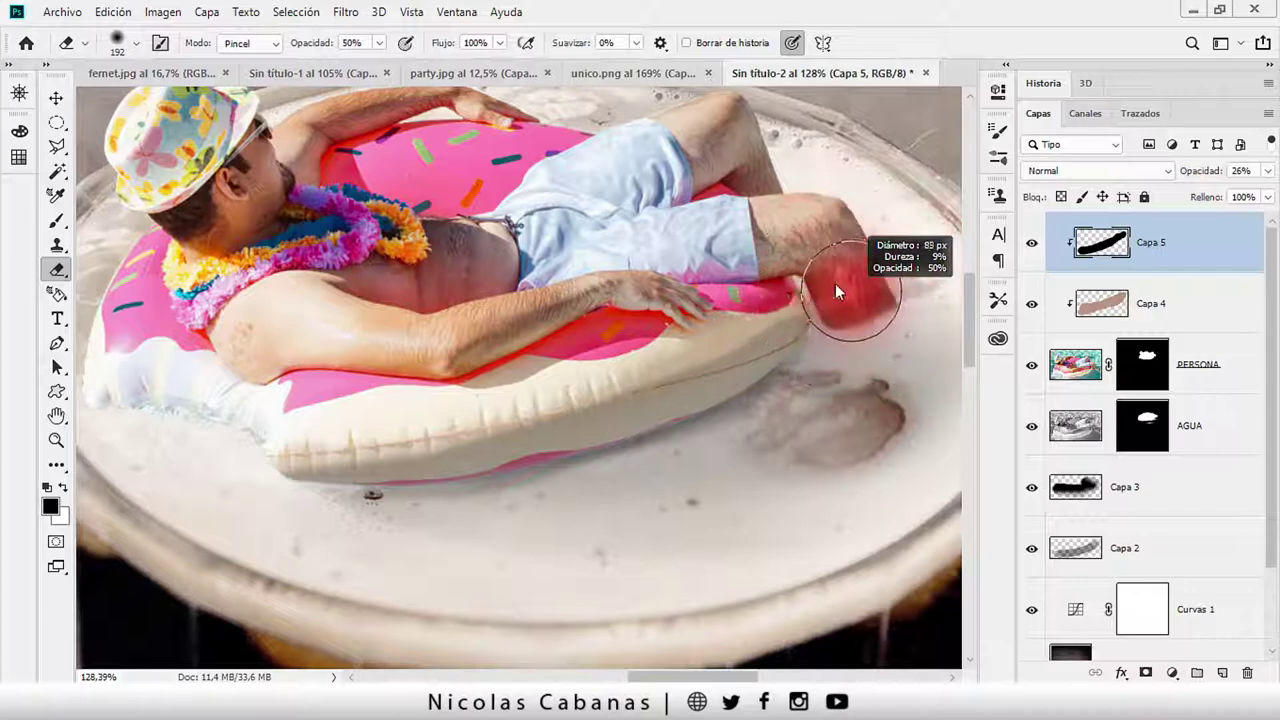
pyautogui.press('0')
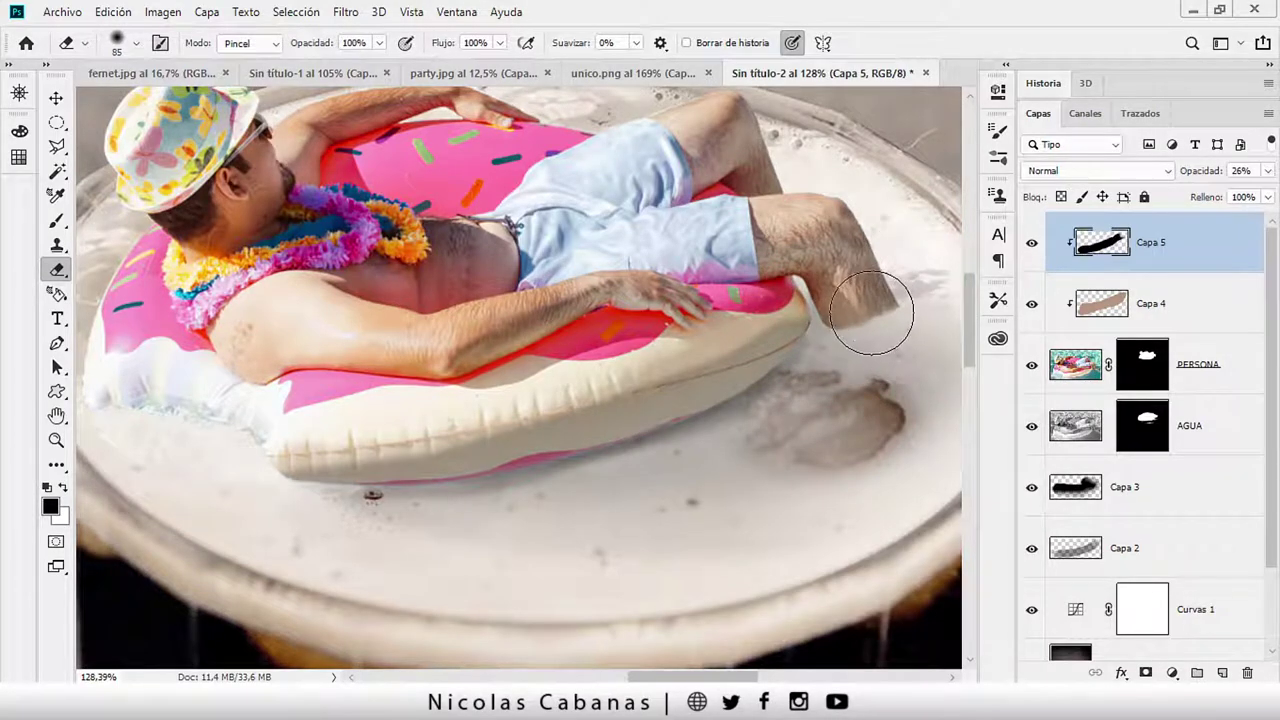
pyautogui.moveTo(886, 309); pyautogui.dragTo(920, 313)
pyautogui.press('b')
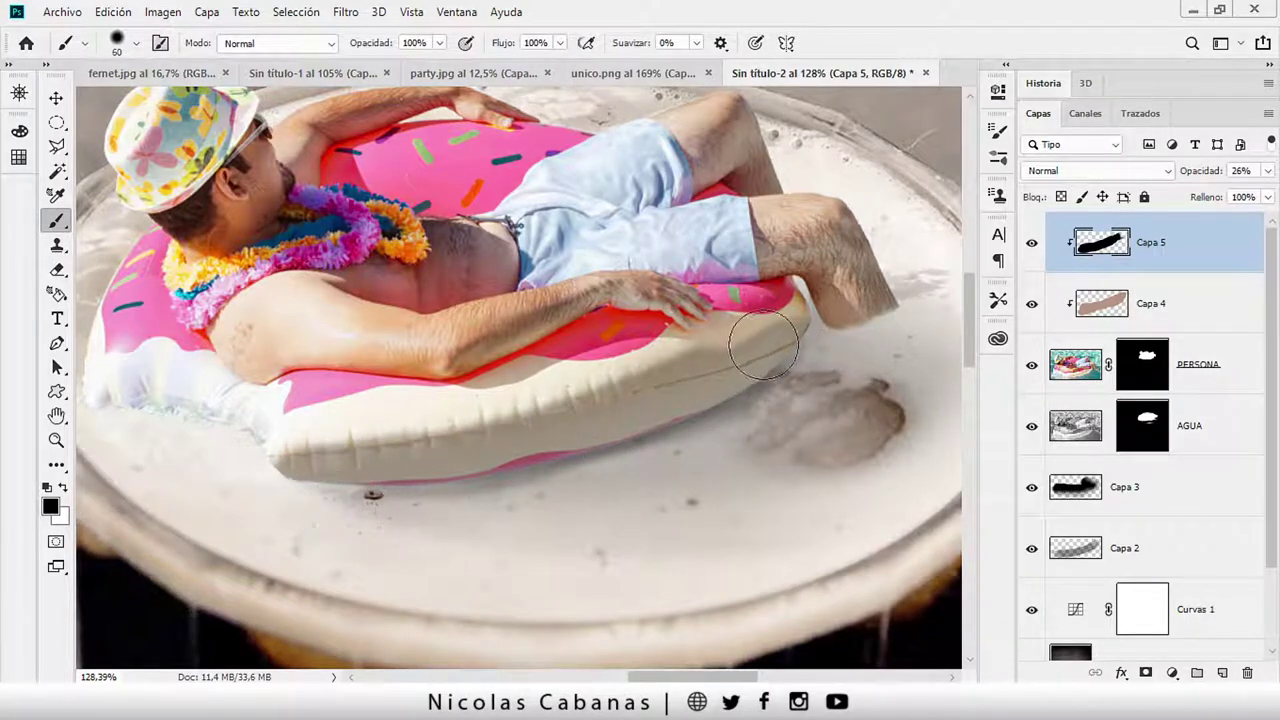
pyautogui.moveTo(800, 320)
pyautogui.mouseDown()
pyautogui.moveTo(745, 345)
pyautogui.moveTo(793, 310)
pyautogui.mouseUp()
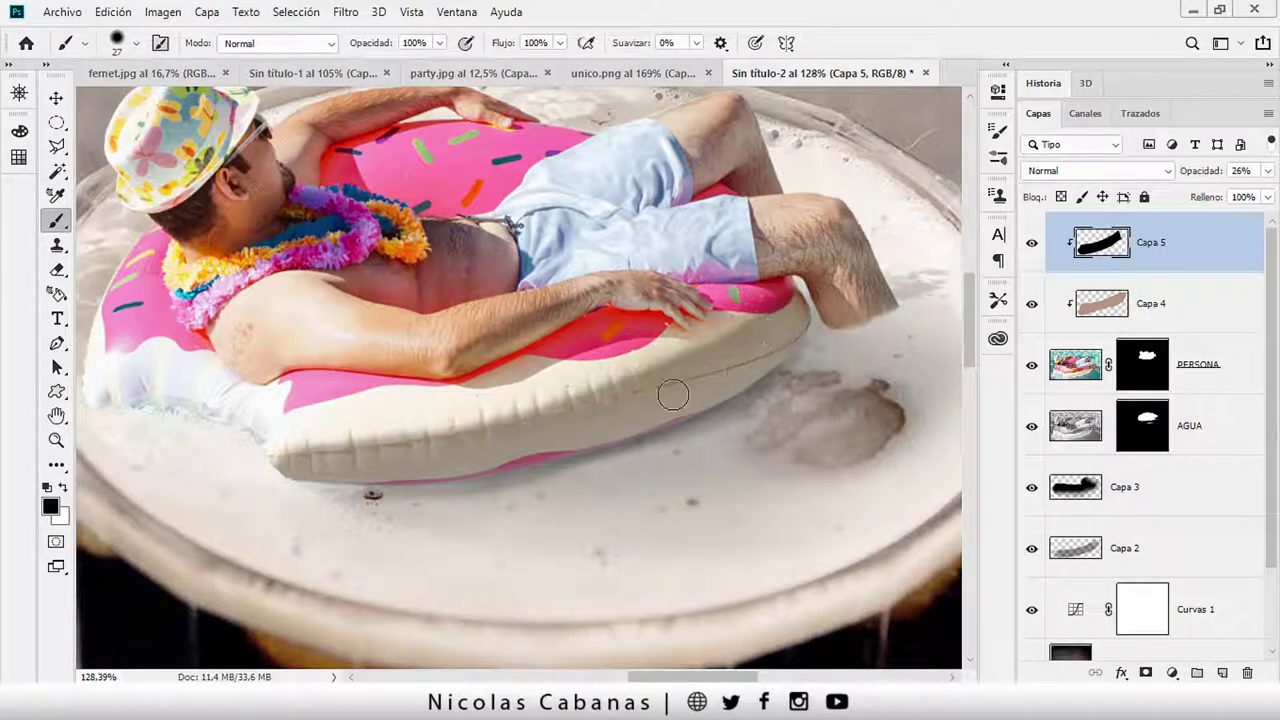
pyautogui.moveTo(1202, 176); pyautogui.dragTo(1190, 178)
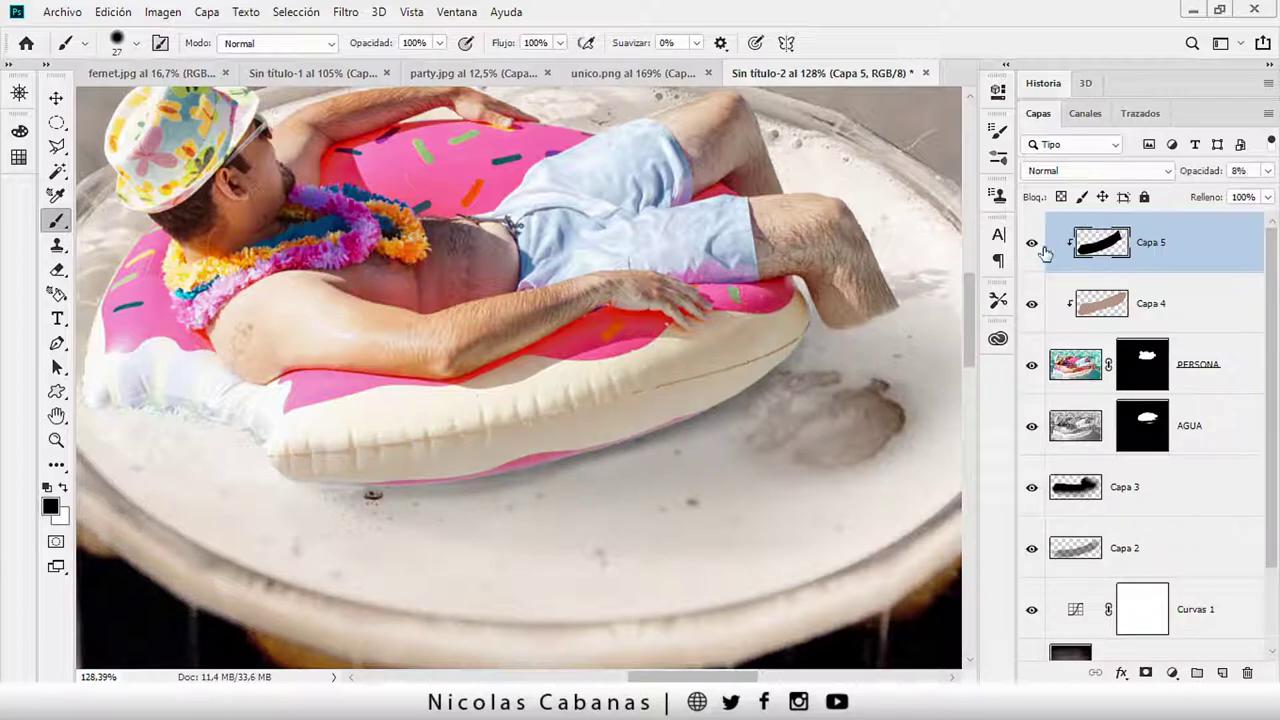
# On the PERSONA layer mask, paint away the water texture below the float edge
pyautogui.click(1031, 303)
pyautogui.press('z')
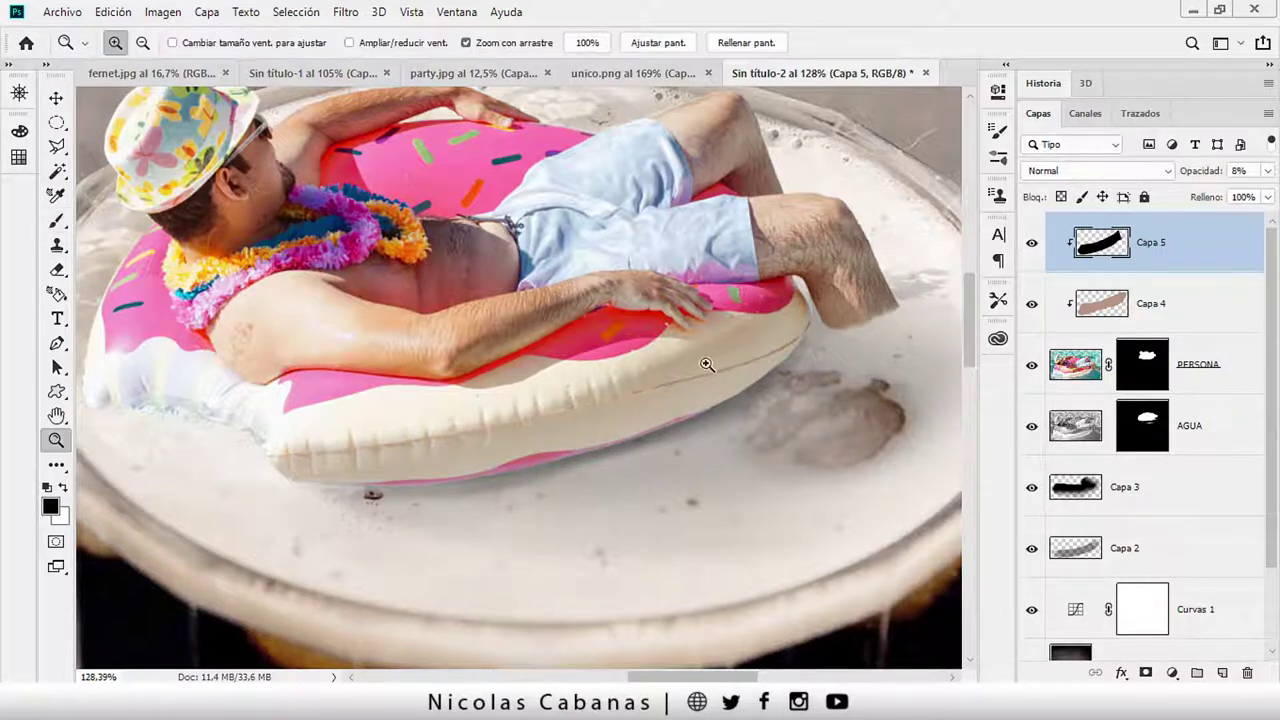
pyautogui.moveTo(707, 365)
pyautogui.mouseDown()
pyautogui.moveTo(531, 405)
pyautogui.moveTo(600, 405)
pyautogui.mouseUp()
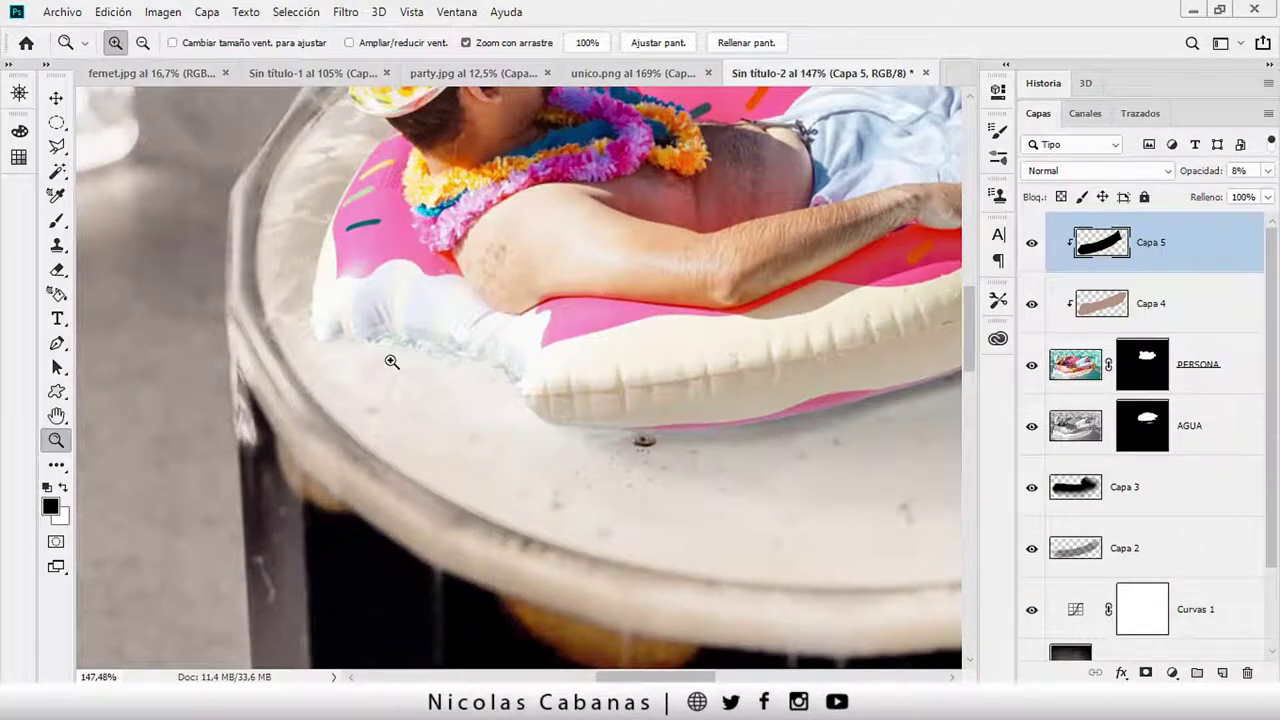
pyautogui.click(1031, 365)
pyautogui.click(1142, 364)
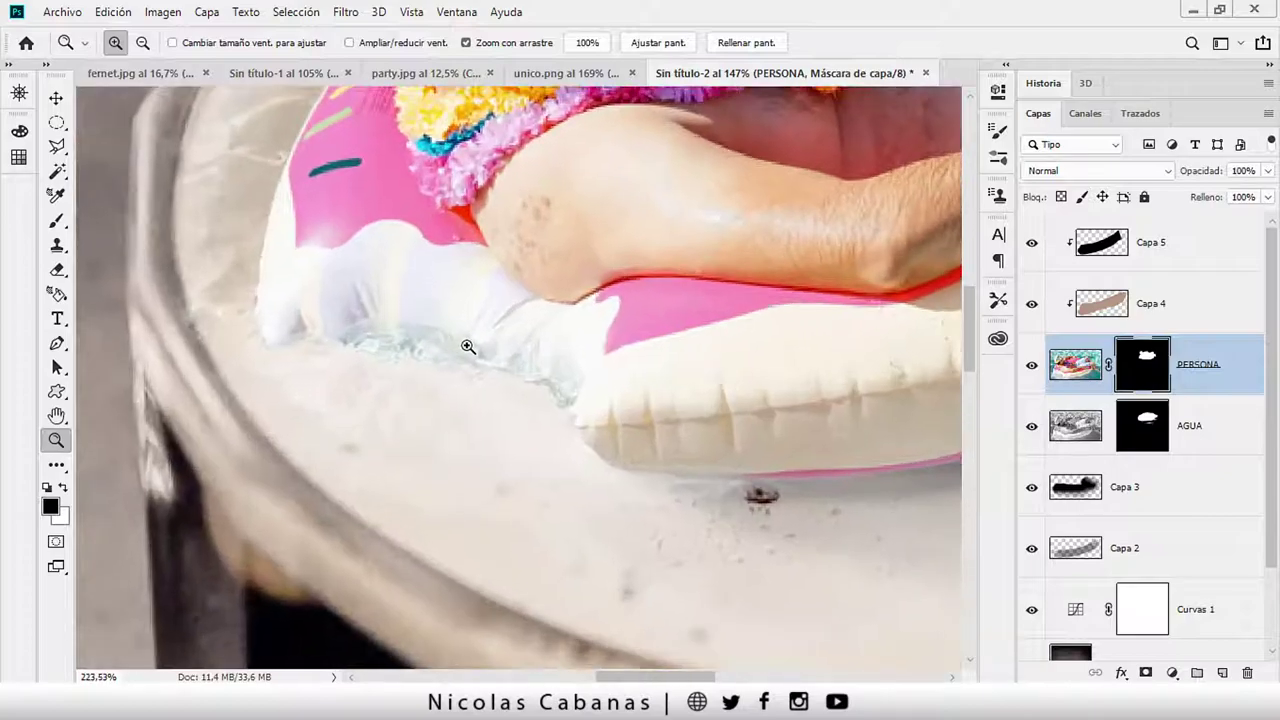
pyautogui.moveTo(418, 338); pyautogui.dragTo(480, 354)
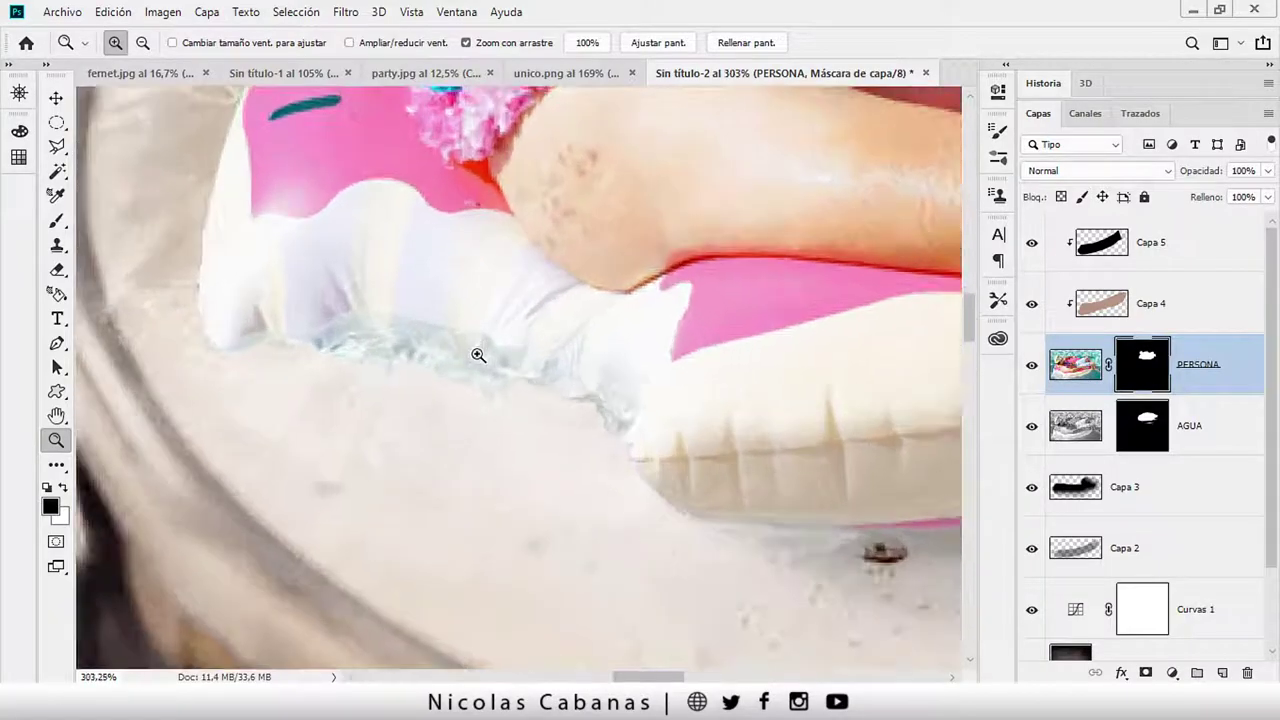
pyautogui.press('b')
pyautogui.moveTo(408, 385)
pyautogui.mouseDown()
pyautogui.moveTo(371, 371)
pyautogui.moveTo(343, 379)
pyautogui.moveTo(580, 449)
pyautogui.moveTo(346, 377)
pyautogui.moveTo(456, 442)
pyautogui.moveTo(571, 440)
pyautogui.moveTo(320, 403)
pyautogui.mouseUp()
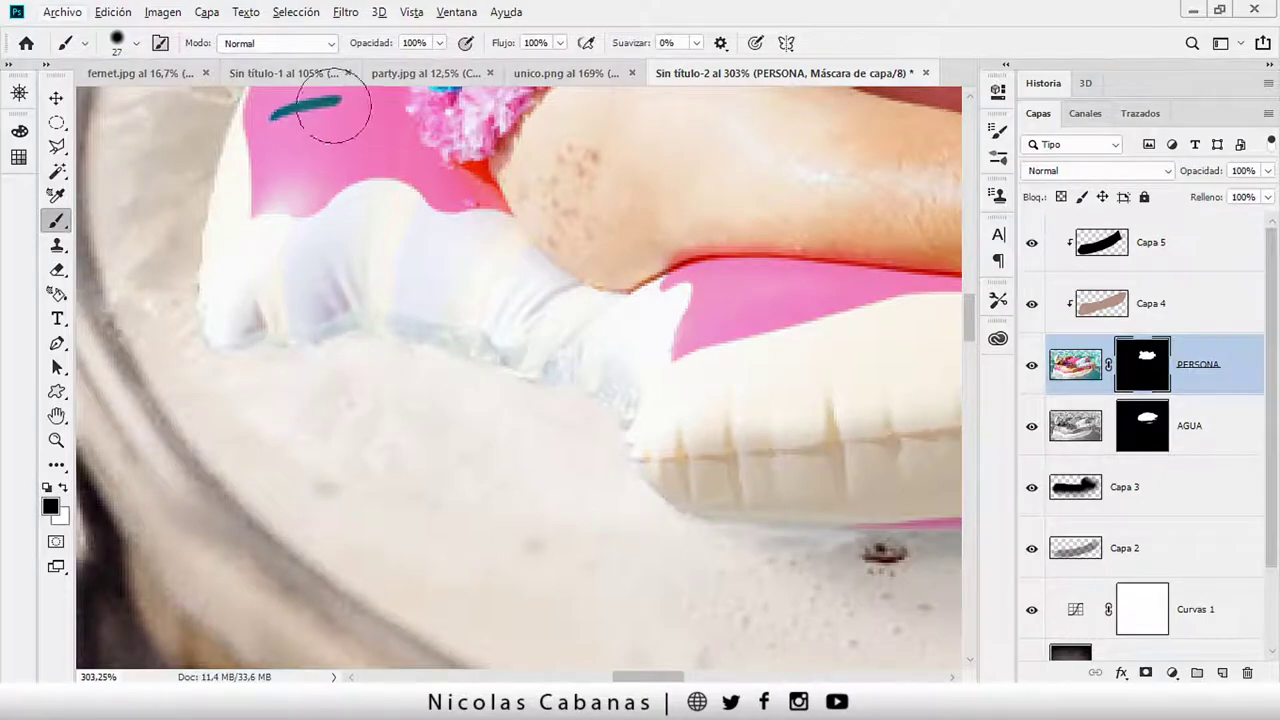
# Softly blend the float's lower edge with 1% then 14% black brush strokes on the mask
pyautogui.moveTo(292, 58)
pyautogui.mouseDown()
pyautogui.moveTo(234, 369)
pyautogui.moveTo(360, 350)
pyautogui.moveTo(517, 371)
pyautogui.moveTo(609, 409)
pyautogui.mouseUp()
pyautogui.write('1')
pyautogui.click(1032, 365)
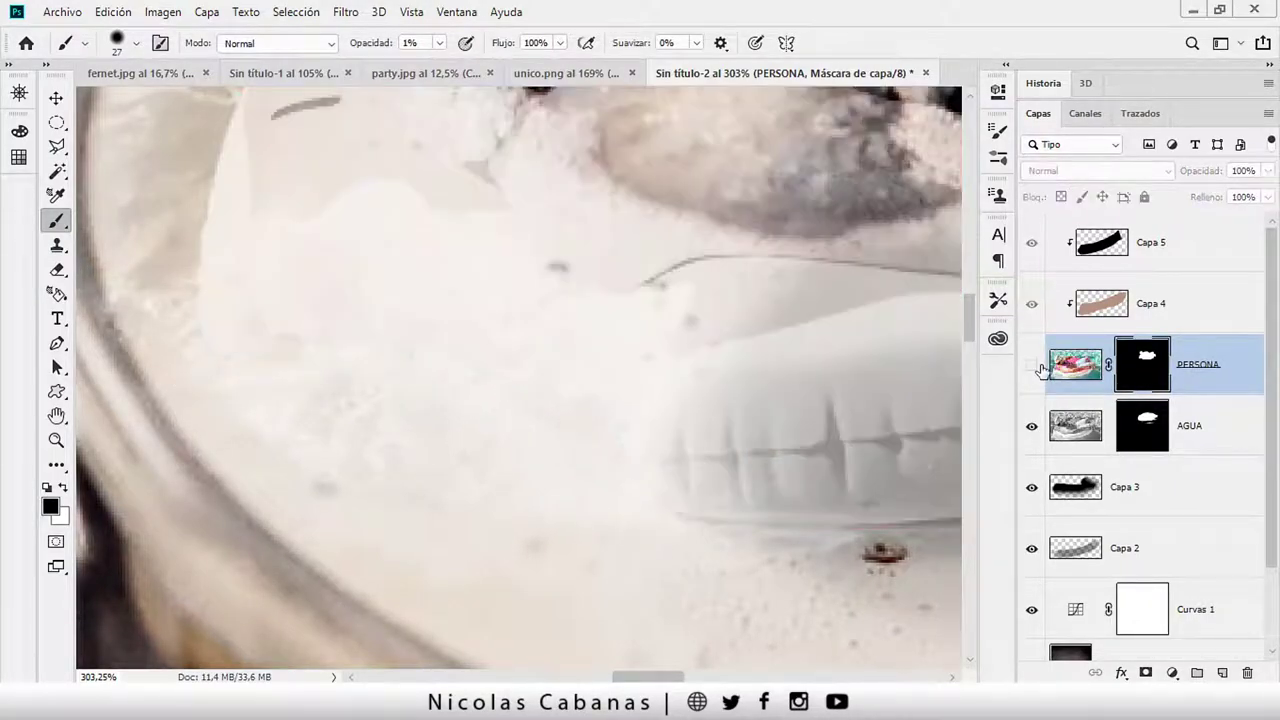
pyautogui.click(1032, 365)
pyautogui.moveTo(621, 438)
pyautogui.mouseDown()
pyautogui.moveTo(443, 371)
pyautogui.moveTo(248, 366)
pyautogui.mouseUp()
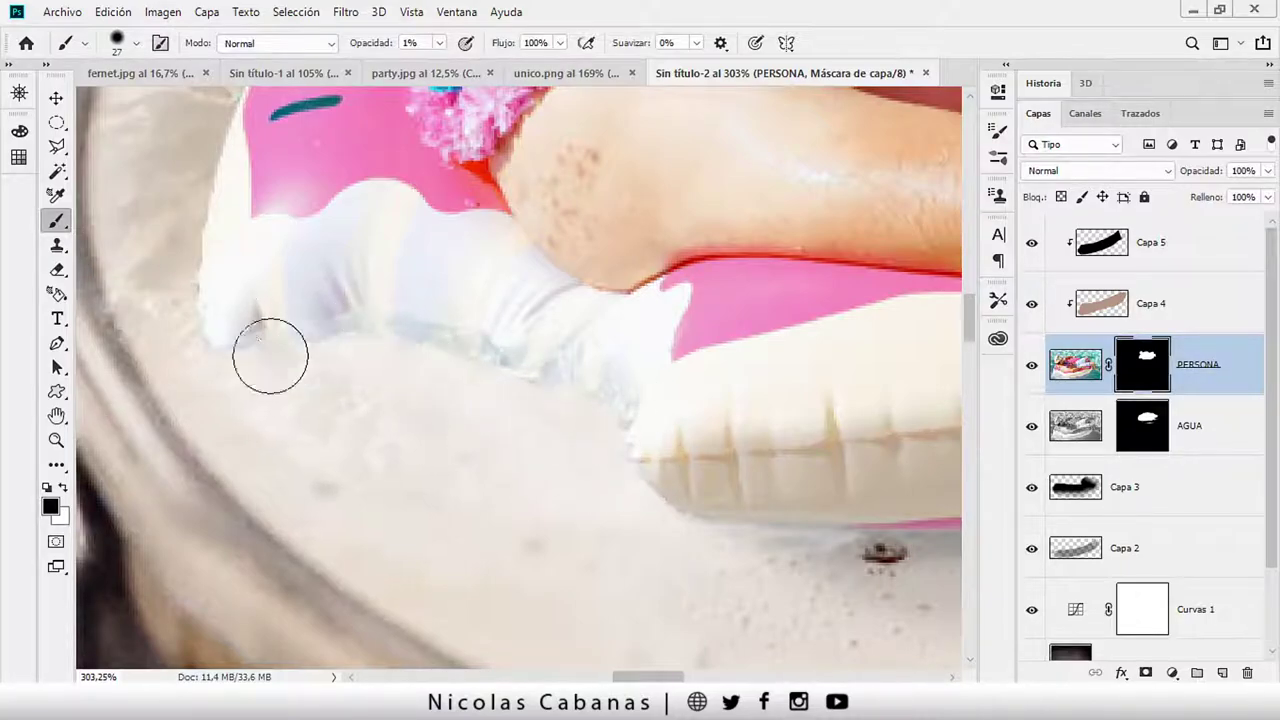
pyautogui.moveTo(380, 48); pyautogui.dragTo(384, 48)
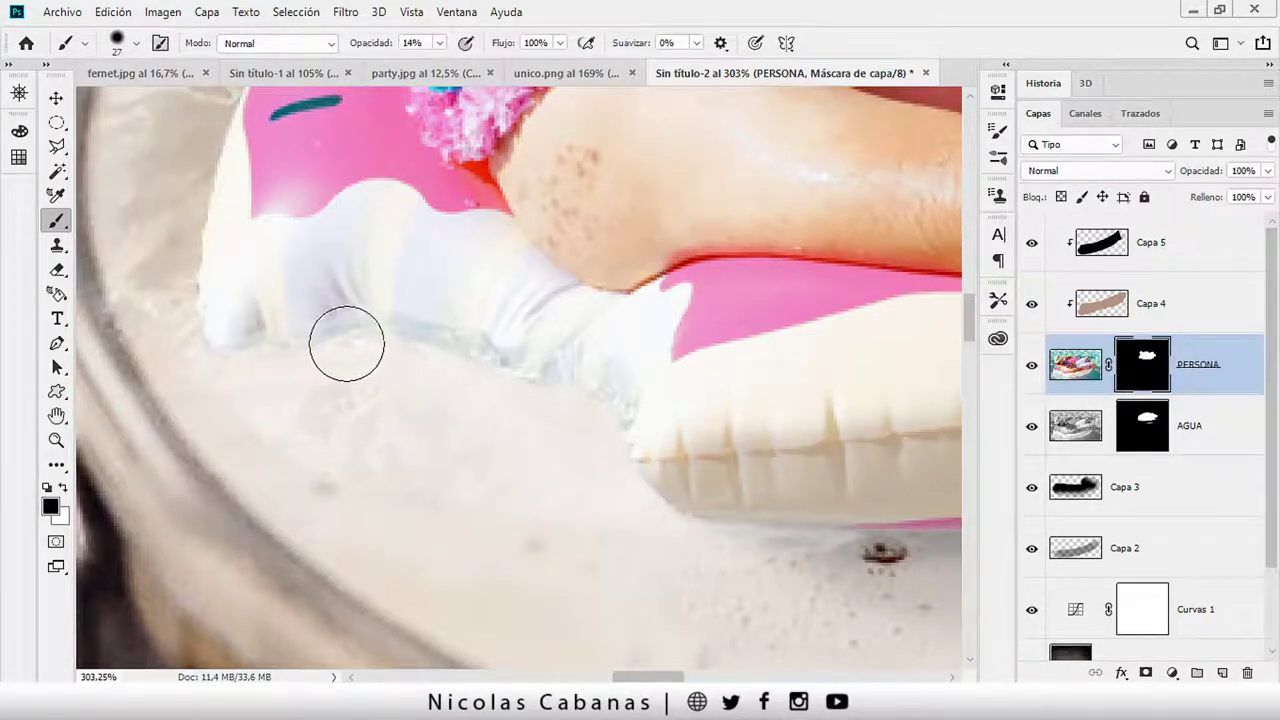
pyautogui.moveTo(310, 343)
pyautogui.mouseDown()
pyautogui.moveTo(577, 400)
pyautogui.moveTo(477, 380)
pyautogui.moveTo(511, 374)
pyautogui.moveTo(248, 365)
pyautogui.mouseUp()
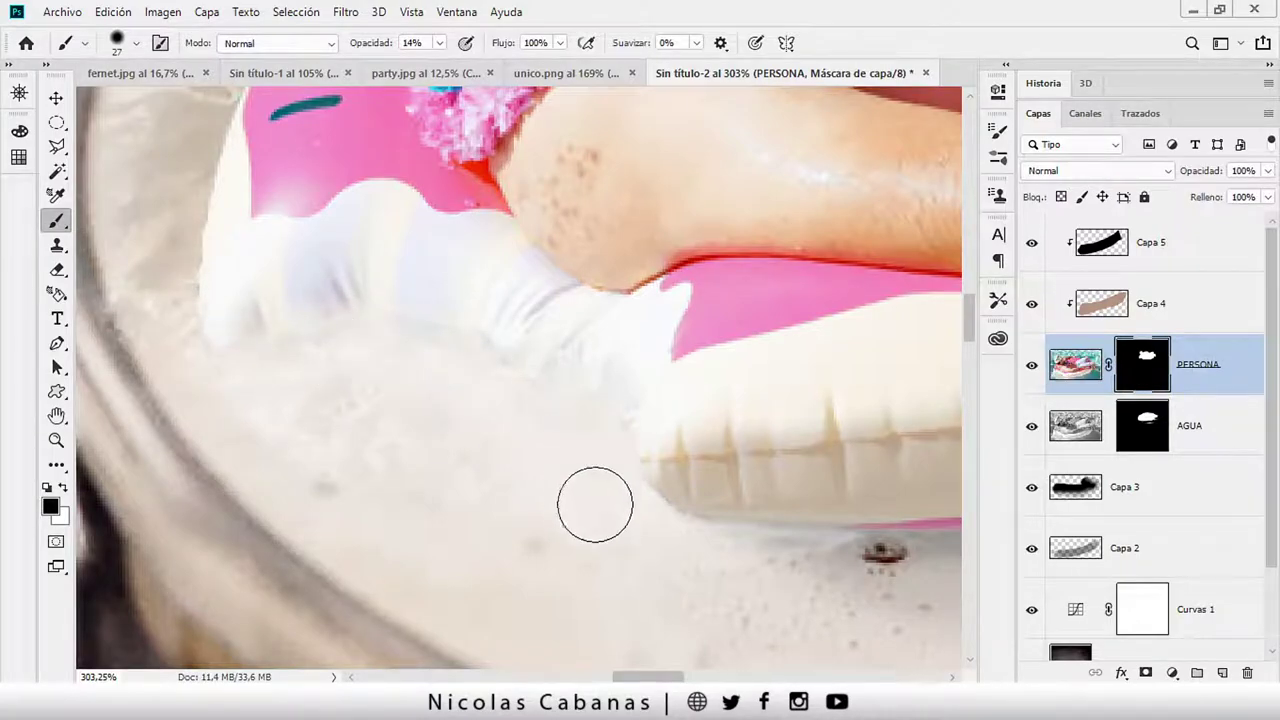
pyautogui.press('z')
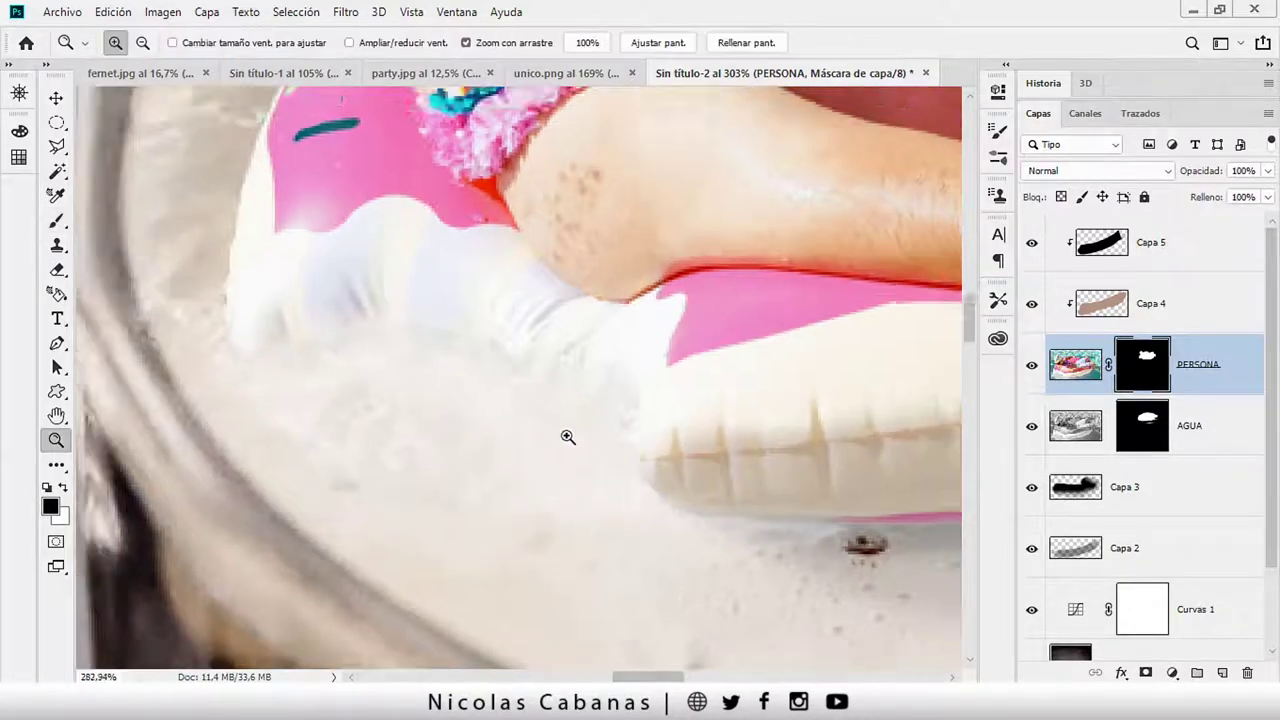
pyautogui.moveTo(566, 434); pyautogui.dragTo(457, 457)
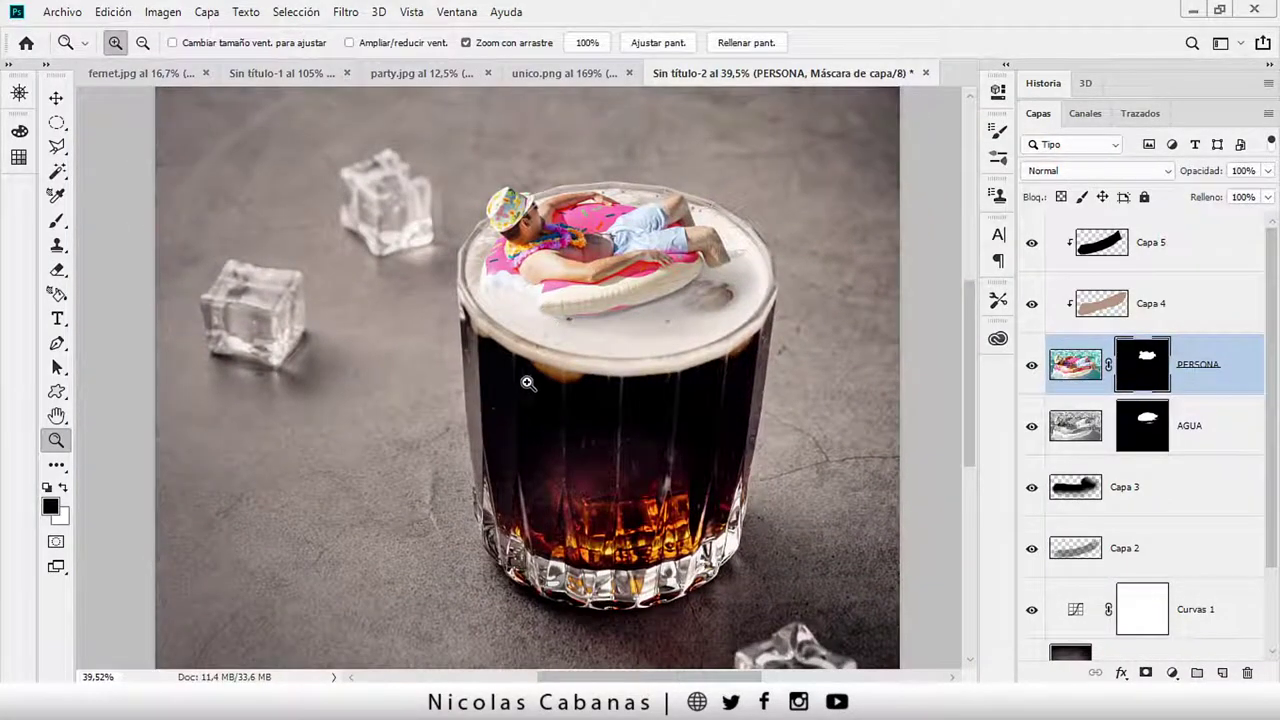
# Add a Curves layer clipped to Capa 5 with its point at input 102, output 117
pyautogui.scroll(3, 558, 357)
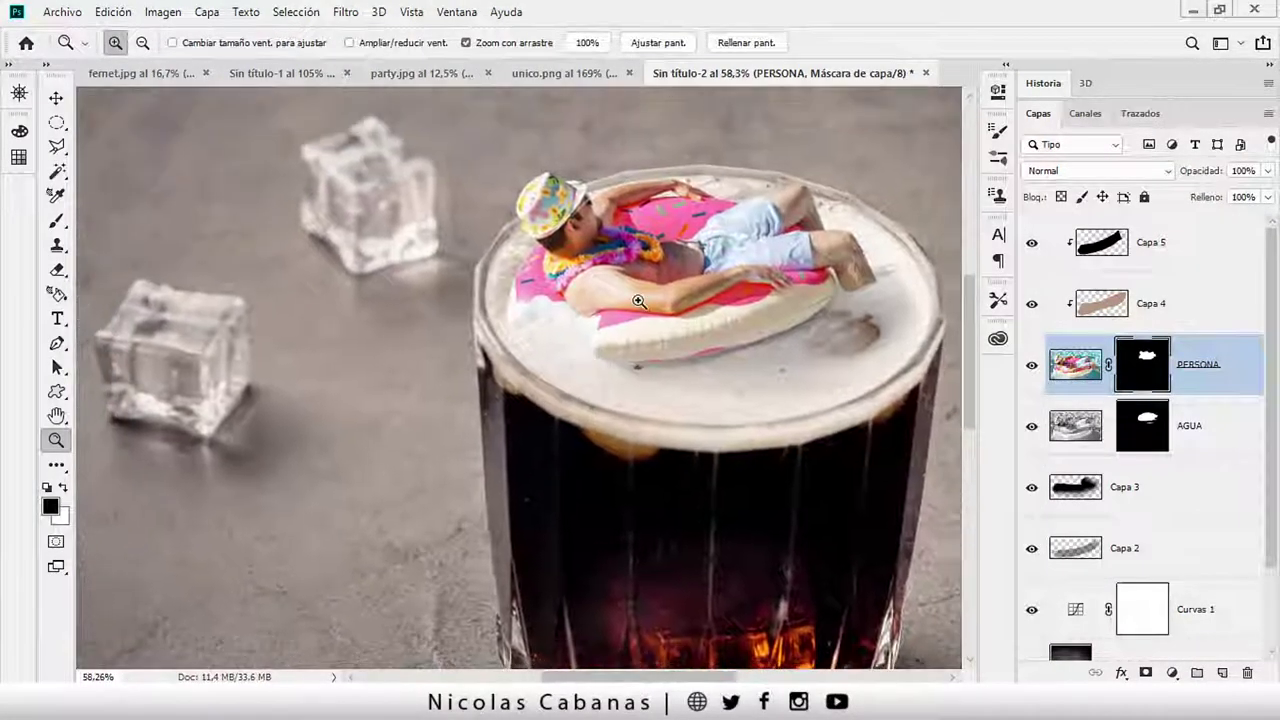
pyautogui.moveTo(566, 357); pyautogui.dragTo(510, 371)
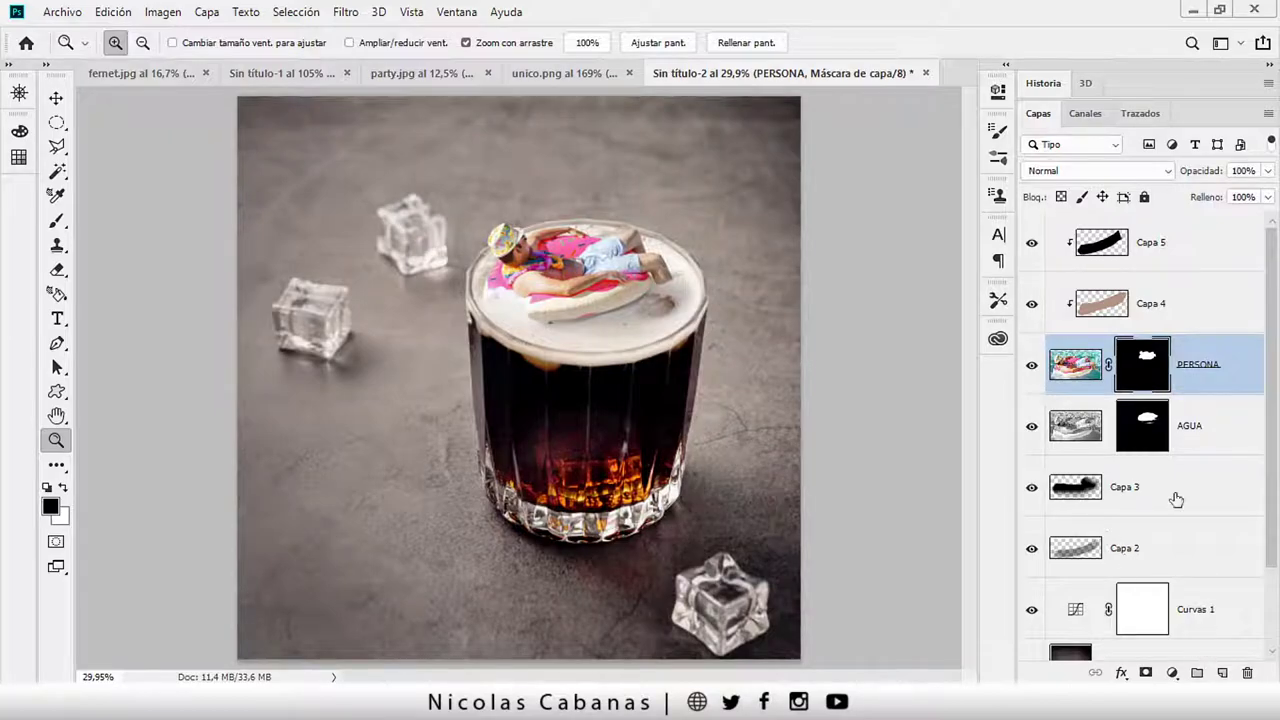
pyautogui.click(1203, 263)
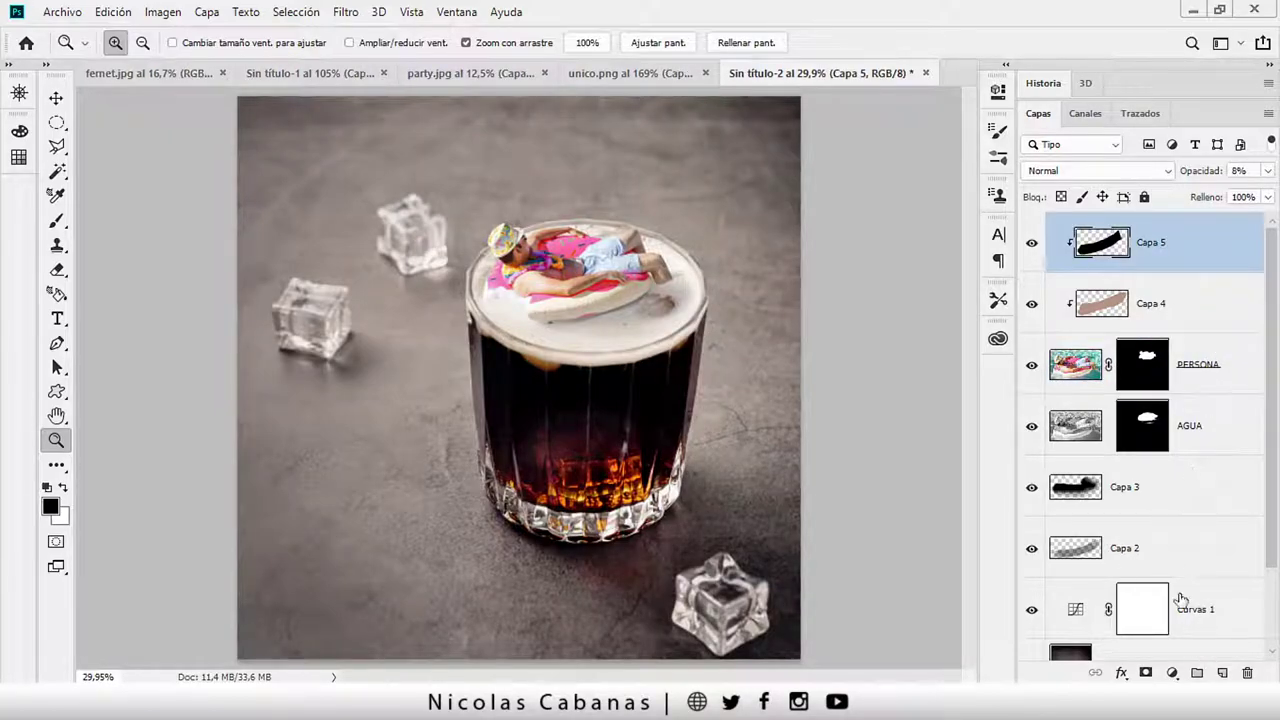
pyautogui.click(1175, 674)
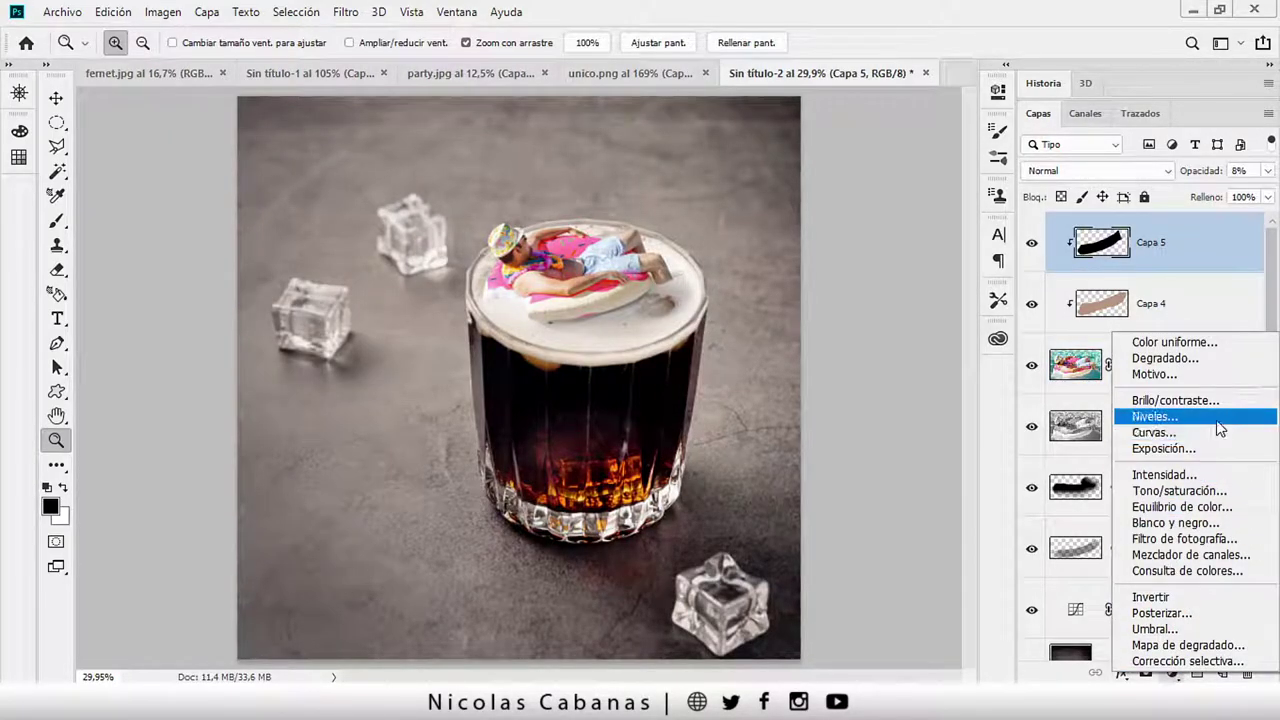
pyautogui.click(1153, 432)
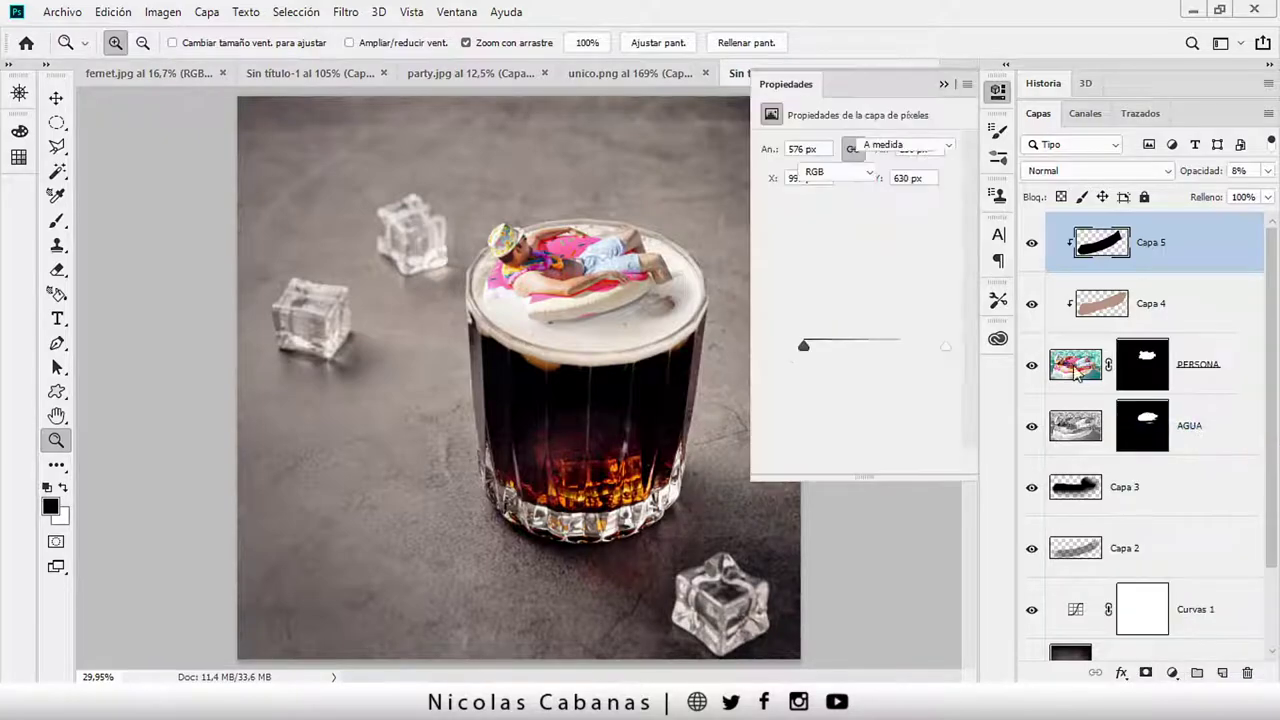
pyautogui.moveTo(858, 280); pyautogui.dragTo(858, 266)
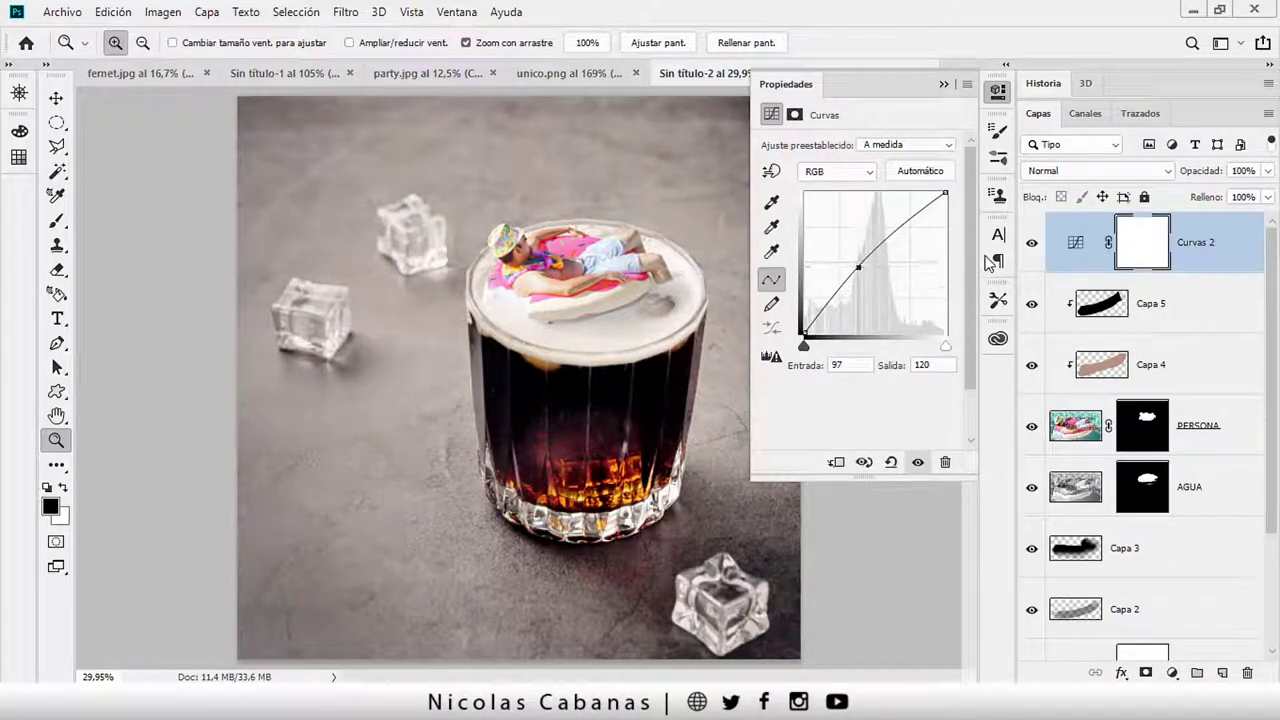
pyautogui.click(836, 462)
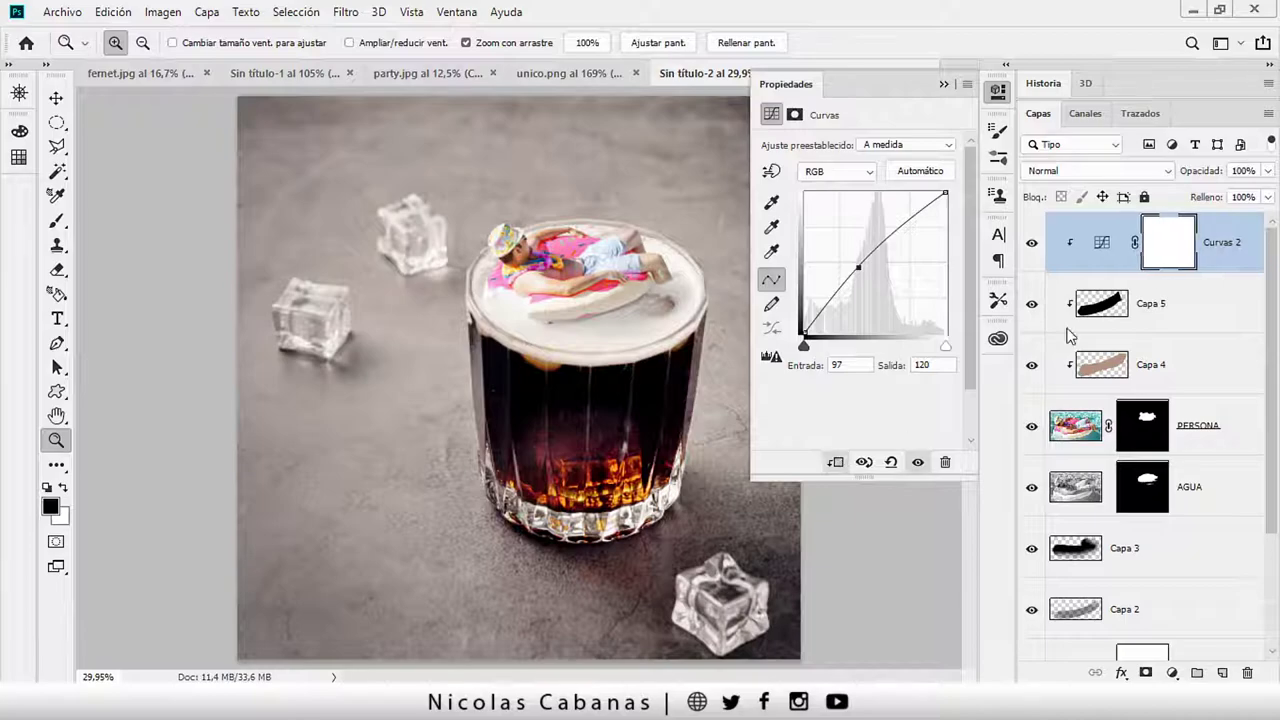
pyautogui.moveTo(858, 270); pyautogui.dragTo(862, 268)
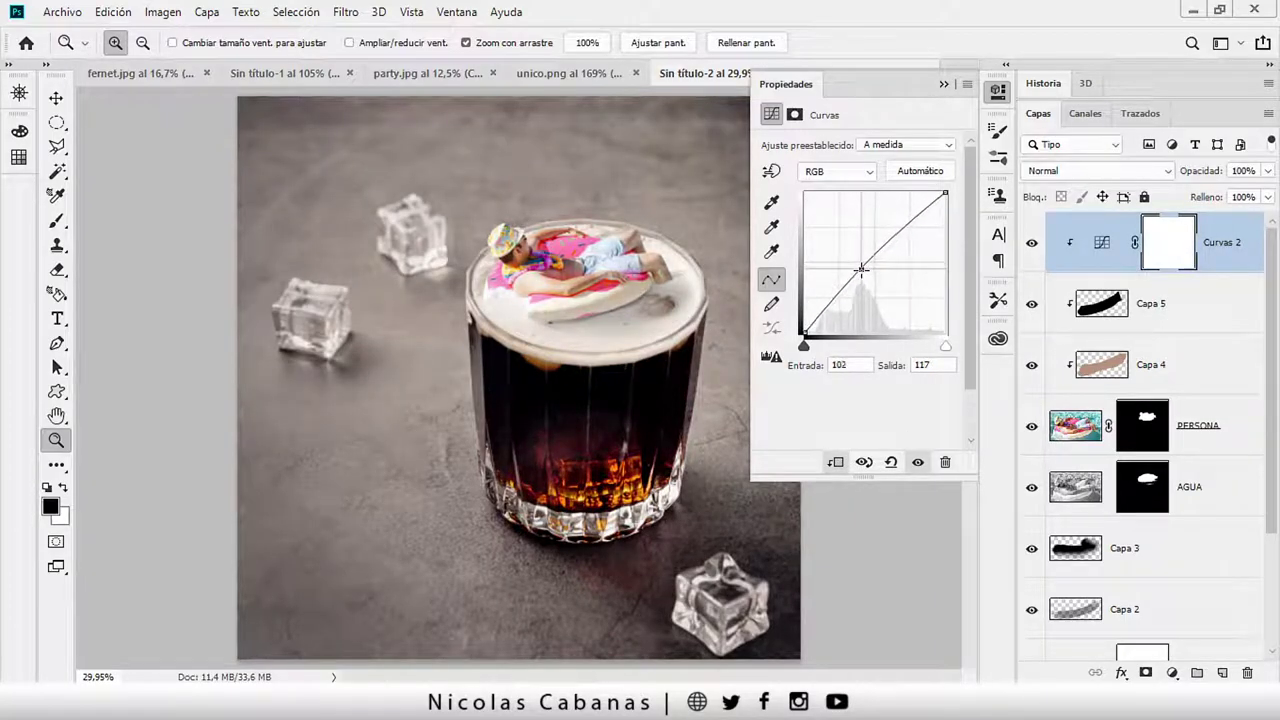
pyautogui.click(1031, 244)
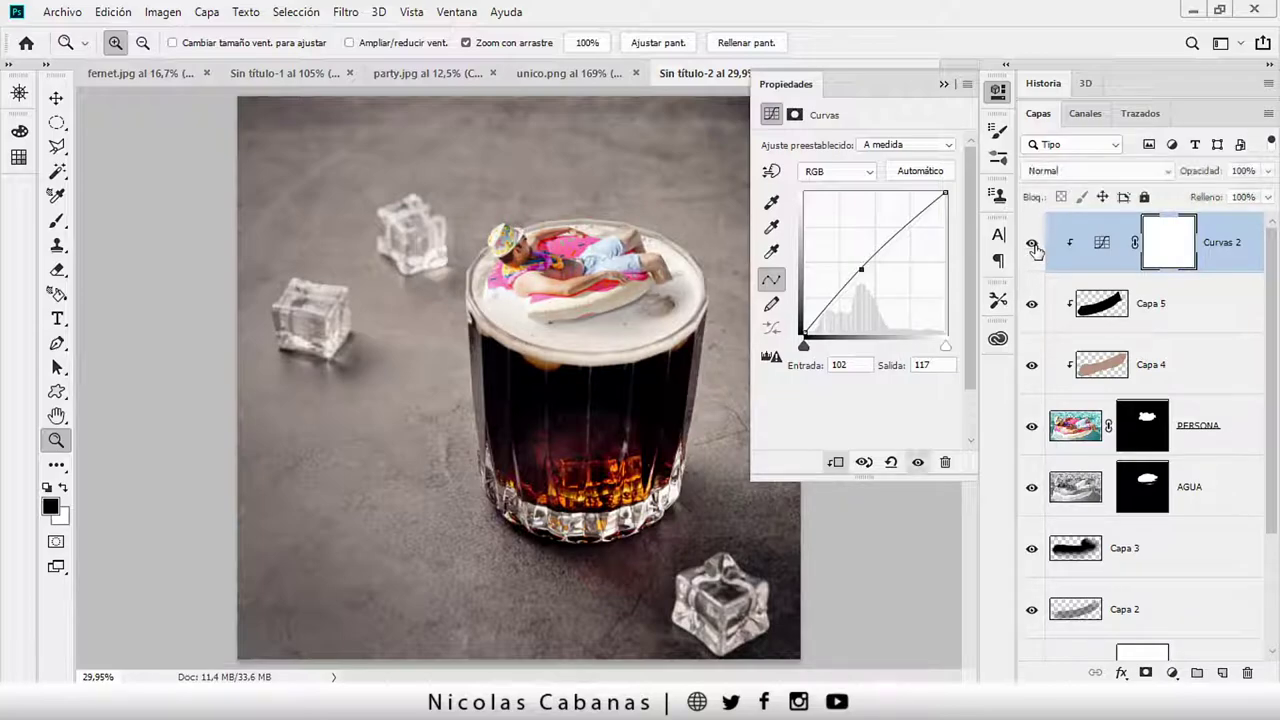
pyautogui.click(1032, 244)
pyautogui.moveTo(563, 290)
pyautogui.mouseDown()
pyautogui.moveTo(626, 270)
pyautogui.moveTo(560, 275)
pyautogui.mouseUp()
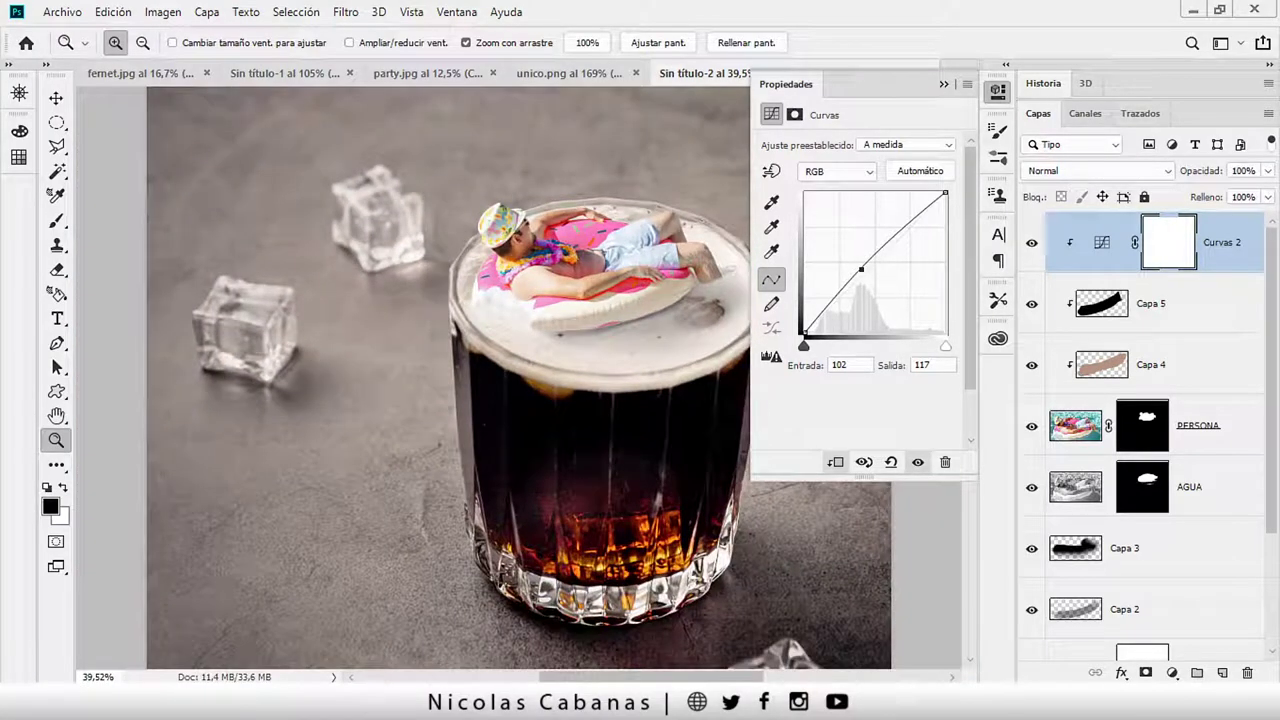
pyautogui.click(997, 90)
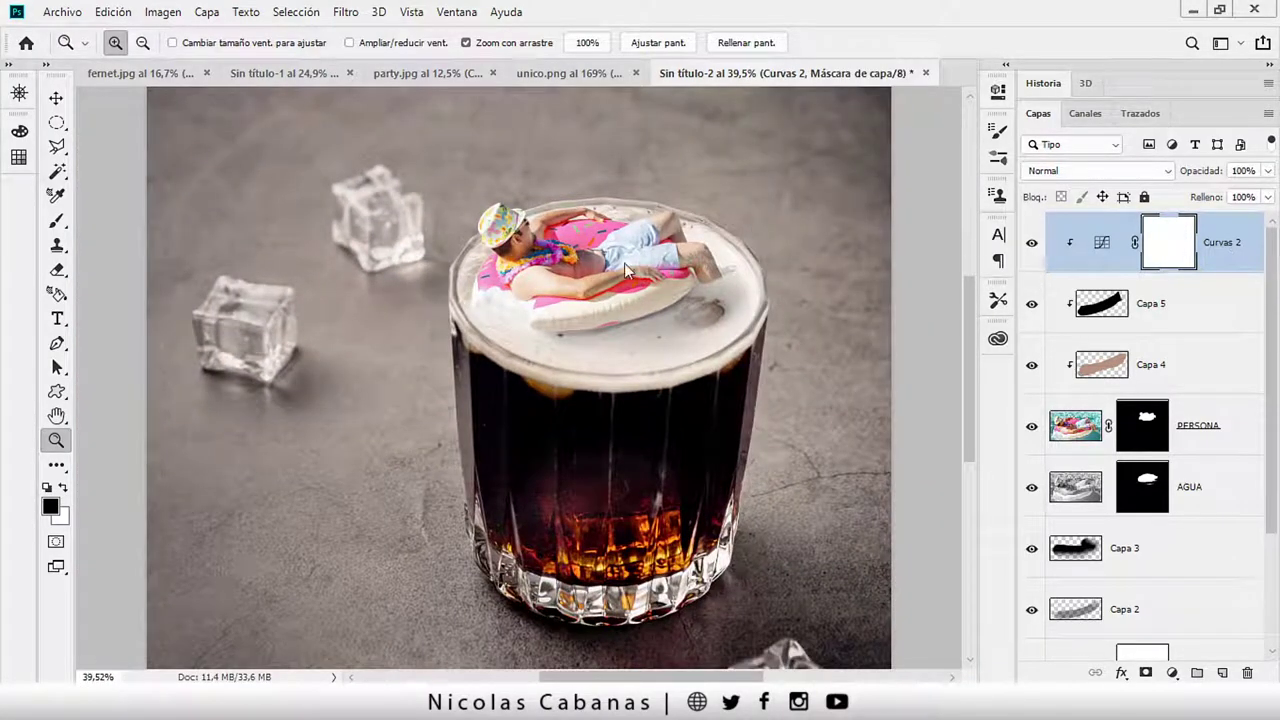
pyautogui.moveTo(723, 213); pyautogui.dragTo(567, 195)
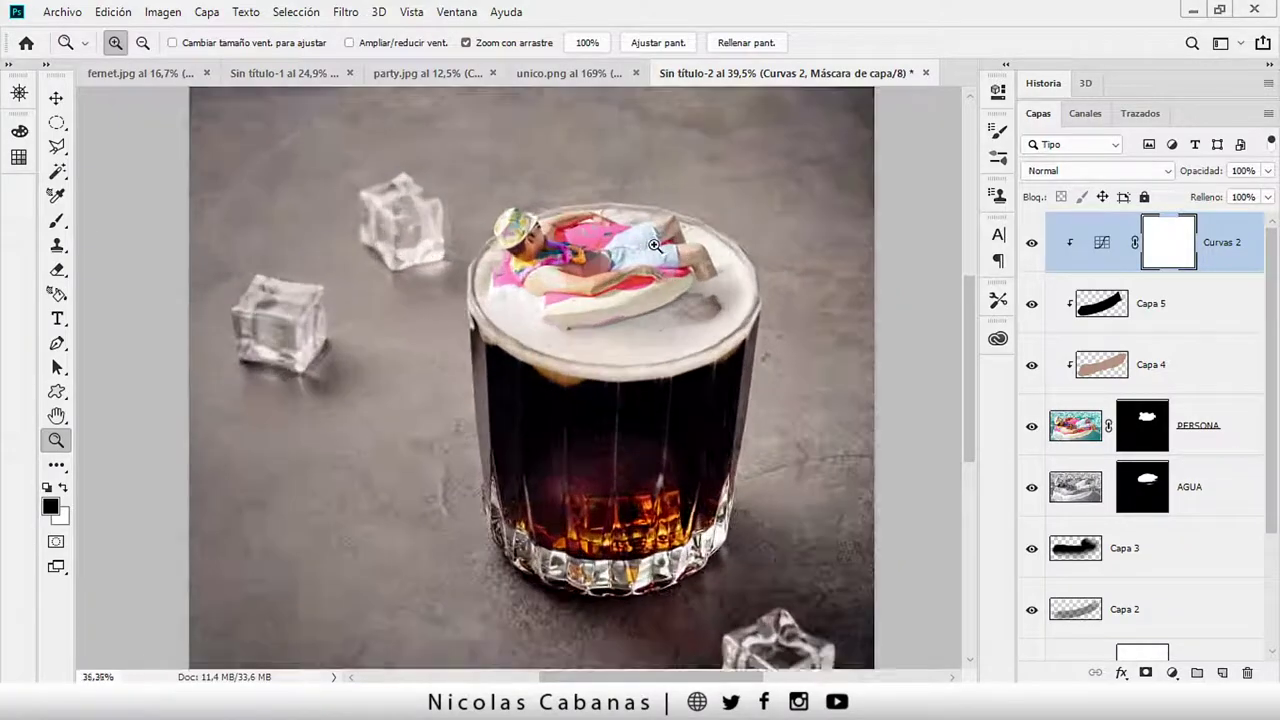
# Drag the gull silhouette from unico.png into the composite's lower-left corner
pyautogui.press('v')
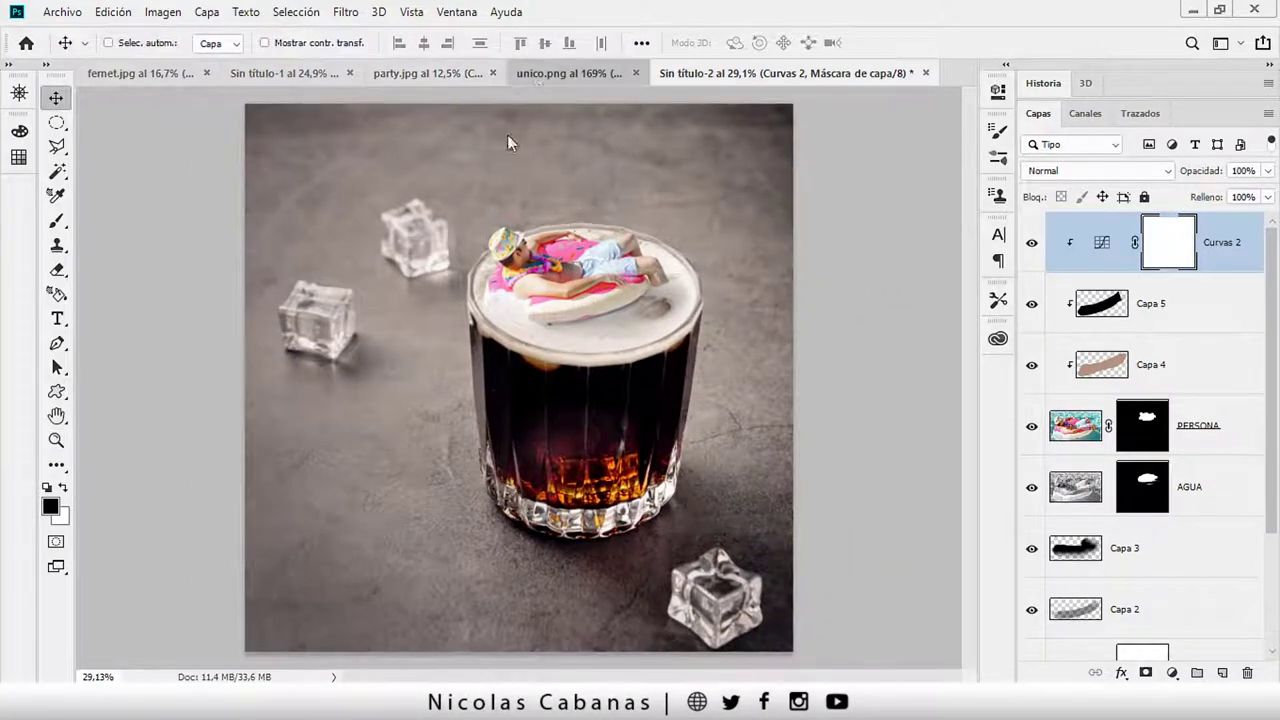
pyautogui.click(569, 73)
pyautogui.moveTo(614, 381)
pyautogui.mouseDown()
pyautogui.moveTo(787, 125)
pyautogui.moveTo(854, 80)
pyautogui.moveTo(423, 400)
pyautogui.moveTo(443, 414)
pyautogui.moveTo(372, 572)
pyautogui.mouseUp()
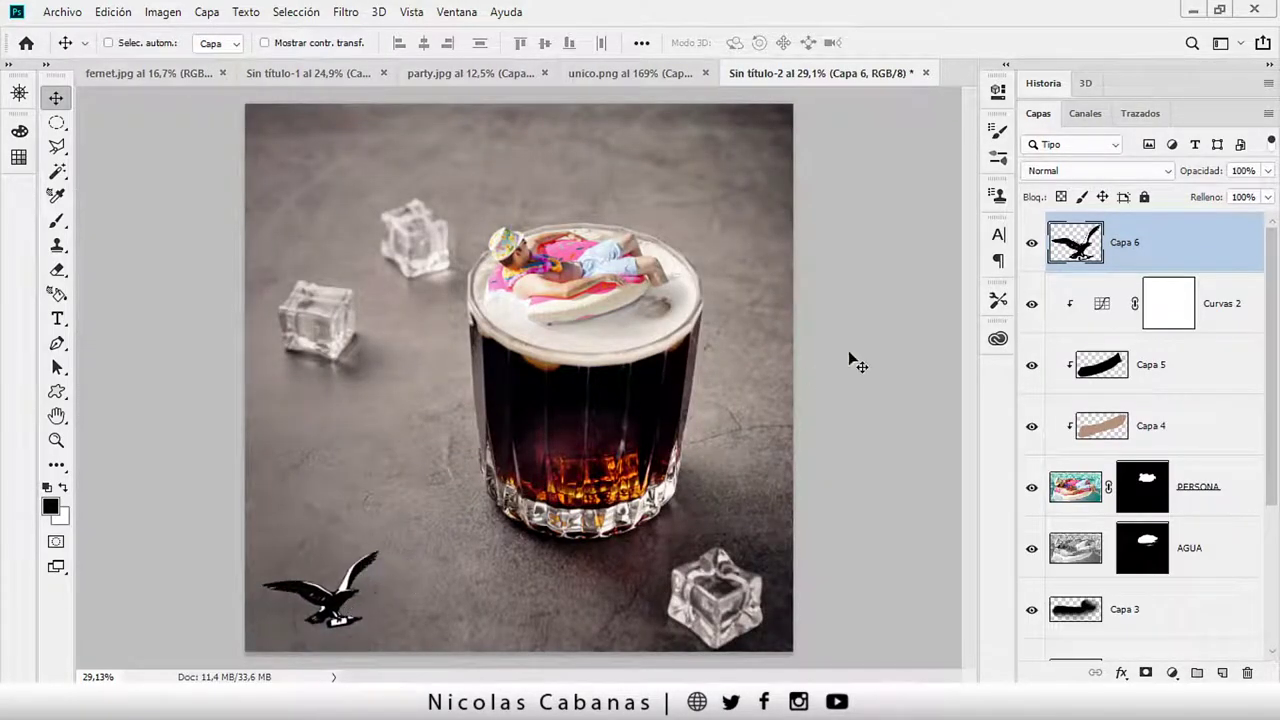
# Try several blend modes on the gull and settle on Luz suave
pyautogui.click(1090, 170)
pyautogui.click(1070, 243)
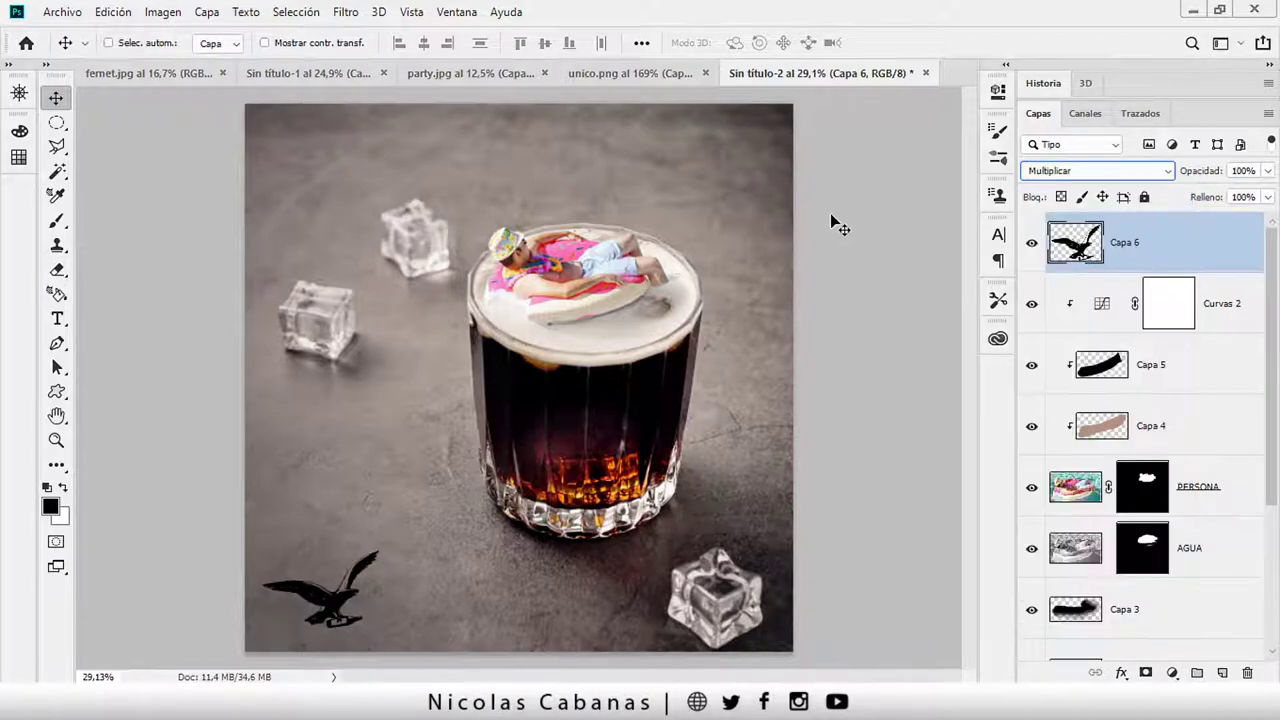
pyautogui.moveTo(447, 549); pyautogui.dragTo(445, 547)
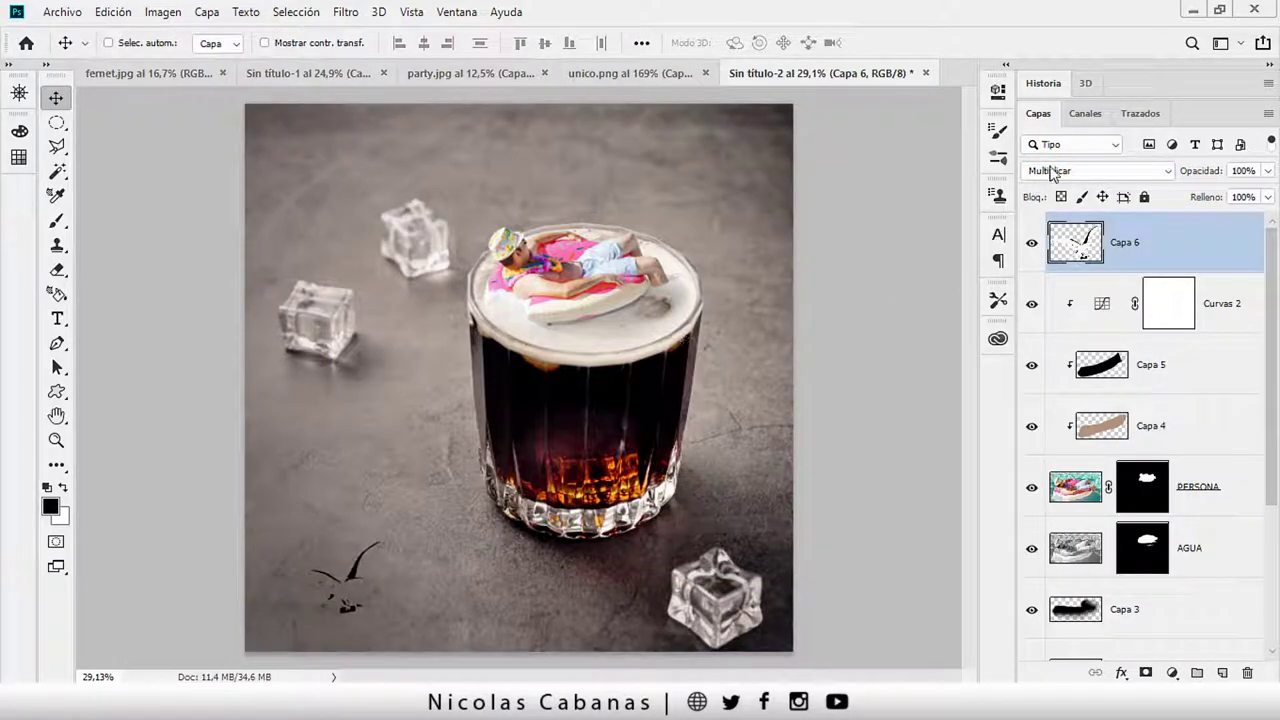
pyautogui.click(1053, 172)
pyautogui.click(1071, 270)
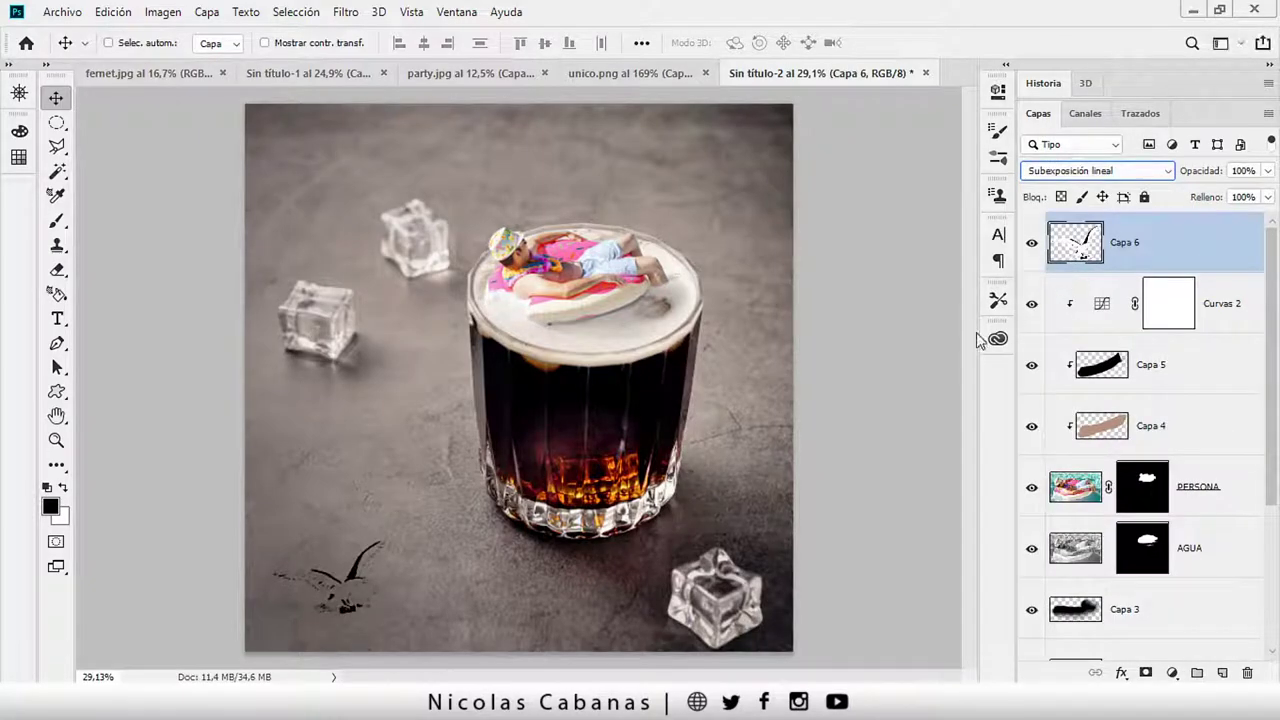
pyautogui.press('Down')
pyautogui.press('Down')
pyautogui.press('Down')
pyautogui.press('Down')
pyautogui.press('Down')
pyautogui.press('Down')
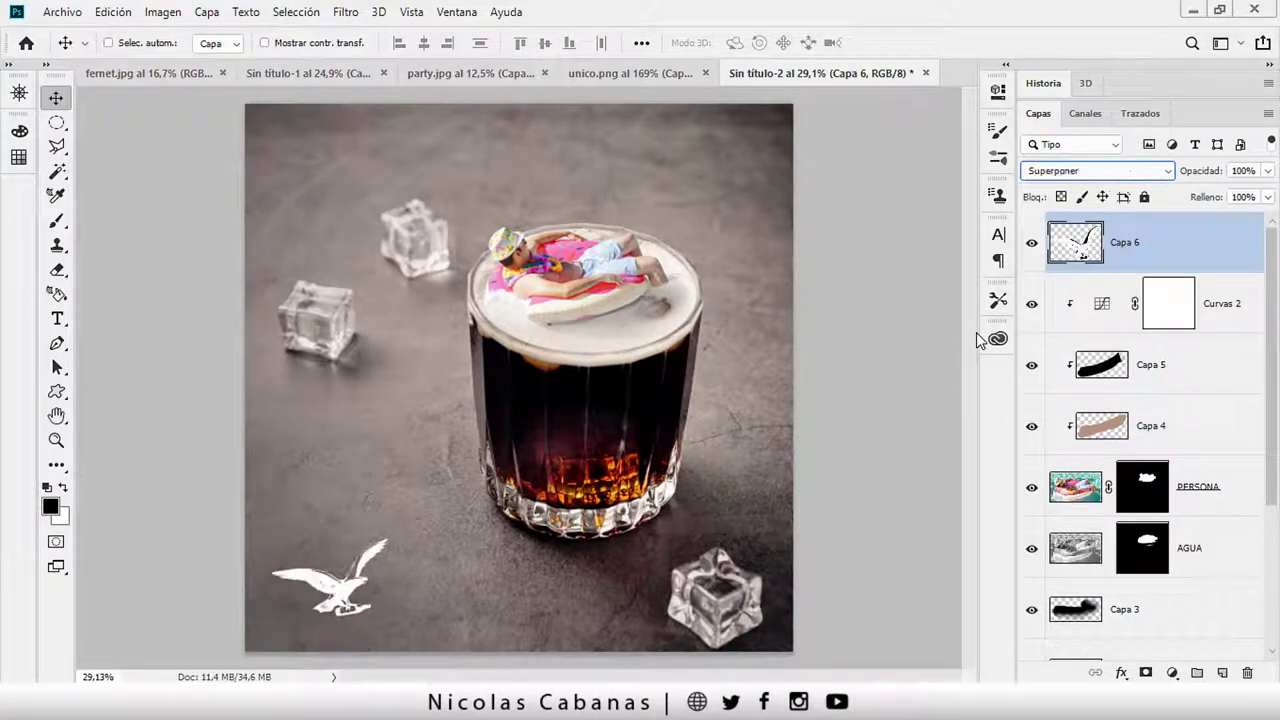
pyautogui.press('Down')
pyautogui.press('Up')
pyautogui.press('Up')
pyautogui.press('Down')
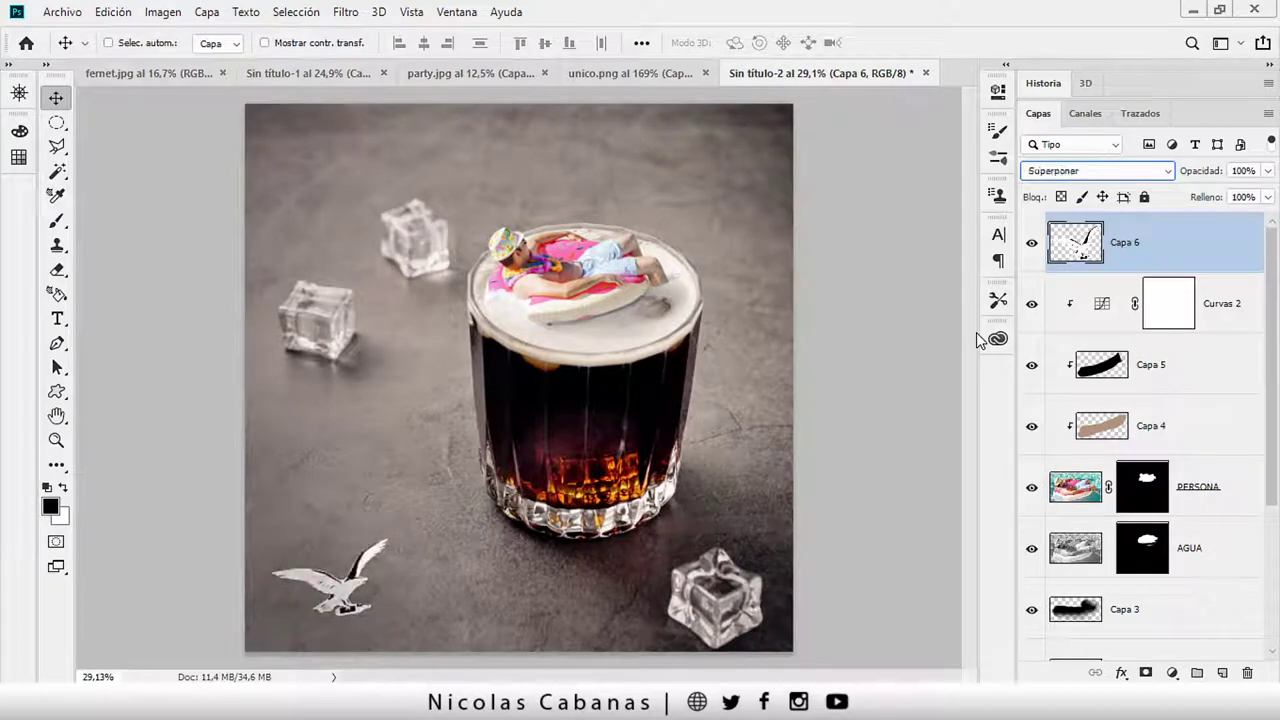
pyautogui.press('Down')
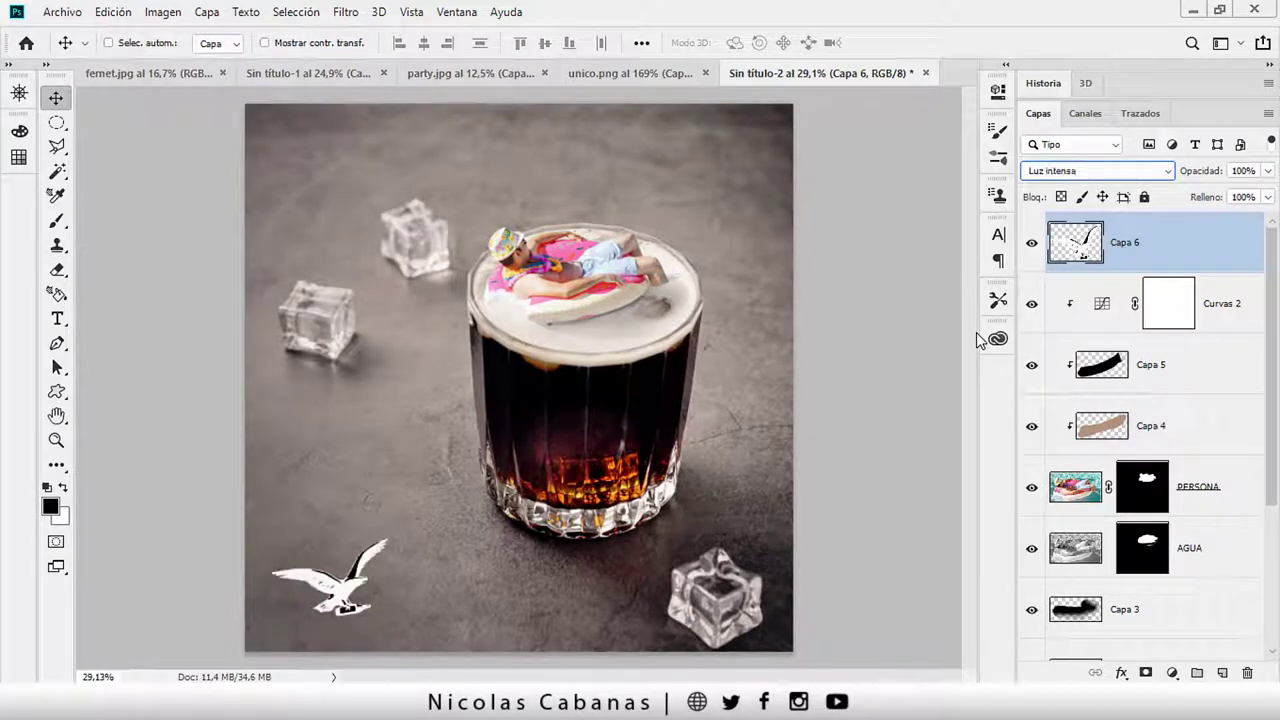
pyautogui.press('Down')
pyautogui.press('Down')
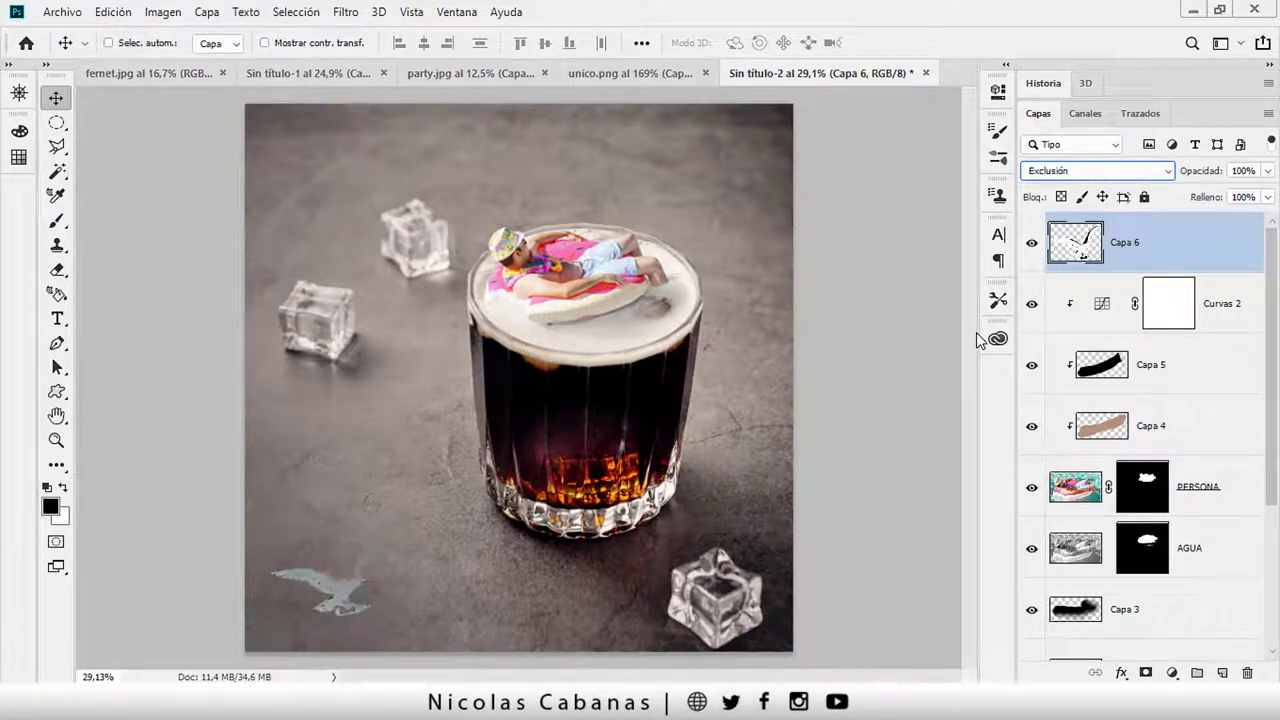
pyautogui.hotkey('shift', 'alt', 'n')
pyautogui.press('Down')
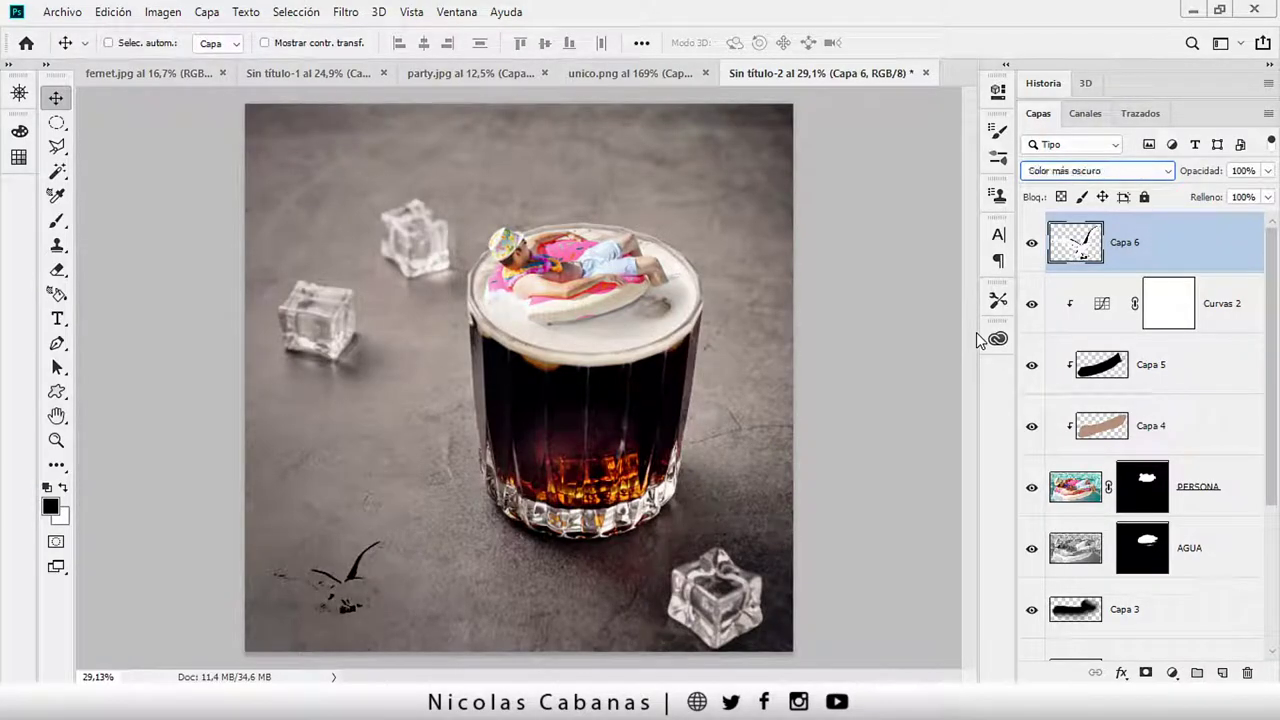
pyautogui.press('Down')
pyautogui.press('Down')
pyautogui.press('Down')
pyautogui.press('Down')
pyautogui.press('Down')
pyautogui.press('Down')
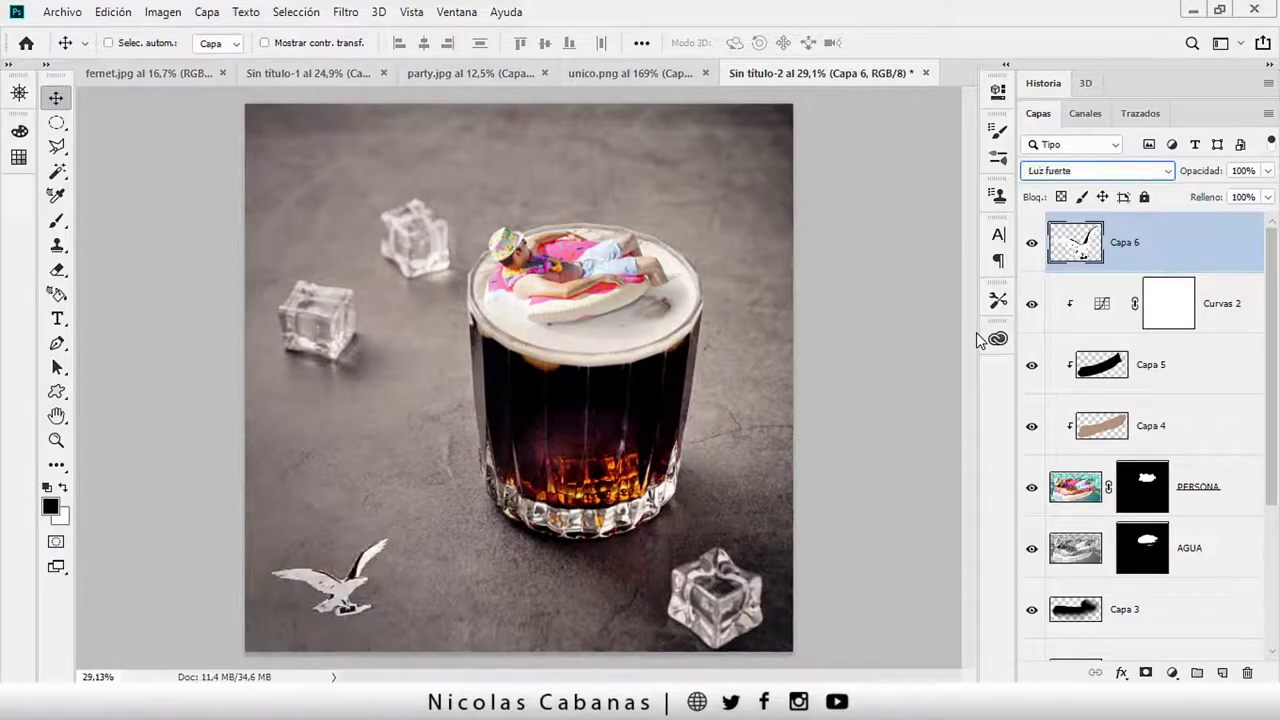
pyautogui.press('Down')
pyautogui.press('Up')
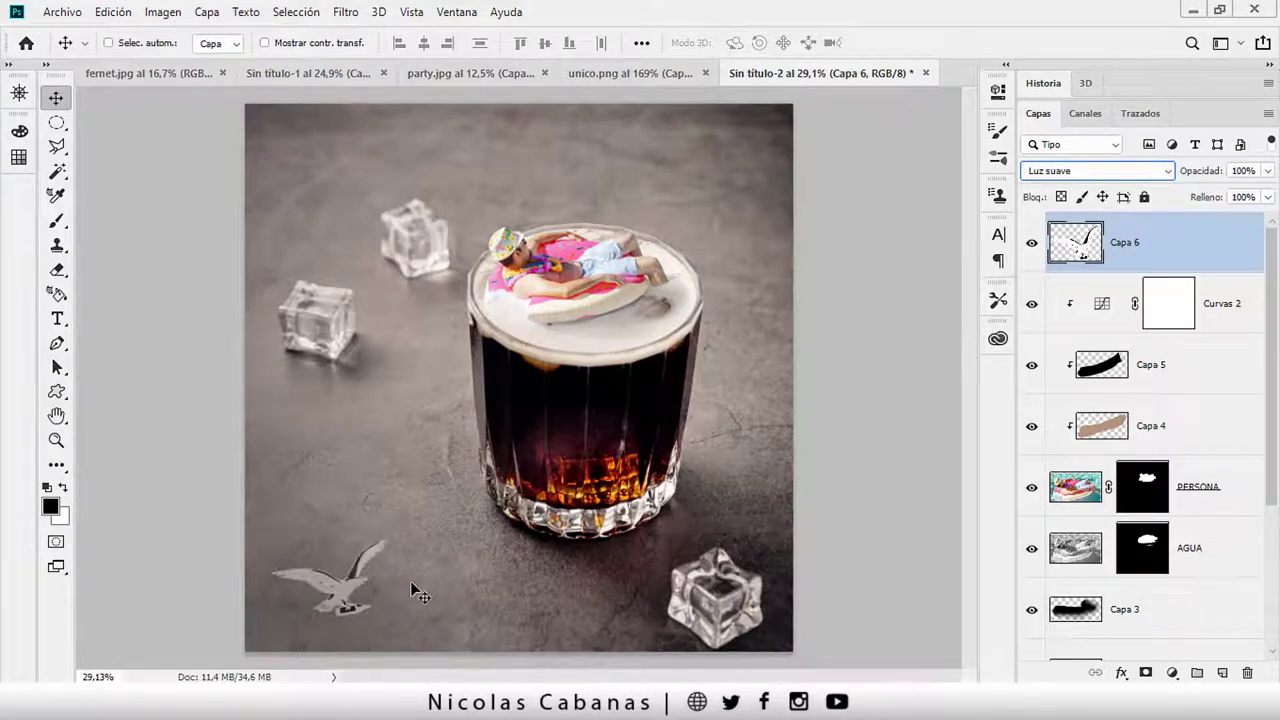
# Nudge the gull slightly down and to the left
pyautogui.moveTo(383, 581); pyautogui.dragTo(373, 600)
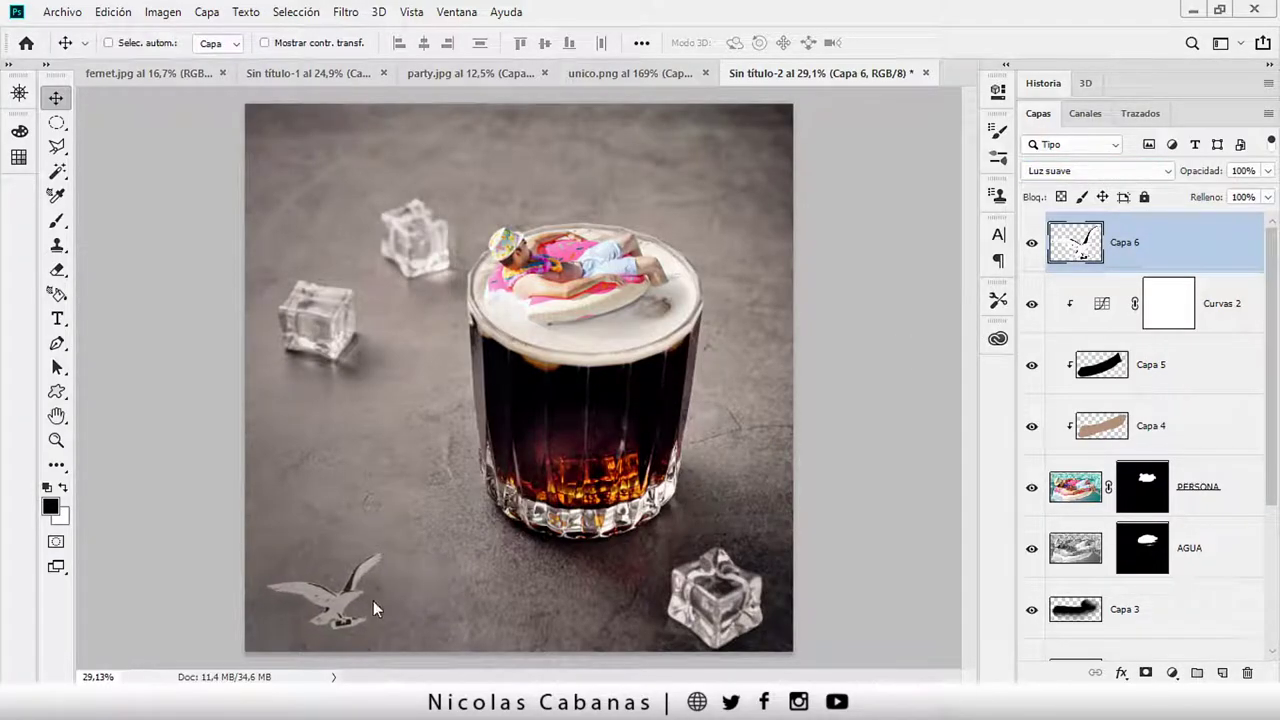
pyautogui.press('z')
pyautogui.moveTo(507, 340)
pyautogui.mouseDown()
pyautogui.moveTo(514, 307)
pyautogui.moveTo(609, 280)
pyautogui.mouseUp()
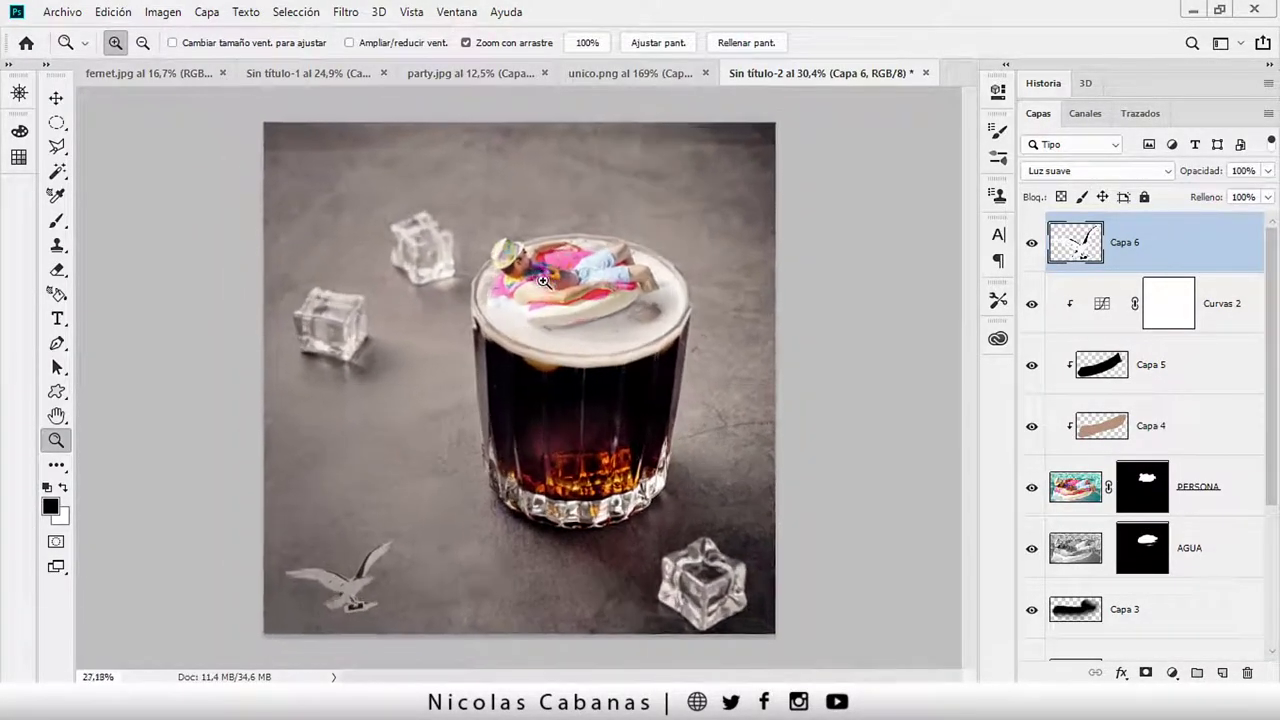
# Add a new layer filled black, then lift it to grey with Tono/saturación Luminosidad +53
pyautogui.click(1224, 673)
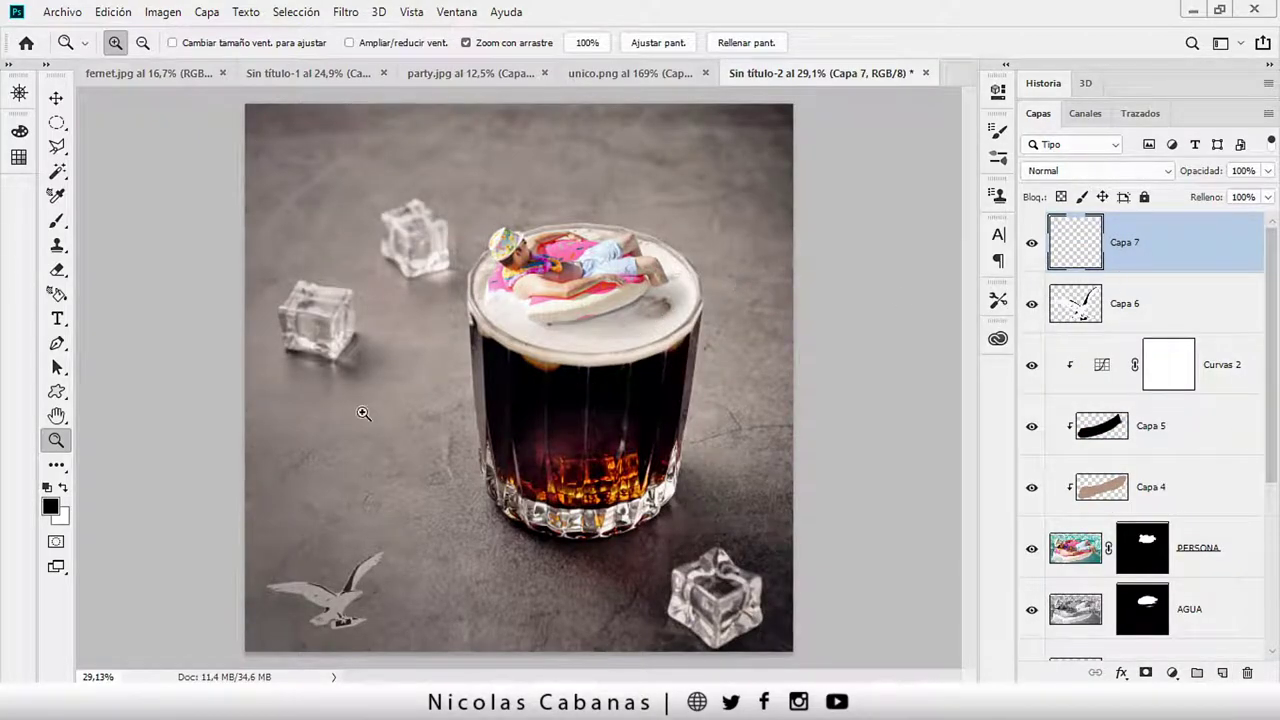
pyautogui.hotkey('alt', 'BackSpace')
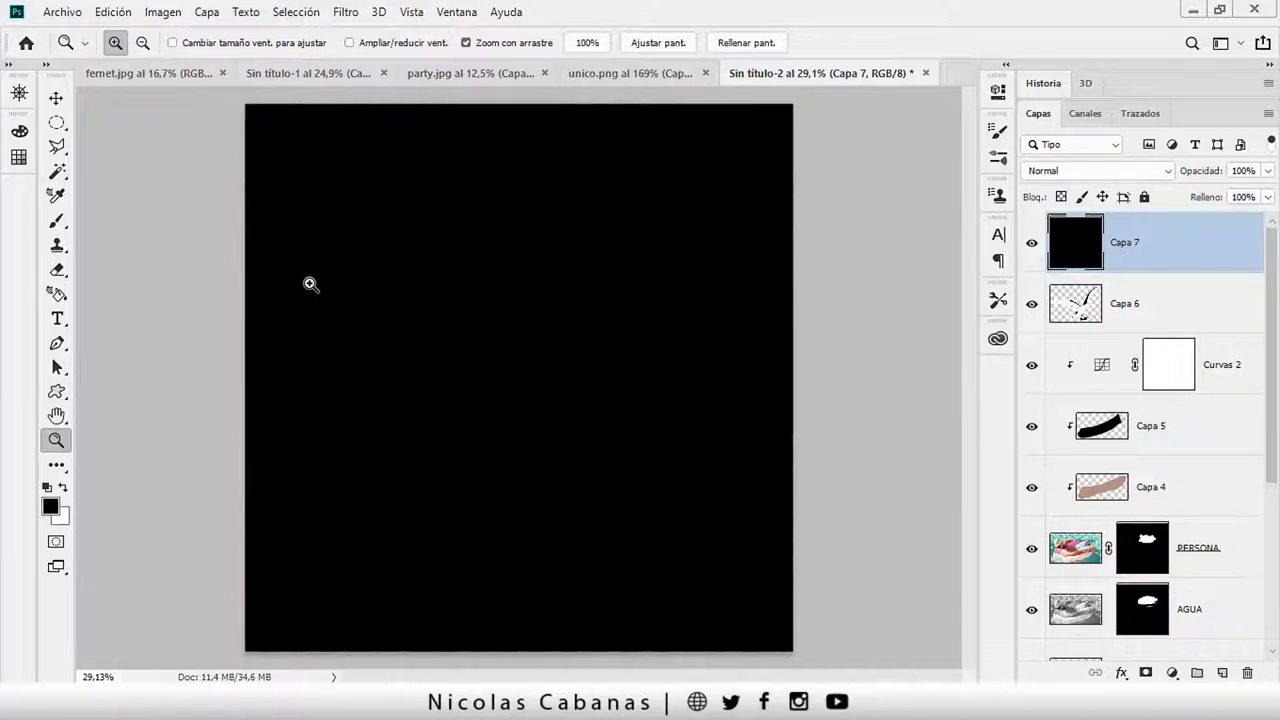
pyautogui.click(163, 12)
pyautogui.moveTo(175, 62)
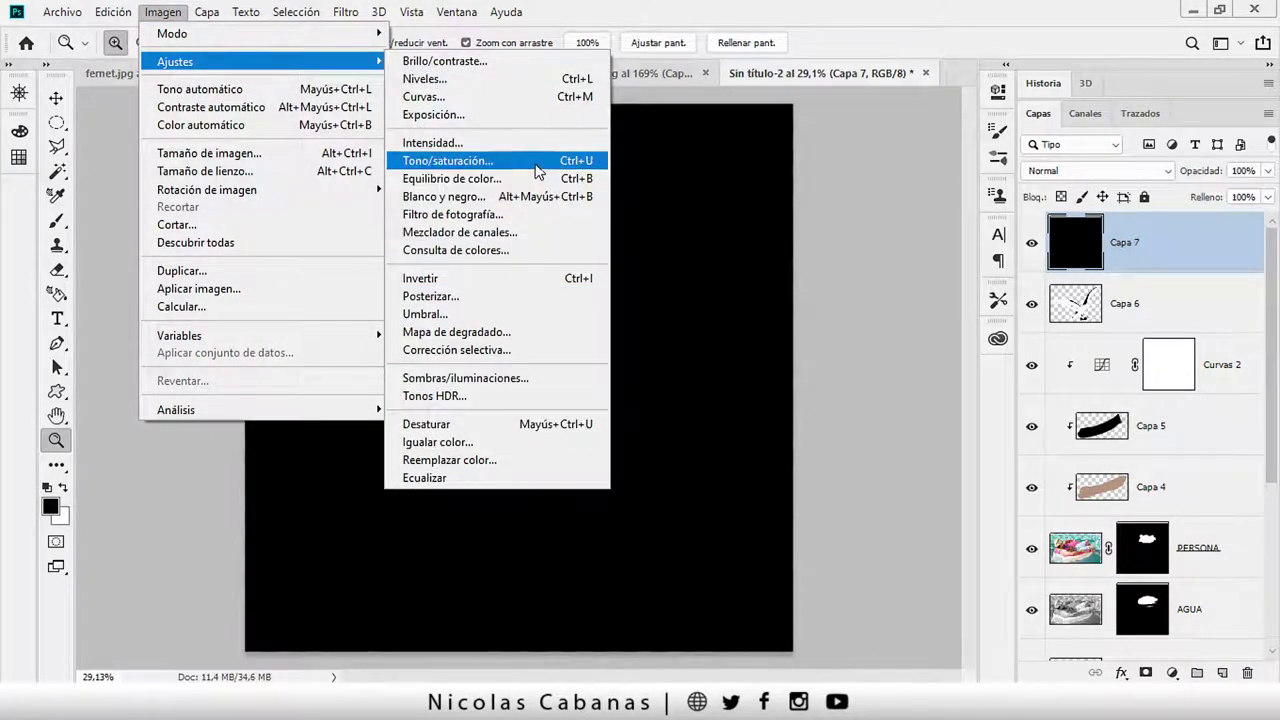
pyautogui.click(540, 161)
pyautogui.moveTo(569, 146); pyautogui.dragTo(777, 135)
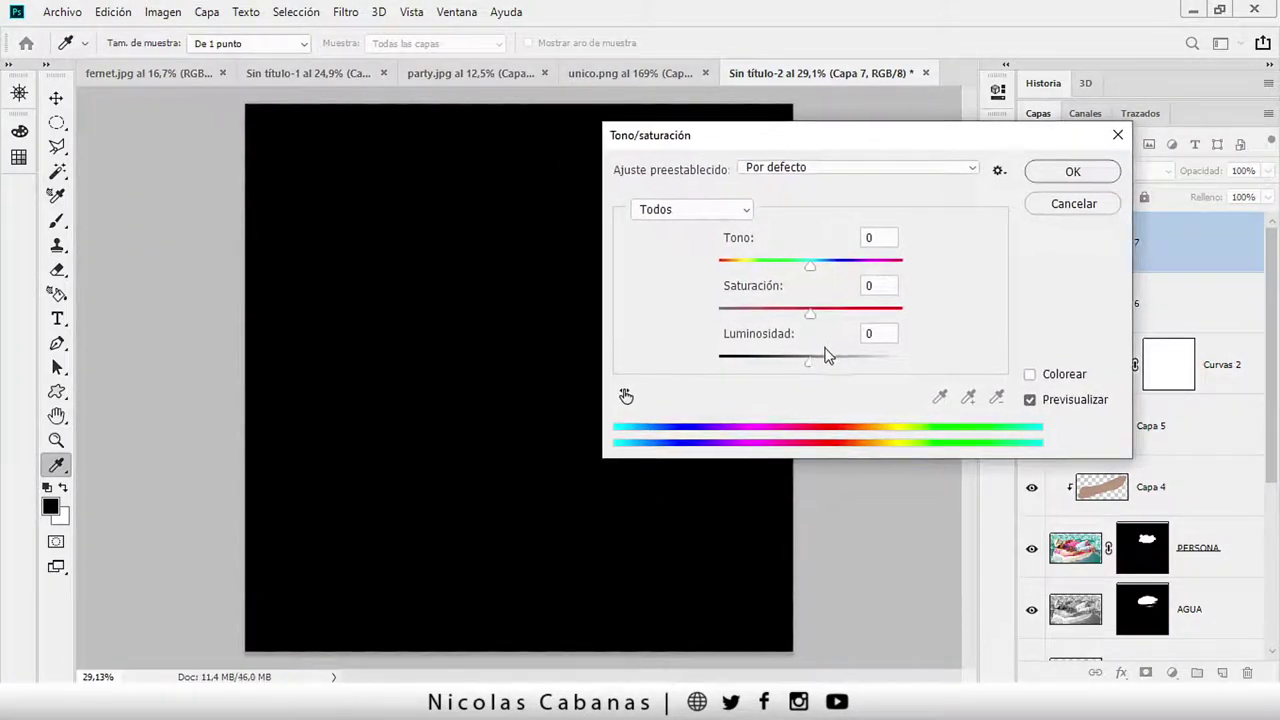
pyautogui.moveTo(810, 361); pyautogui.dragTo(863, 360)
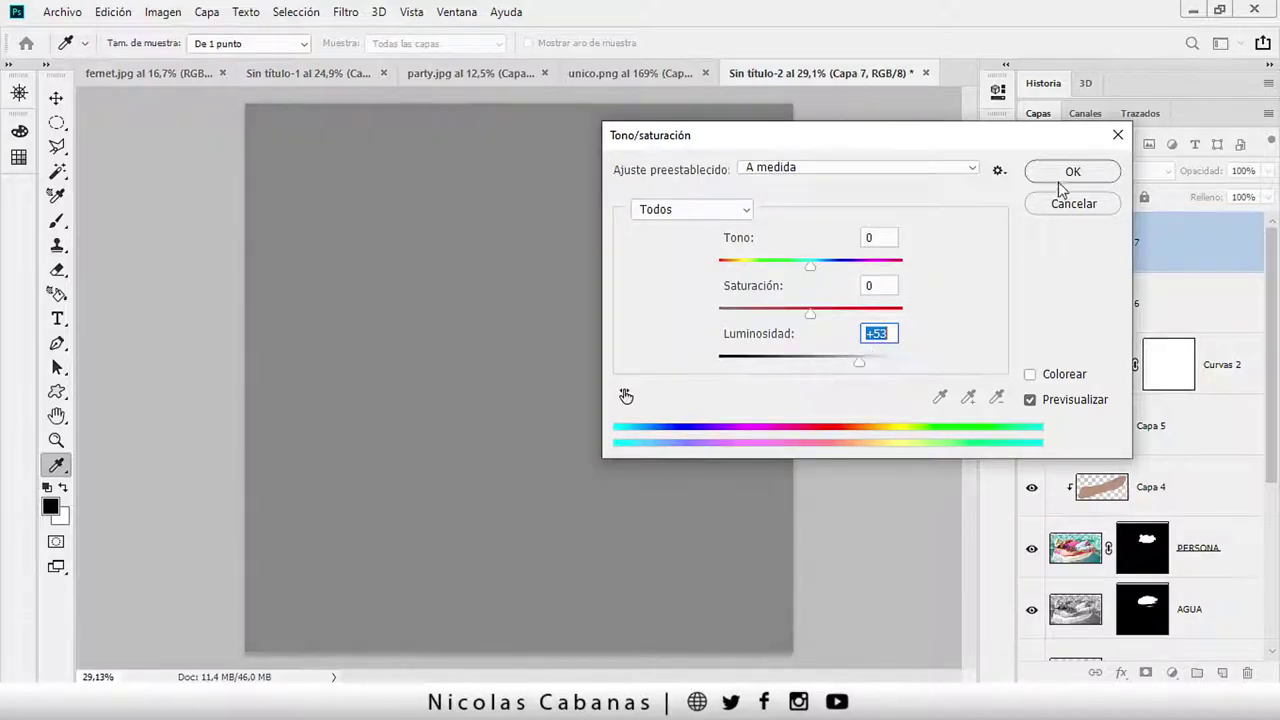
pyautogui.click(1060, 180)
pyautogui.press('z')
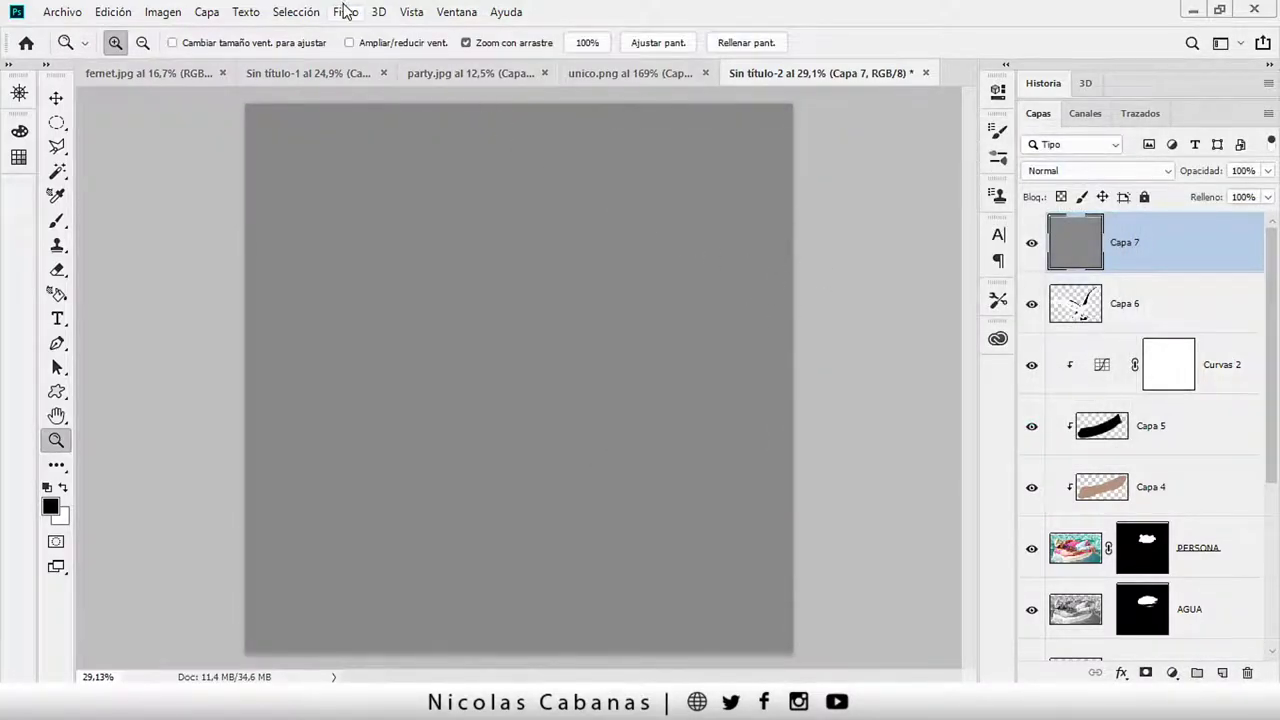
# Apply Filtro > Ruido > Añadir ruido at 12% to the grey layer
pyautogui.click(345, 12)
pyautogui.moveTo(360, 350)
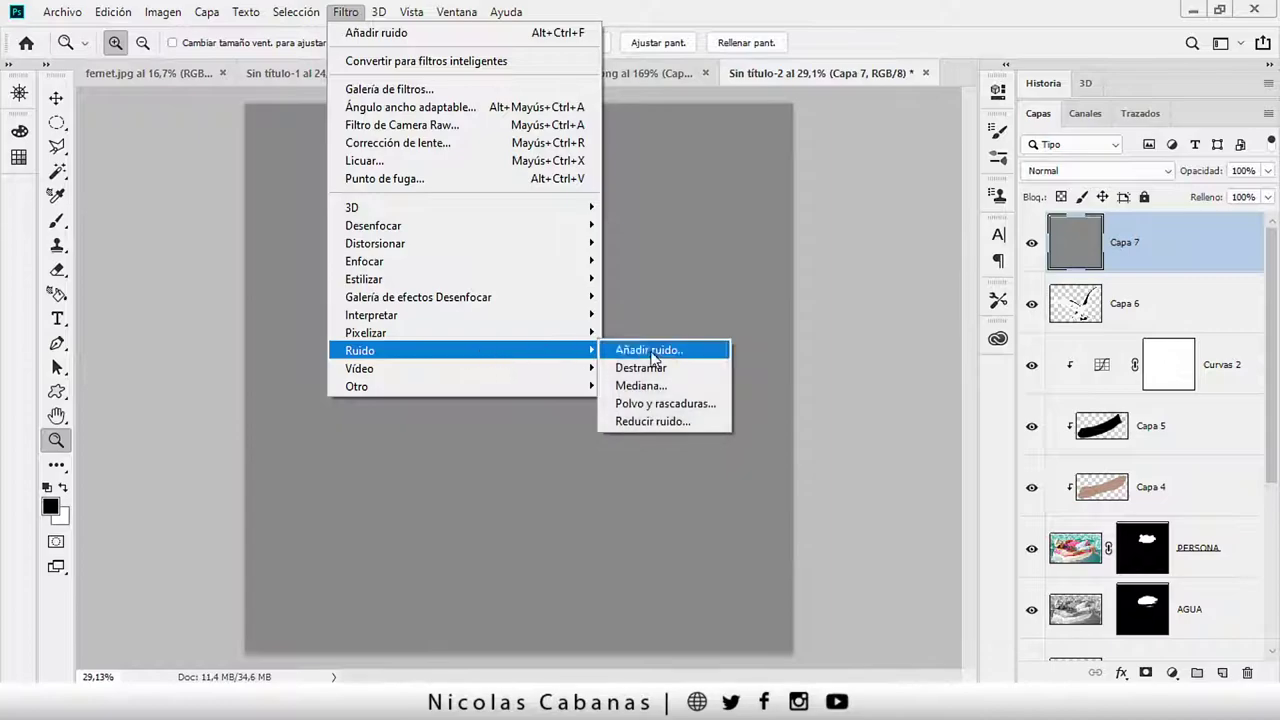
pyautogui.click(685, 352)
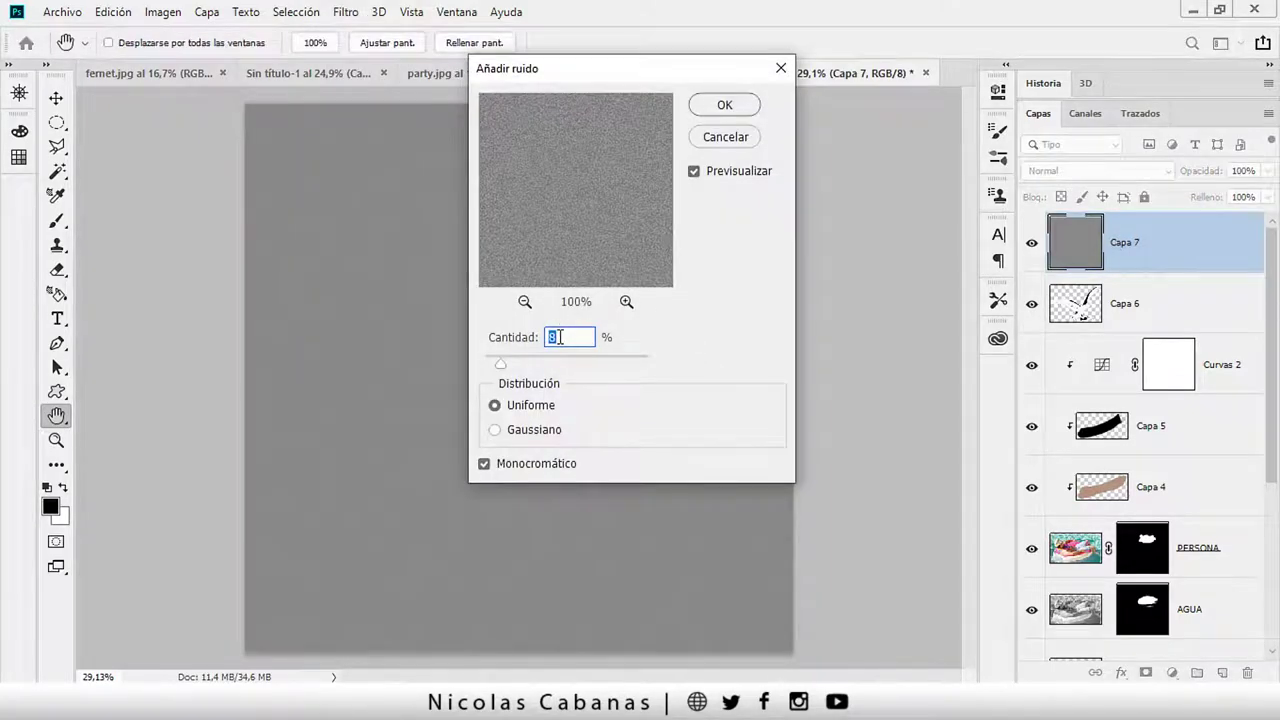
pyautogui.write('12')
pyautogui.click(722, 105)
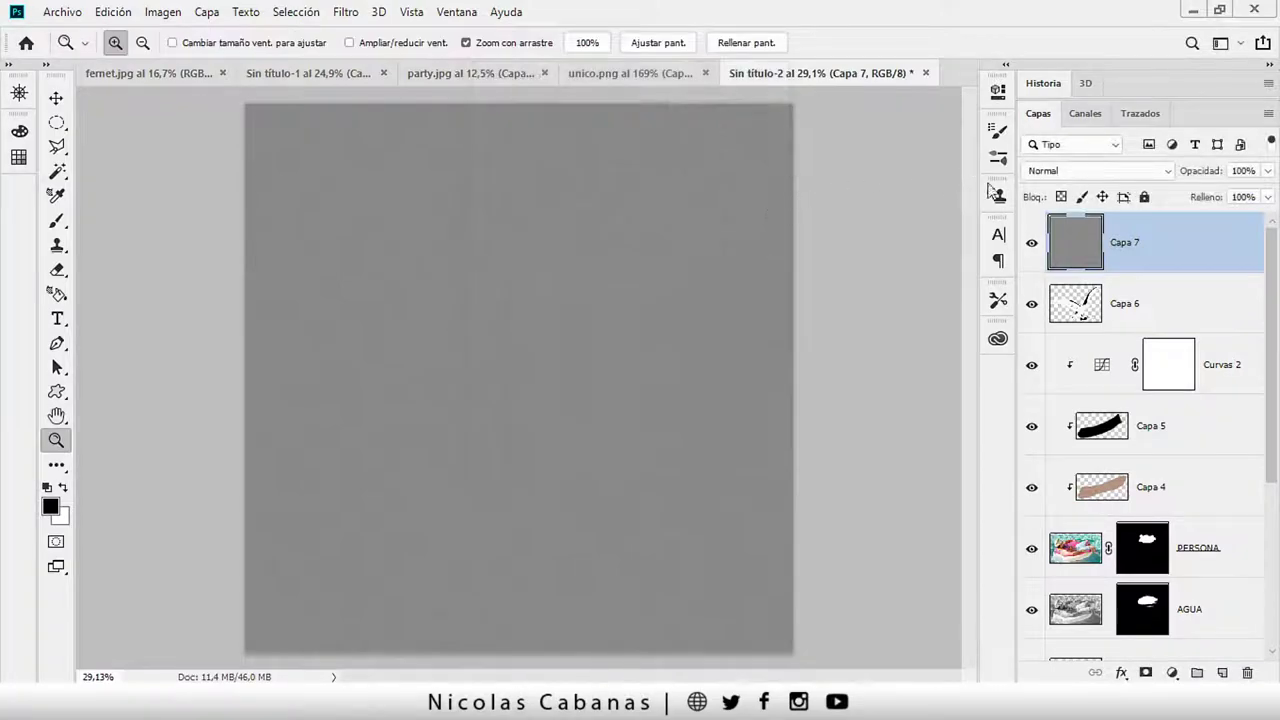
pyautogui.click(1058, 178)
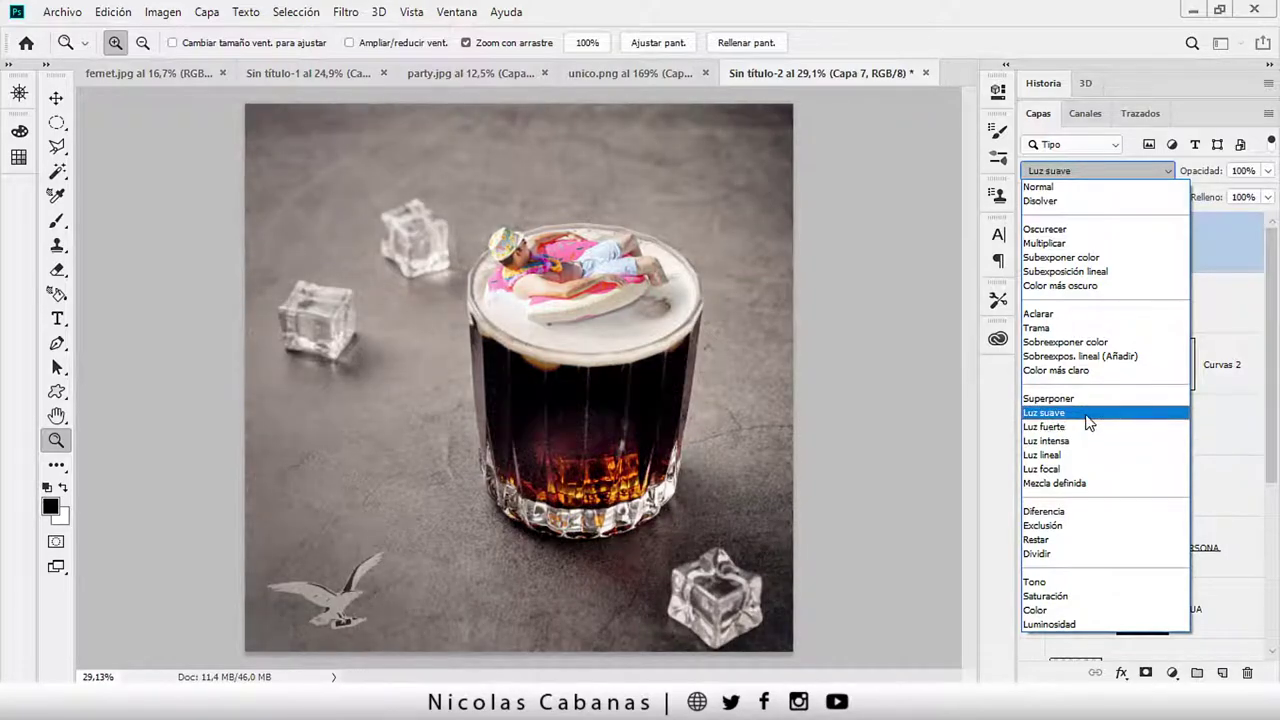
# Set Capa 7 to Luz suave and toggle it on and off to check the grain
pyautogui.click(1093, 418)
pyautogui.click(829, 329)
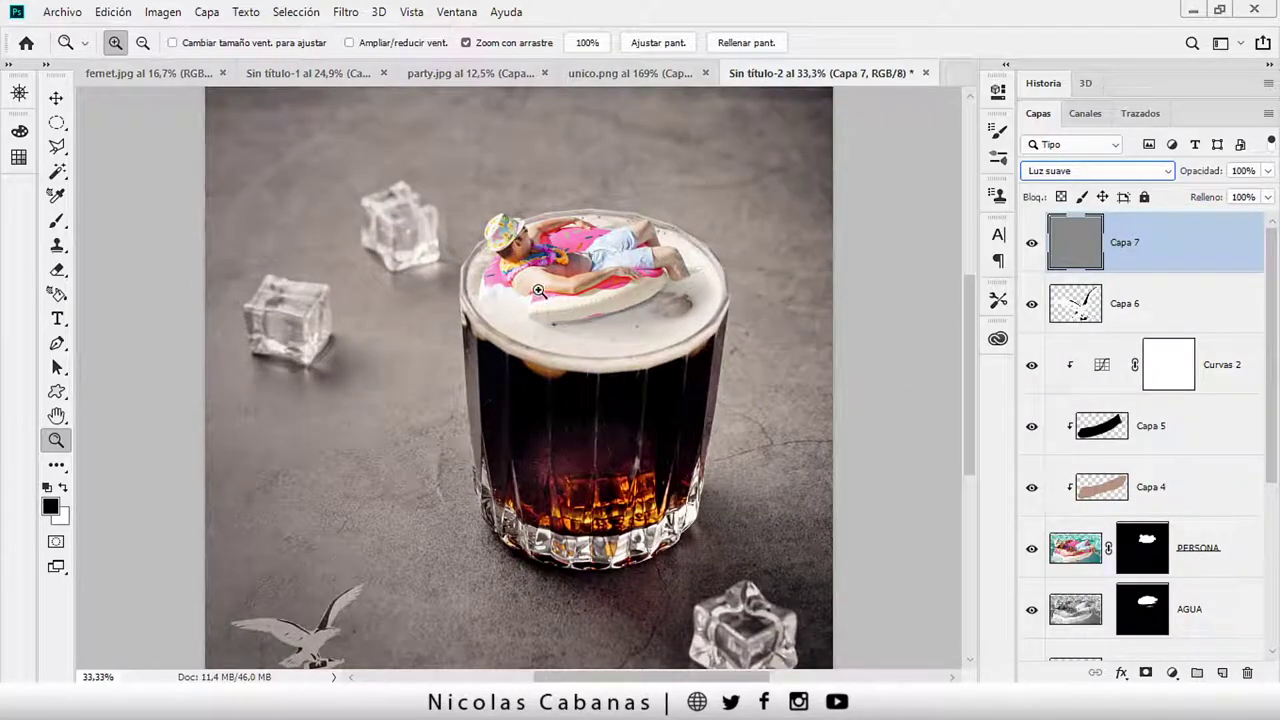
pyautogui.moveTo(543, 292)
pyautogui.mouseDown()
pyautogui.moveTo(704, 267)
pyautogui.moveTo(443, 300)
pyautogui.moveTo(543, 263)
pyautogui.moveTo(354, 271)
pyautogui.moveTo(516, 239)
pyautogui.mouseUp()
pyautogui.moveTo(539, 290); pyautogui.dragTo(529, 286)
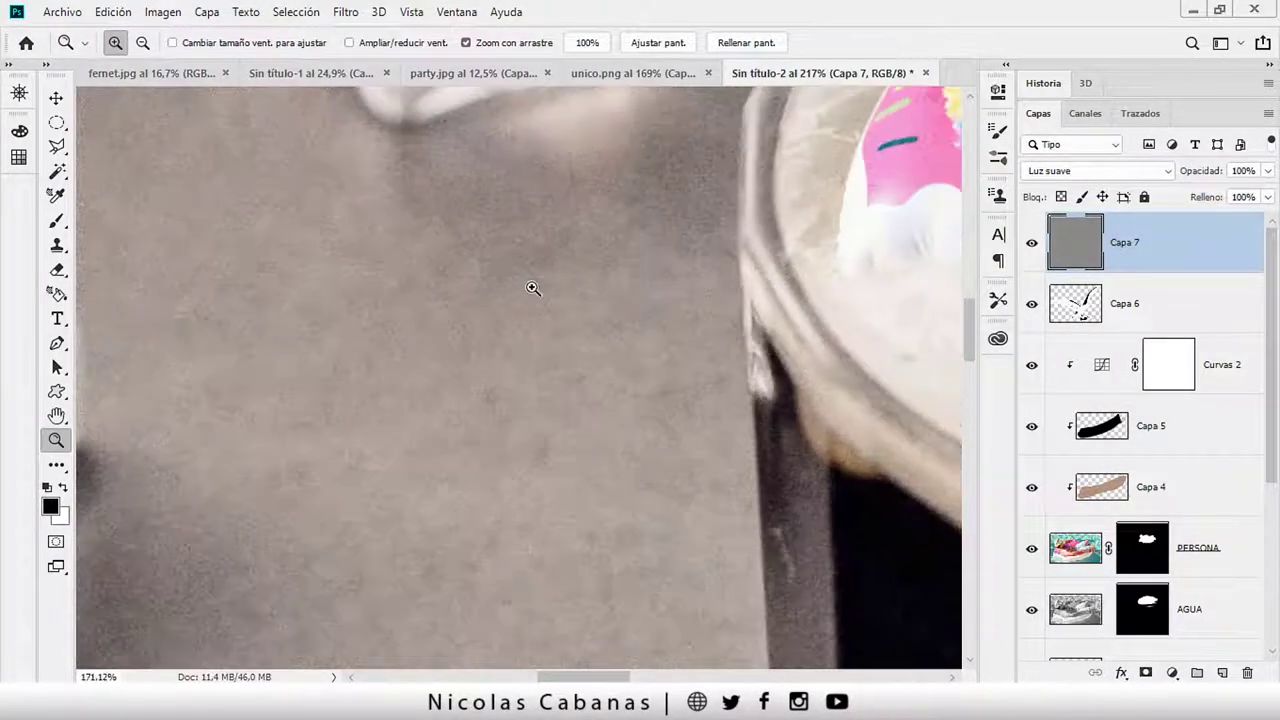
pyautogui.click(1032, 243)
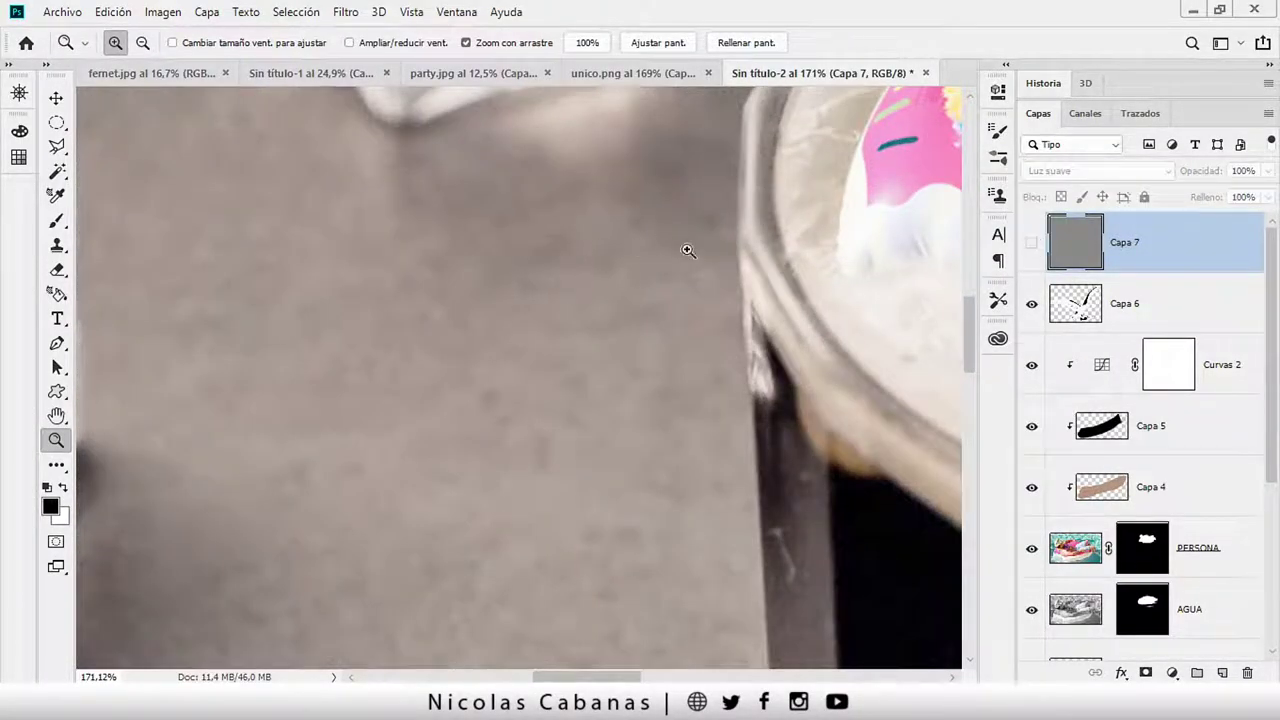
pyautogui.click(1032, 246)
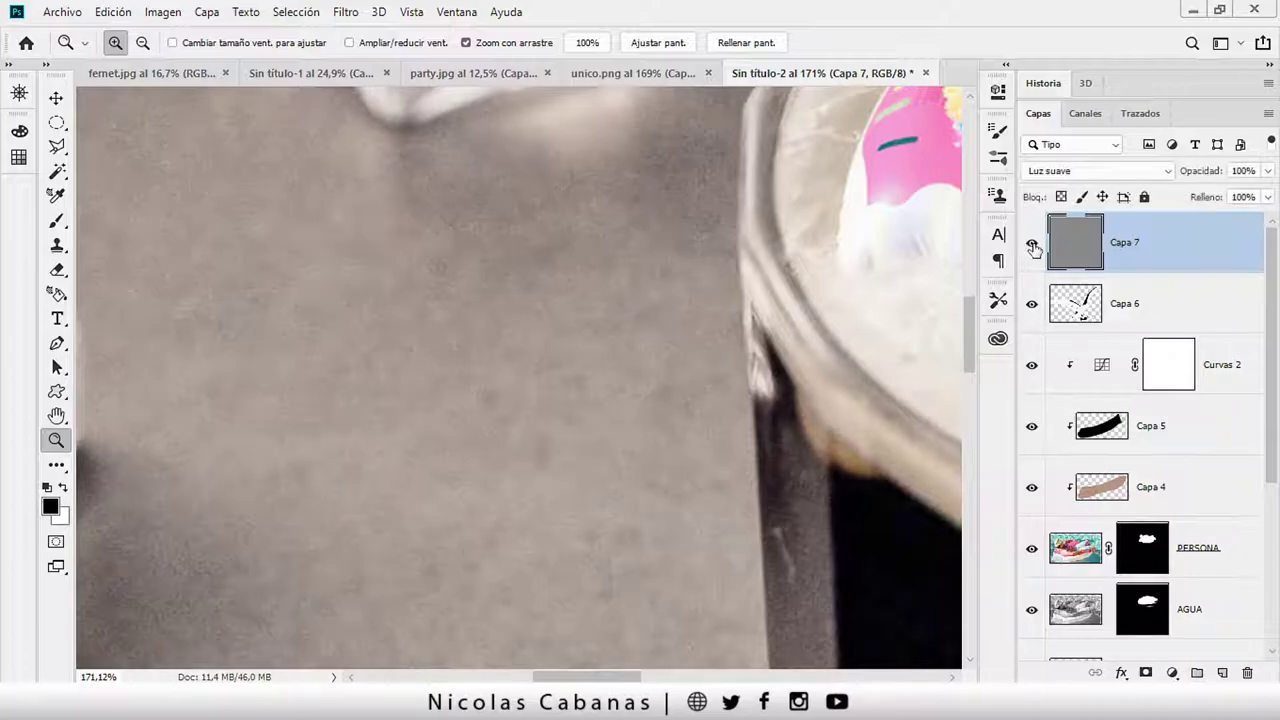
pyautogui.click(1032, 246)
pyautogui.moveTo(811, 246)
pyautogui.mouseDown()
pyautogui.moveTo(594, 260)
pyautogui.moveTo(559, 276)
pyautogui.moveTo(600, 257)
pyautogui.mouseUp()
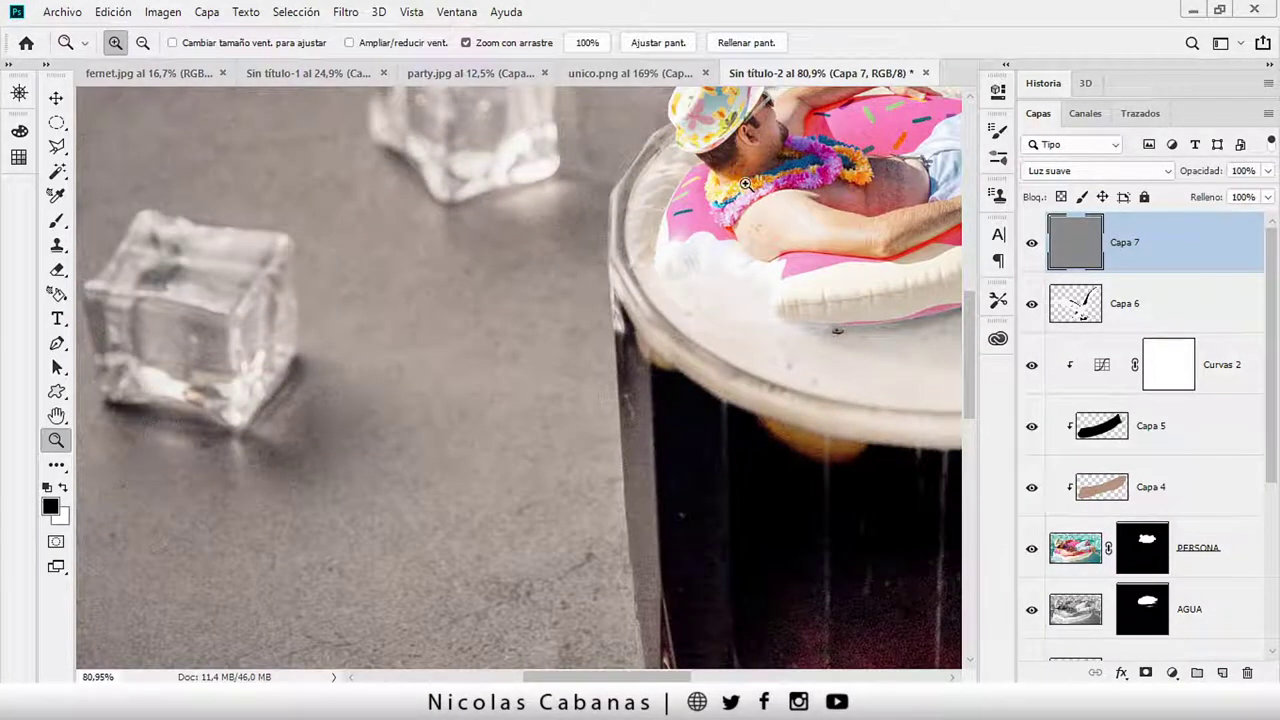
pyautogui.moveTo(797, 193); pyautogui.dragTo(787, 205)
pyautogui.moveTo(552, 323)
pyautogui.mouseDown()
pyautogui.moveTo(606, 340)
pyautogui.moveTo(545, 345)
pyautogui.mouseUp()
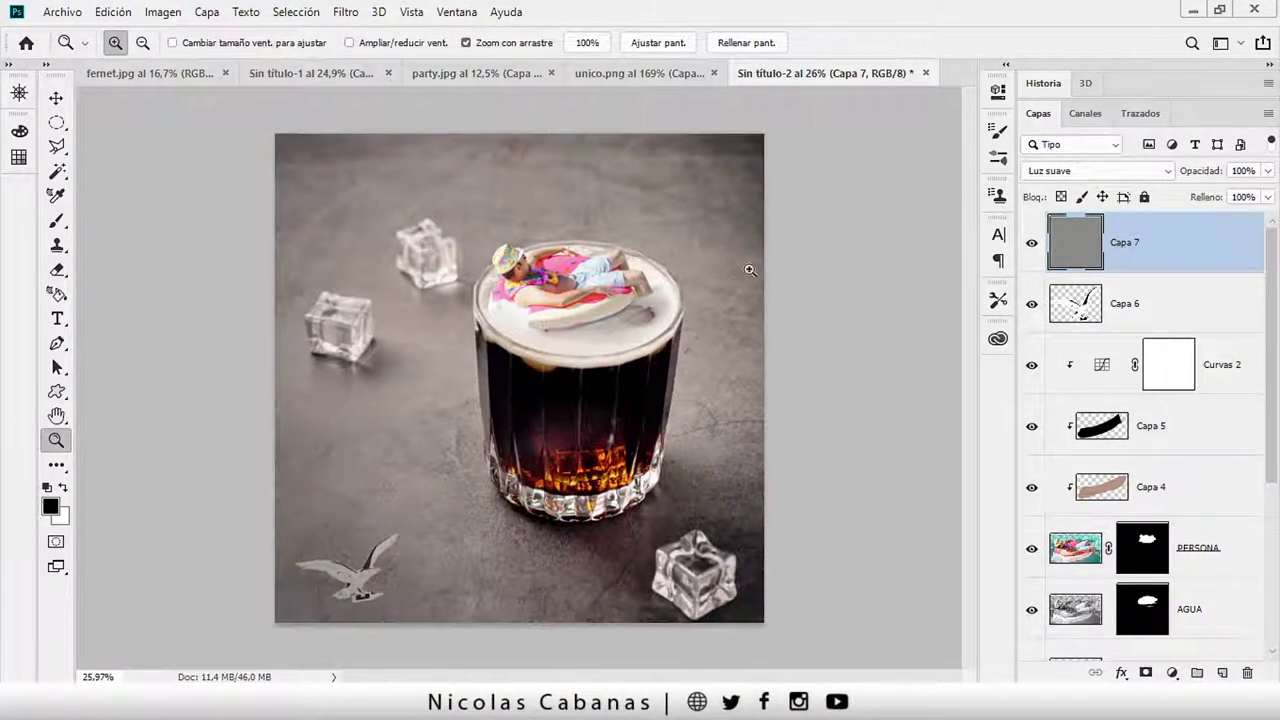
# Re-enable the Curvas 2 adjustment and view the whole glass
pyautogui.click(1033, 368)
pyautogui.click(1172, 672)
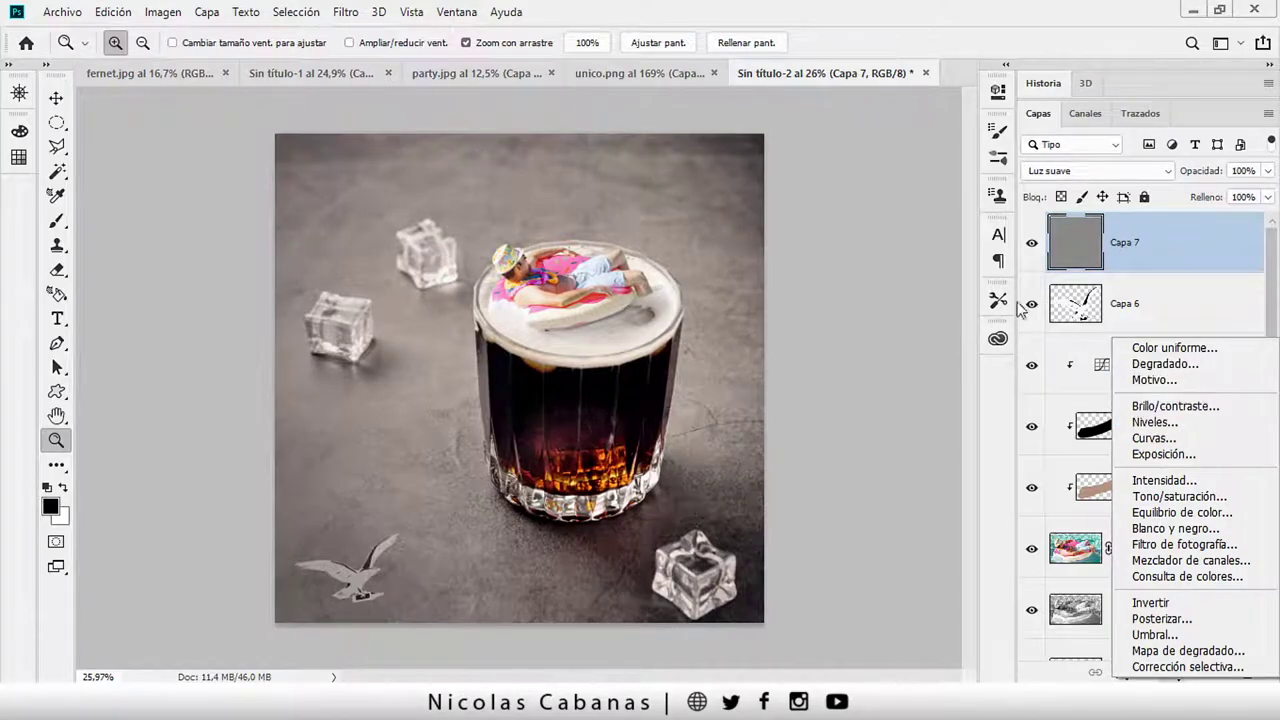
pyautogui.click(853, 304)
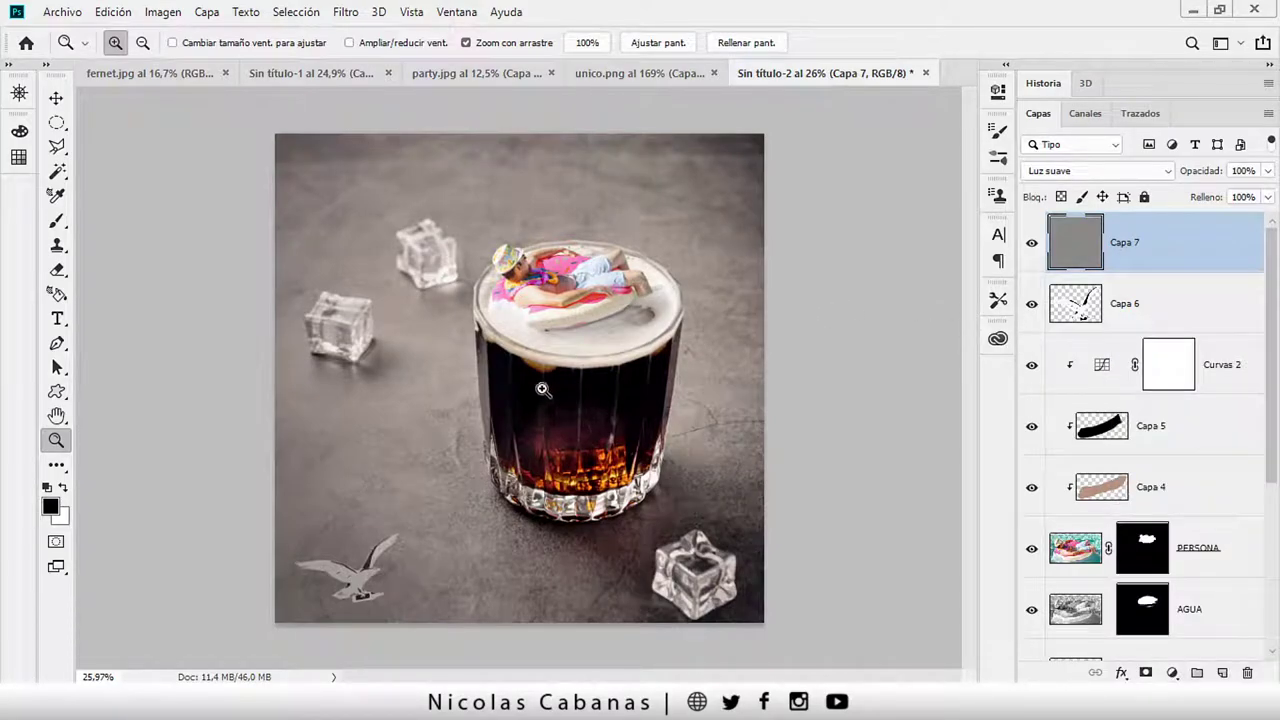
pyautogui.moveTo(424, 354)
pyautogui.mouseDown()
pyautogui.moveTo(472, 358)
pyautogui.moveTo(415, 366)
pyautogui.mouseUp()
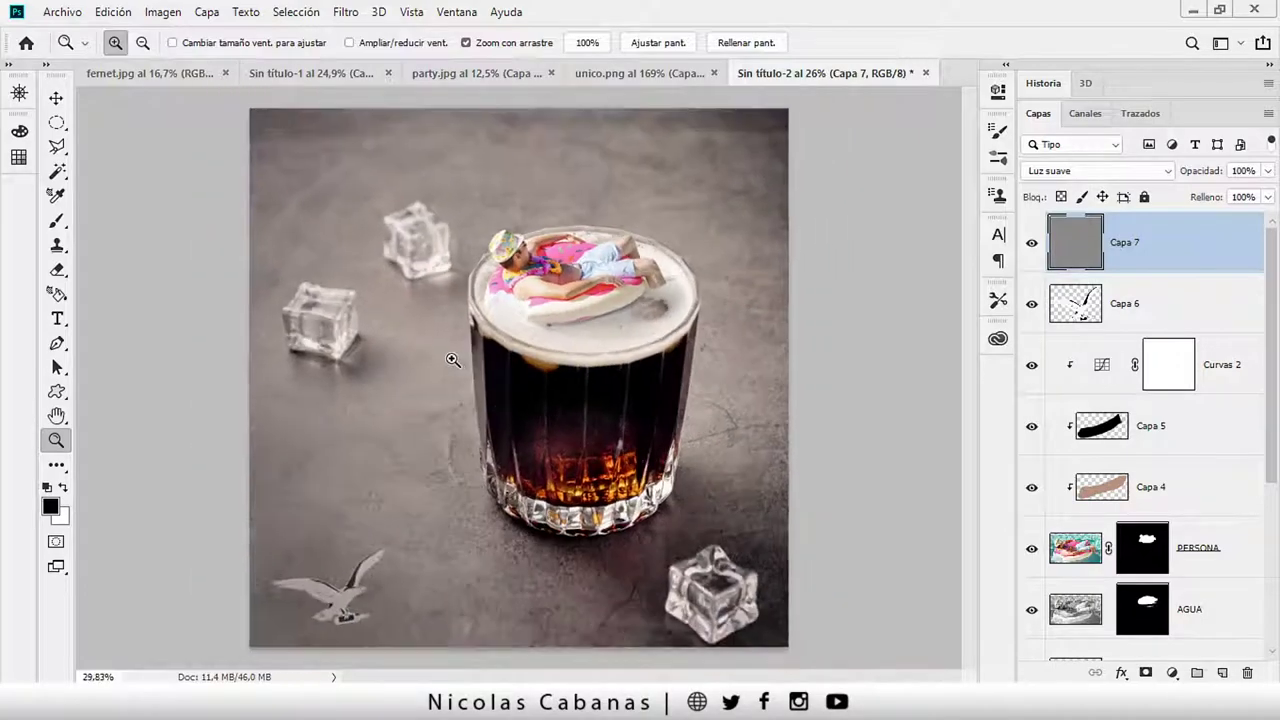